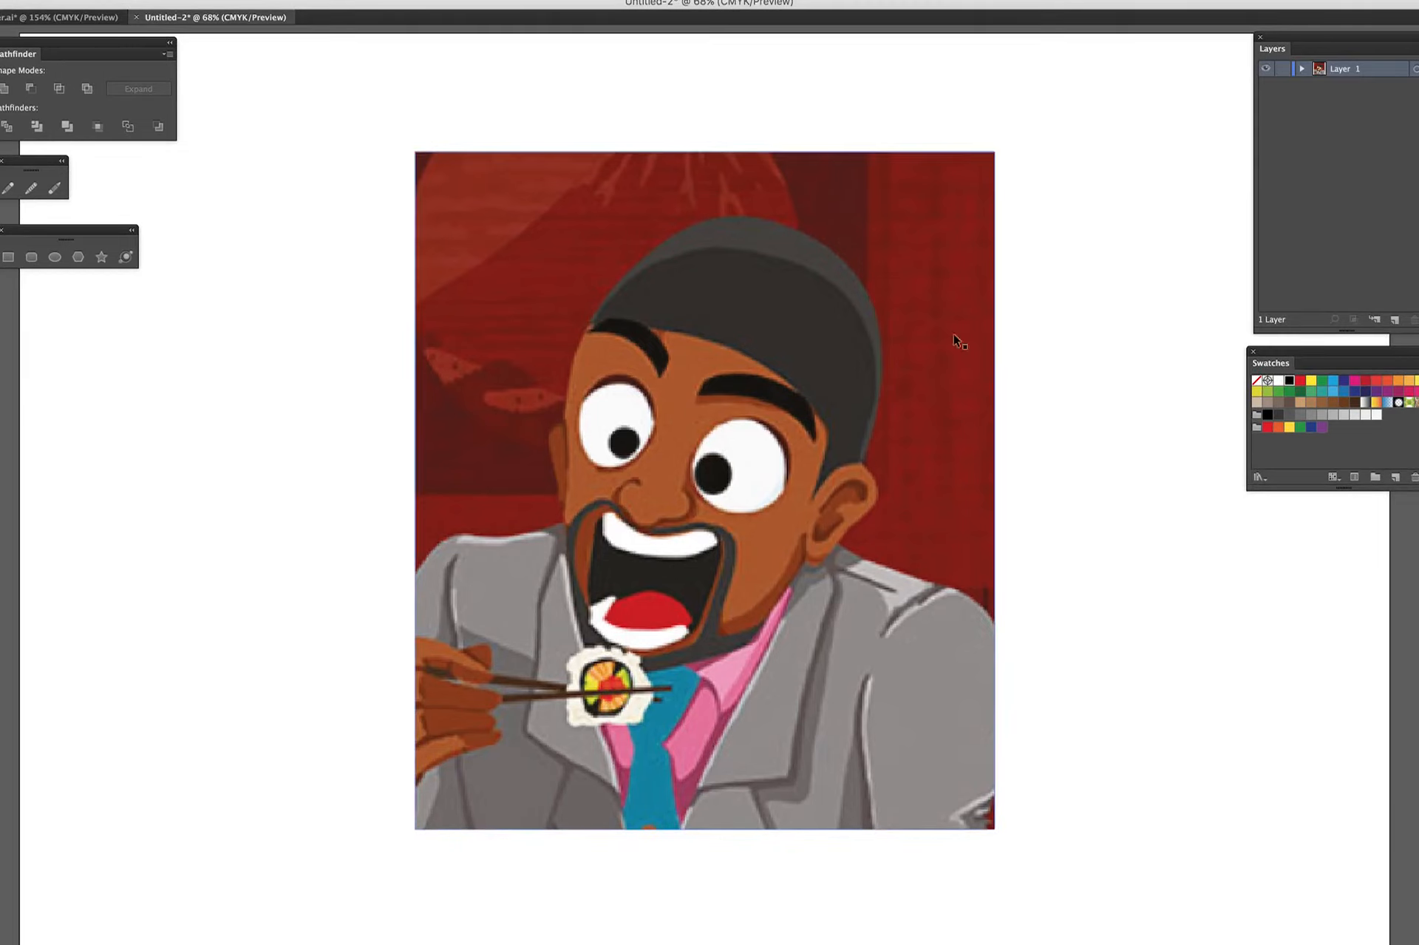
- Reduce the opacity of the reference character image to 50%
left_click(872, 343)
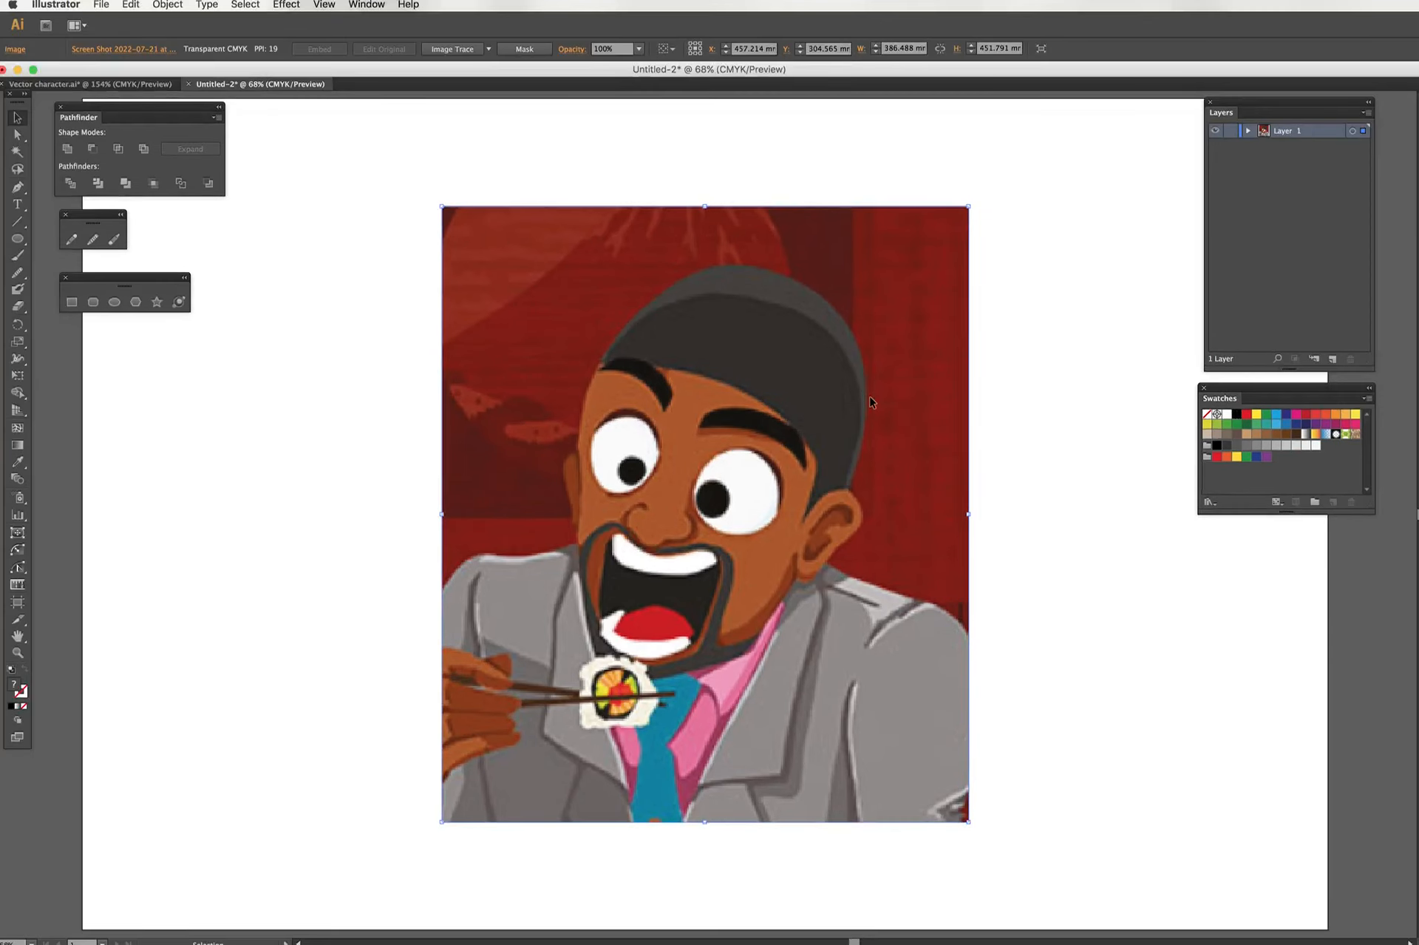
left_click(640, 50)
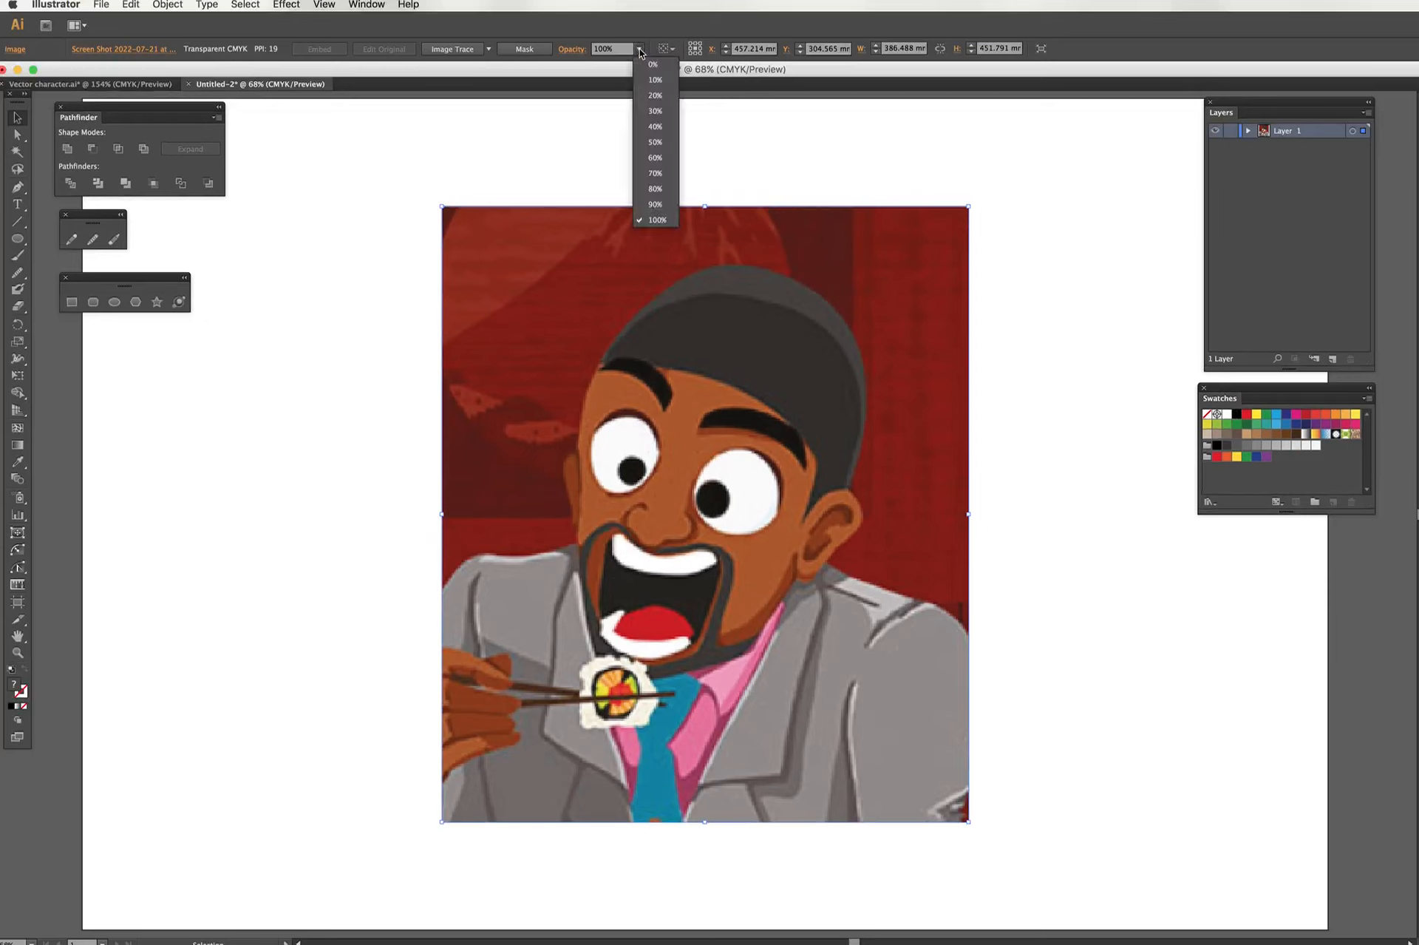
left_click(656, 142)
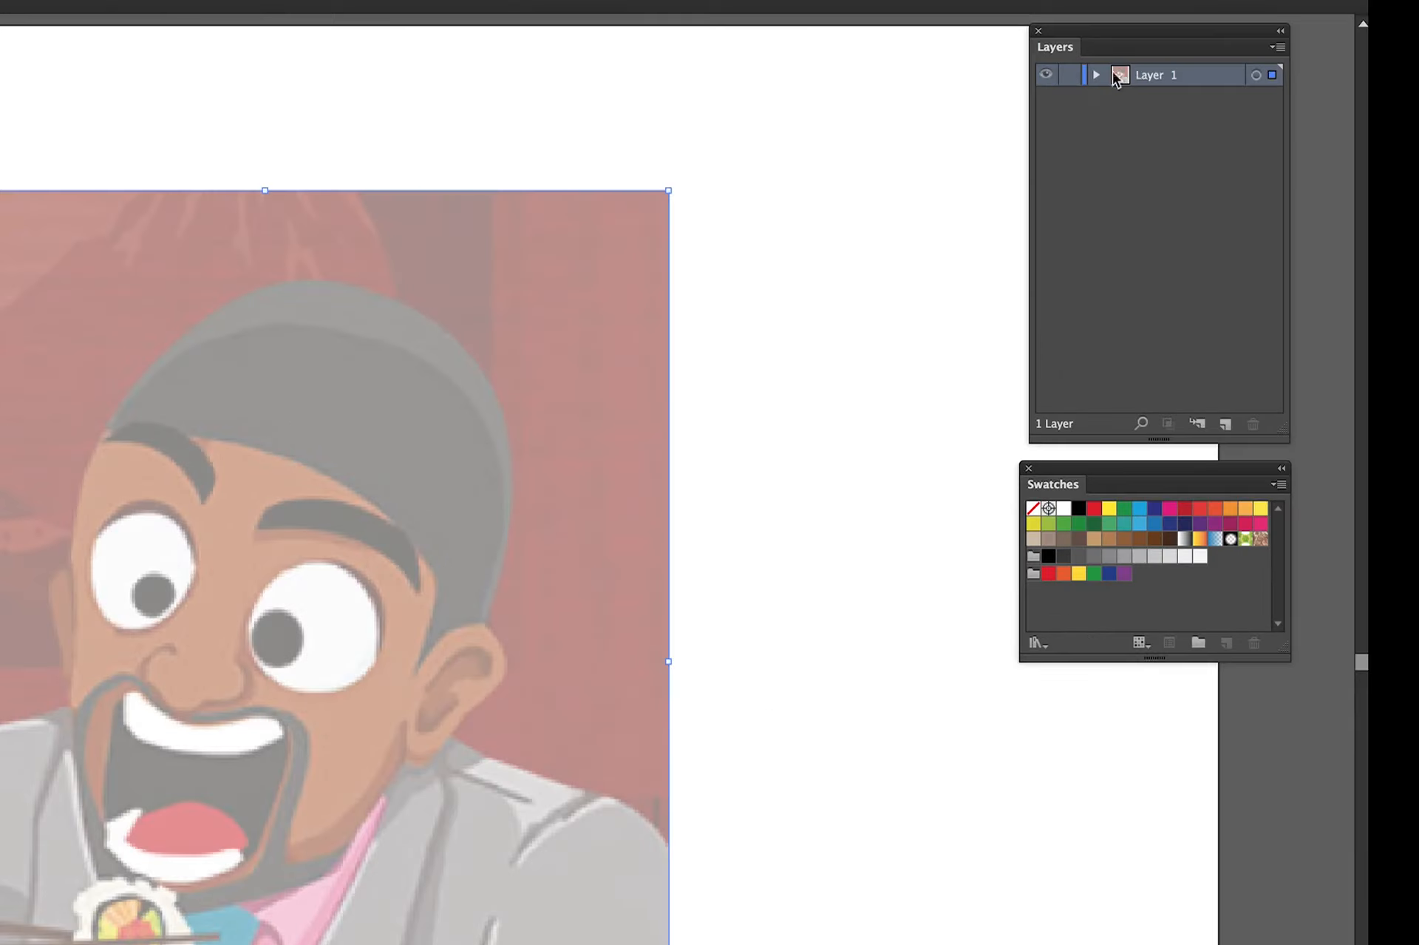
- Lock the reference image's layer and rename it OG
left_click(1076, 75)
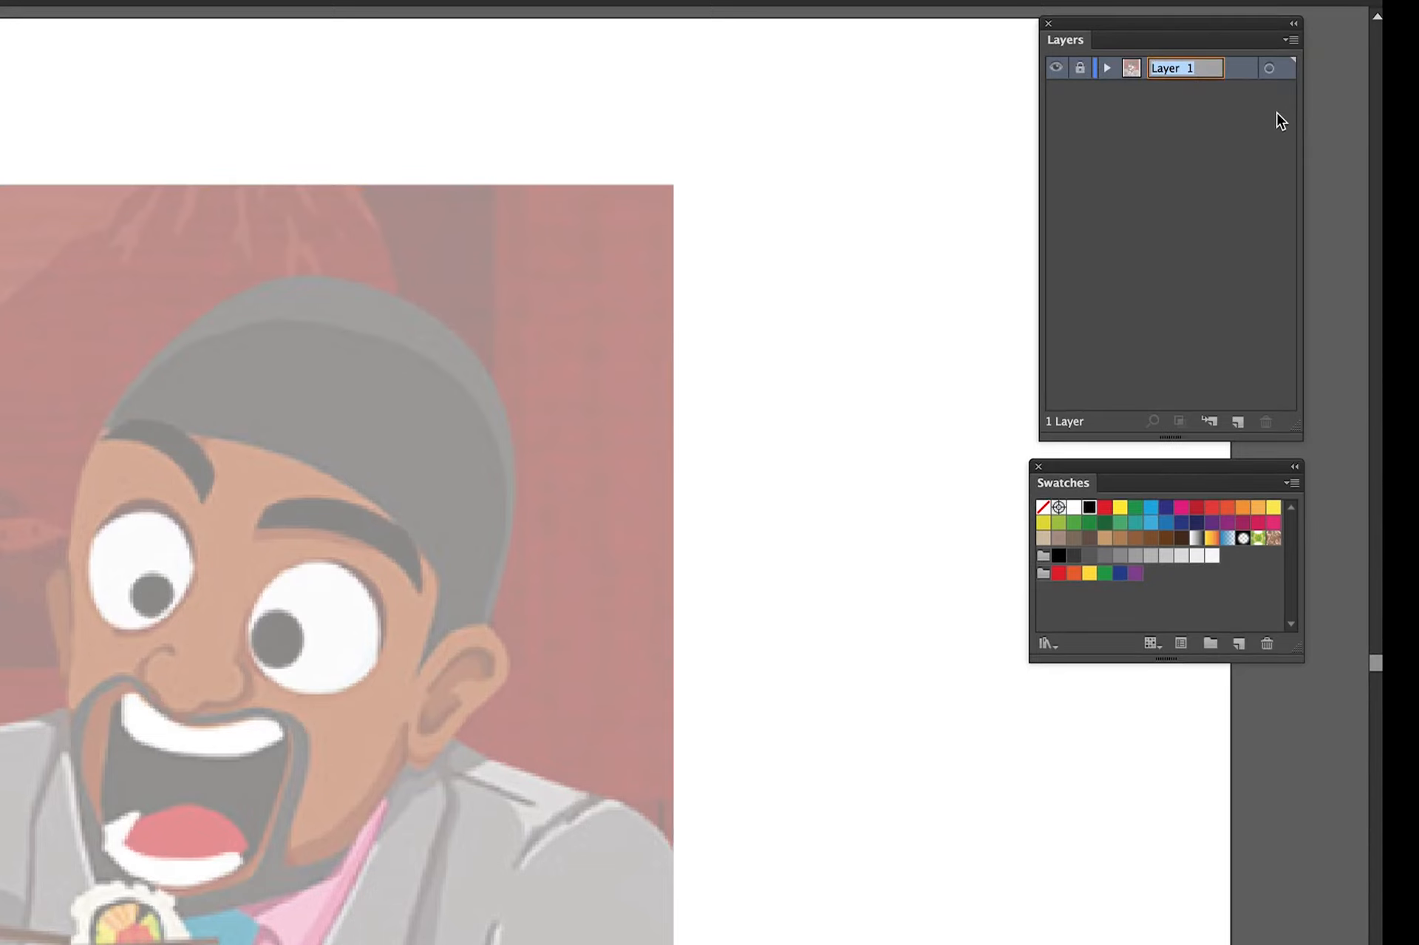
type("oc")
key("Return")
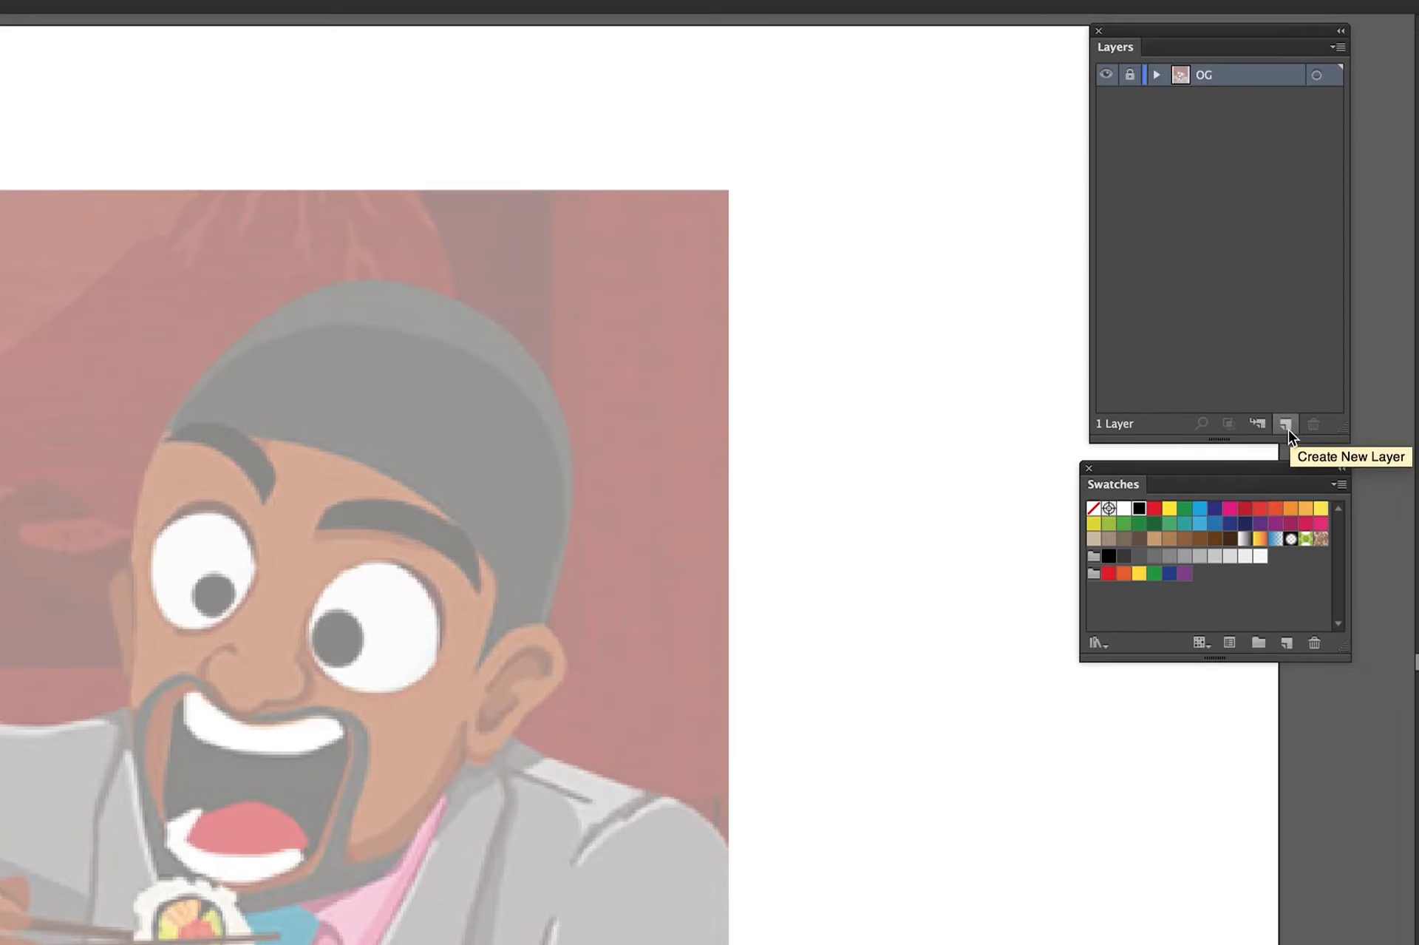
- Create a new layer and move it beneath the OG layer
left_click(1288, 426)
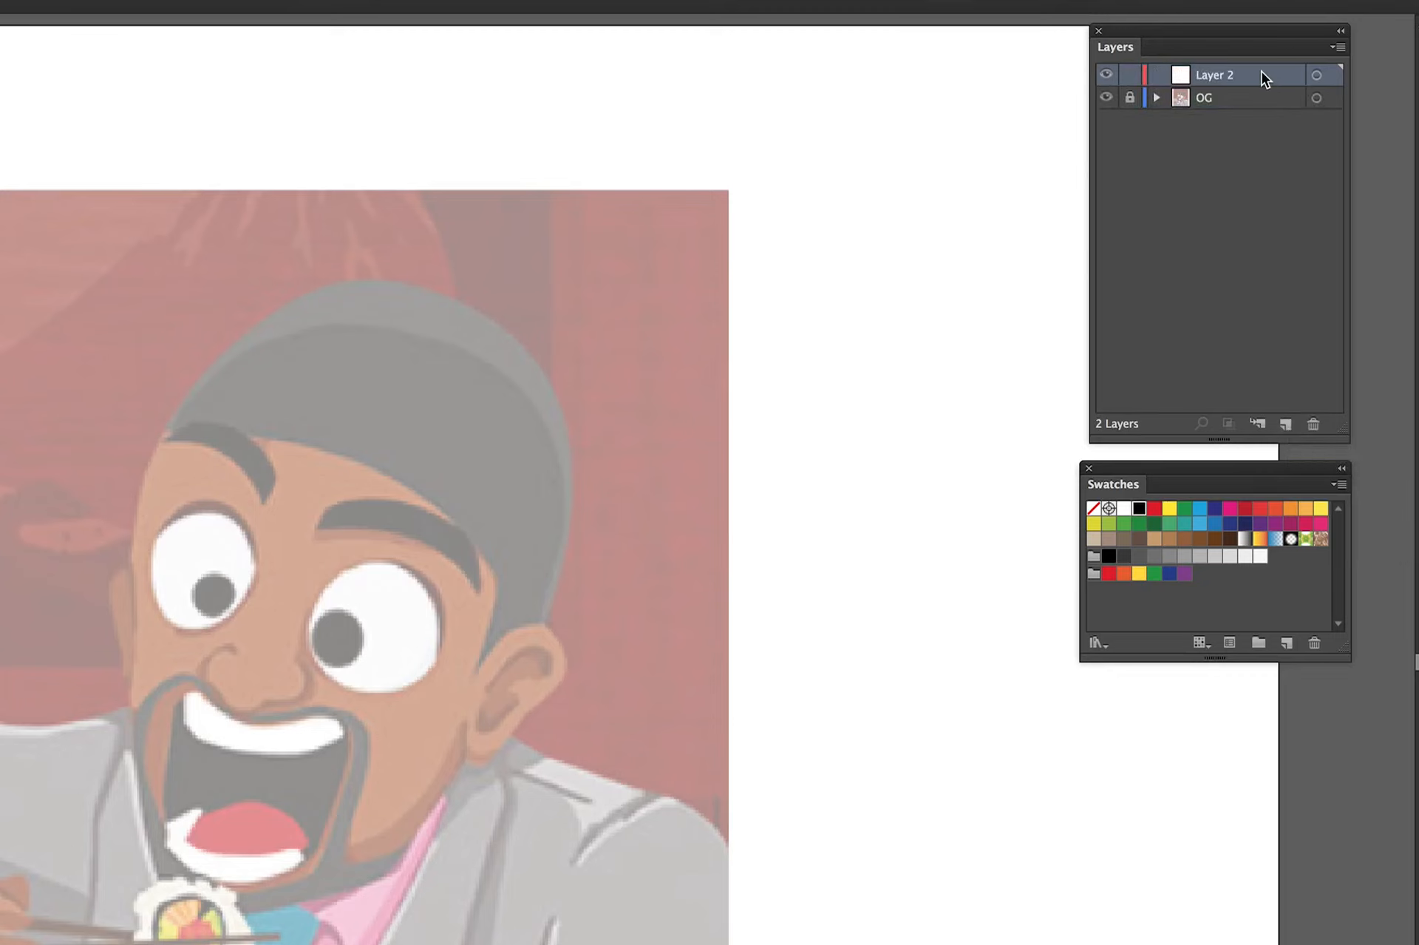
left_click_drag(1260, 74, 1260, 108)
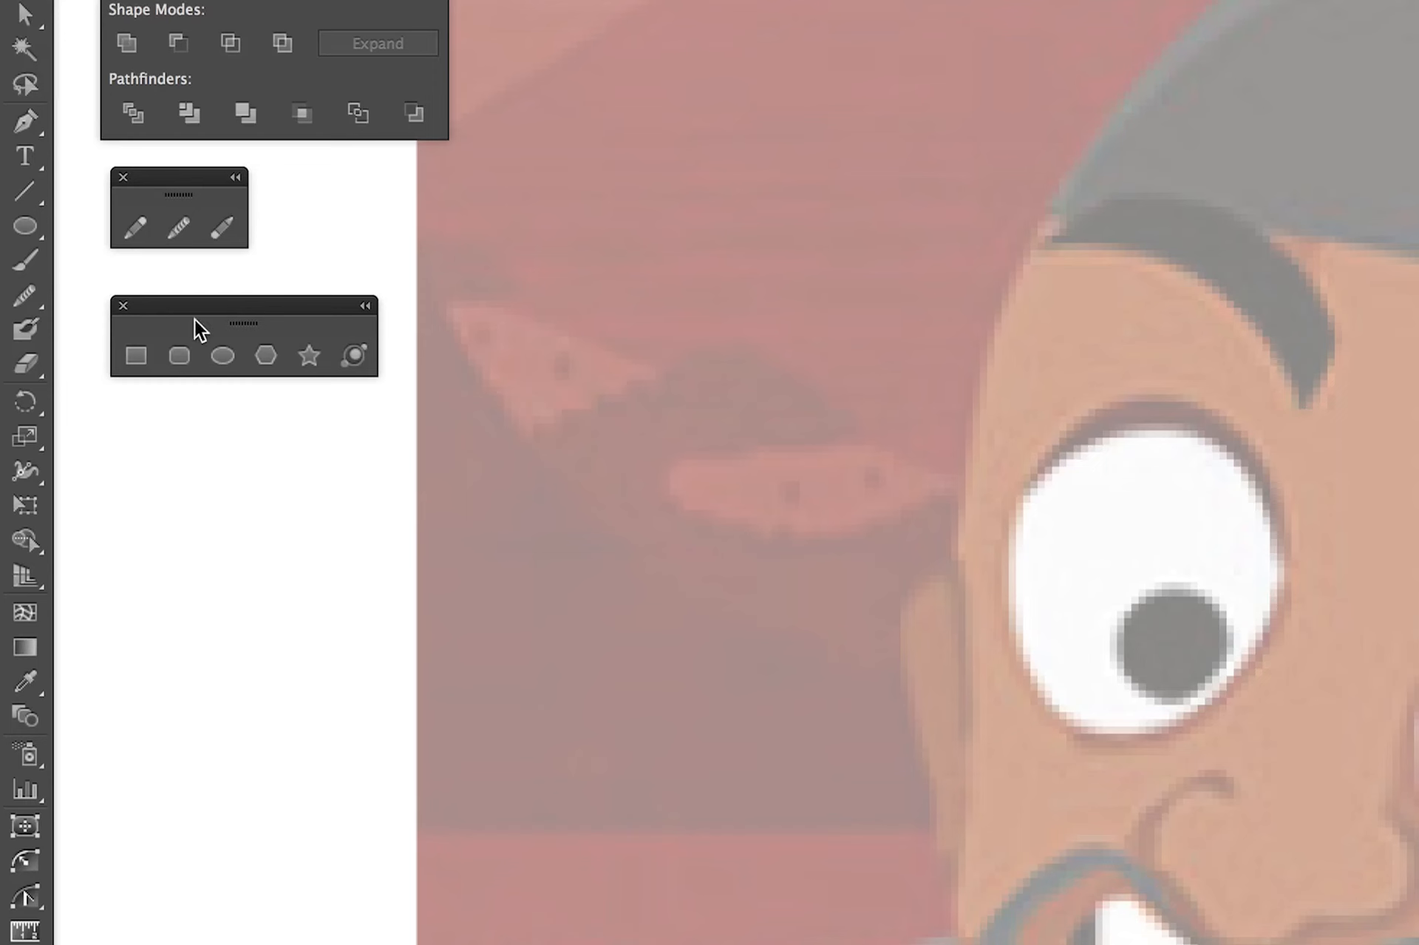
- Detach the shape tools group as a floating palette and place it below the pencil tools palette
key("m")
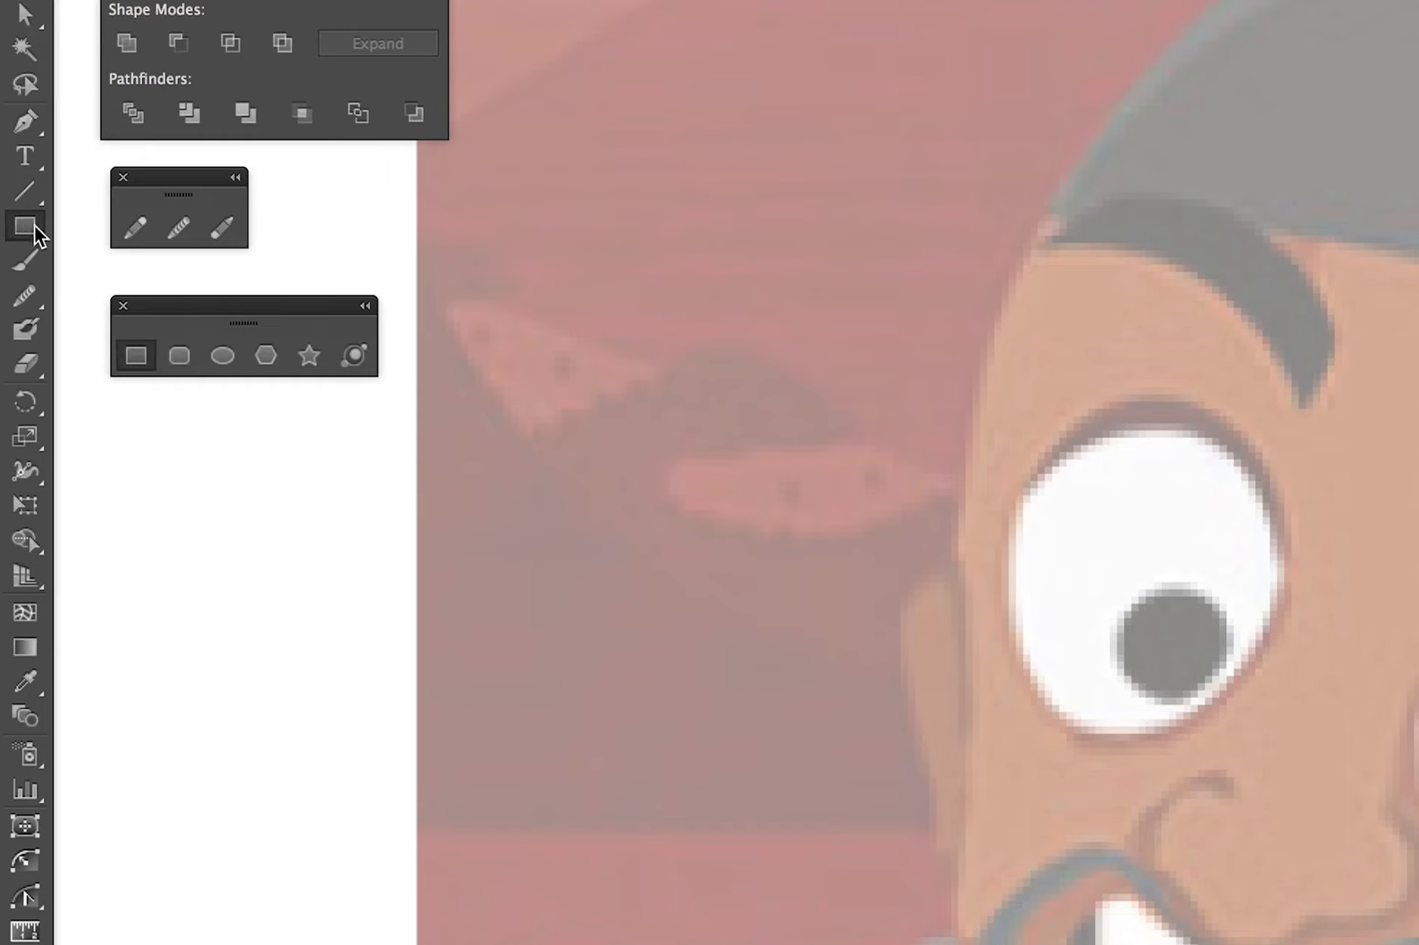
left_click(37, 235)
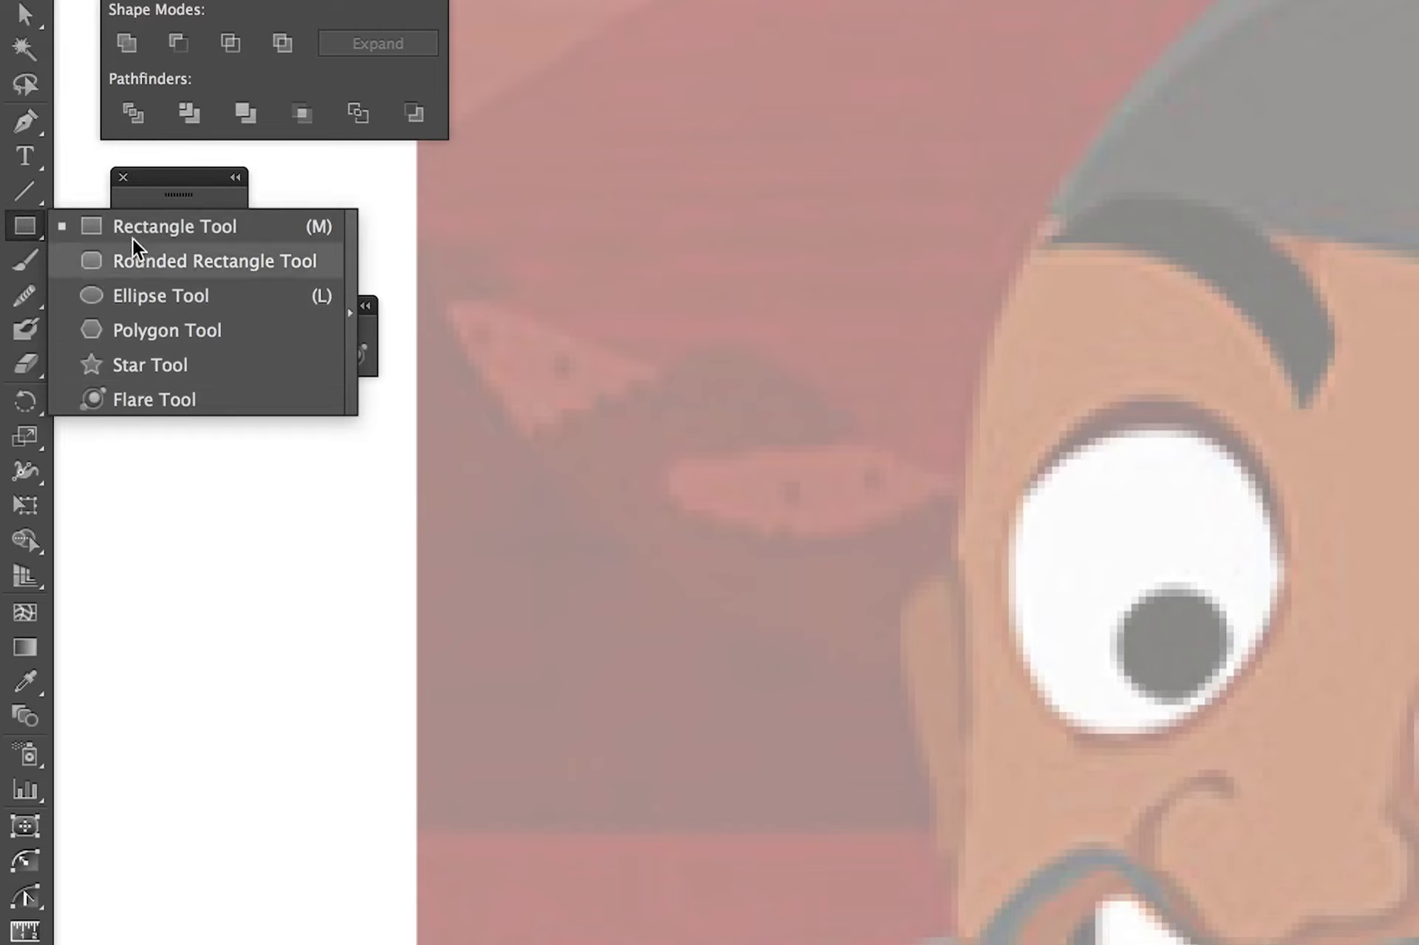
left_click(351, 314)
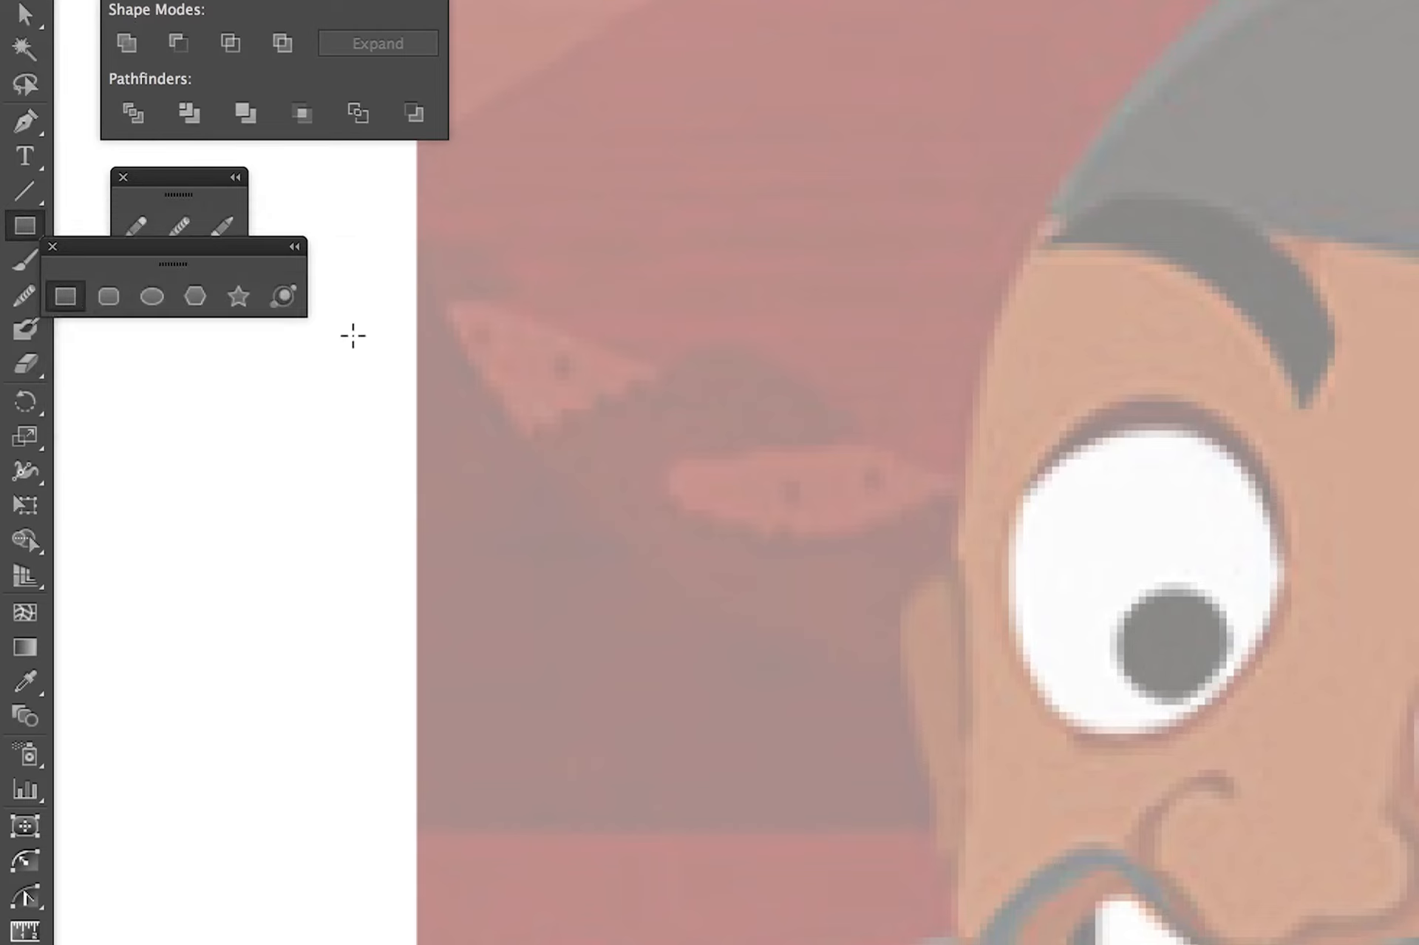
left_click_drag(184, 253, 256, 328)
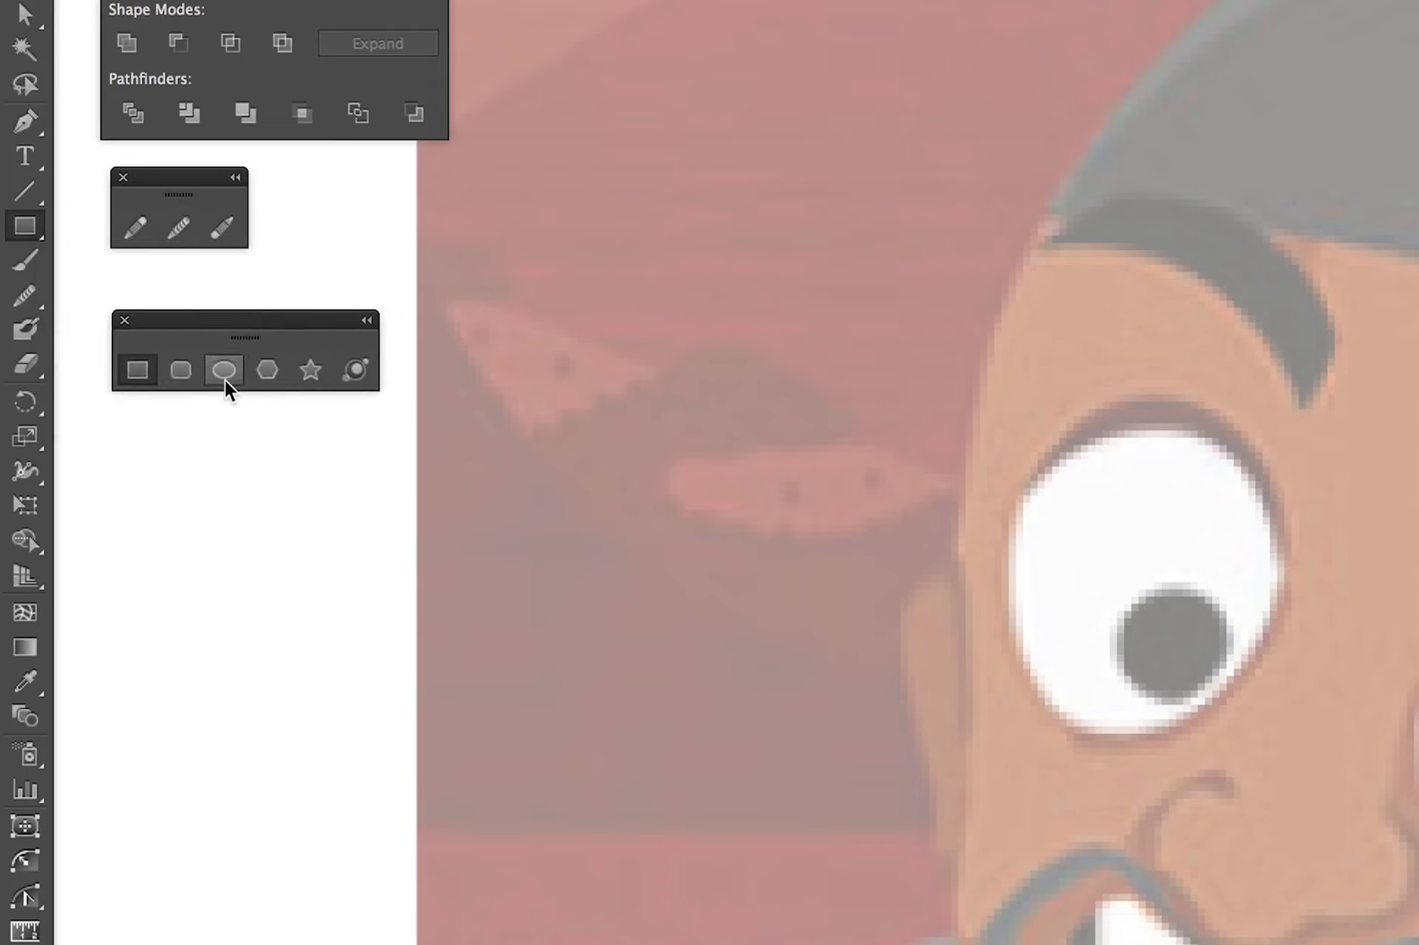
left_click(28, 0)
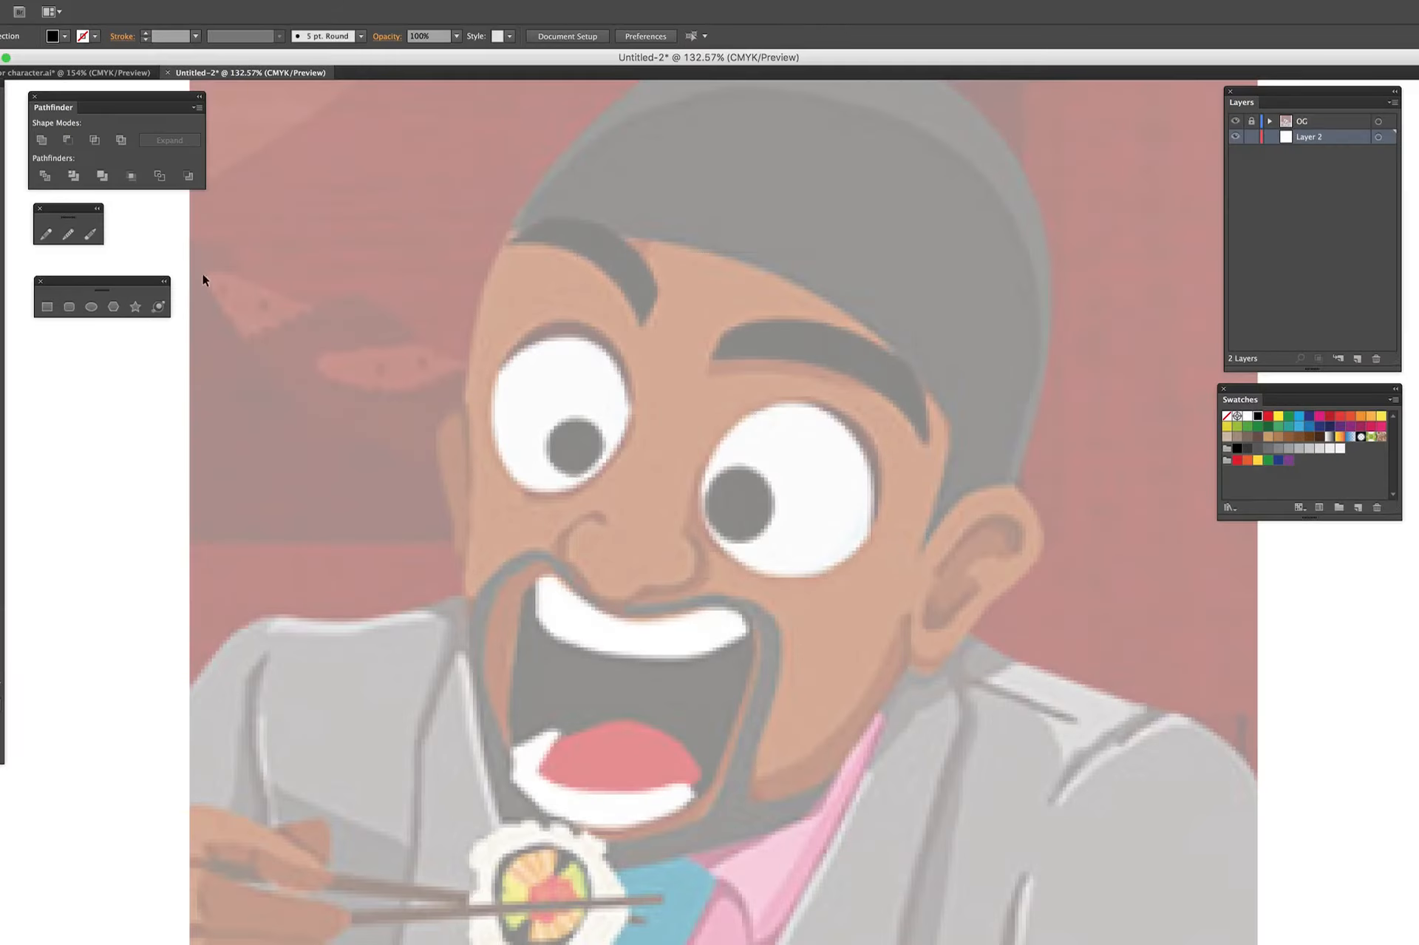
- Draw an ellipse about 140 by 169 mm over the face and fill it with a brown swatch
left_click(91, 306)
mouse_move(552, 285)
left_mouse_down()
mouse_move(681, 368)
mouse_move(1031, 711)
mouse_move(923, 750)
mouse_move(941, 750)
left_mouse_up()
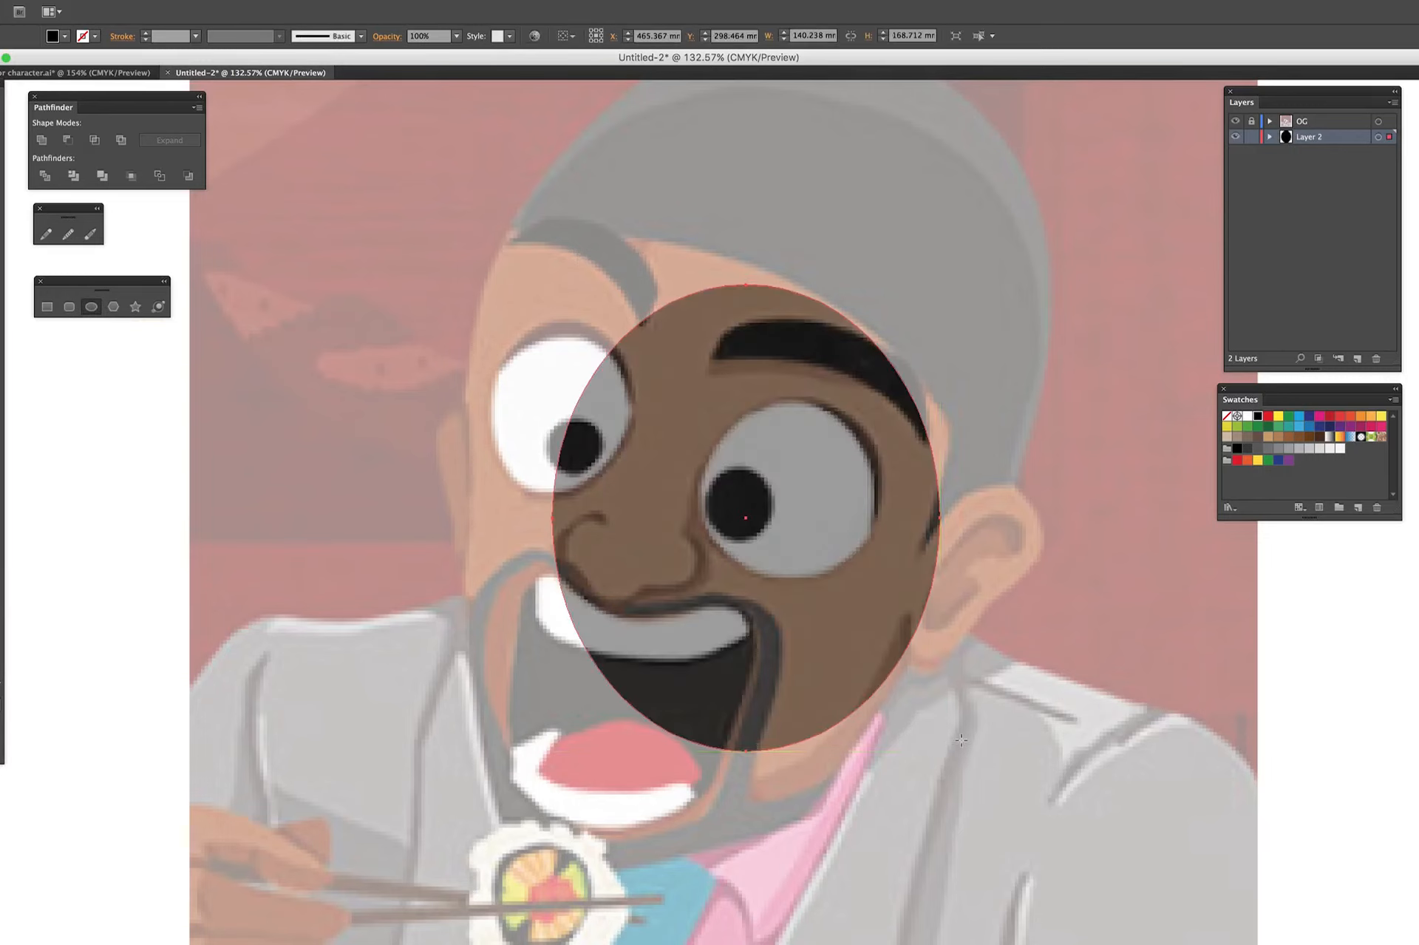
left_click(1279, 437)
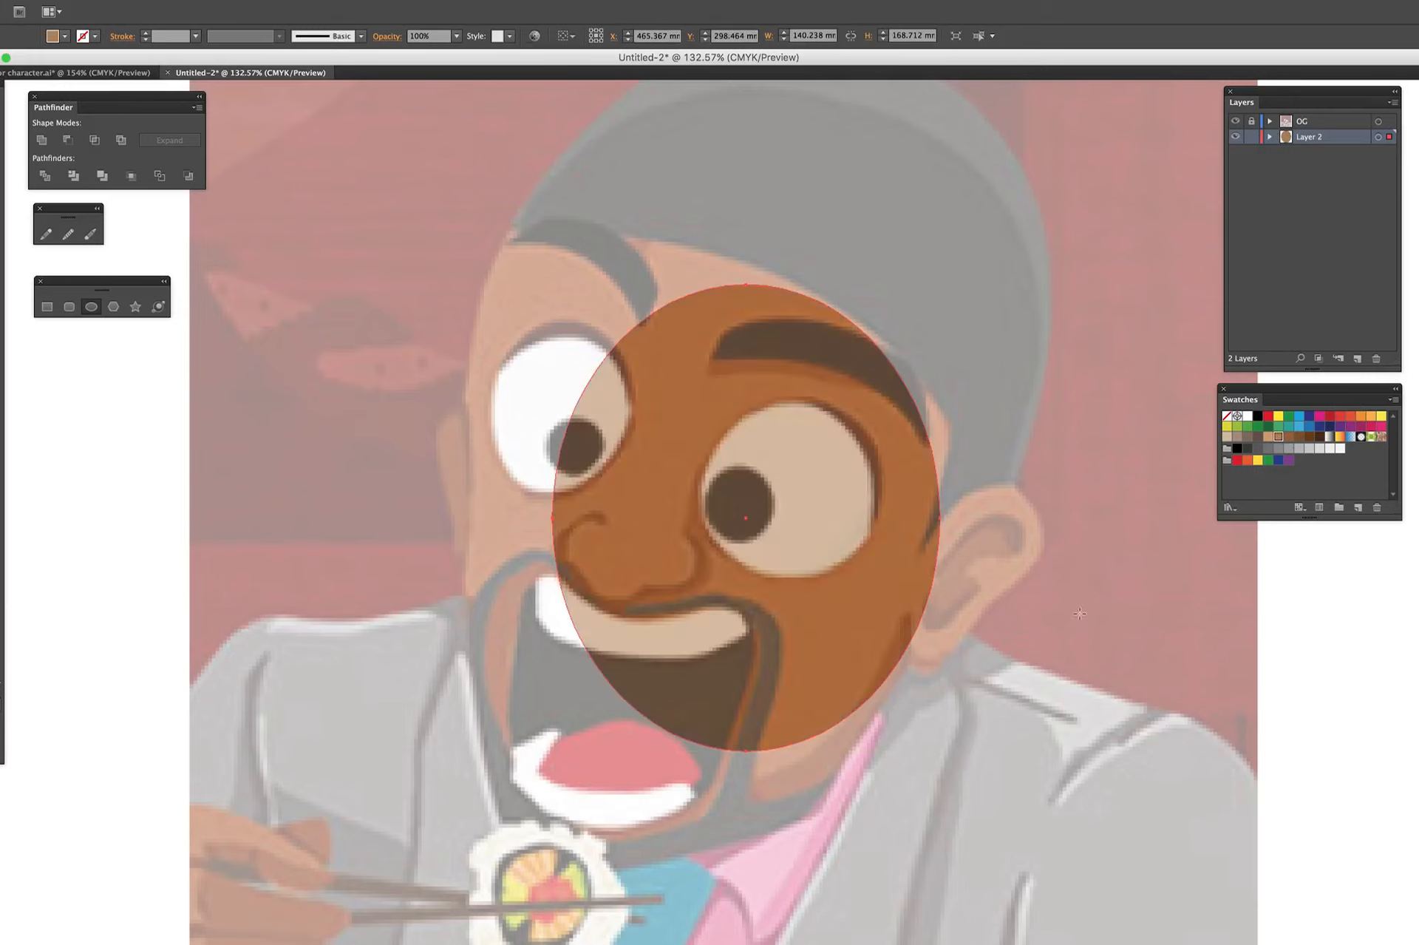
- Move the brown ellipse over the upper head and stretch it to about 186 by 197 mm
key("v")
left_click_drag(826, 464, 745, 320)
left_click_drag(858, 370, 984, 384)
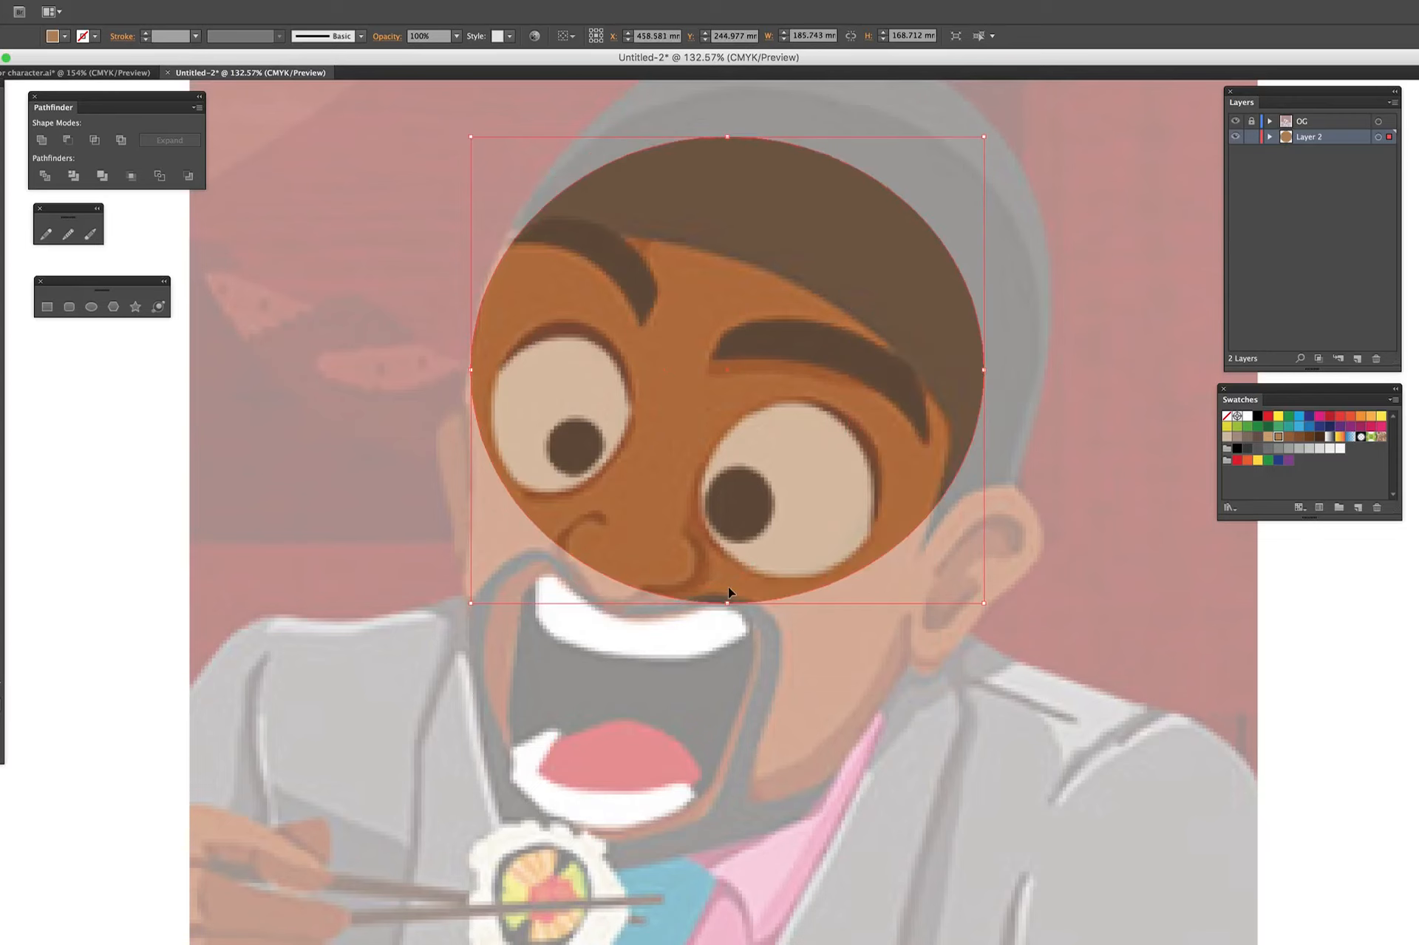
left_click_drag(727, 137, 727, 106)
left_click_drag(725, 602, 758, 648)
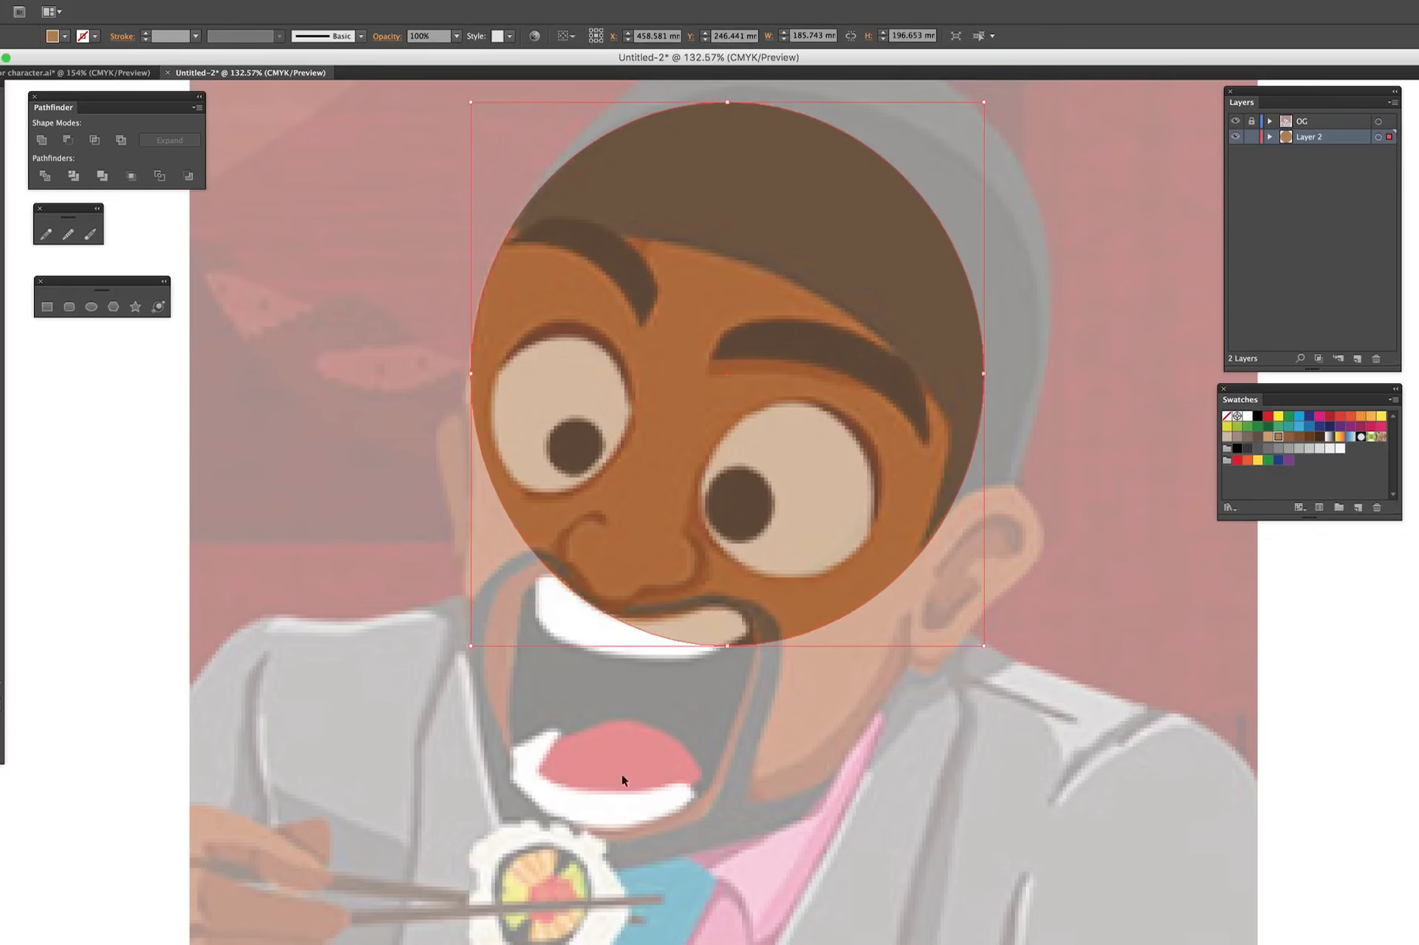
- Duplicate the brown ellipse down over the mouth and jaw, narrow it to about 154 mm and shorten it to the chin
scroll(1101, 765, "down", 1)
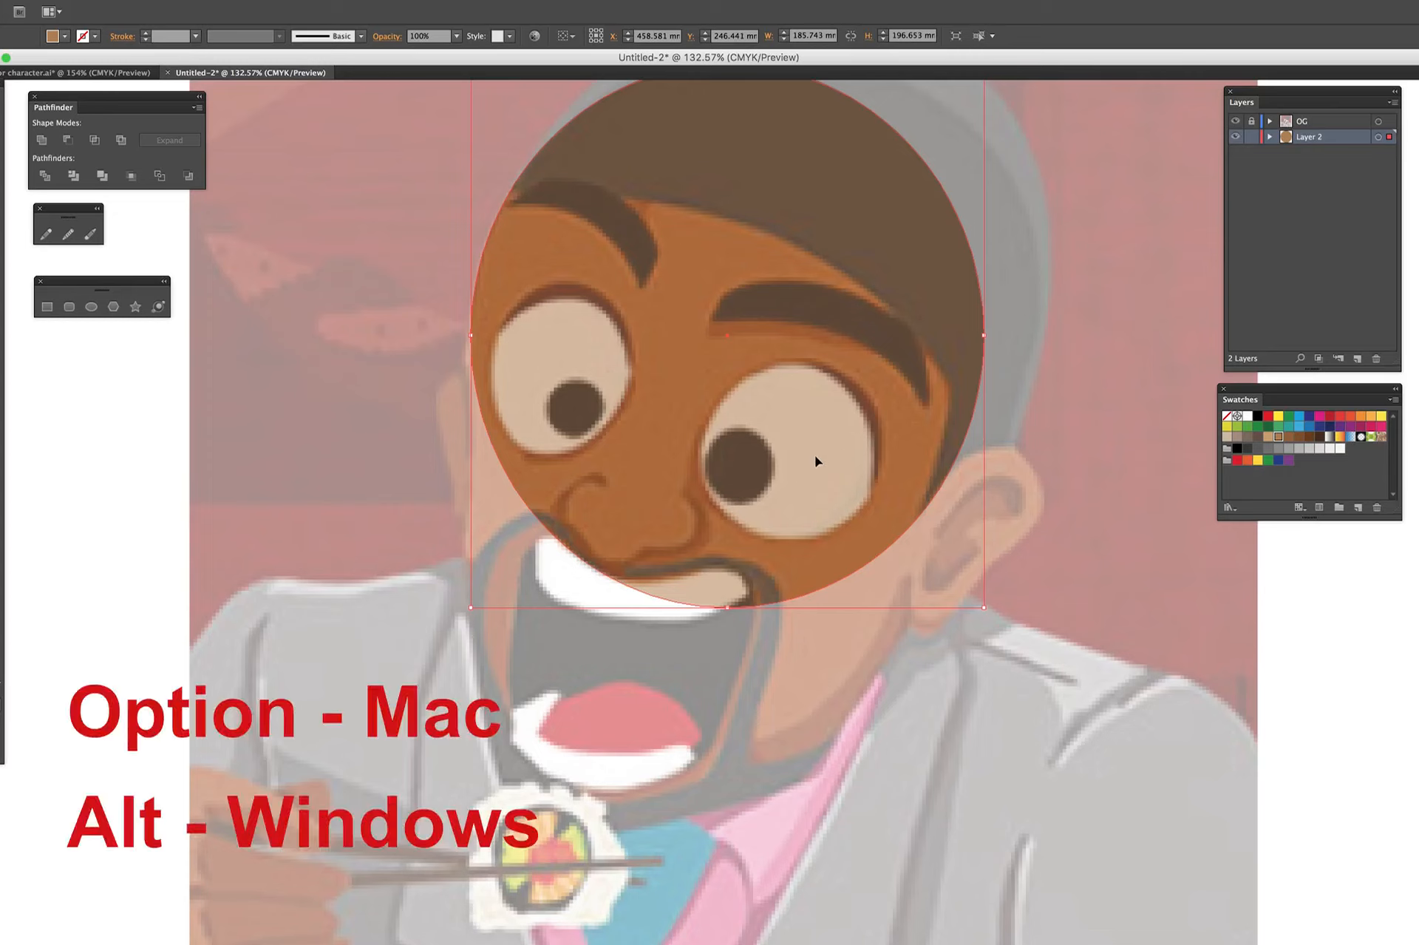
left_click_drag(814, 455, 807, 706)
left_click_drag(974, 557, 903, 552)
left_click_drag(893, 552, 884, 550)
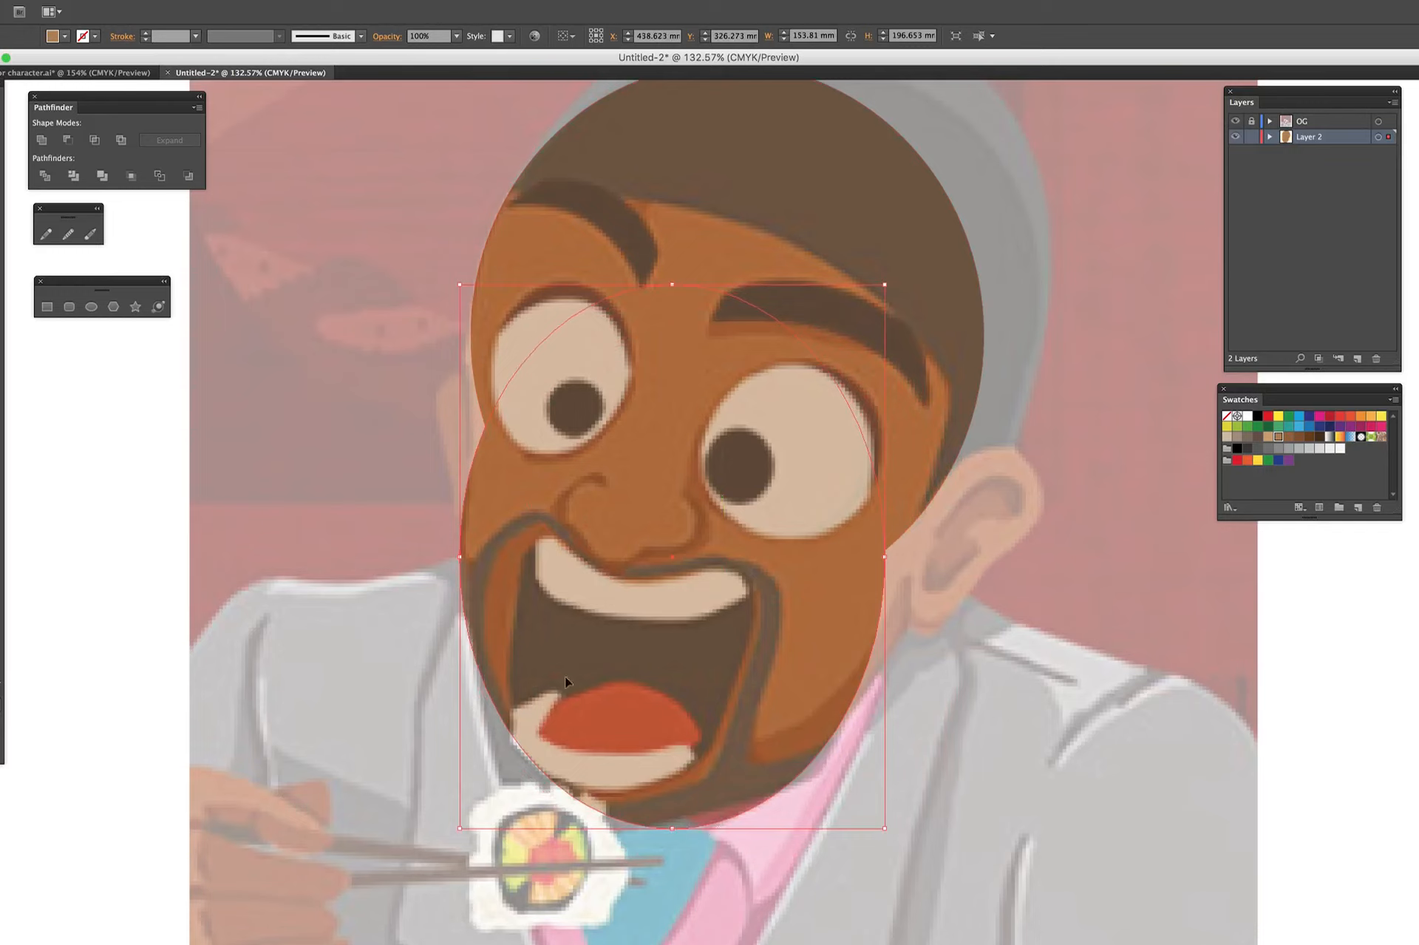
left_click_drag(673, 827, 675, 804)
left_click(1121, 442)
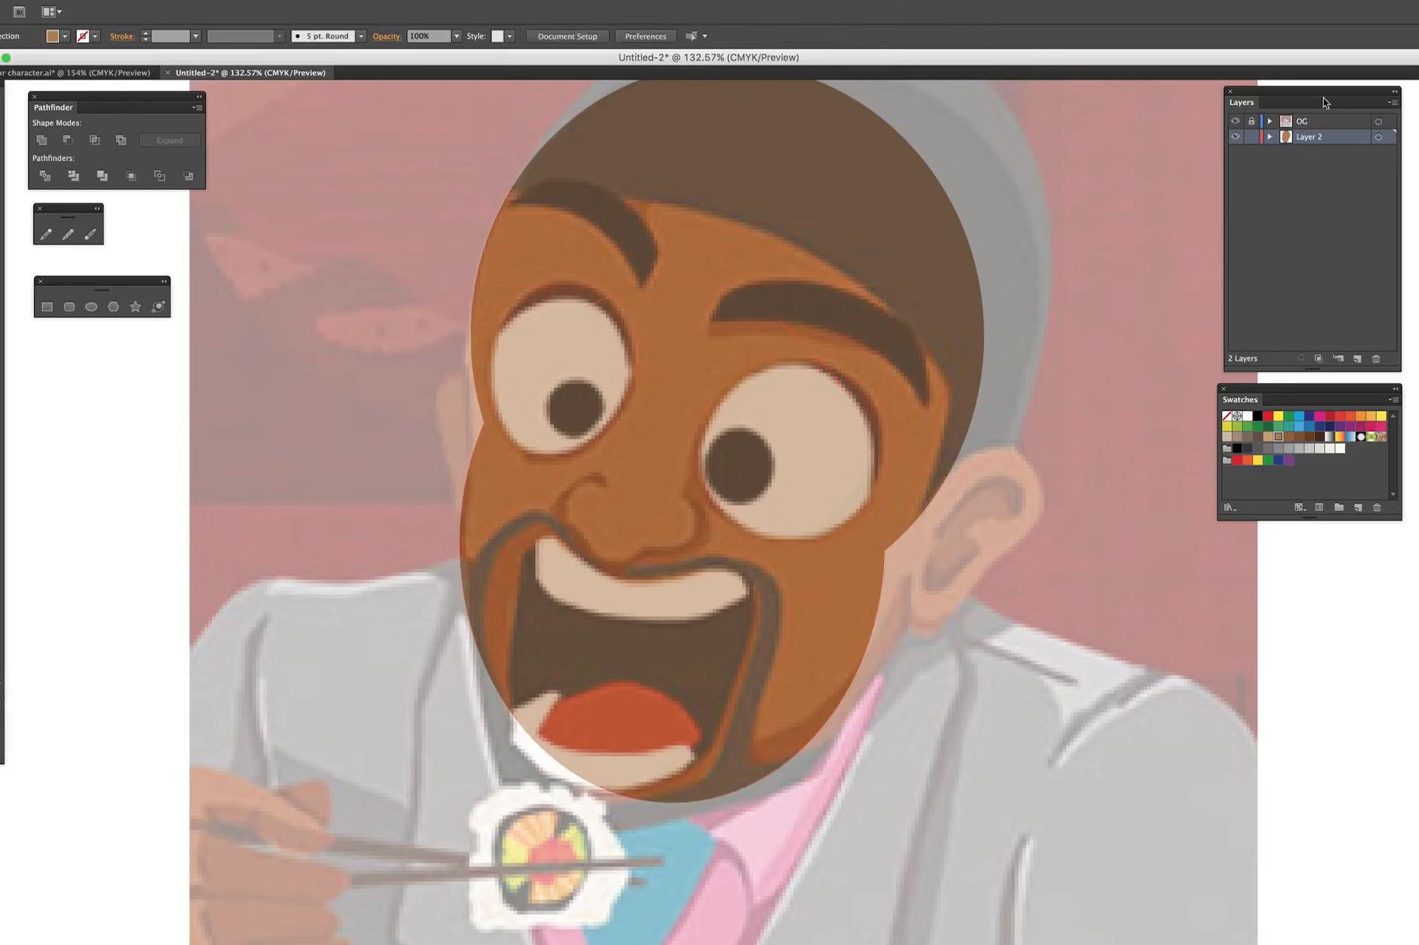
- Toggle the OG layer's visibility to compare the two head ellipses with the reference image
left_click(1236, 121)
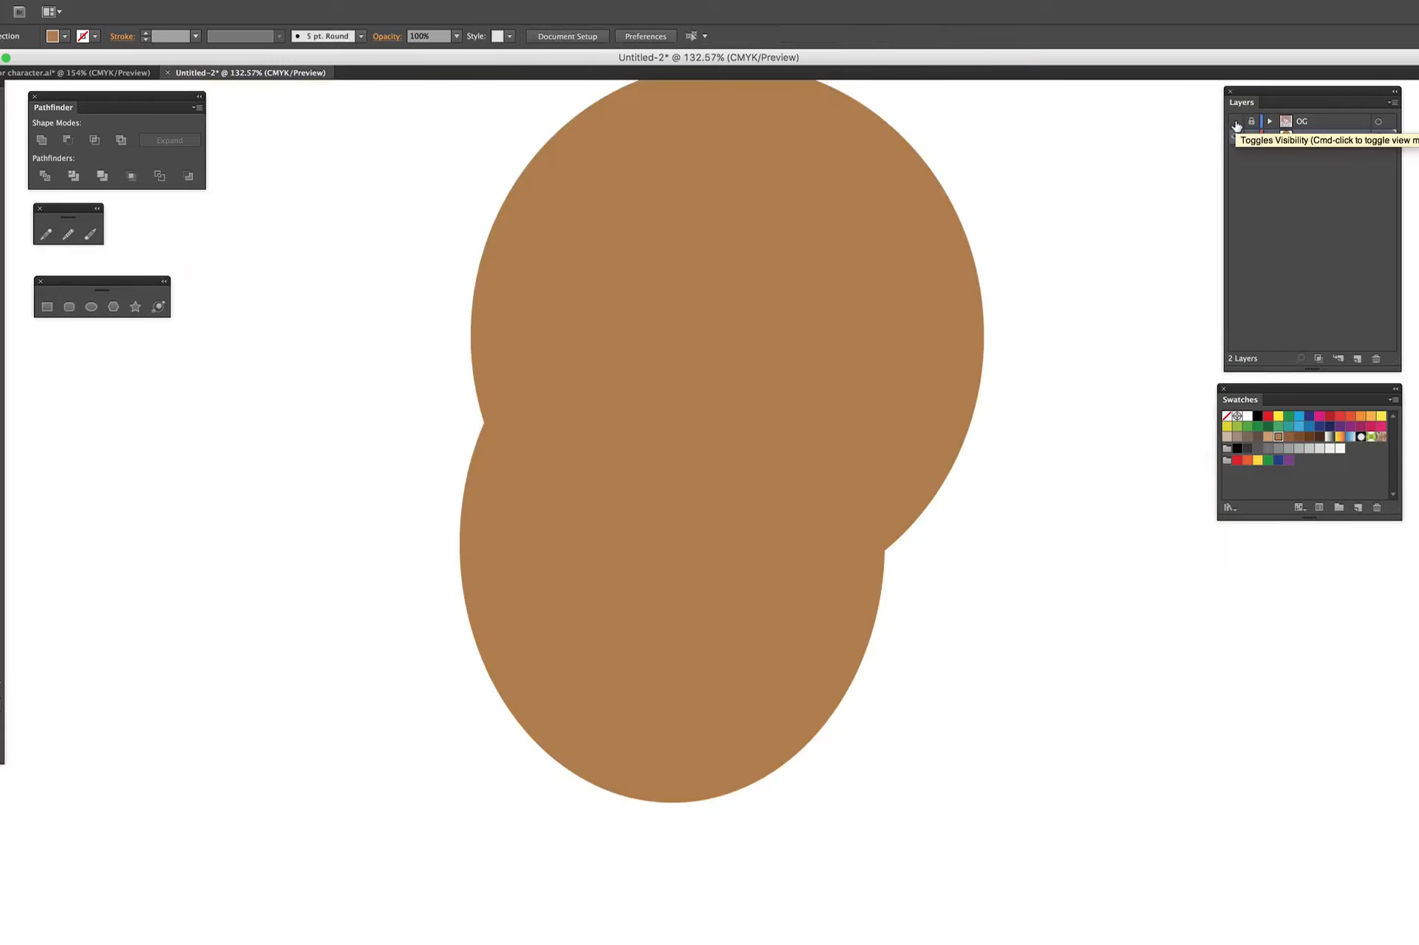
left_click(763, 658)
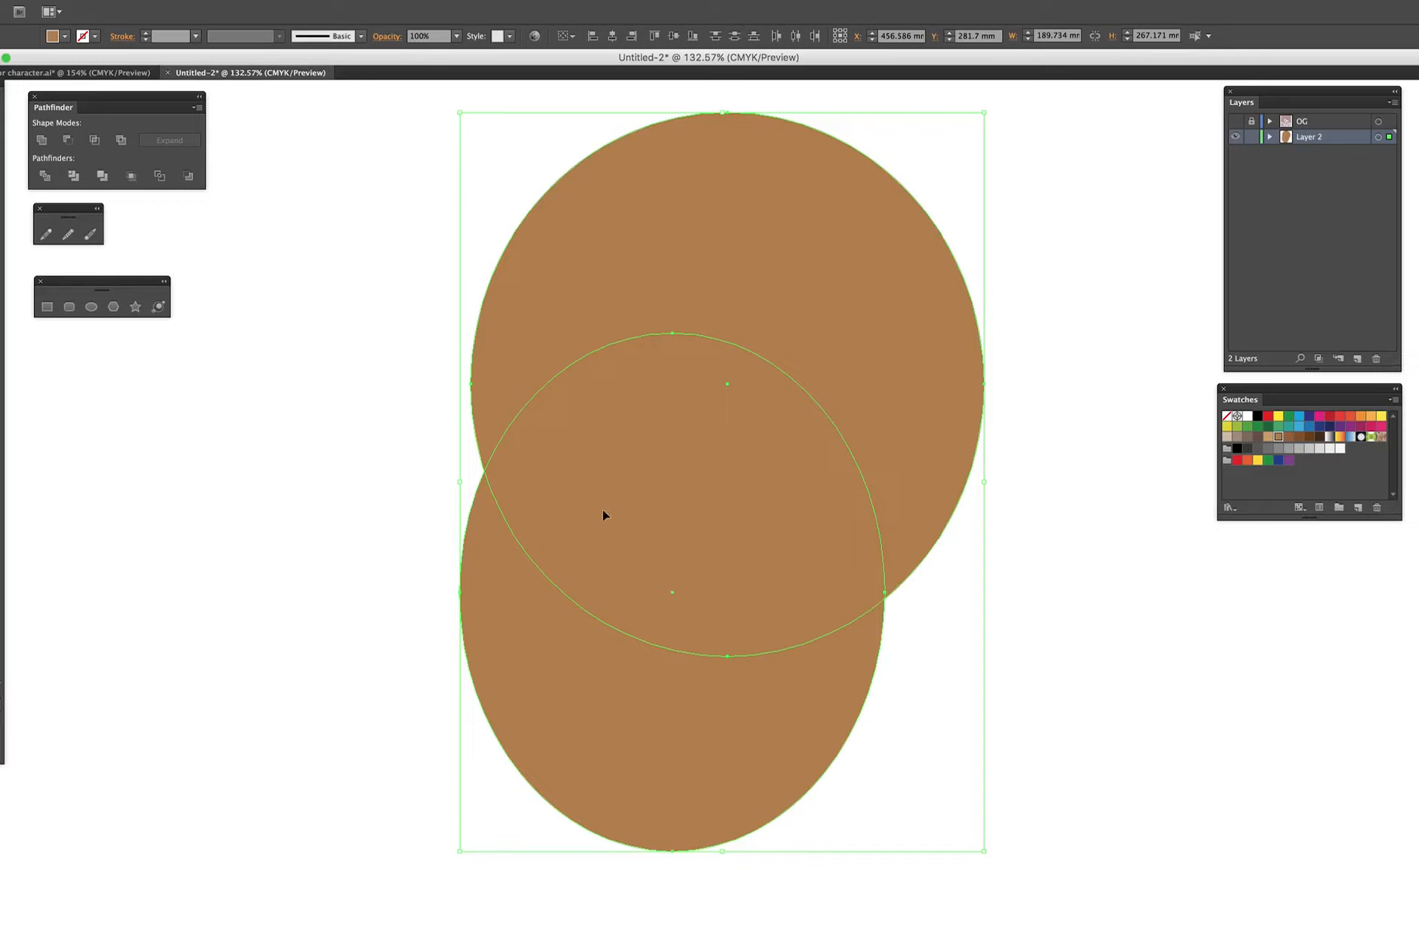
left_click(1235, 121)
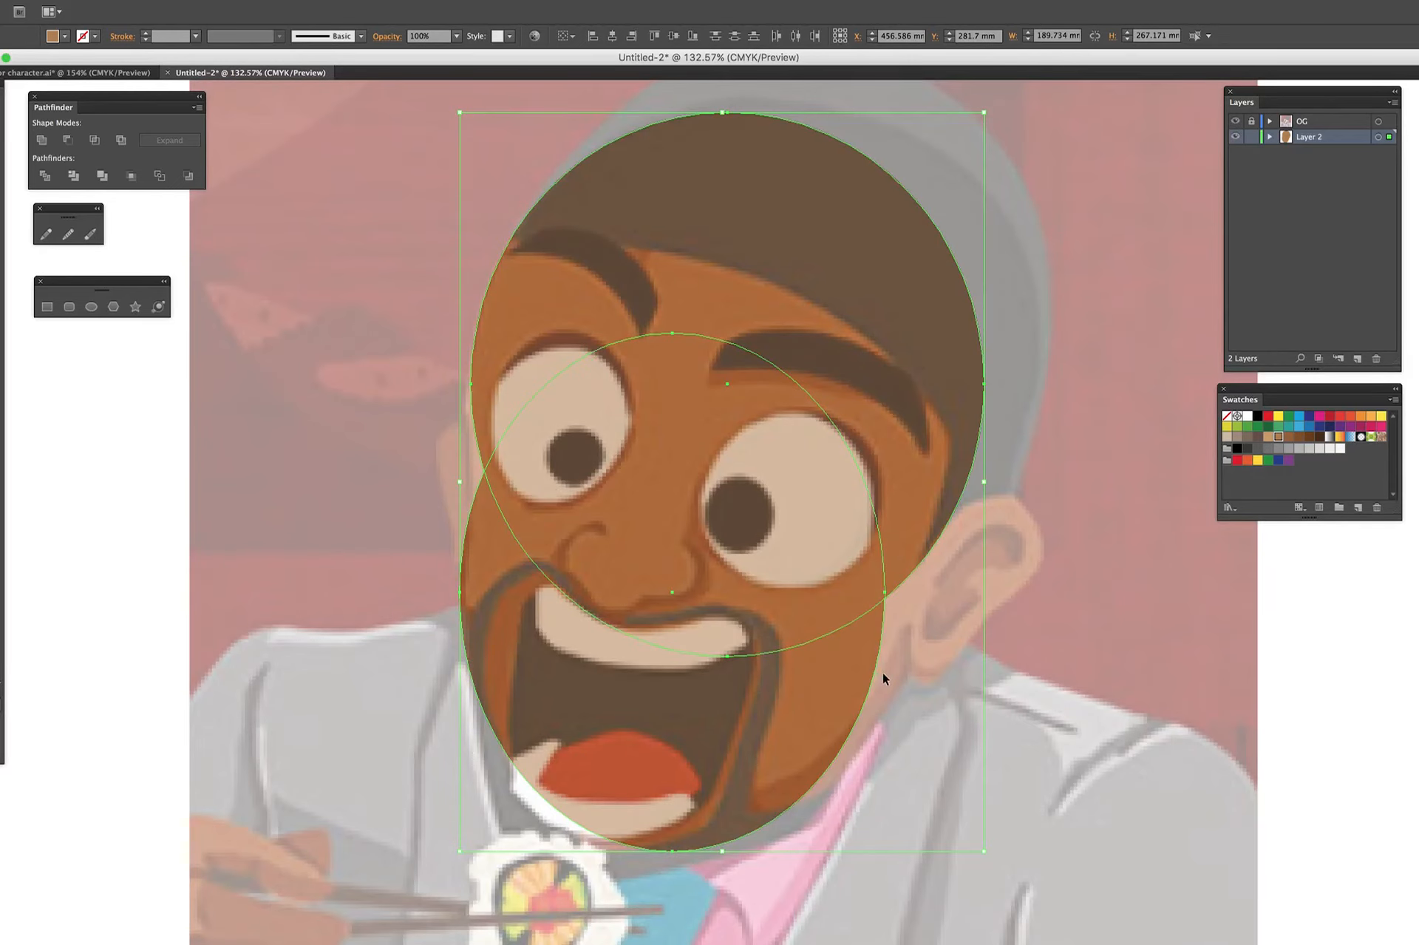
left_click(1235, 122)
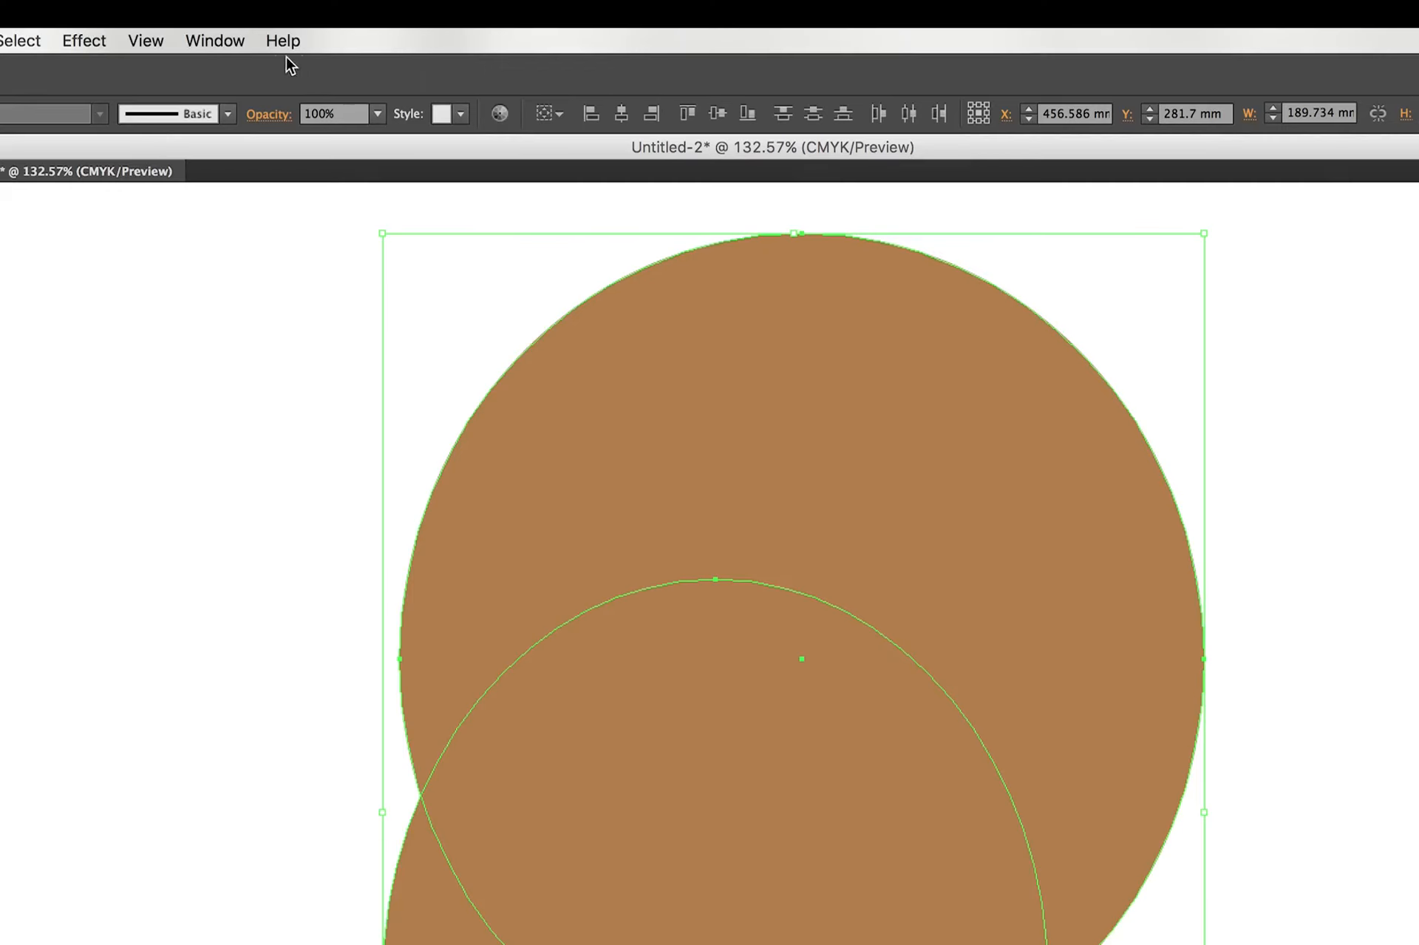
- Unite the two overlapping ellipses into one head shape with Pathfinder and show the OG layer again
left_click(228, 42)
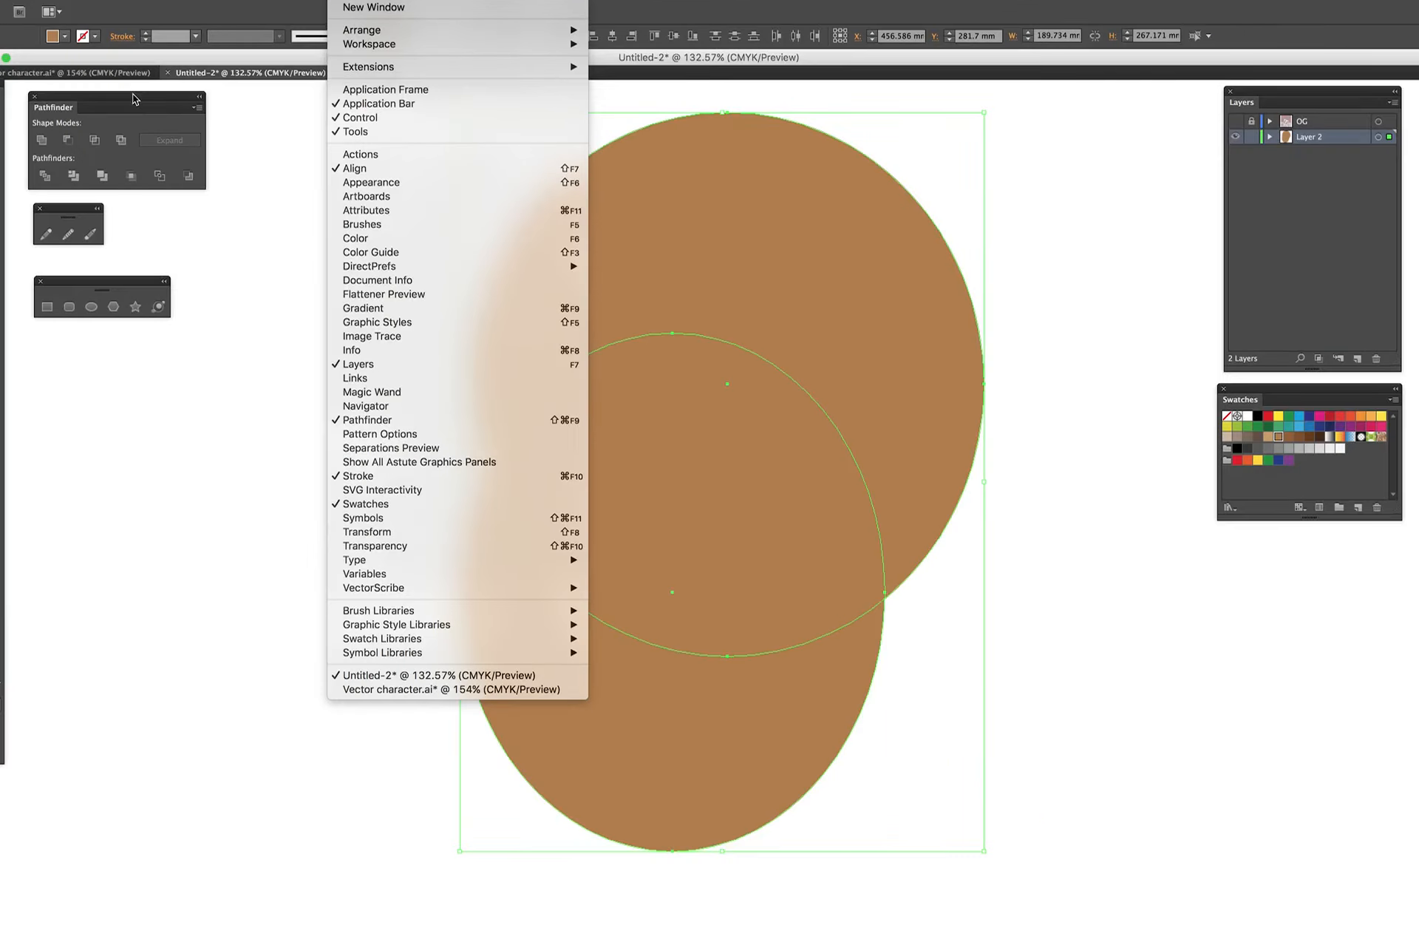
left_click(131, 94)
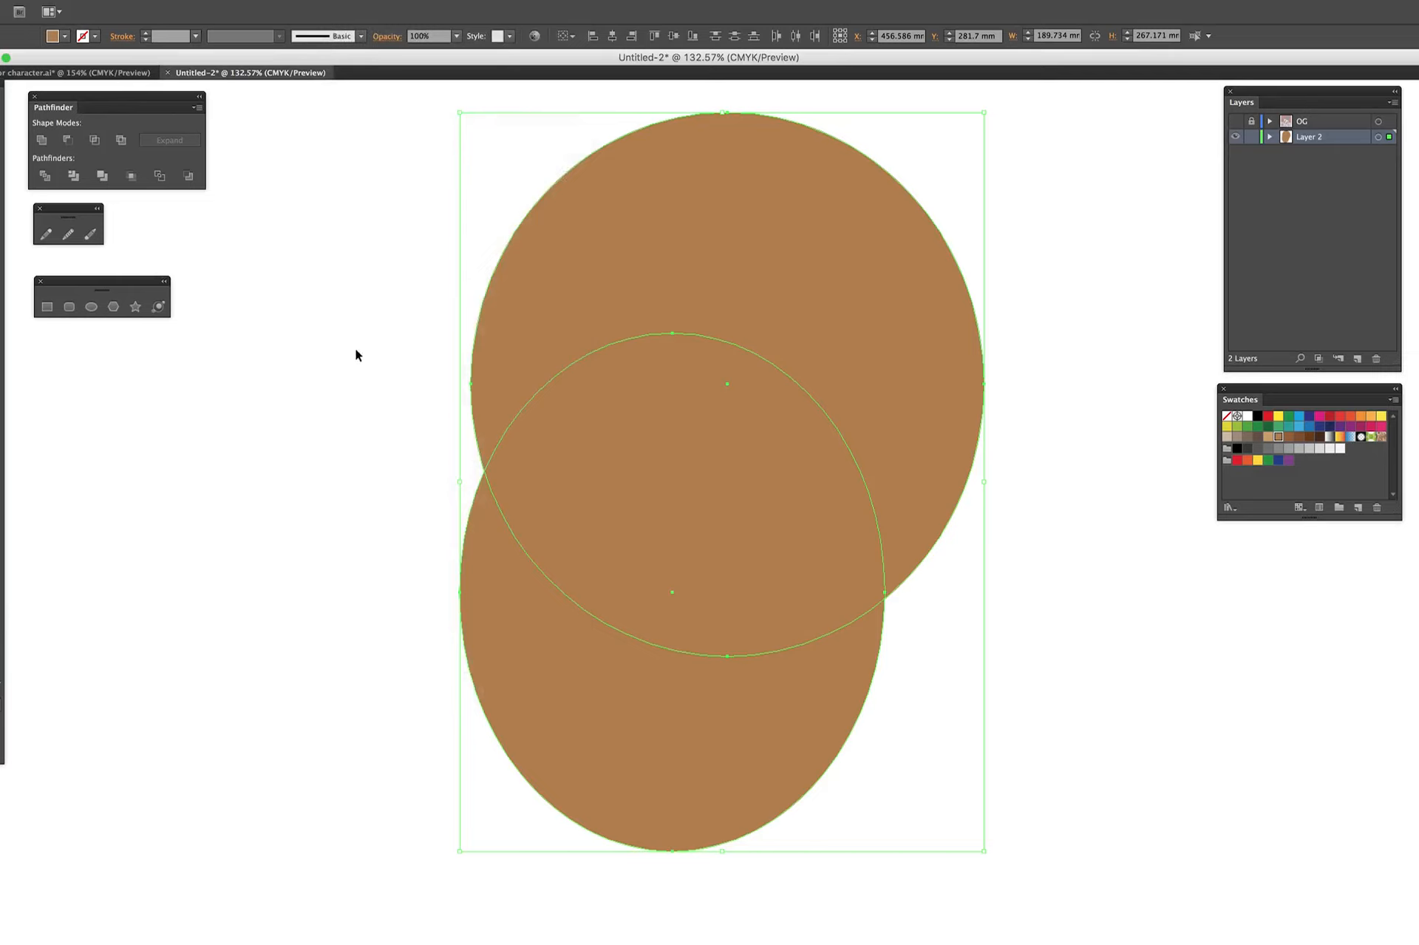
left_click_drag(355, 347, 680, 615)
left_click(42, 139)
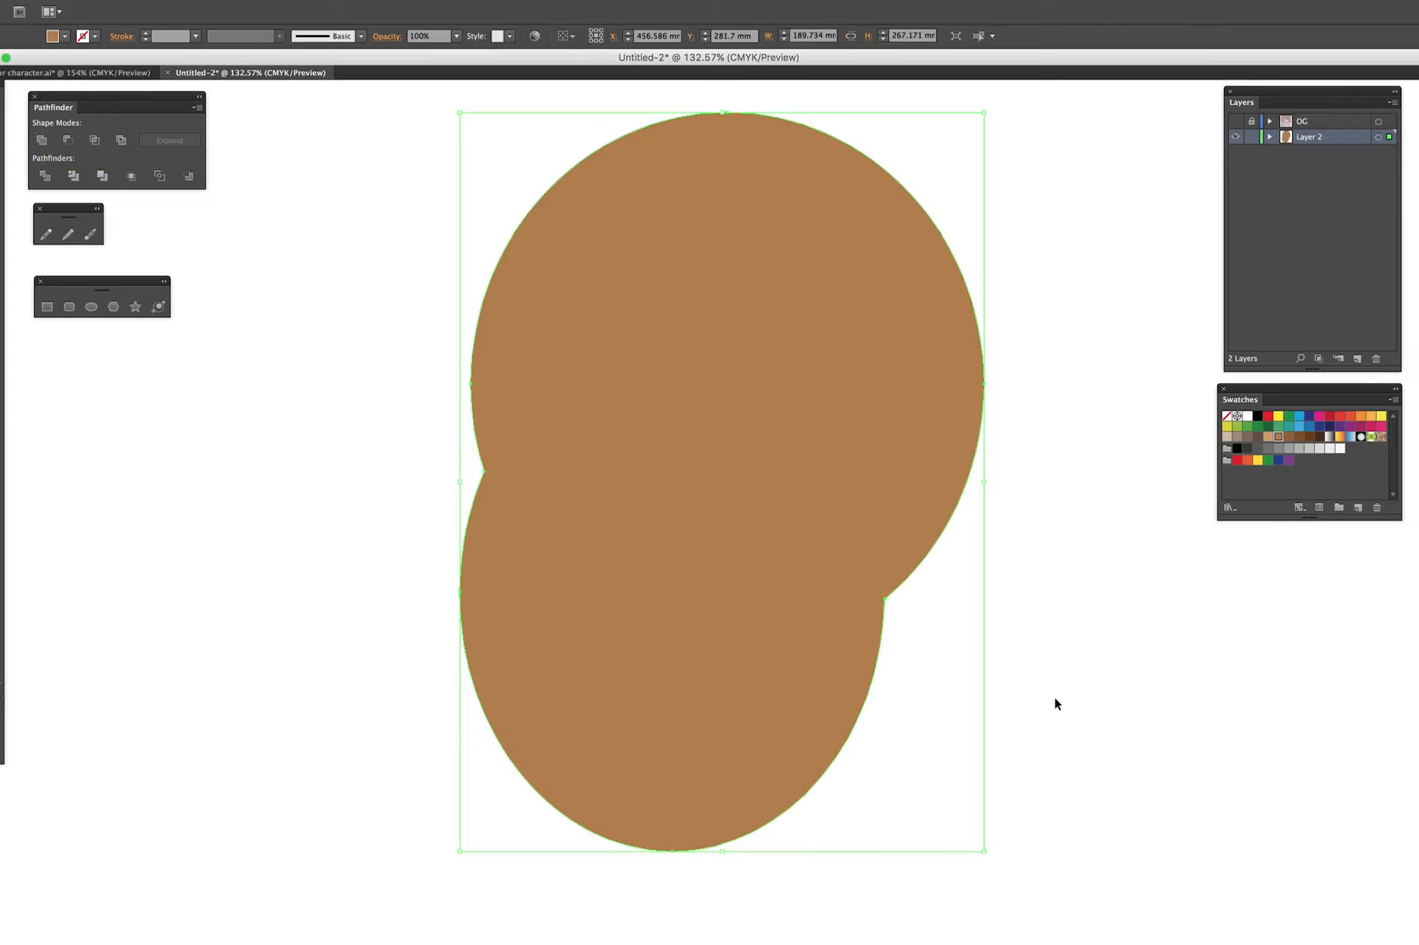
left_click(1030, 762)
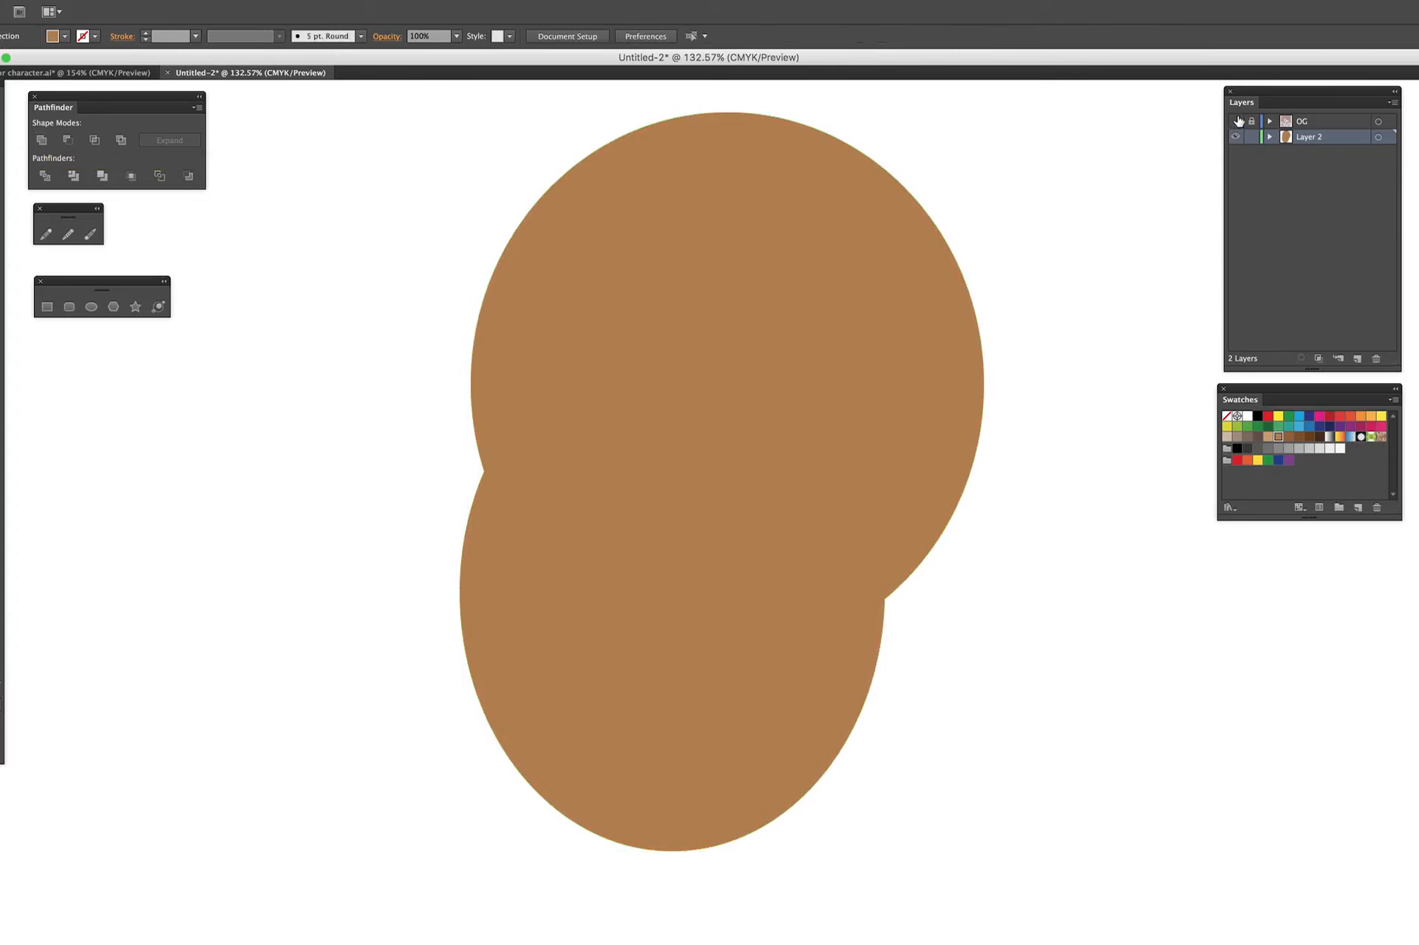
left_click(1236, 121)
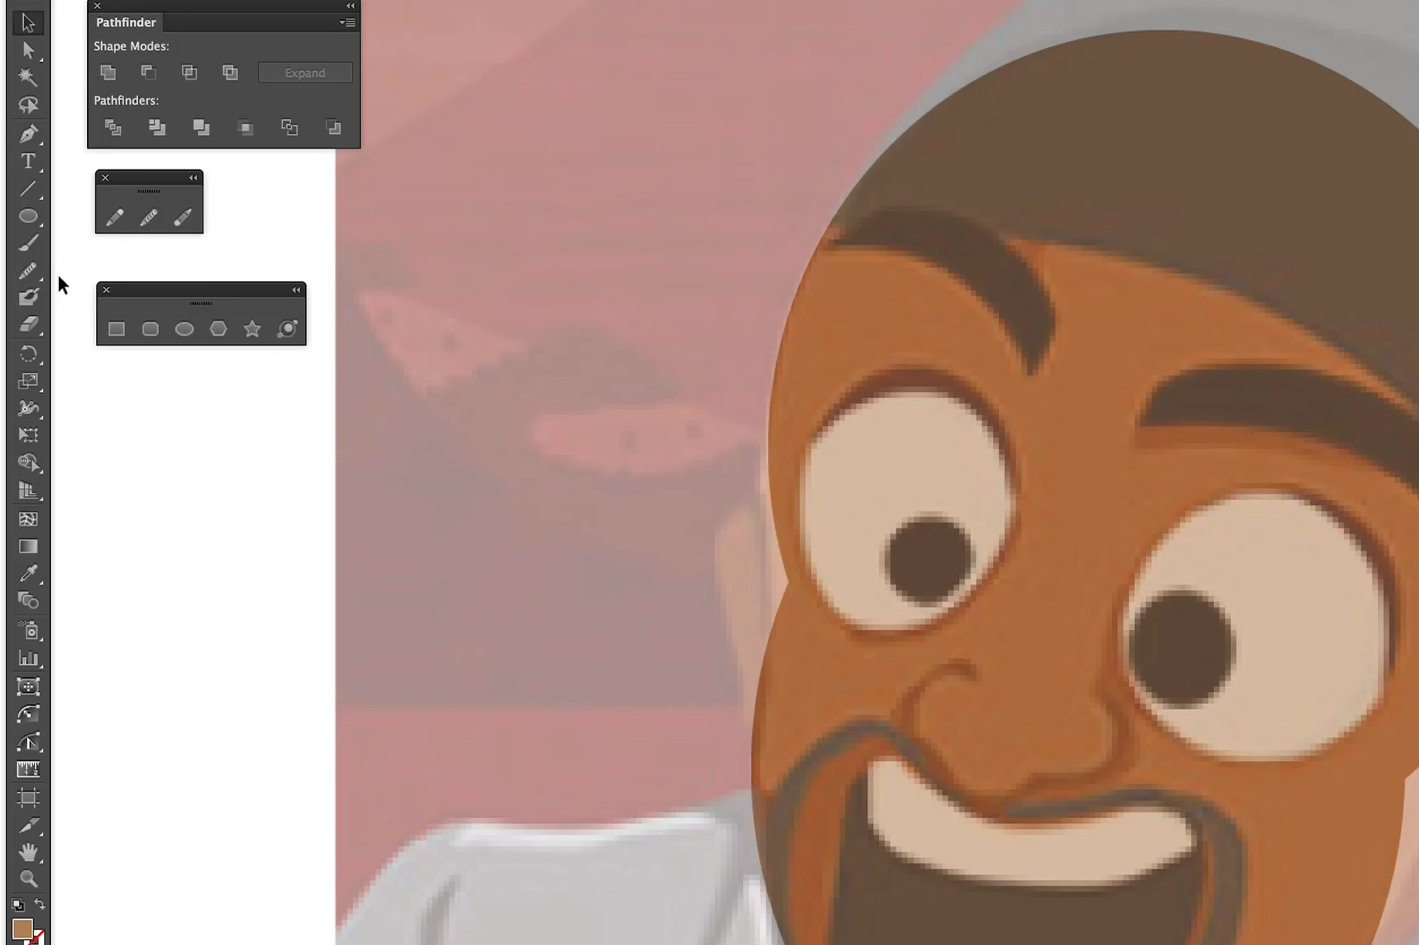
- Draw a closed Pen tool shape that fills the notch between the temple and the cheek on the far side of the face
left_click(29, 137)
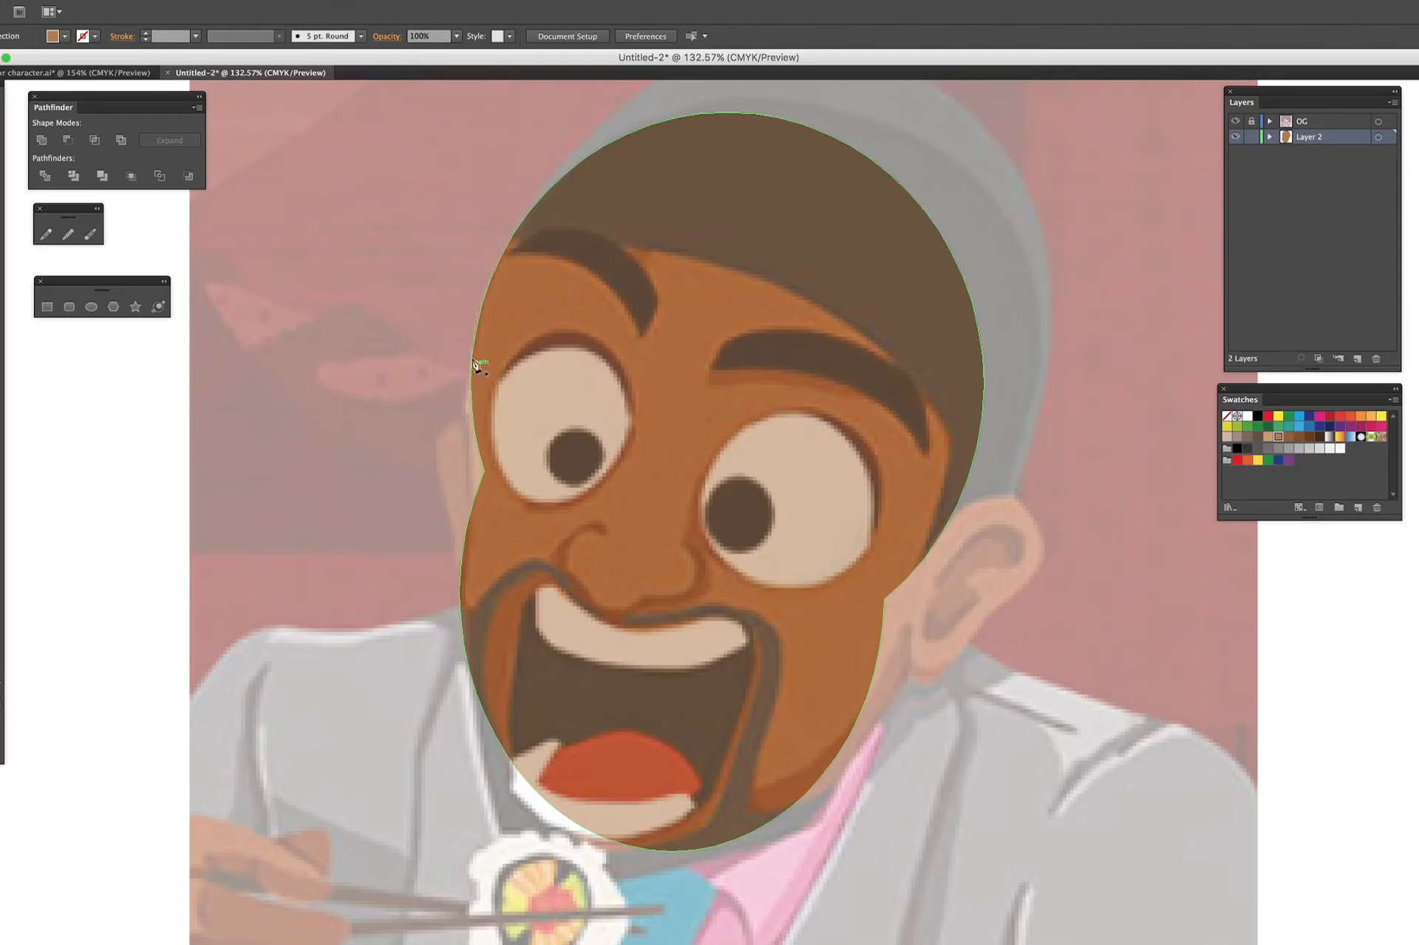
left_click_drag(769, 424, 770, 550)
left_click_drag(768, 639, 763, 666)
left_click_drag(467, 526, 467, 526)
left_click(485, 554)
left_click(580, 495)
left_click(479, 354)
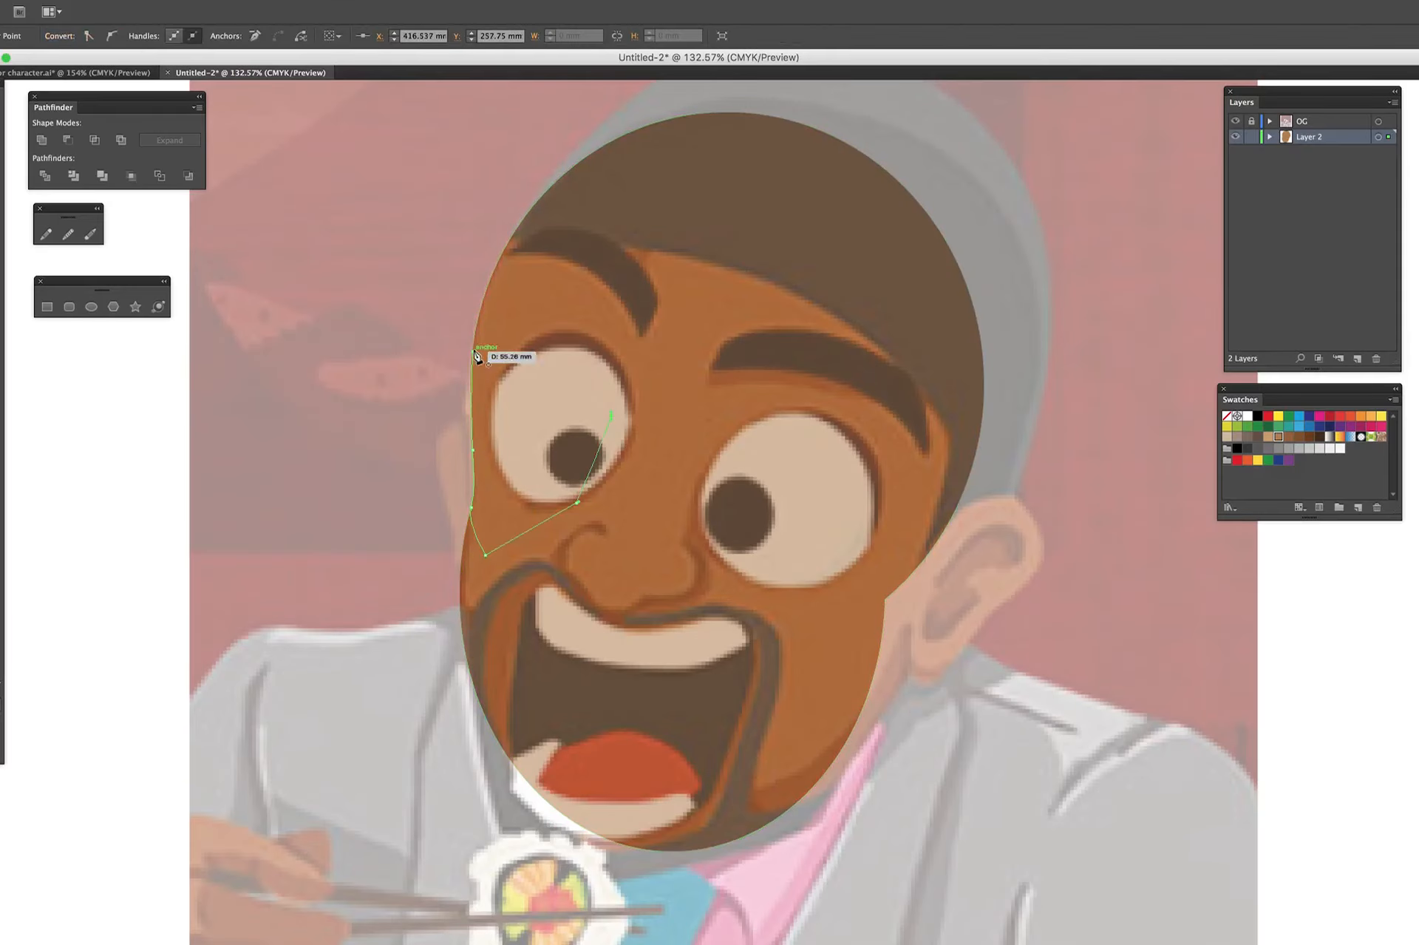
left_click(473, 450)
- Trace the near-side jaw and ear as a closed Pen tool shape overlapping the head, and hide the OG layer
left_click_drag(792, 806, 849, 755)
left_click(906, 678)
left_click(905, 662)
left_click_drag(921, 681, 940, 679)
left_click(964, 648)
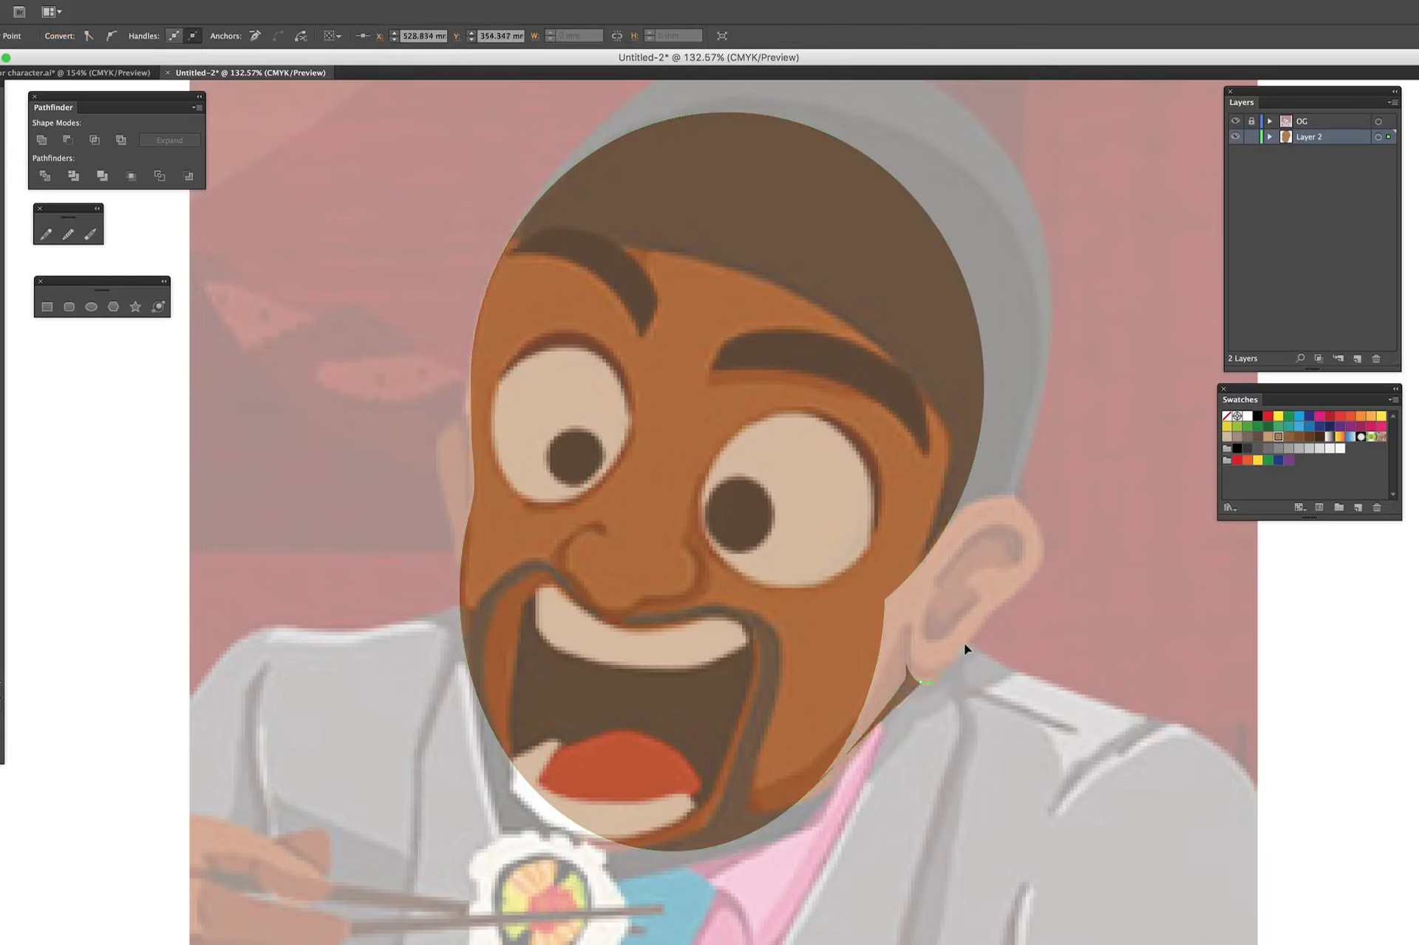
left_click_drag(1027, 580, 1014, 493)
left_click(1000, 490)
left_click(963, 394)
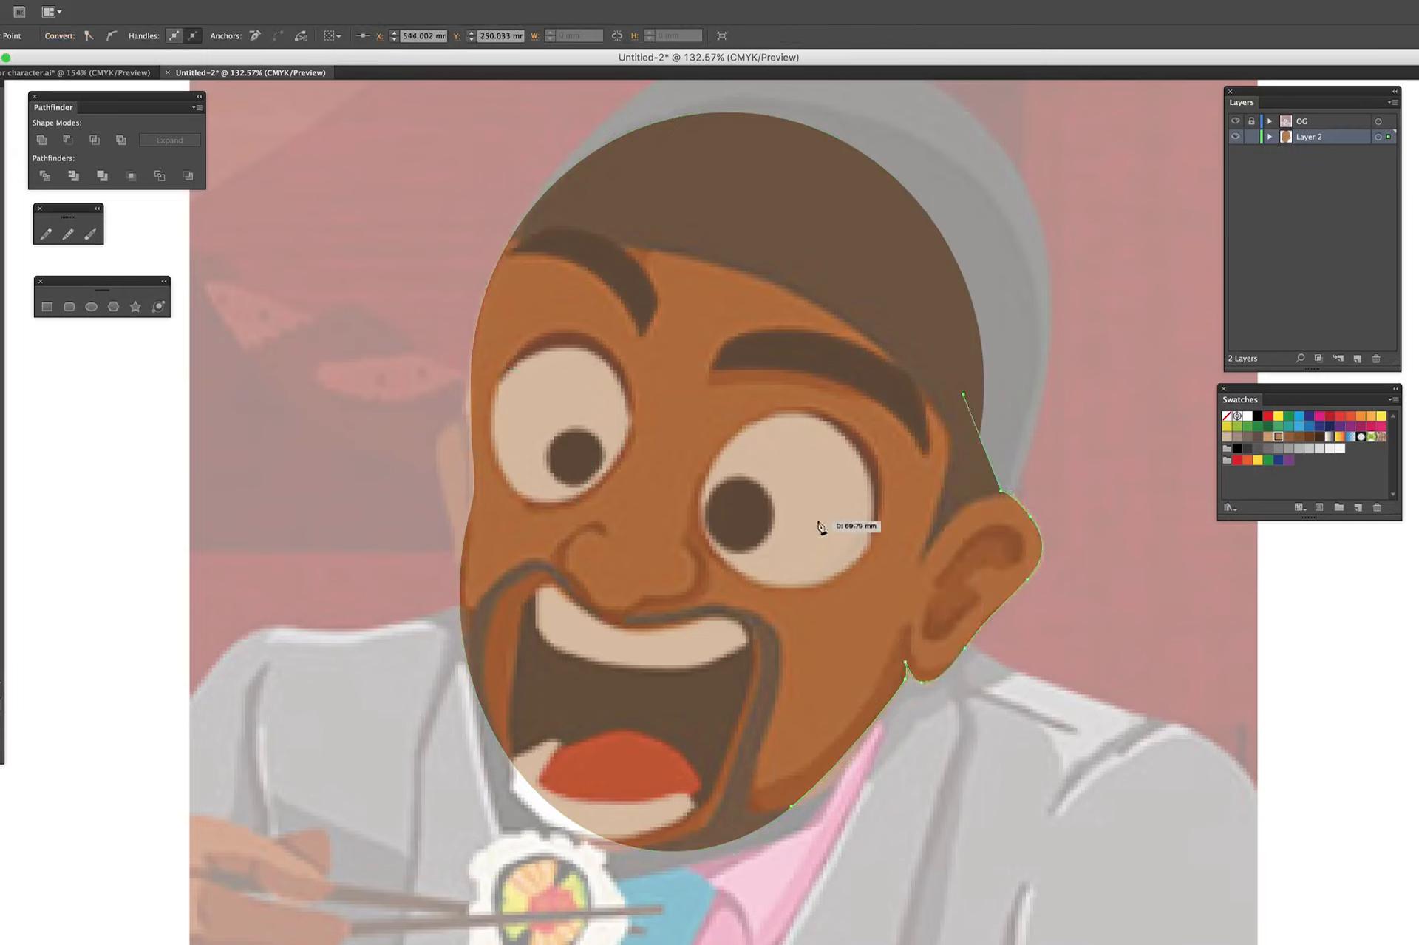
left_click(757, 594)
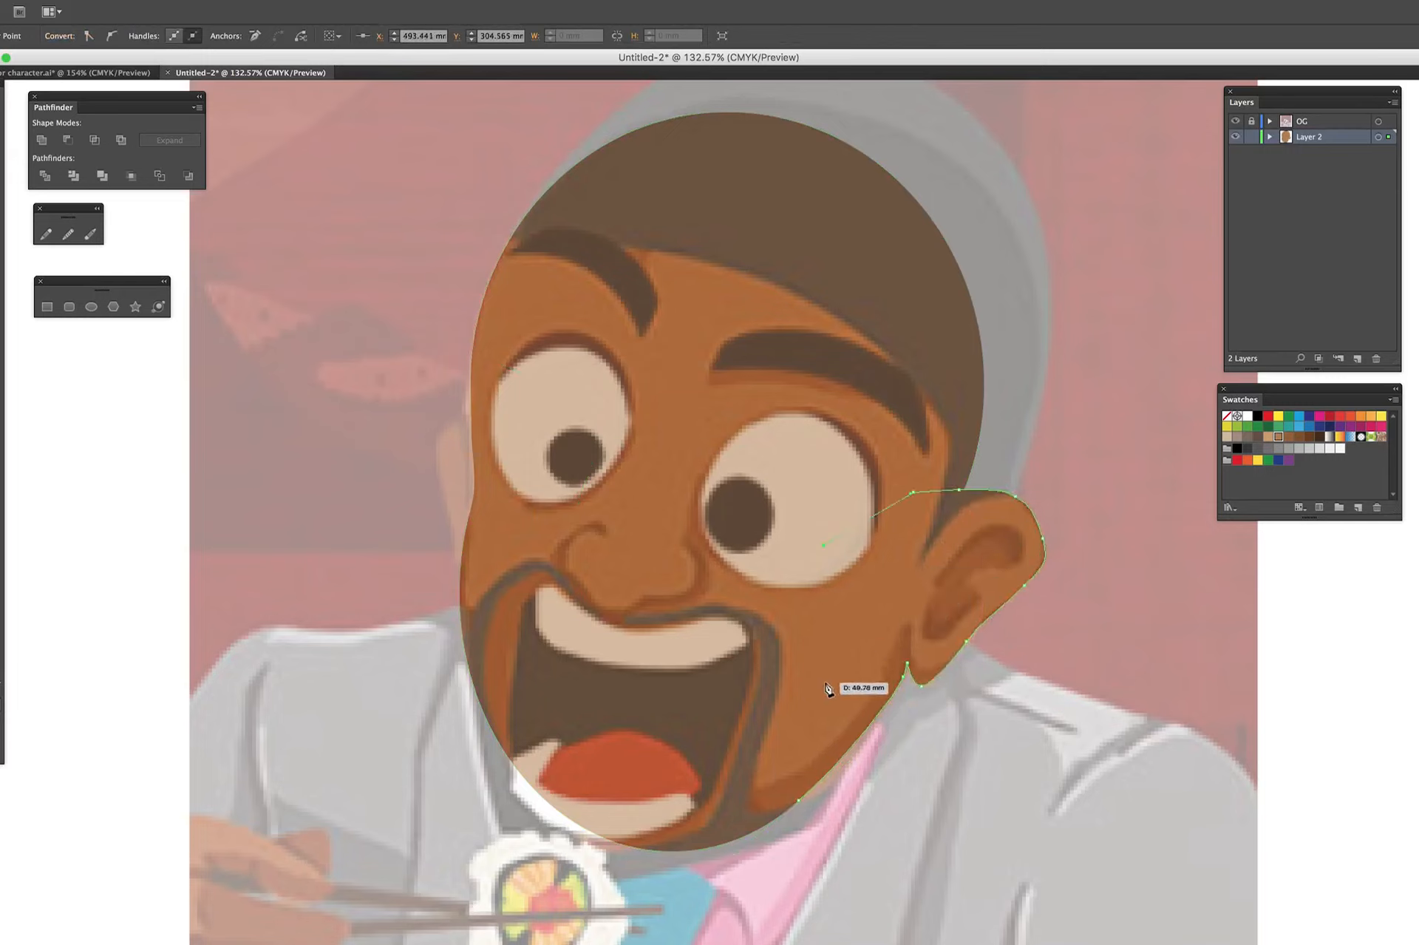
left_click(826, 683)
left_click(800, 799)
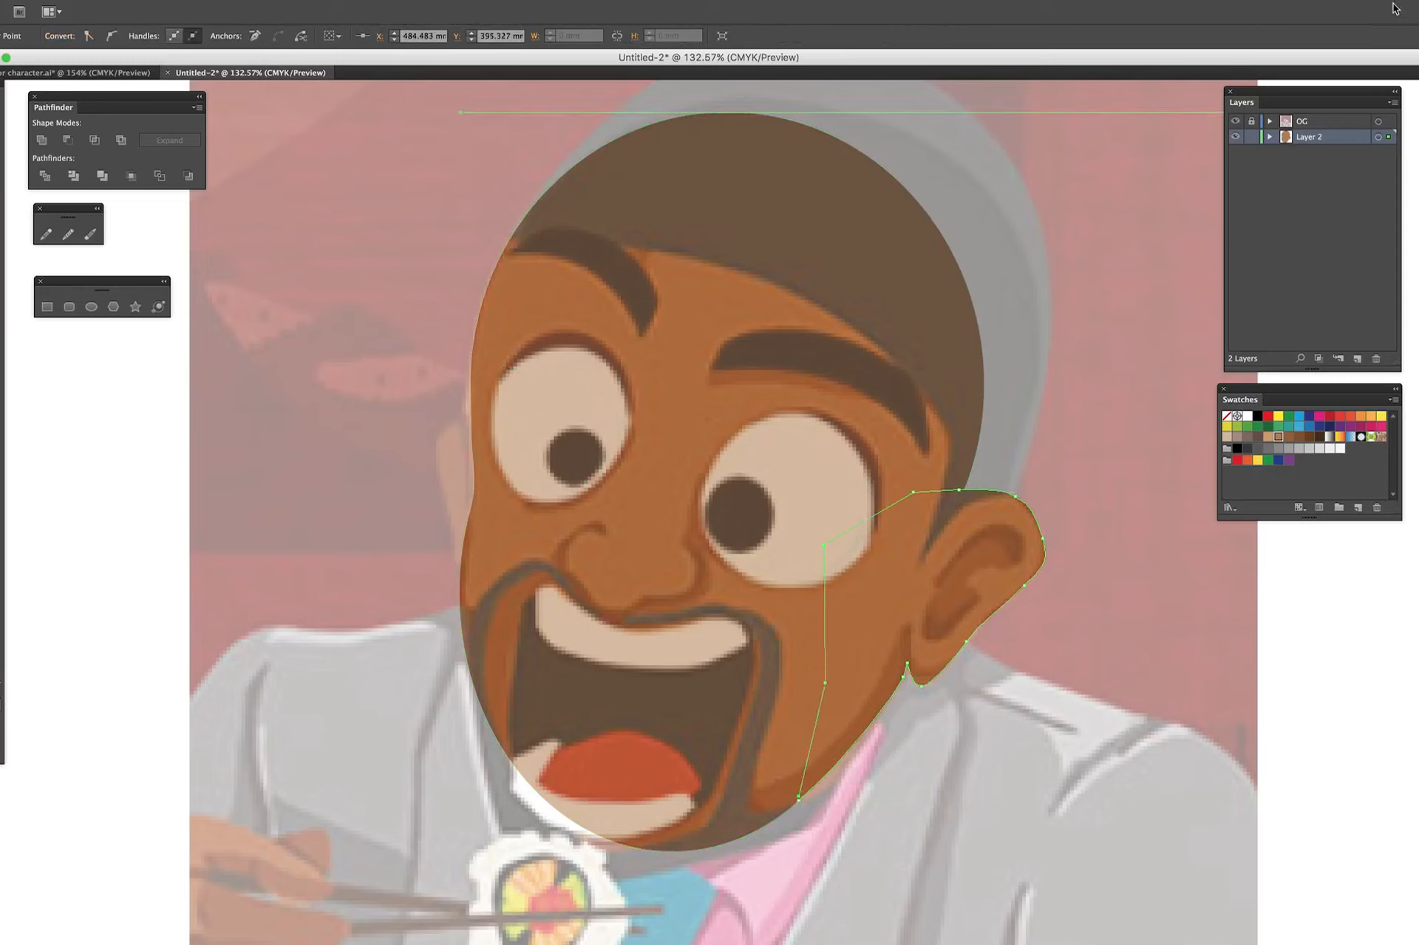
left_click(1235, 122)
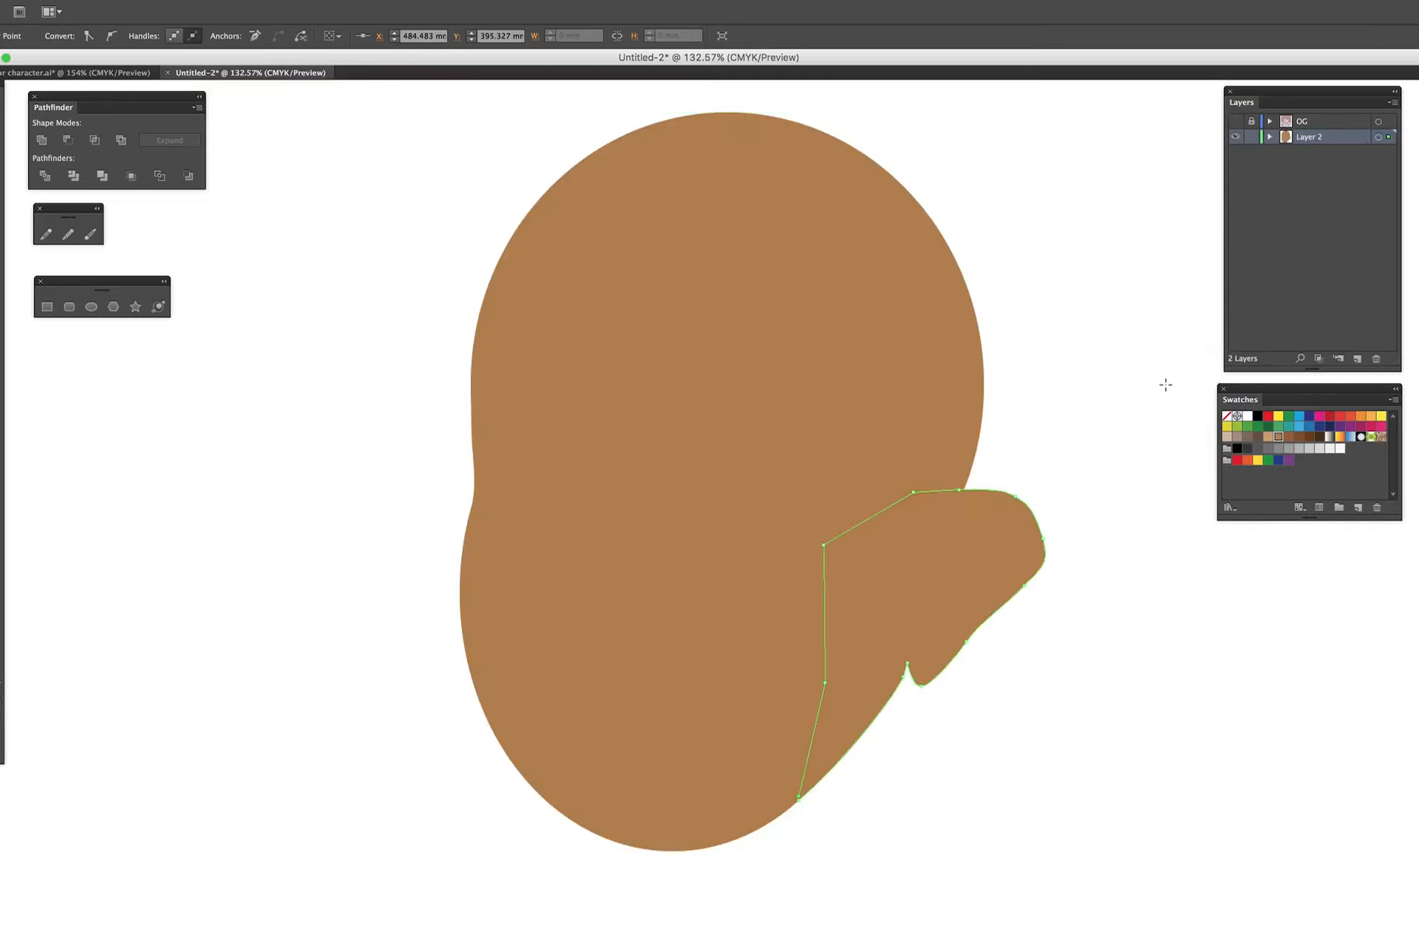
- Unite the head, temple patch and jaw-and-ear shapes into one silhouette with Pathfinder and show the OG layer again
key("v")
left_click_drag(386, 310, 1137, 783)
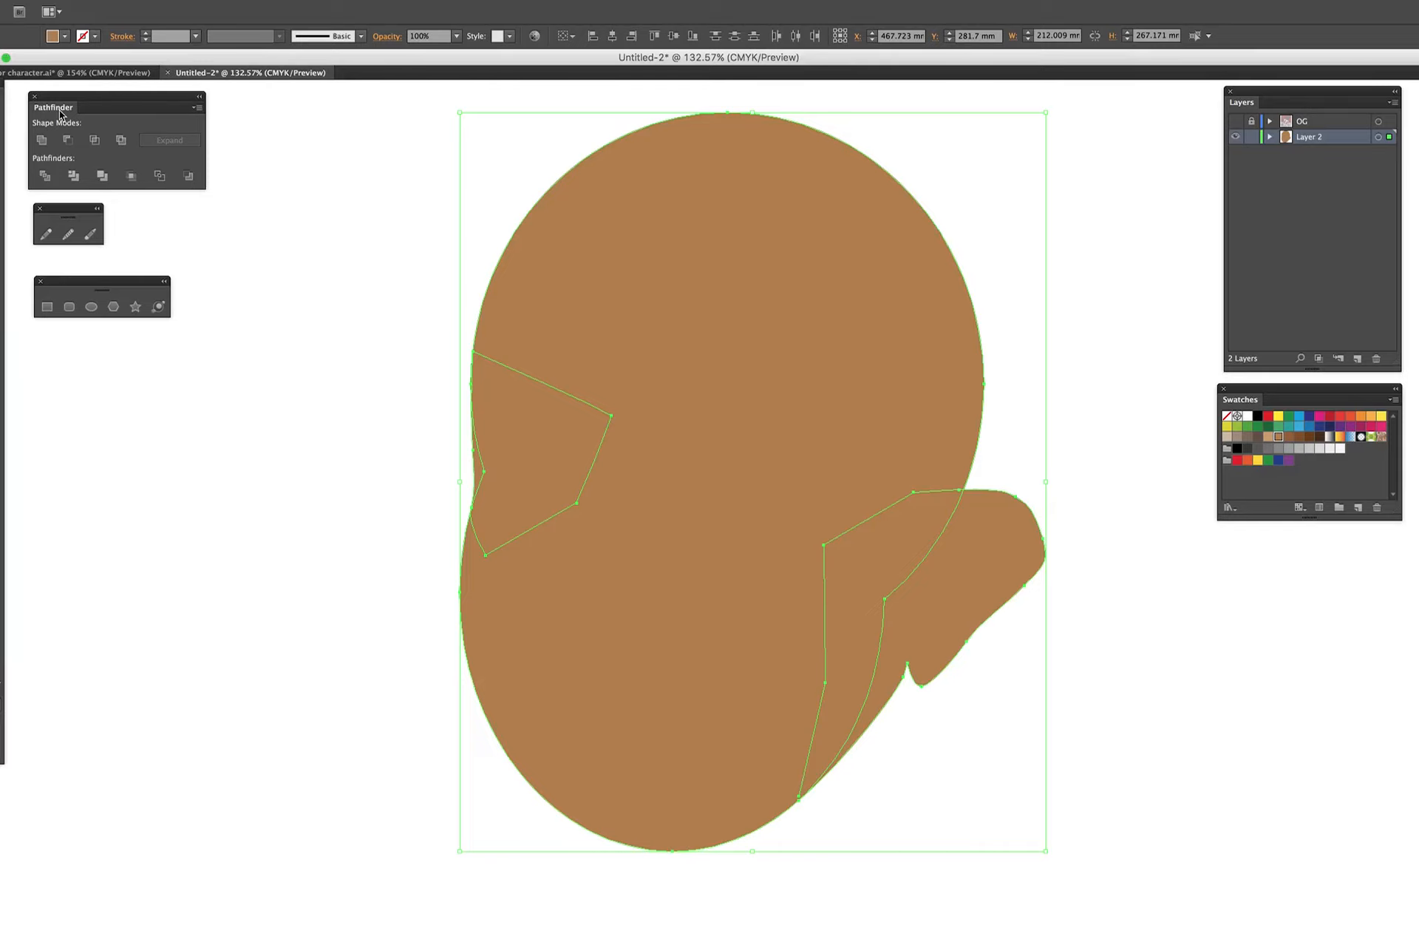
left_click(41, 139)
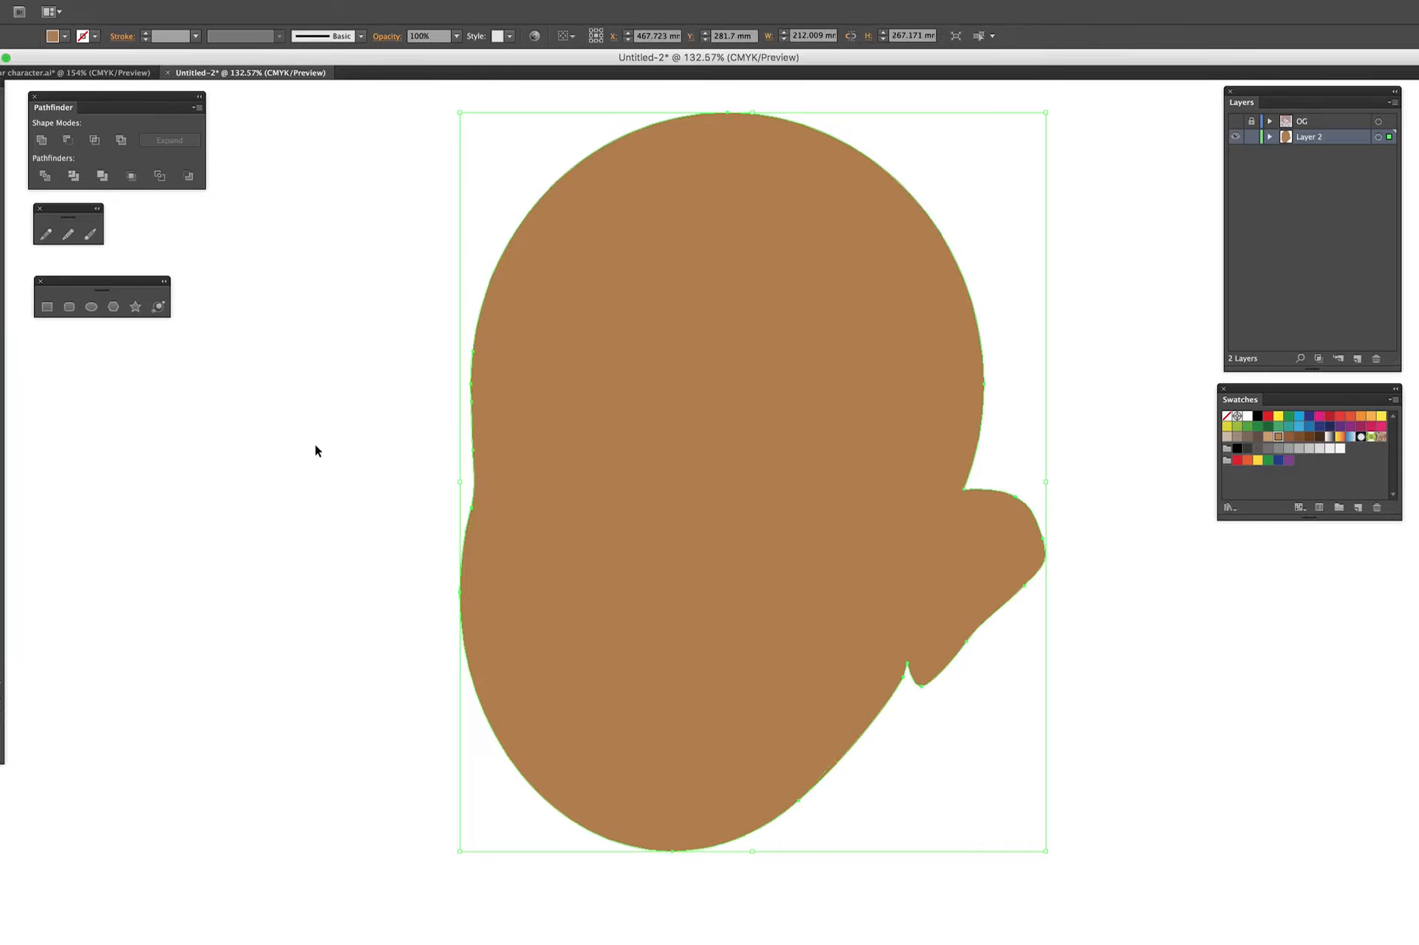
left_click(318, 449)
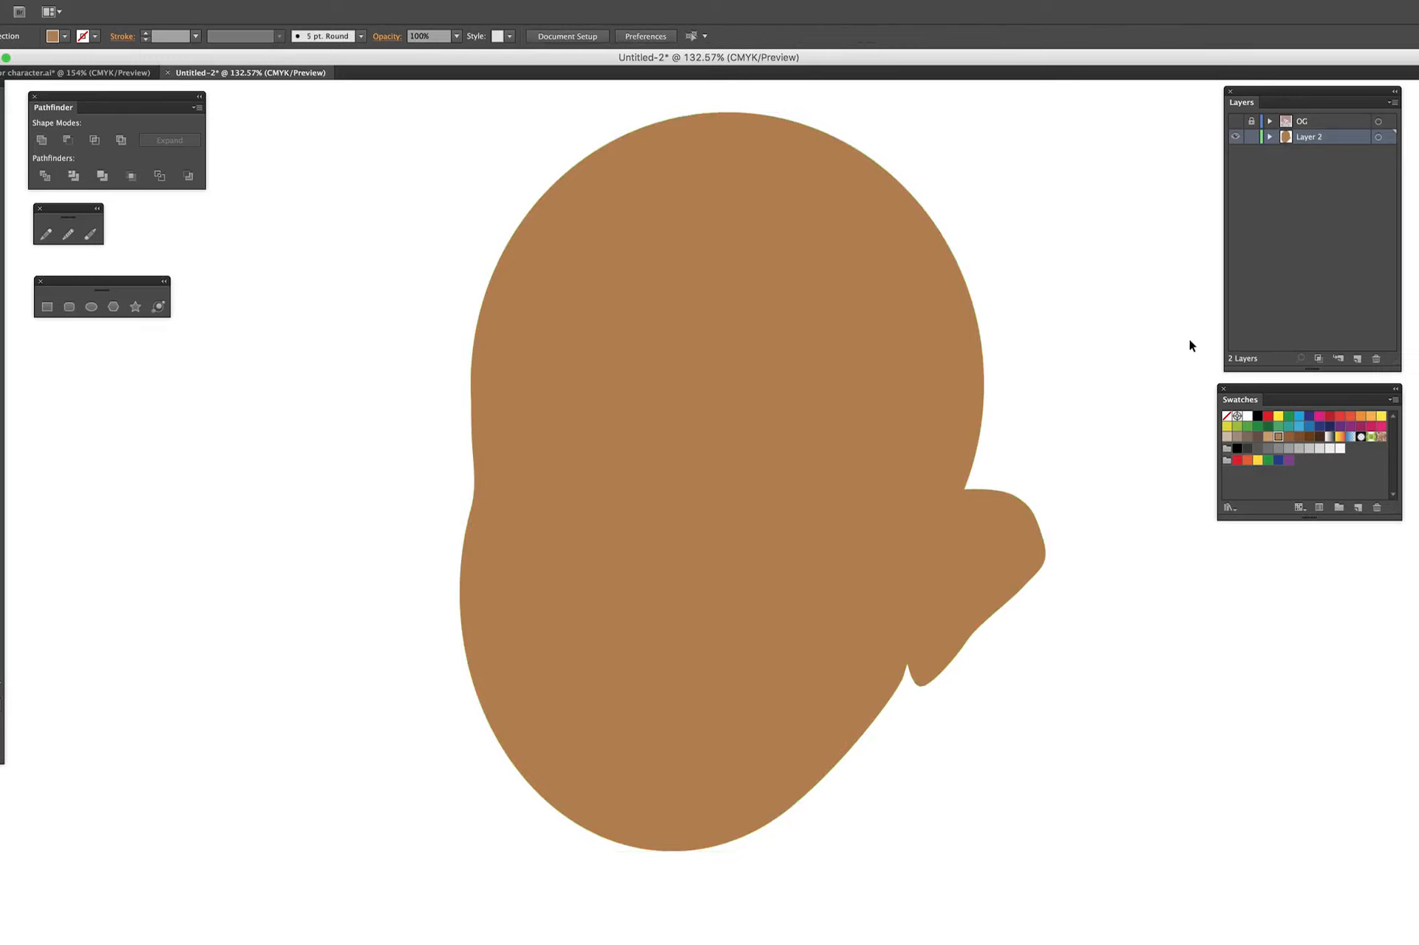
left_click(1042, 555)
left_click(1236, 121)
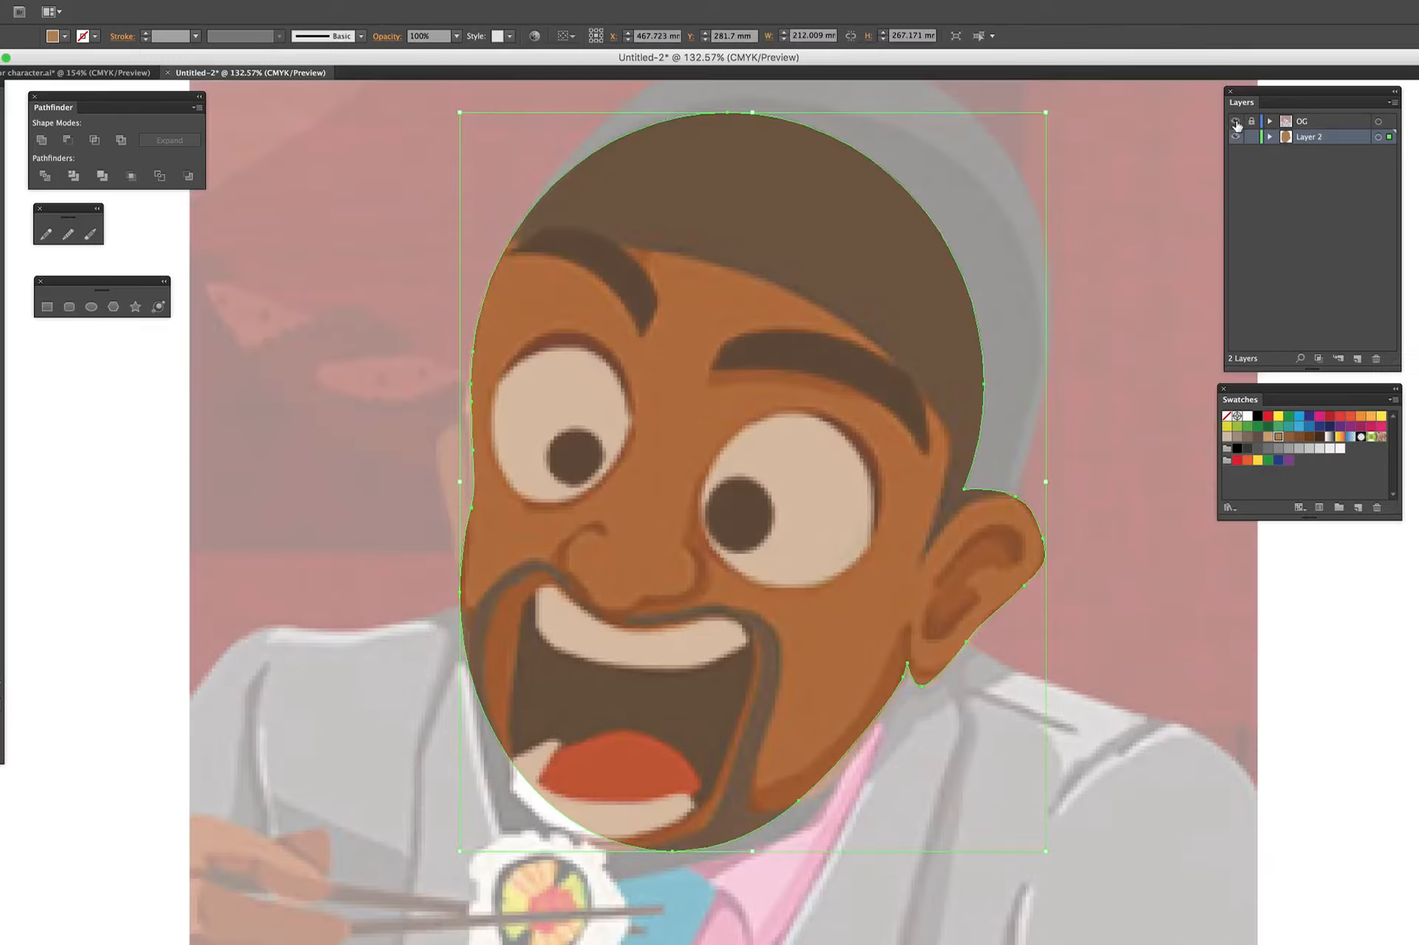
left_click(1130, 592)
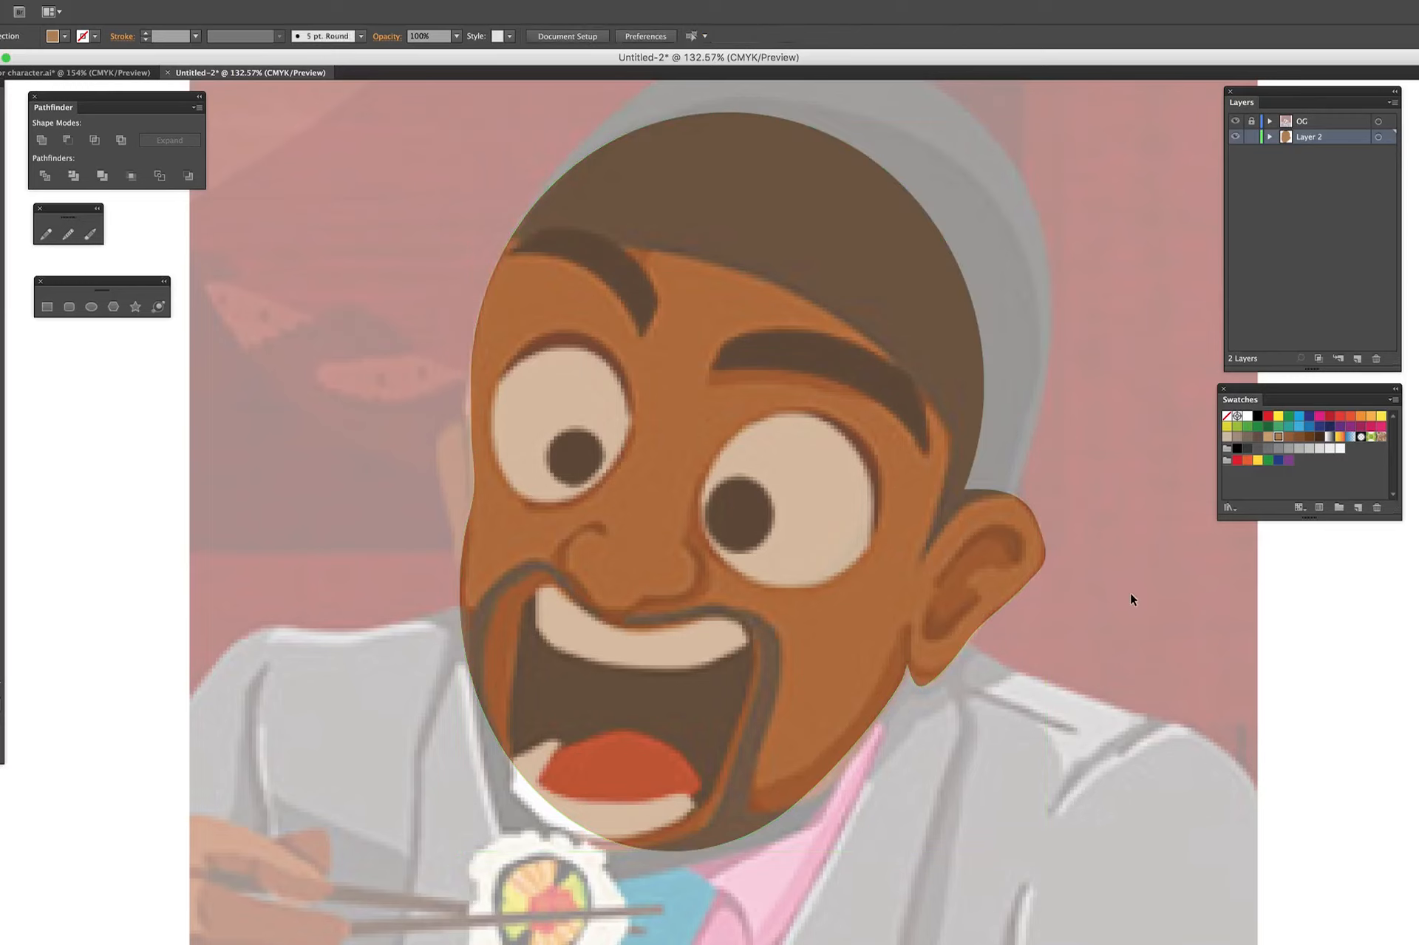
- Trace the hair from the forehead over the skull to the ear as a closed Pen tool shape filled dark grey
scroll(1130, 592, "up", 3)
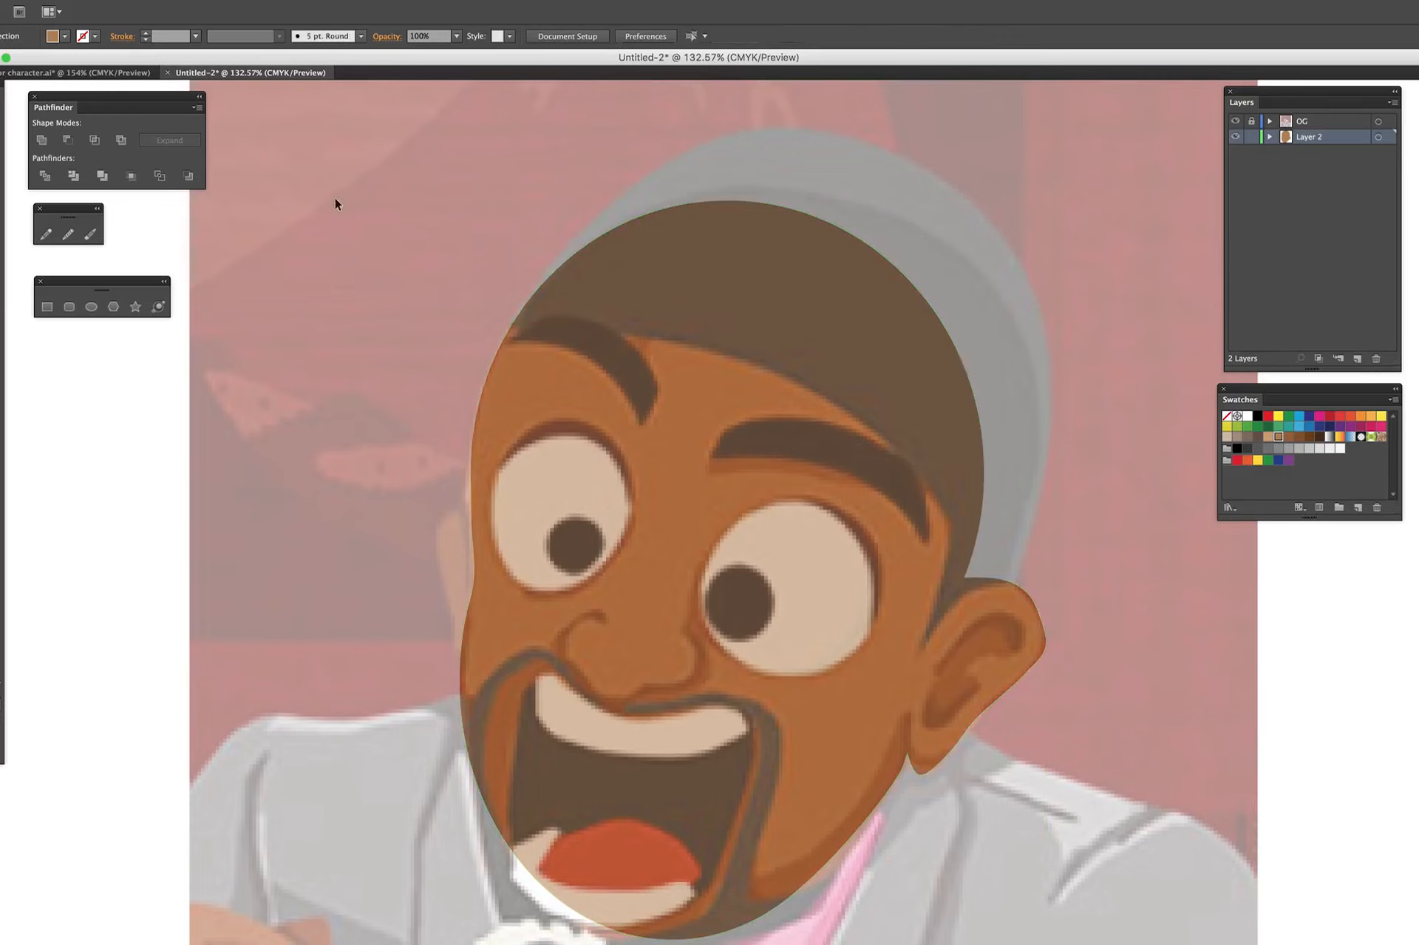
left_click_drag(513, 323, 537, 282)
left_click_drag(841, 138, 1033, 188)
left_click_drag(1046, 436, 1029, 542)
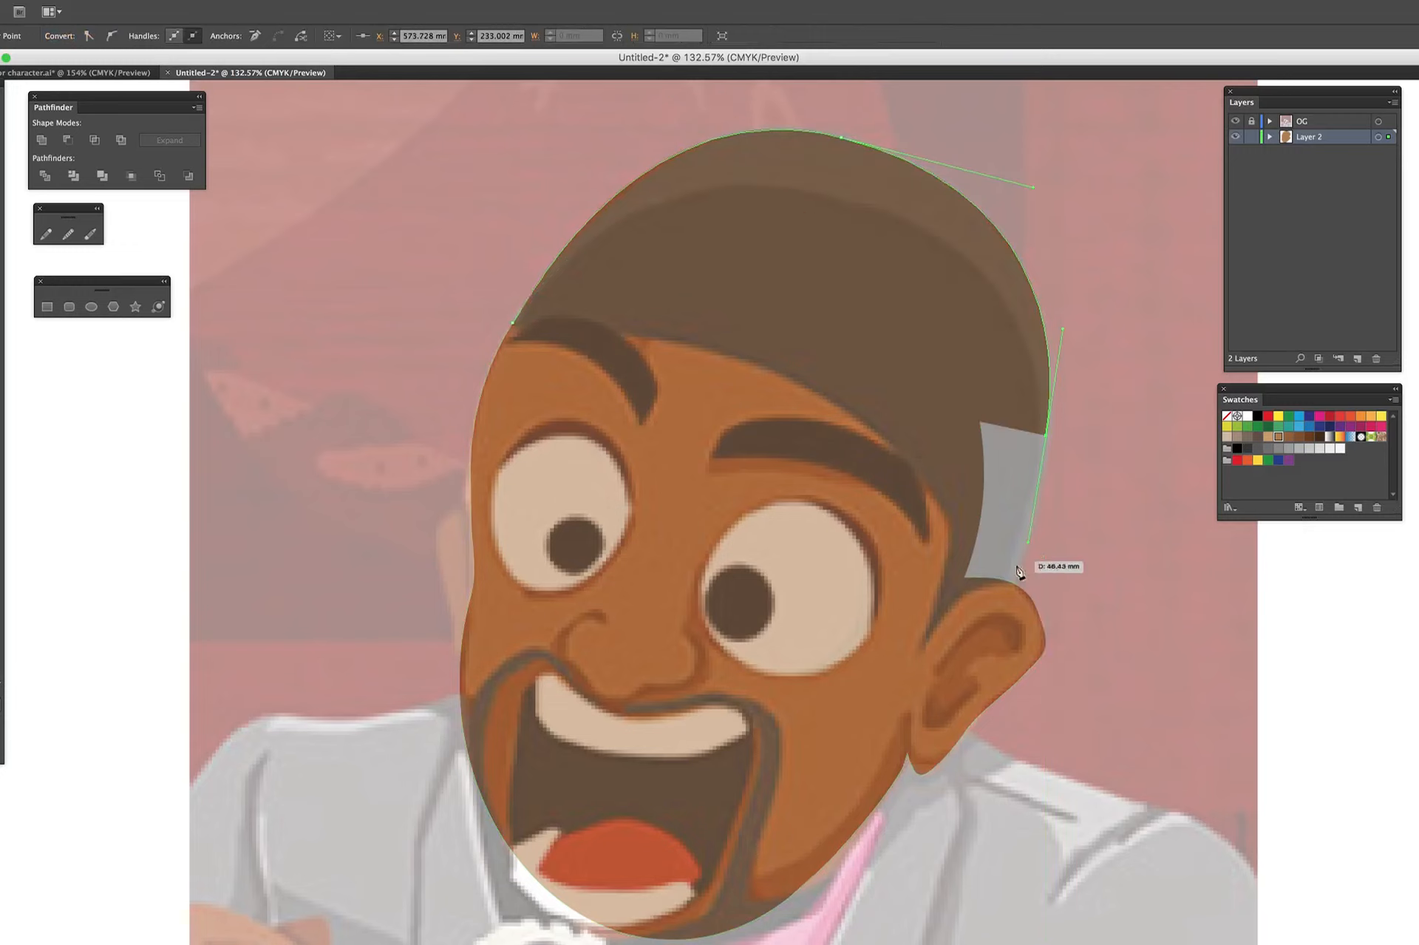
left_click(1016, 584)
left_click_drag(971, 591, 955, 601)
left_click_drag(923, 645, 936, 592)
left_click(953, 526)
left_click_drag(789, 377, 667, 330)
left_click_drag(513, 323, 539, 344)
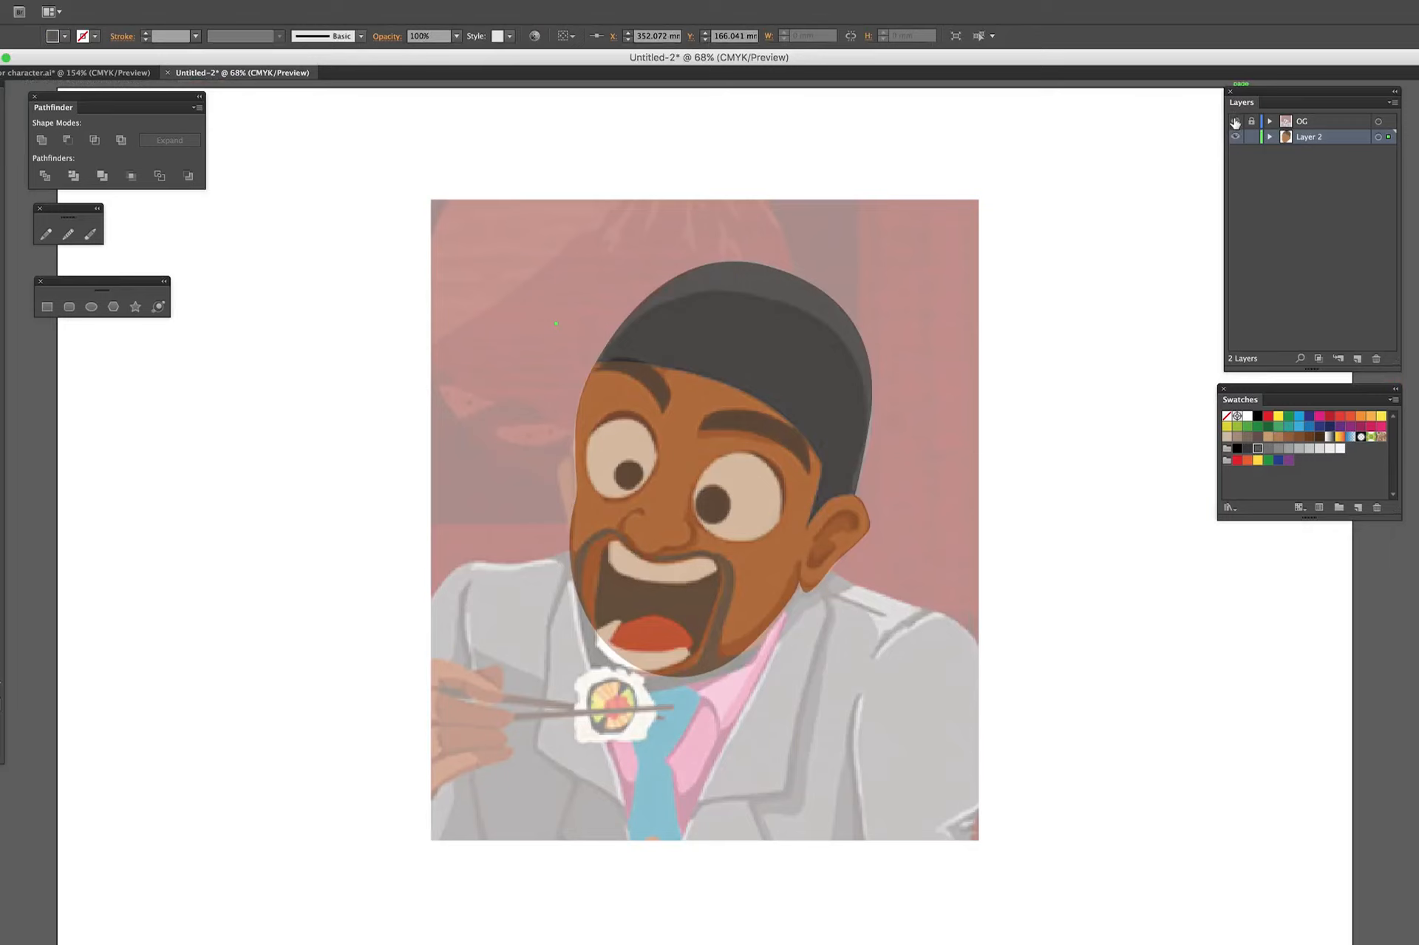
left_click(1236, 121)
left_click(1235, 121)
- Trace the near-side eyebrow as a closed Pen tool shape over the reference
left_click_drag(603, 305, 808, 589)
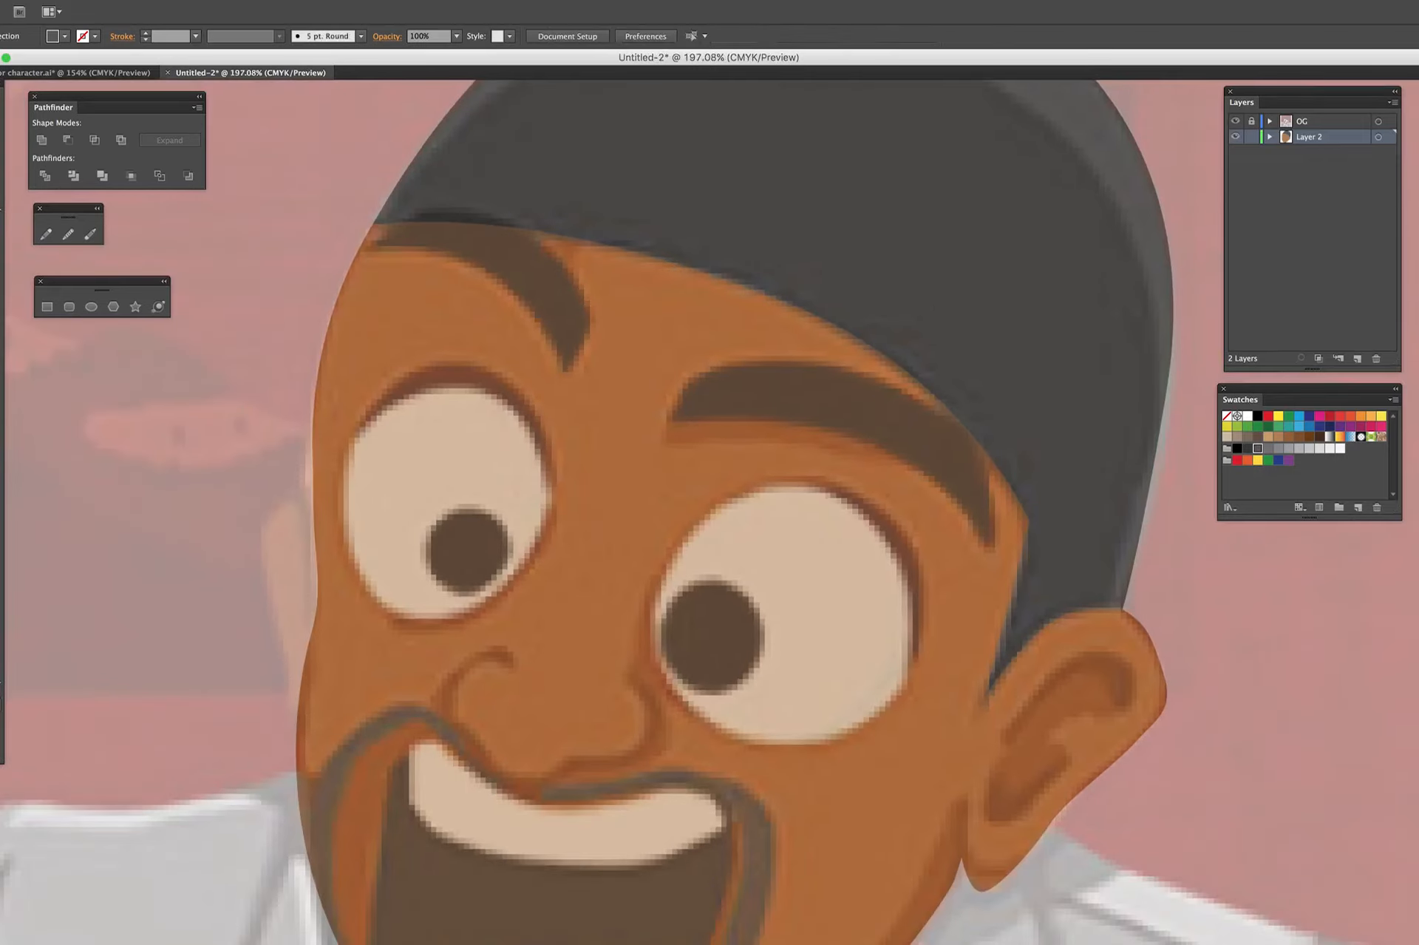
left_click(675, 421)
left_click_drag(811, 365, 929, 395)
mouse_move(990, 456)
left_mouse_down()
mouse_move(991, 554)
mouse_move(974, 528)
left_mouse_up()
left_click_drag(861, 438, 798, 423)
left_click(675, 421)
- Trace the far-side eyebrow as a closed Pen tool shape overlapping the hairline
left_click(566, 370)
left_click(593, 316)
left_click_drag(510, 220, 480, 212)
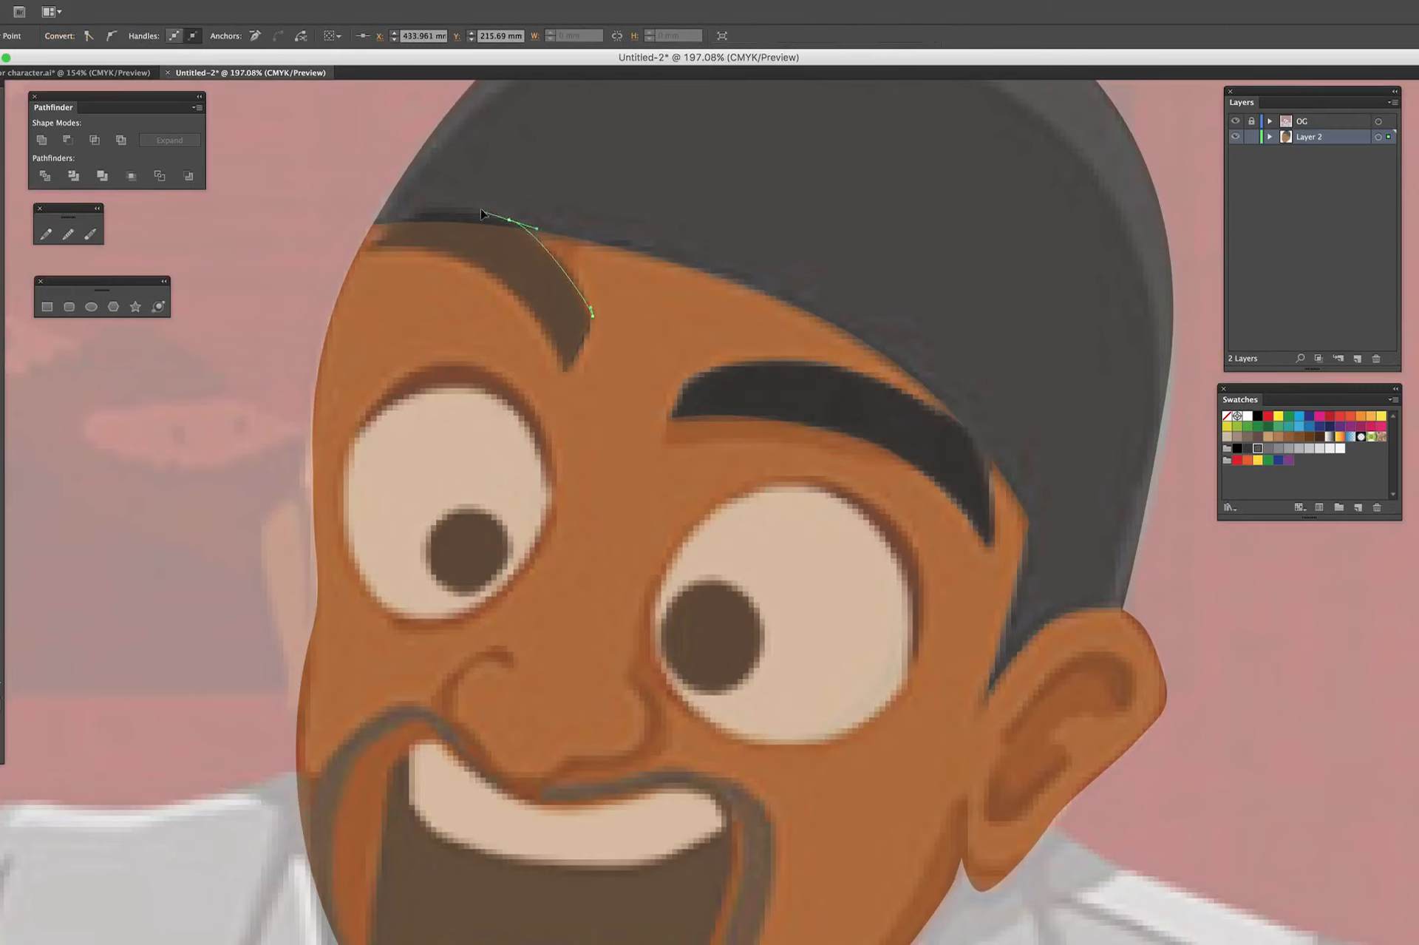
left_click(424, 207)
left_click(372, 245)
left_click_drag(501, 280, 537, 313)
left_click(566, 370)
- Hide the OG layer and fill both eyebrows with a darker grey than the hair
left_click(1235, 121)
key("v")
left_click(956, 462)
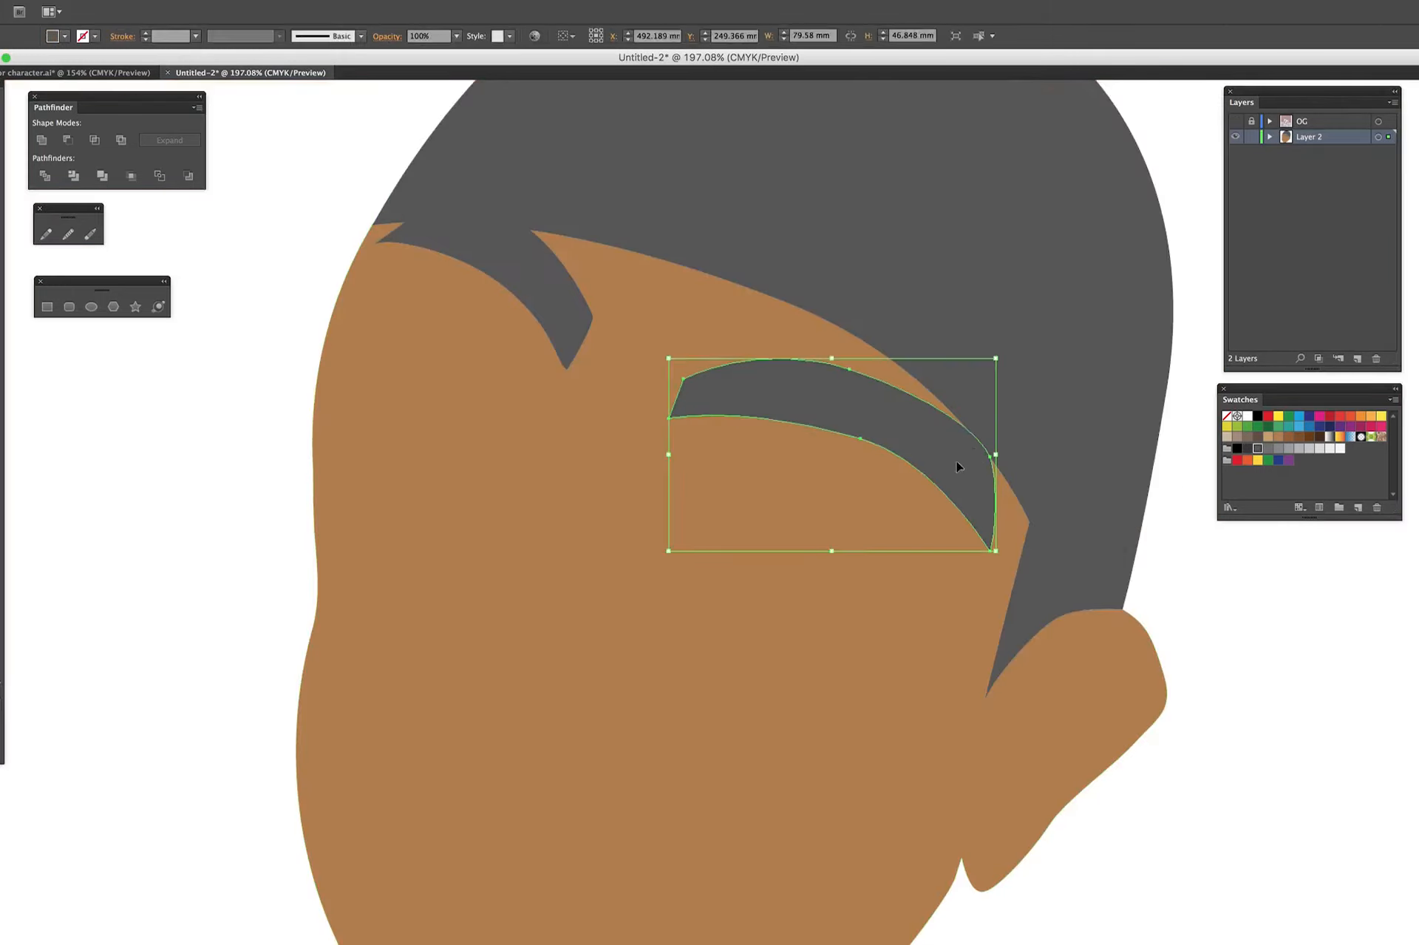
left_click(547, 277, "shift")
left_click(1248, 448)
left_click(1314, 674)
- Delete the middle anchor point on the upper edge of the far-side eyebrow
key("a")
left_click(519, 230)
left_click(511, 220)
key("p")
left_click(511, 220)
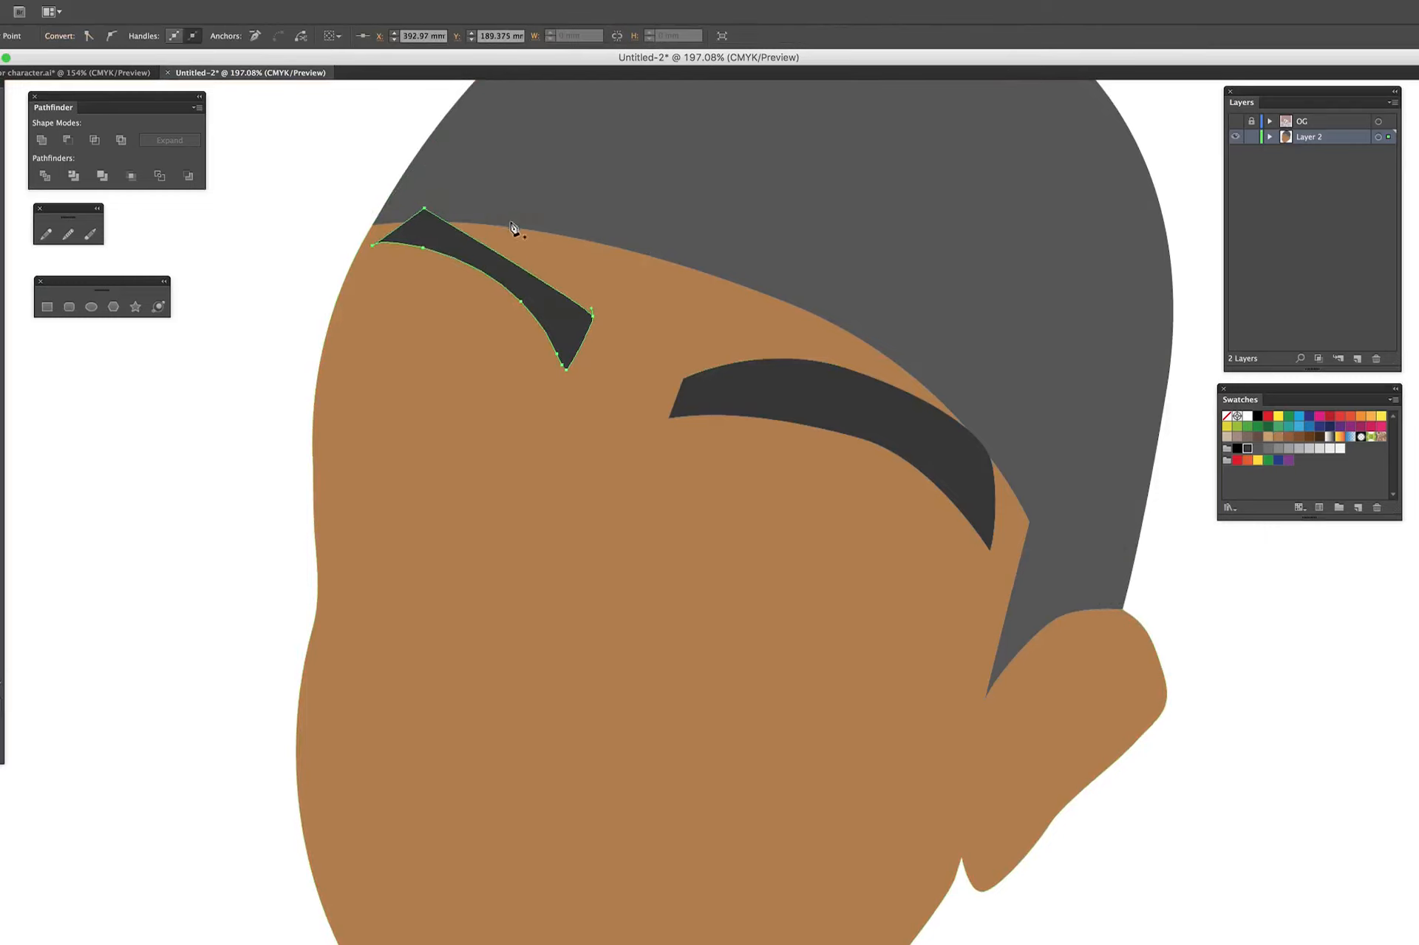
- Reshape the far-side eyebrow's upper edge into one smooth arc matching the reference, and hide the OG layer
key("a")
left_click(1236, 121)
left_click(606, 204)
left_click(436, 230)
left_click(424, 207)
left_click_drag(592, 307, 556, 192)
left_click(1305, 592)
left_click(1236, 122)
scroll(1206, 640, "down", 3)
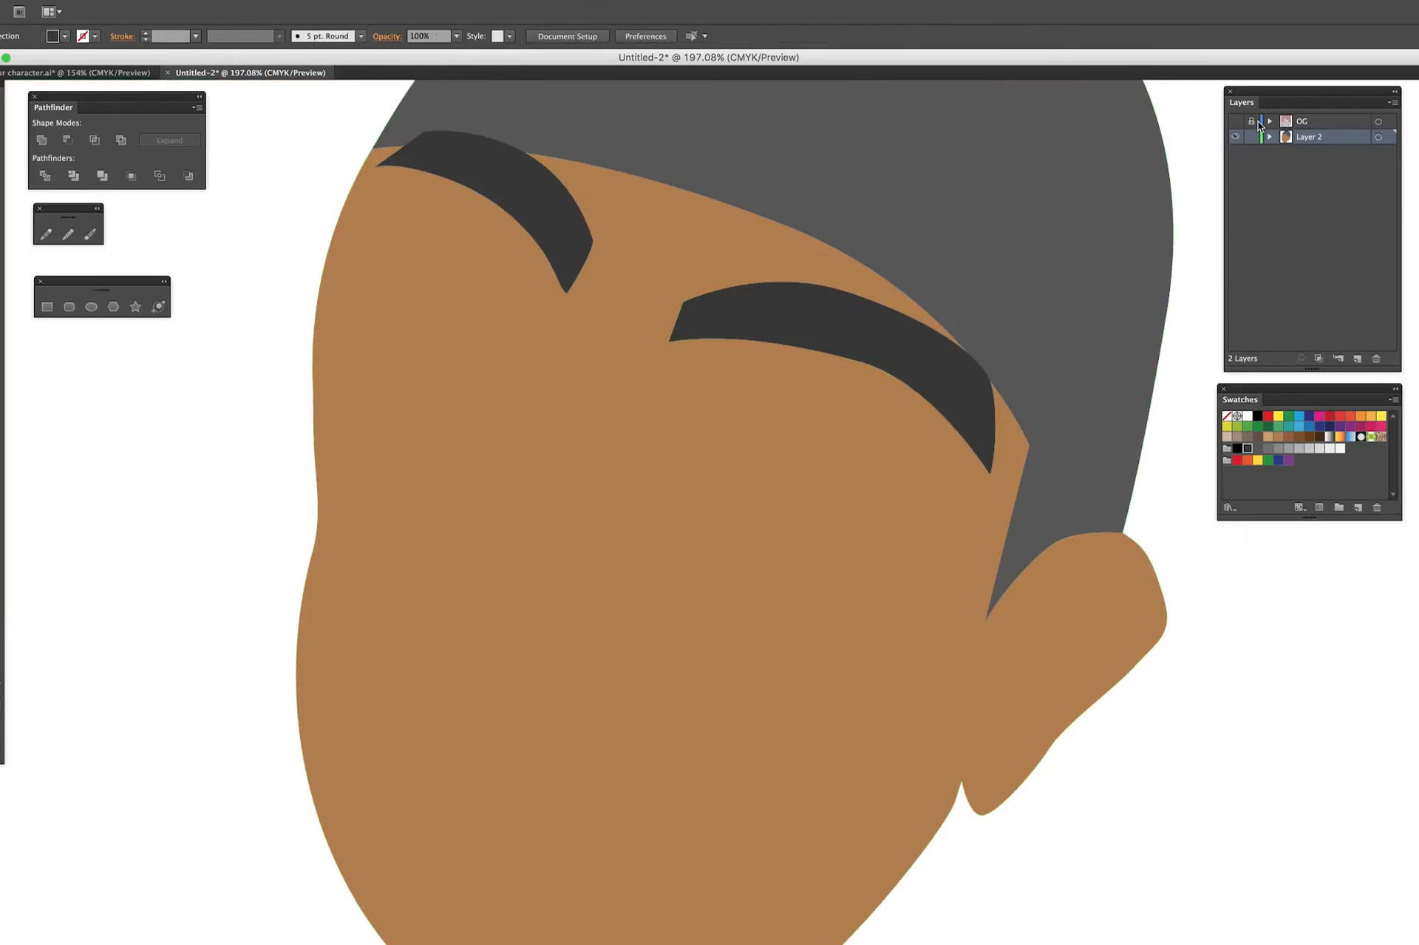
- Show the OG layer and draw a white ellipse about 60 × 64 mm over the near-side eye
left_click(1236, 121)
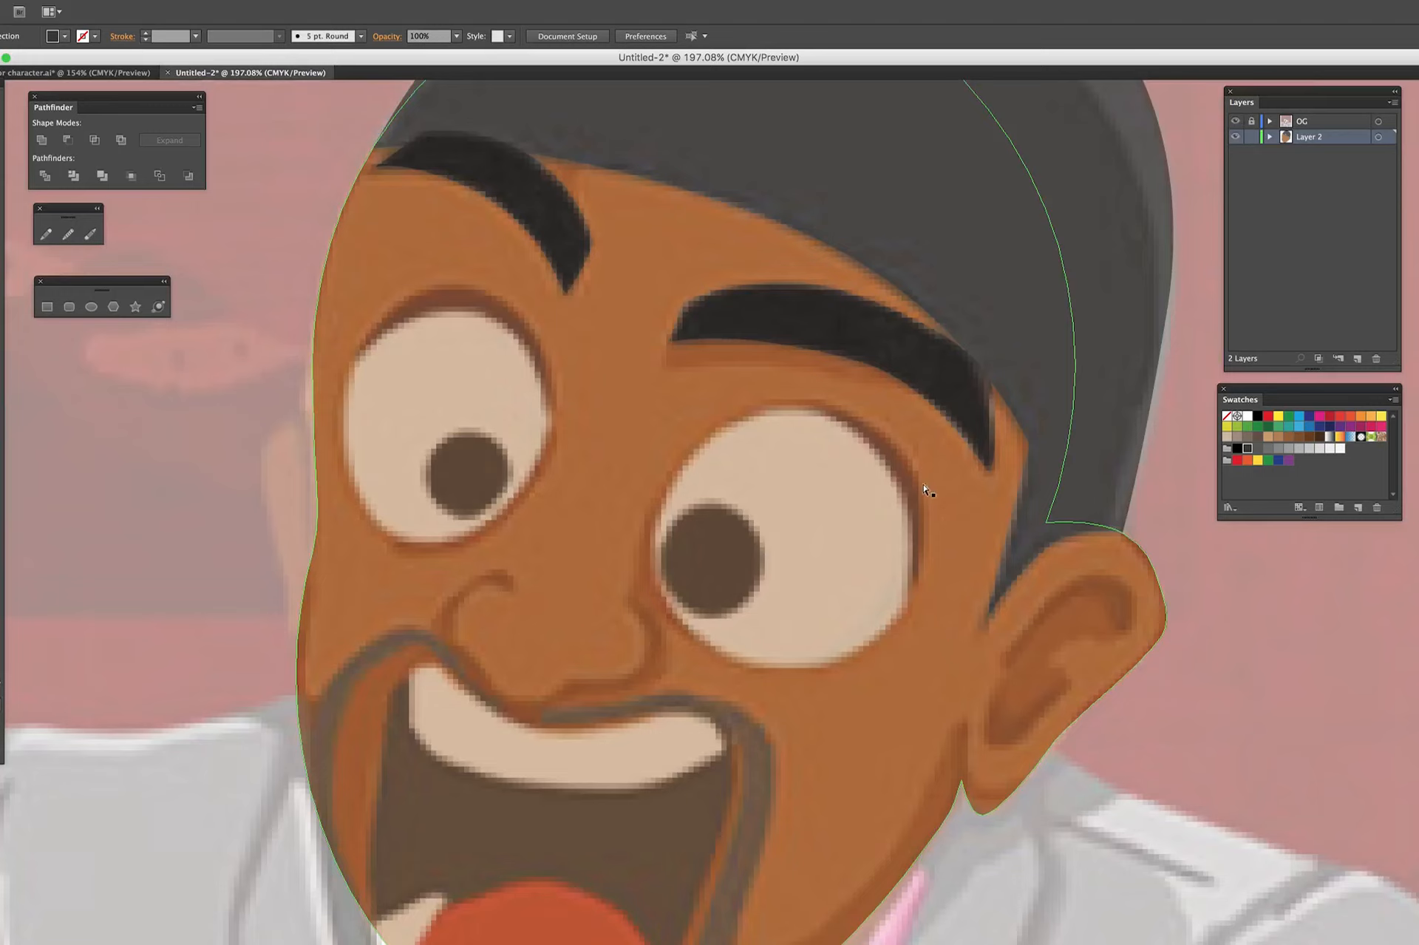
left_click(1248, 418)
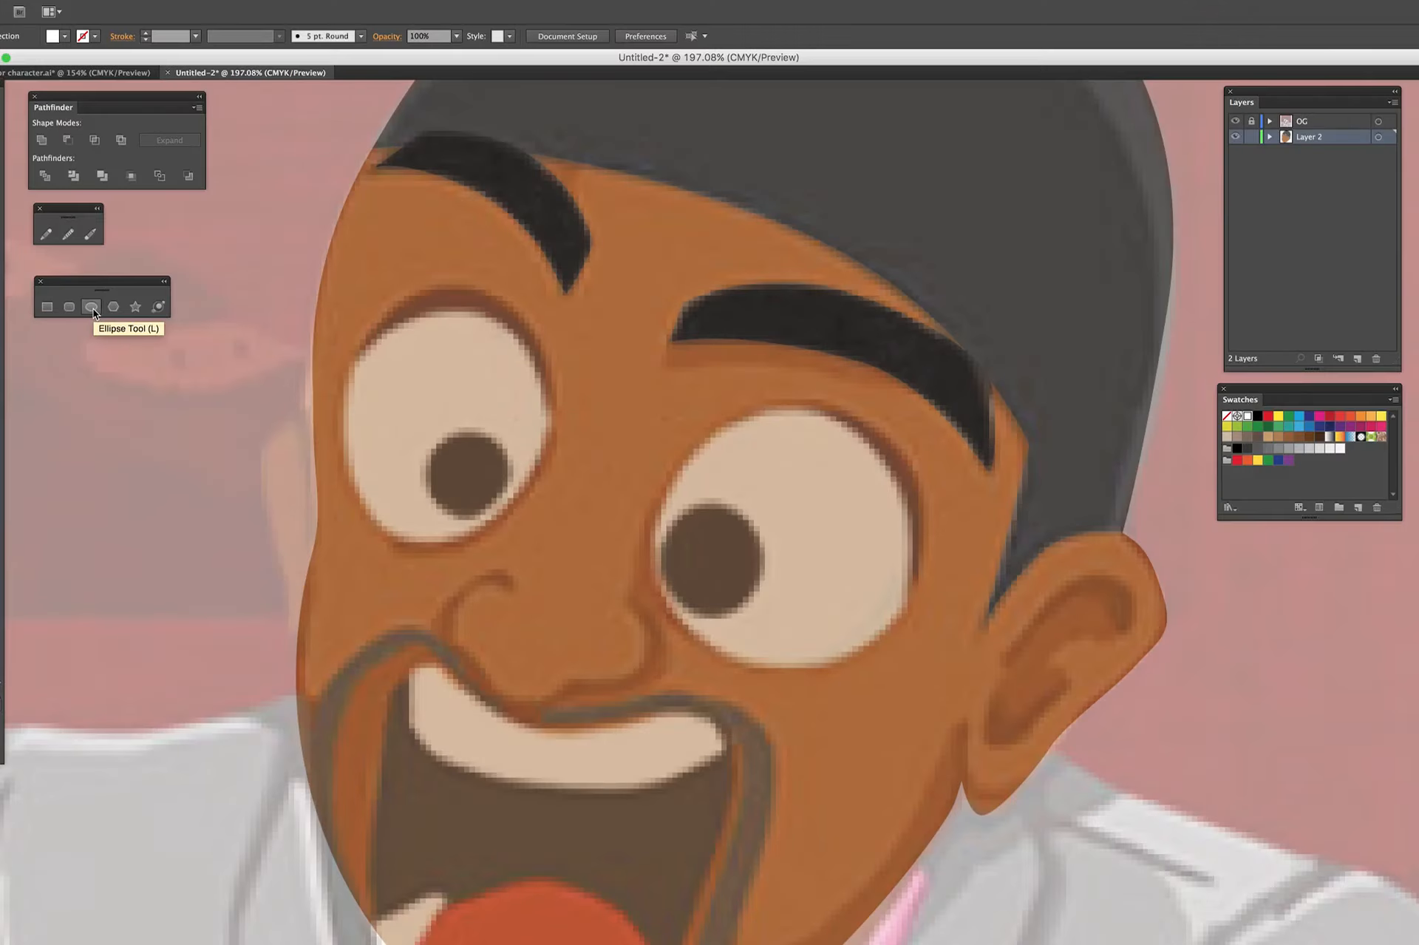
left_click(92, 307)
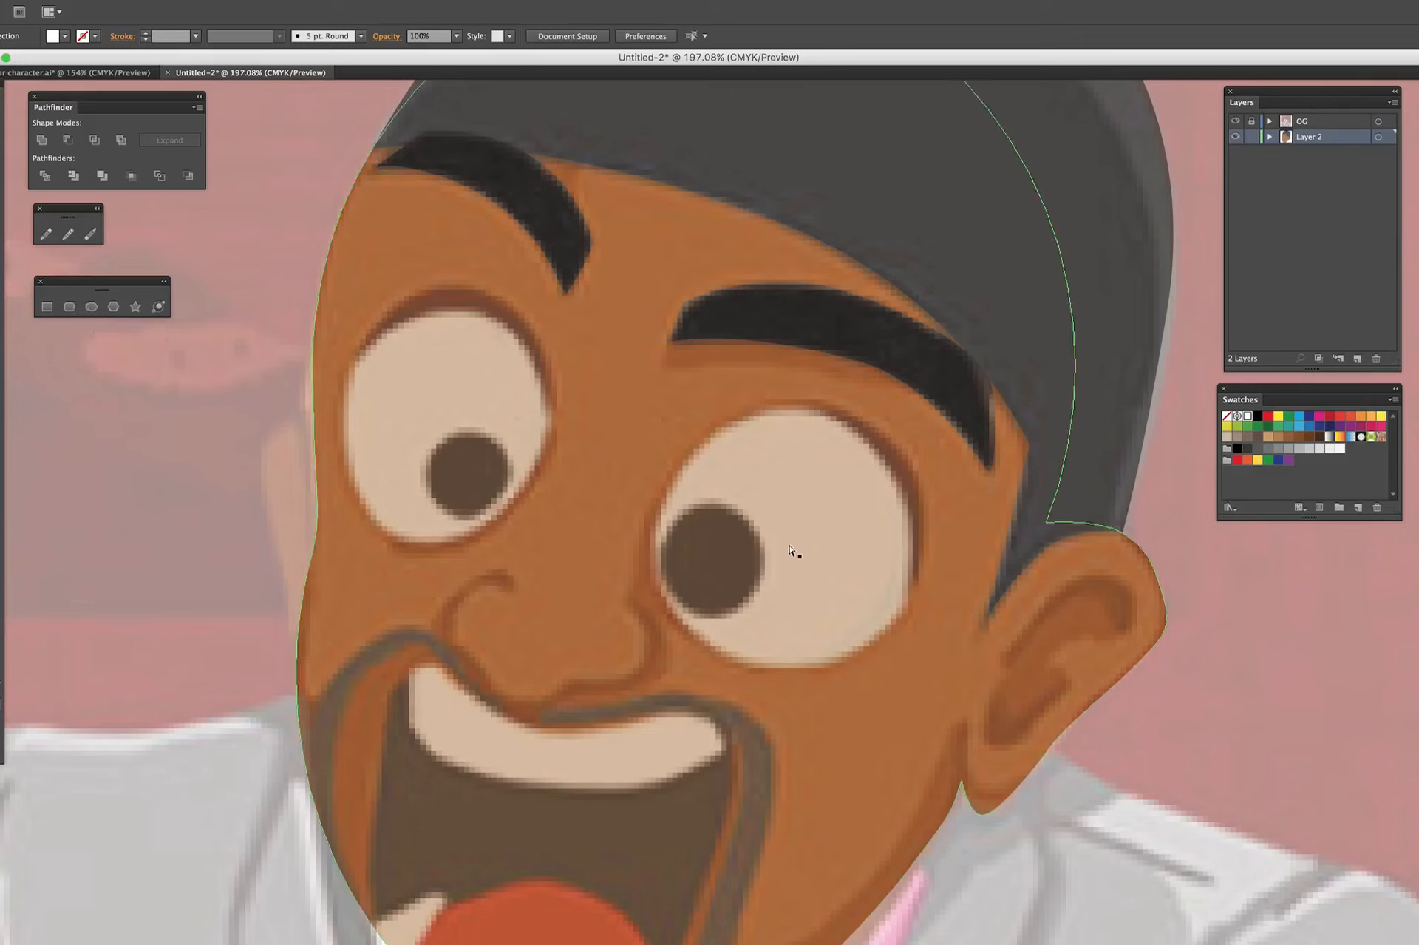
left_click_drag(773, 545, 897, 675)
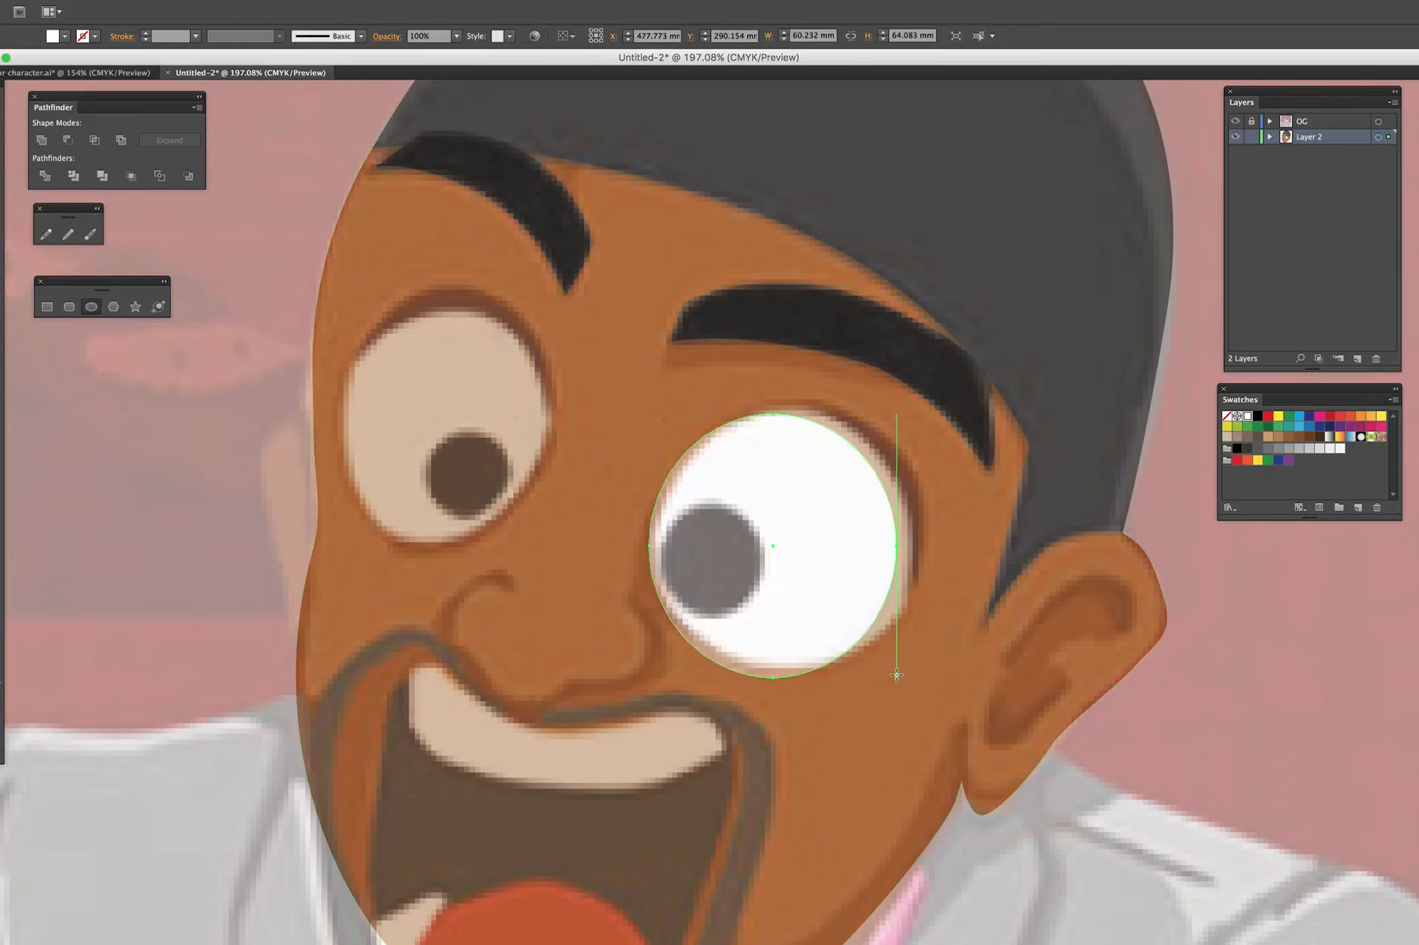
- Move and resize the near-side eye ellipse to about 65 × 65 mm so that it fits the reference eye
key("v")
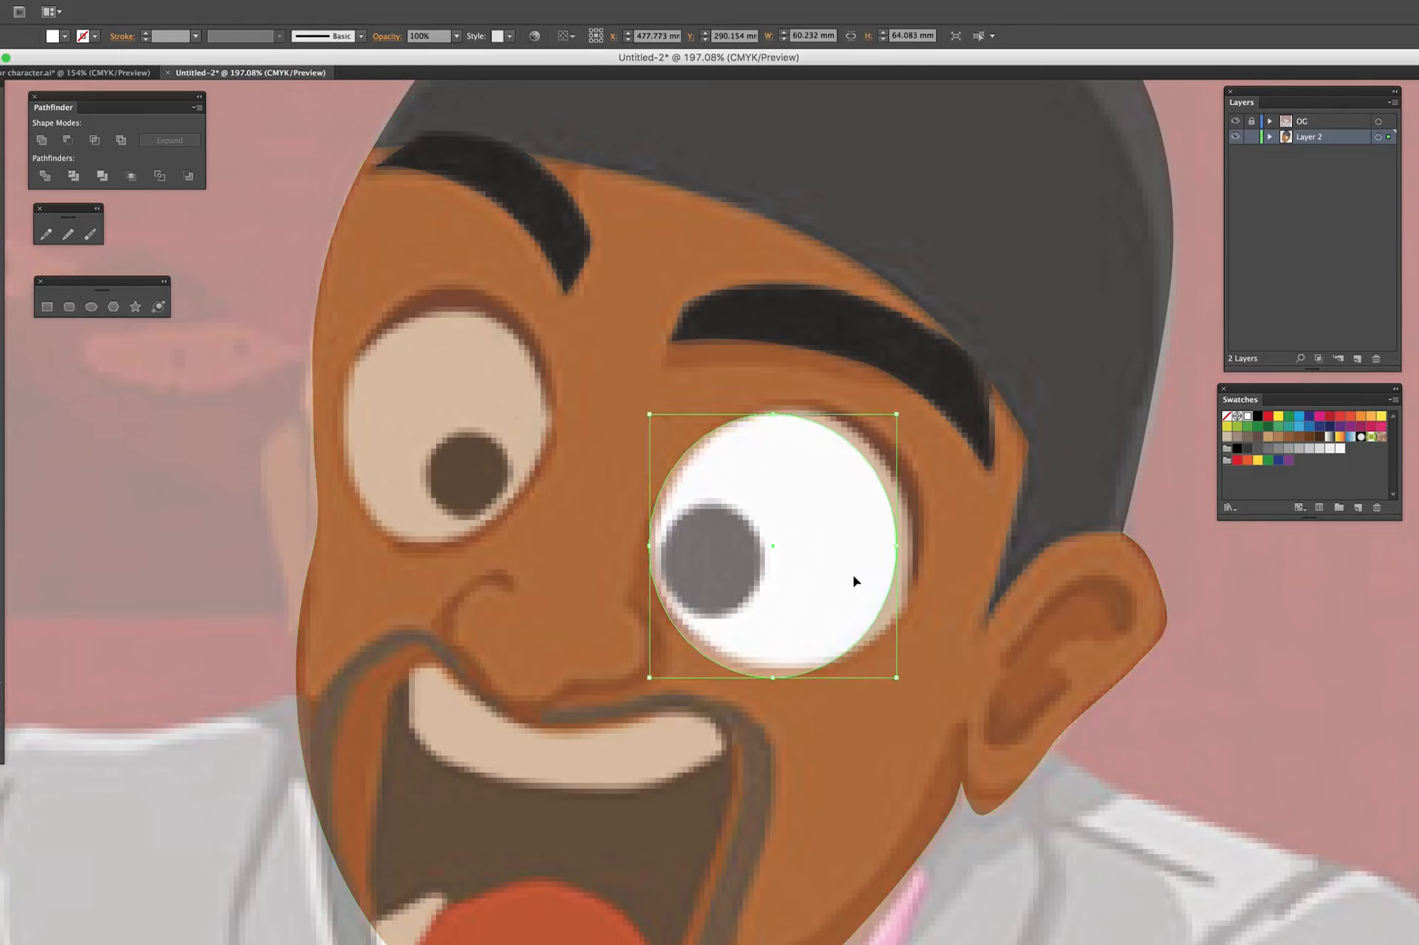
left_click_drag(854, 575, 926, 551)
left_click_drag(791, 414, 791, 396)
left_click_drag(791, 677, 791, 669)
left_click_drag(740, 519, 743, 524)
left_click_drag(932, 538, 924, 538)
left_click_drag(791, 675, 791, 671)
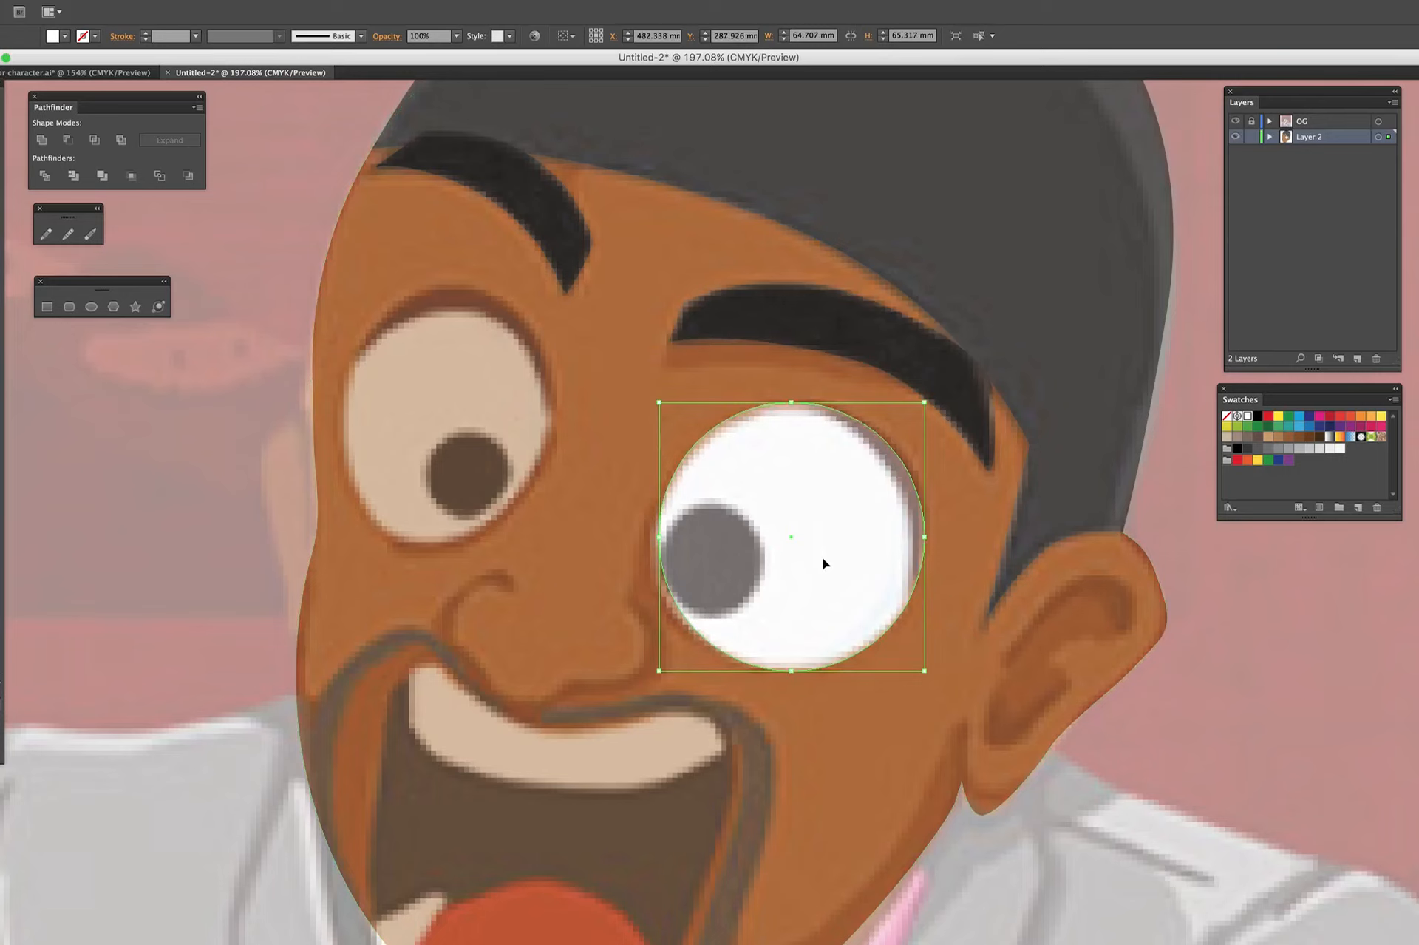
- Duplicate the white eye onto the far-side eye, narrow it to about 52 × 62 mm, tilt it slightly, and hide the OG layer
left_click_drag(823, 563, 520, 424)
left_click_drag(446, 394, 448, 433)
left_click_drag(289, 408, 338, 407)
left_click_drag(447, 274, 446, 287)
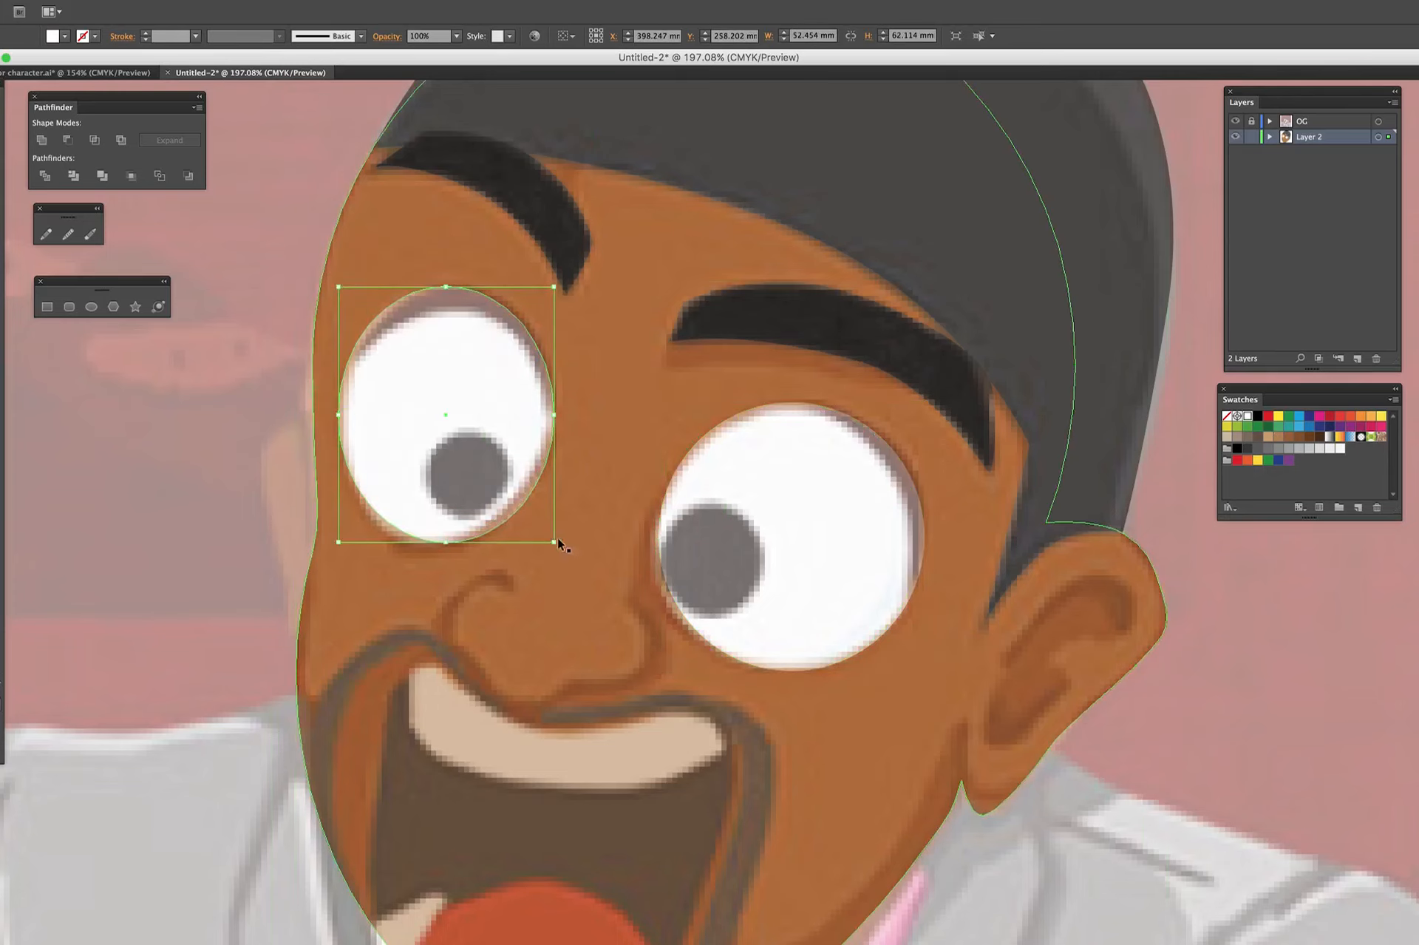
left_click_drag(555, 542, 523, 562)
left_click_drag(543, 433, 548, 434)
left_click(1199, 348)
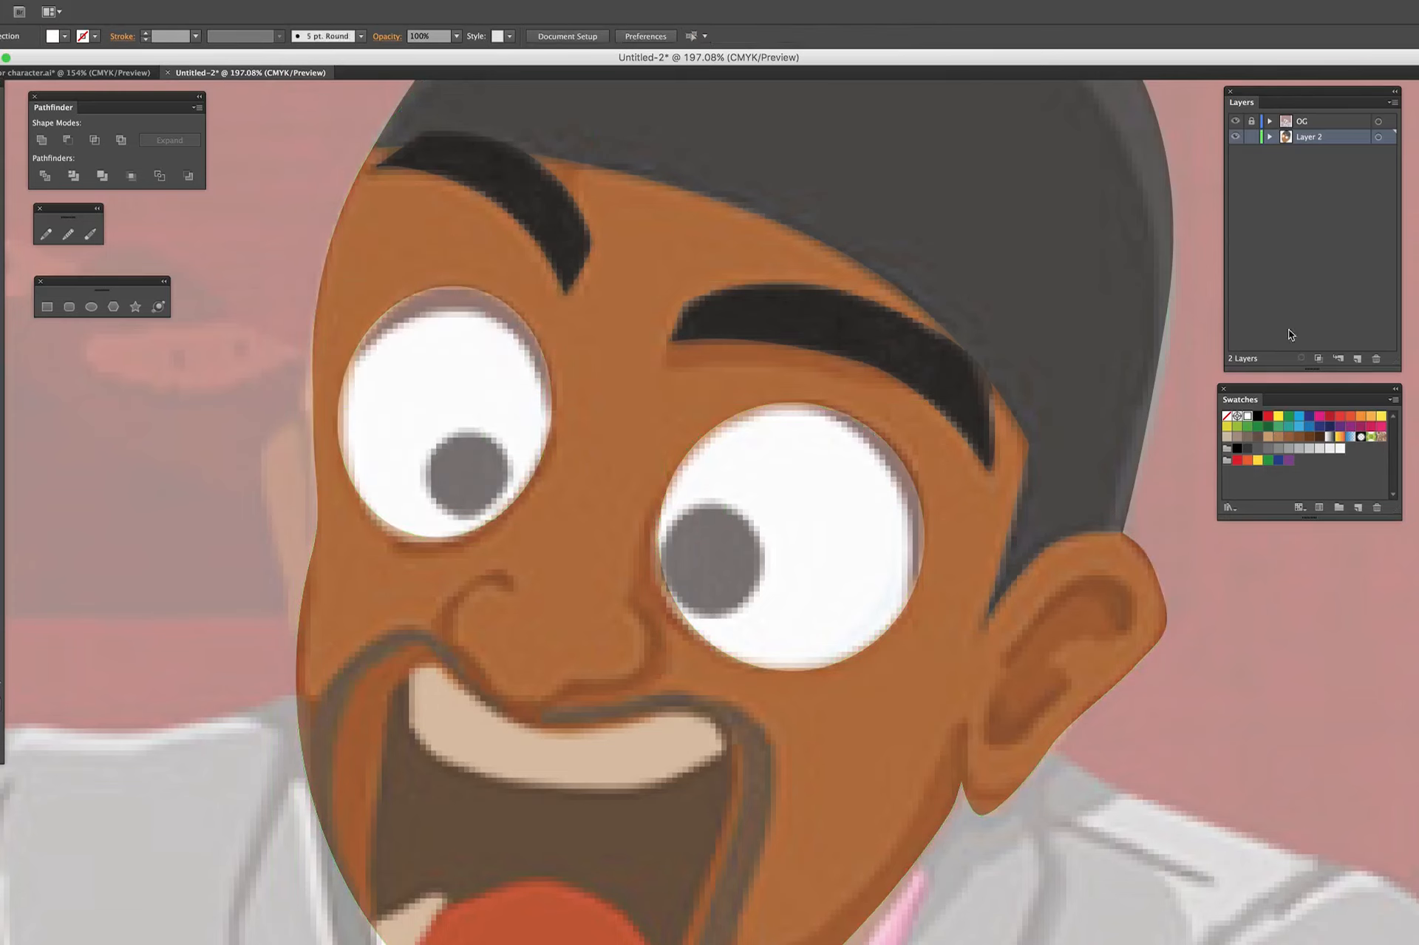
left_click(1236, 121)
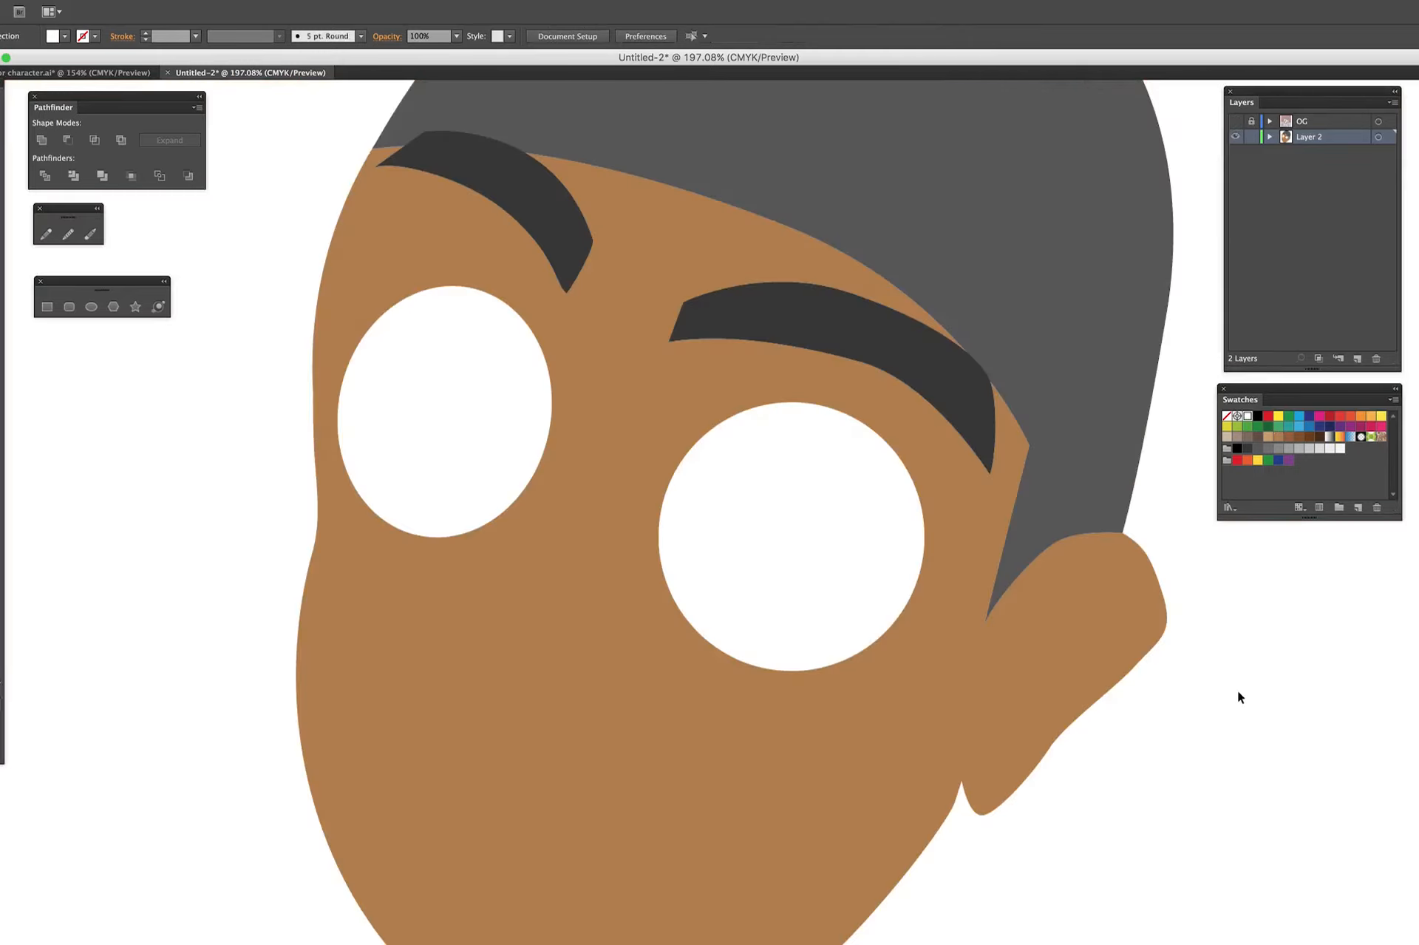
scroll(1238, 690, "down", 3)
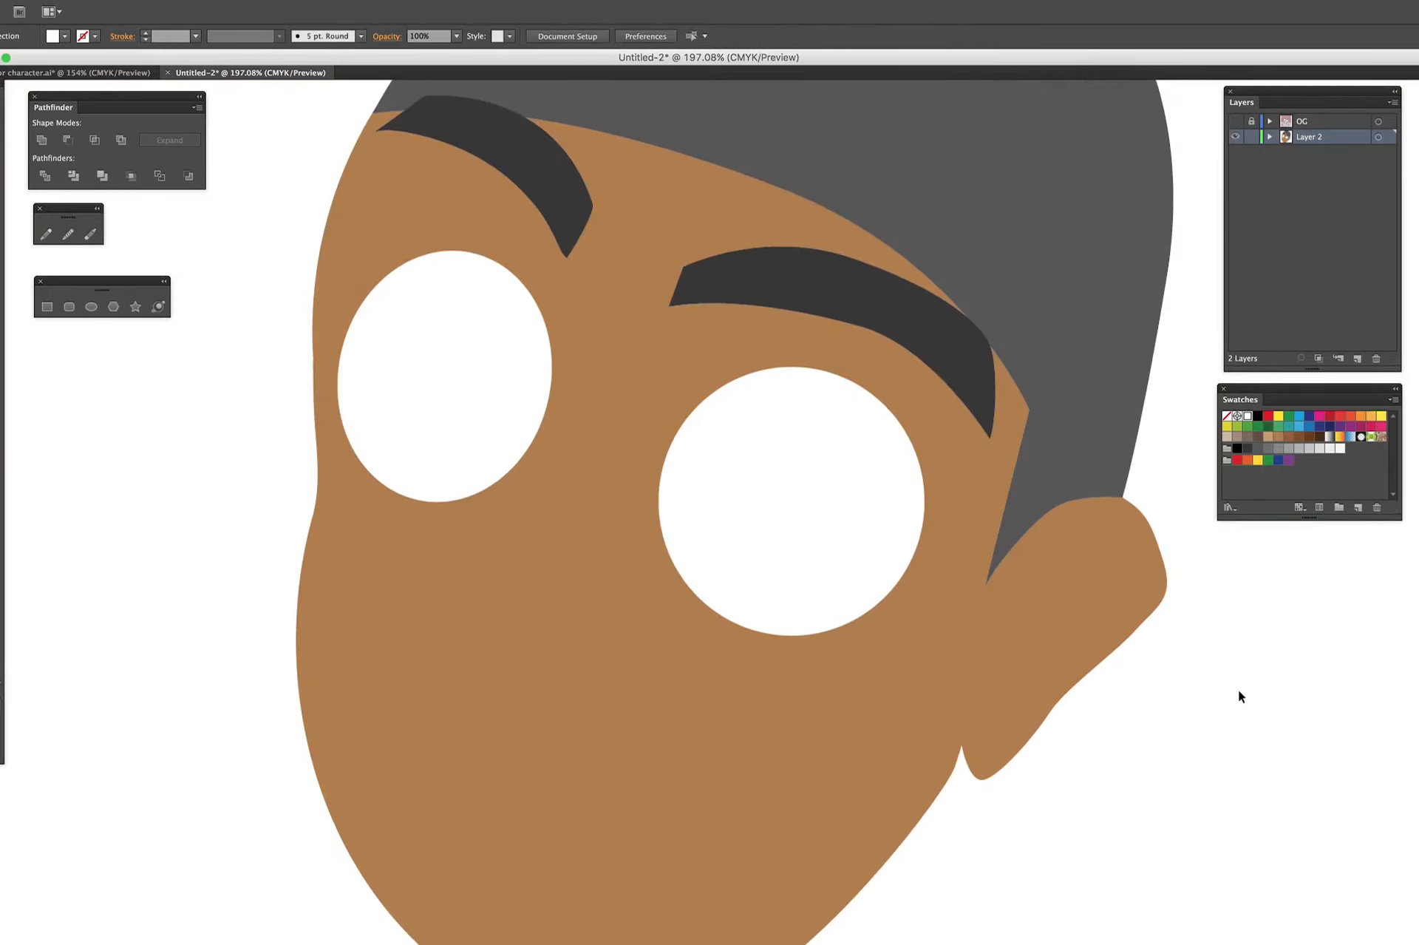
scroll(1239, 689, "up", 3)
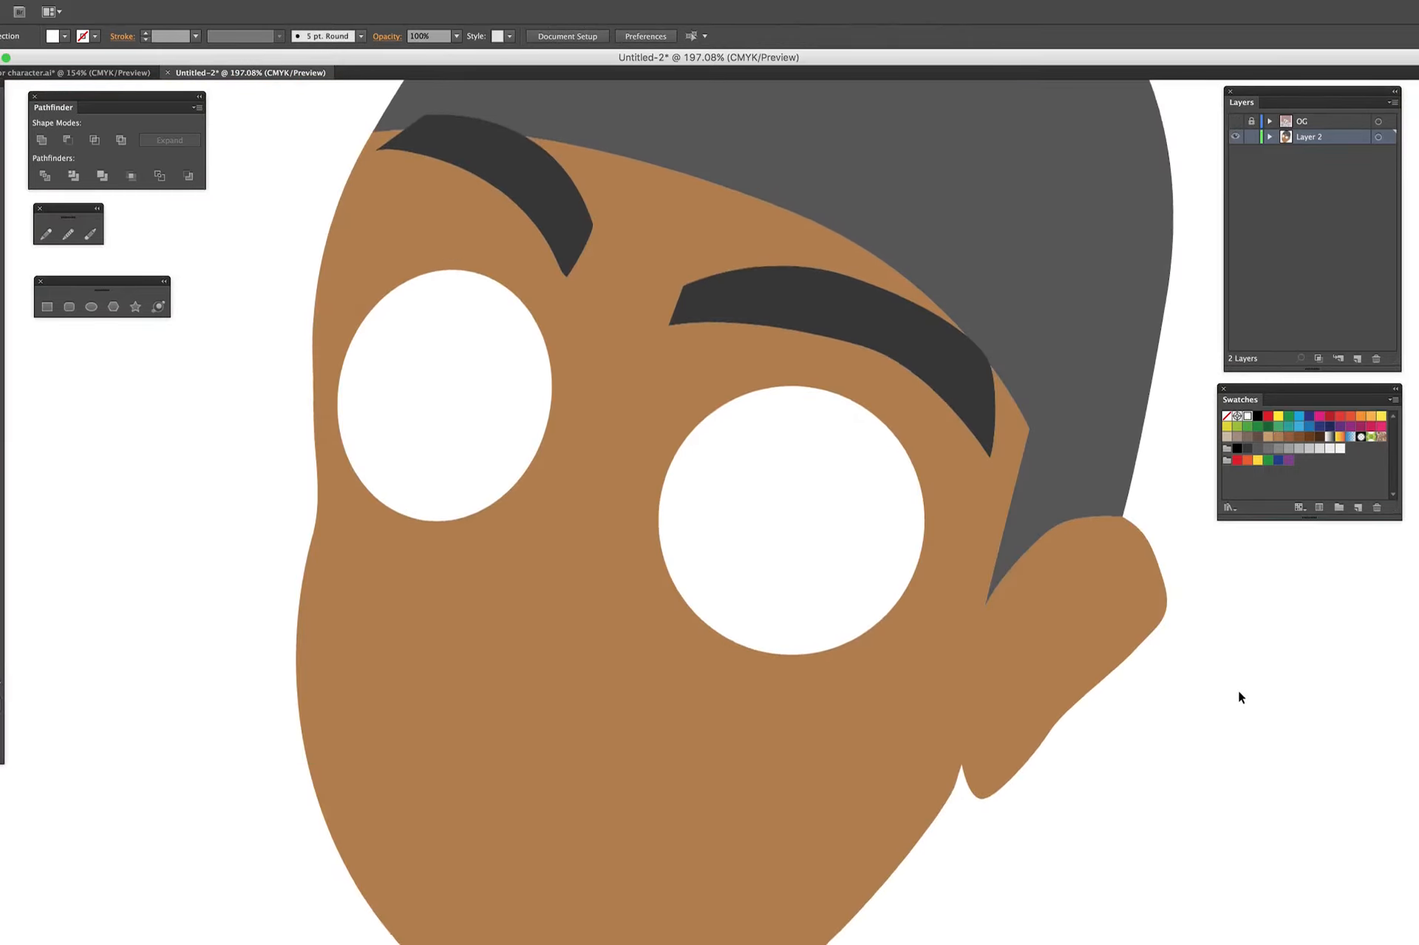
- Show the OG layer and draw a black ellipse fitted to the near-side pupil
left_click(1236, 121)
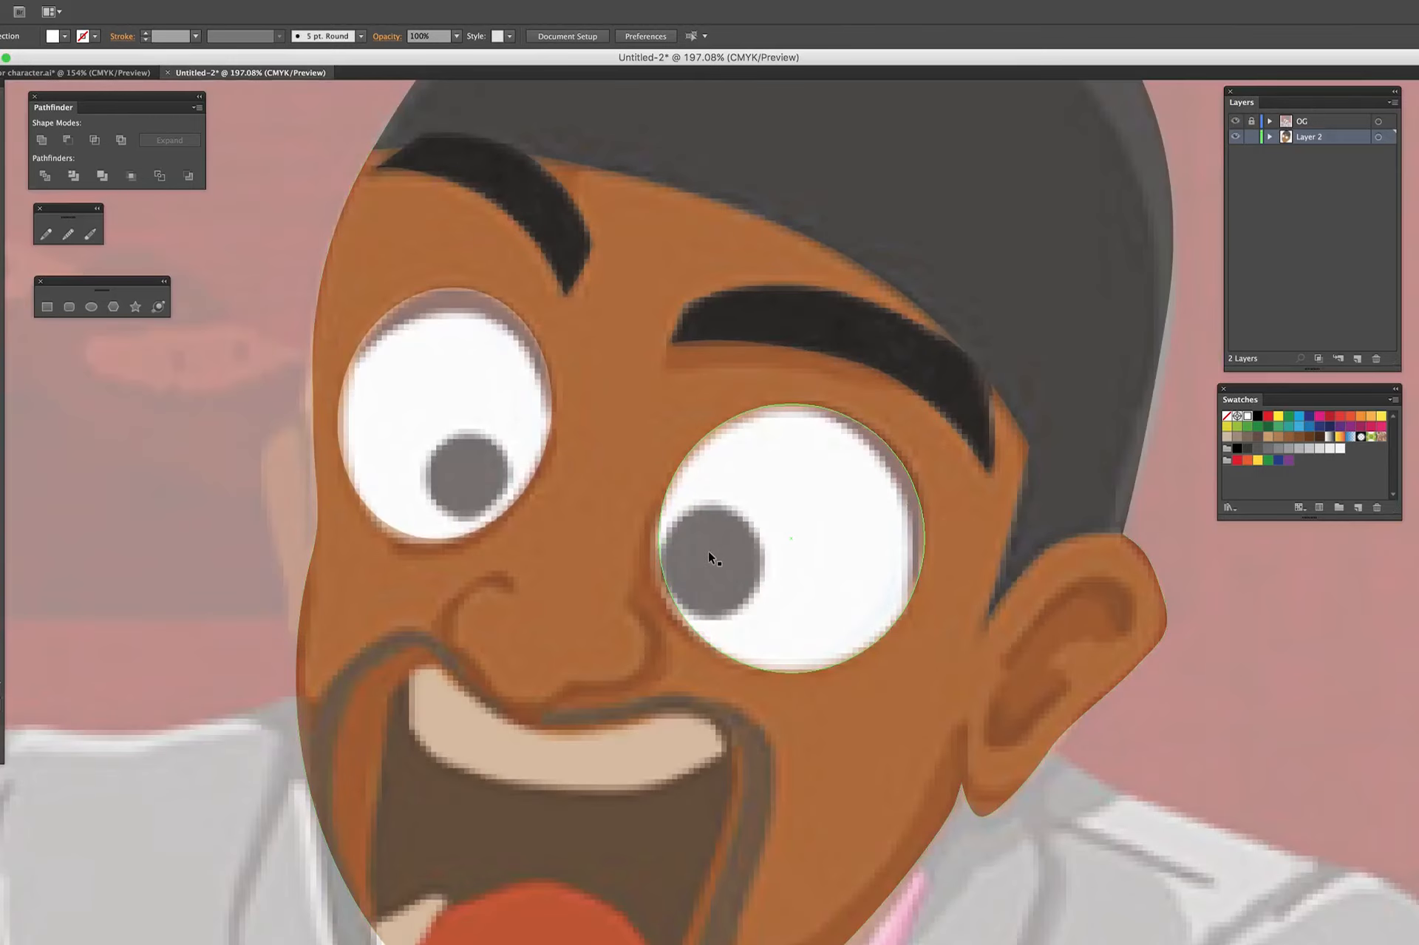
left_click(1258, 416)
left_click(90, 306)
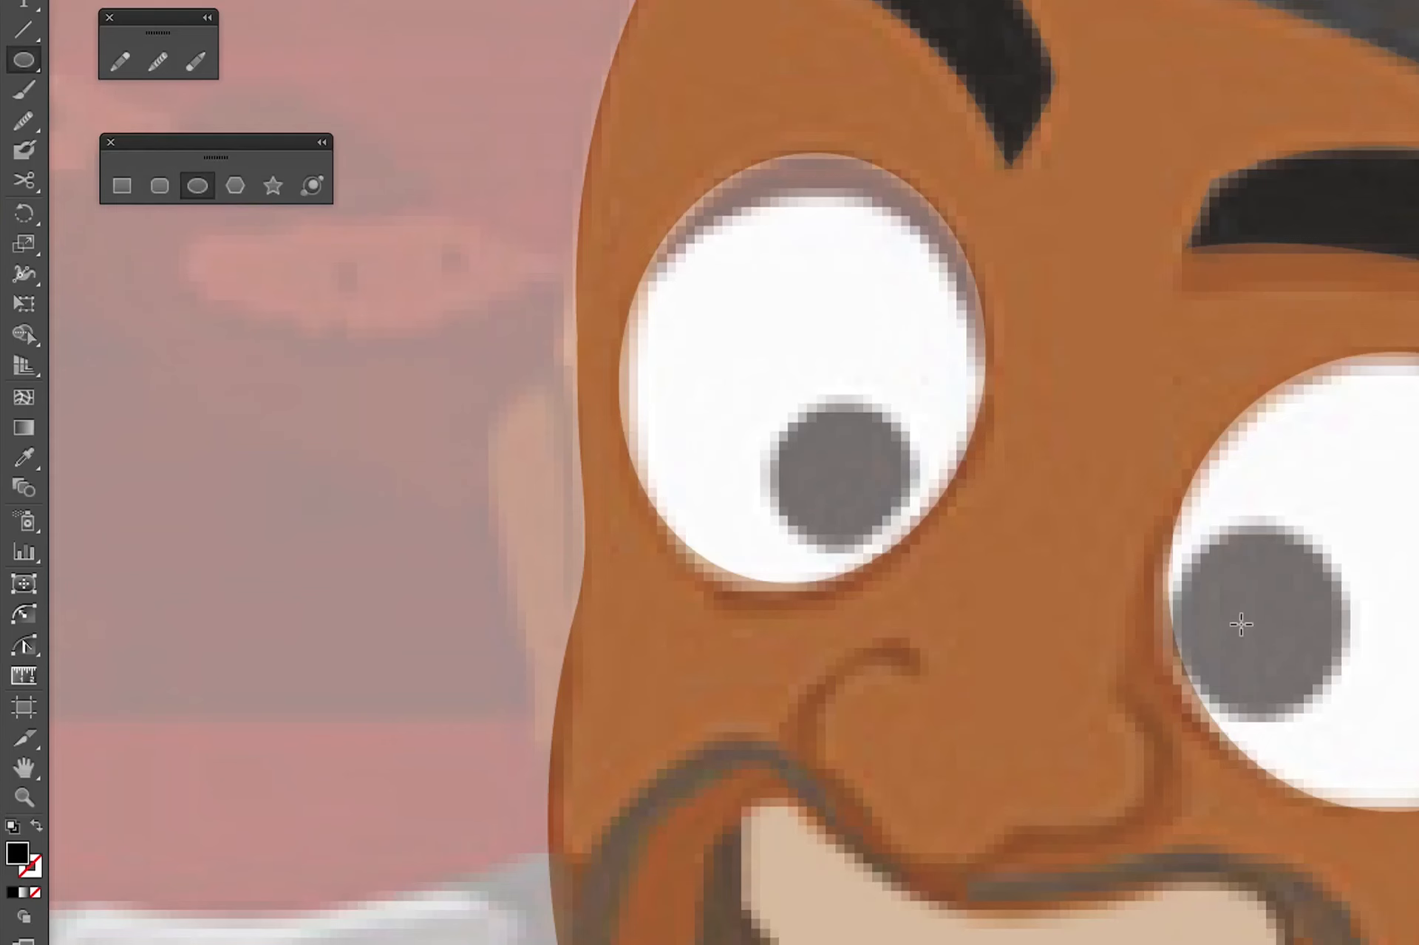
left_click_drag(1241, 624, 1310, 660)
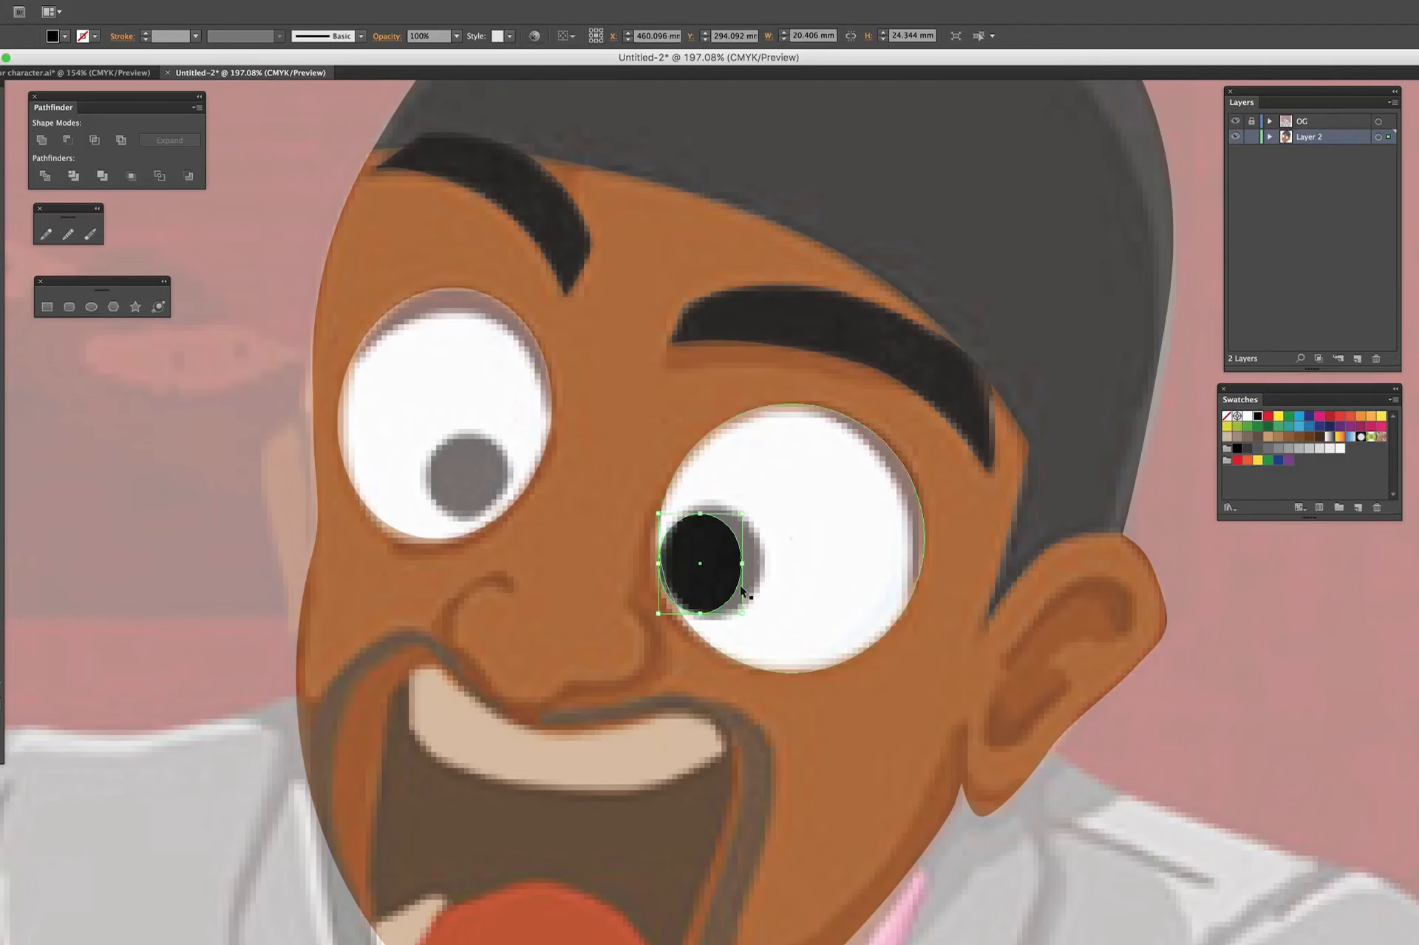
left_click_drag(743, 589, 761, 614)
- Duplicate the black pupil onto the far-side eye at about 20.6 × 21.3 mm and check both pupils against the OG layer
left_click_drag(710, 562, 523, 454)
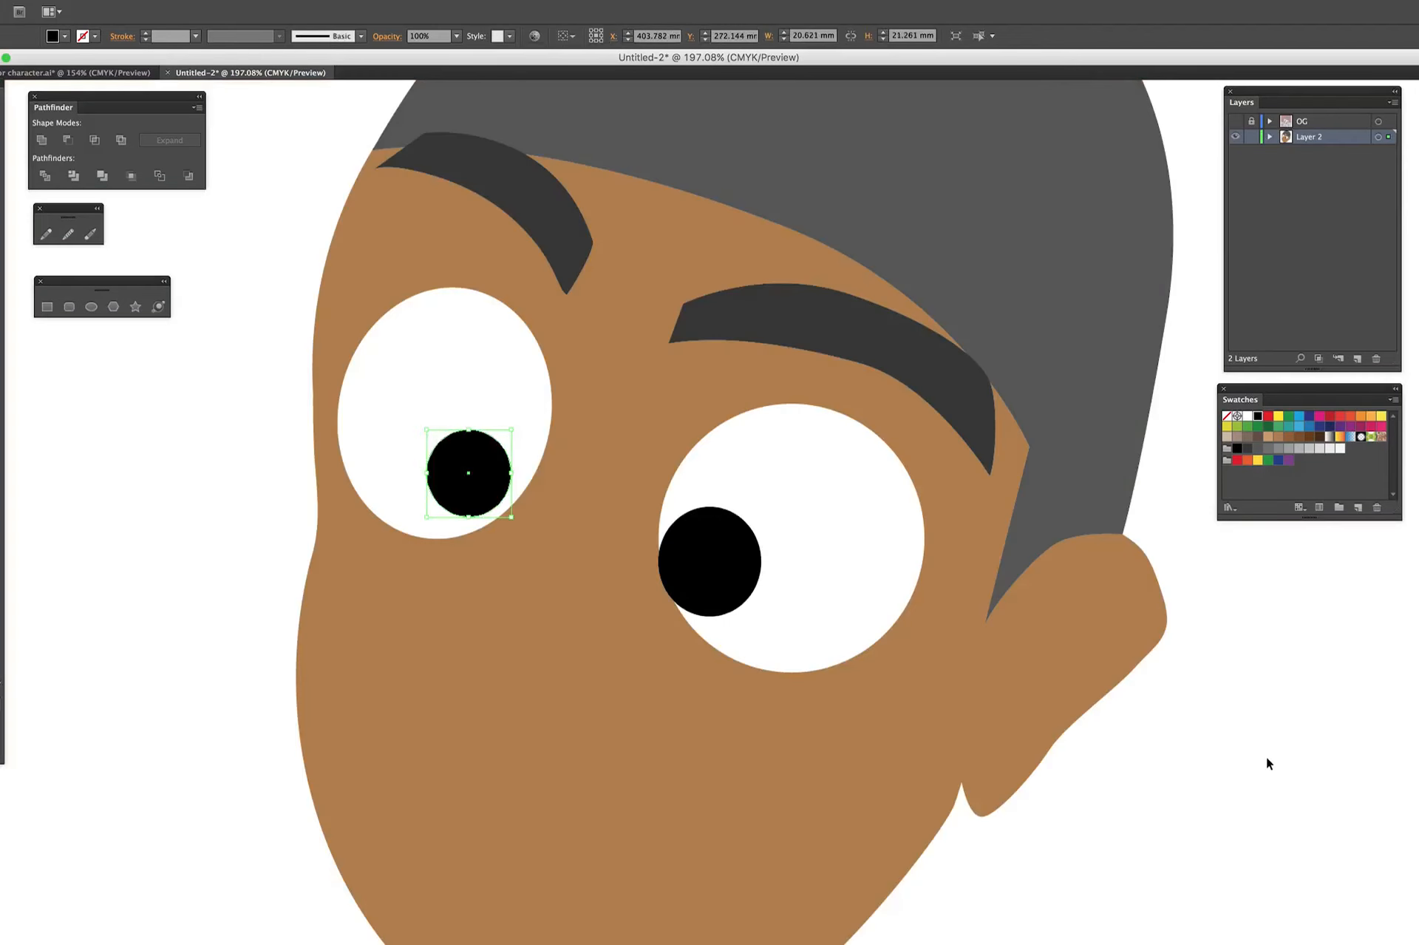
left_click(1267, 760)
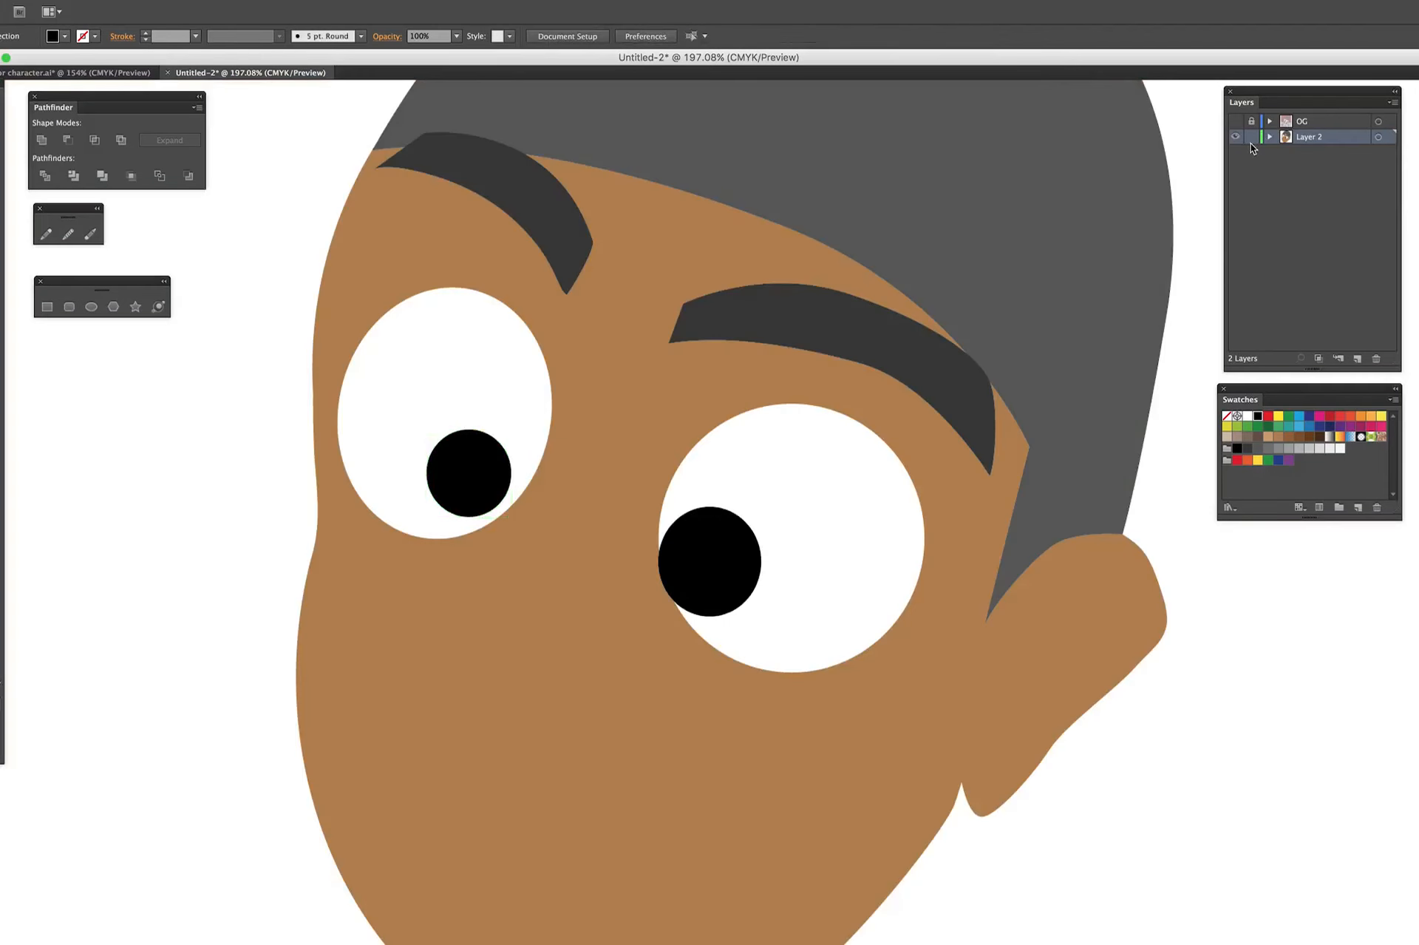
left_click(1236, 120)
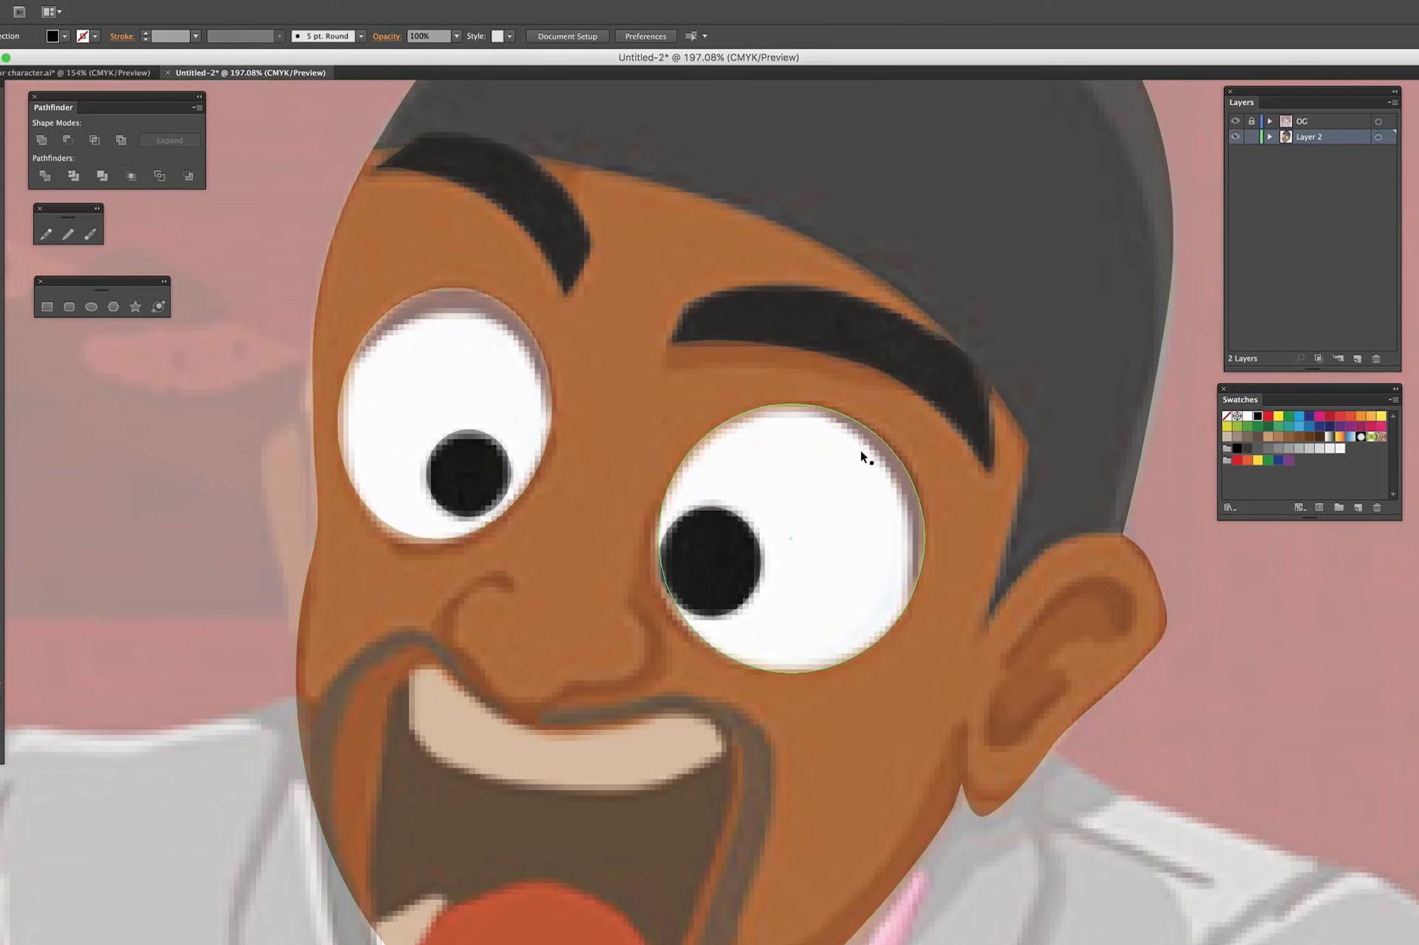
- Copy the near-side eye white and paste the duplicate in front in place, undoing a trial move of it
left_click(870, 510)
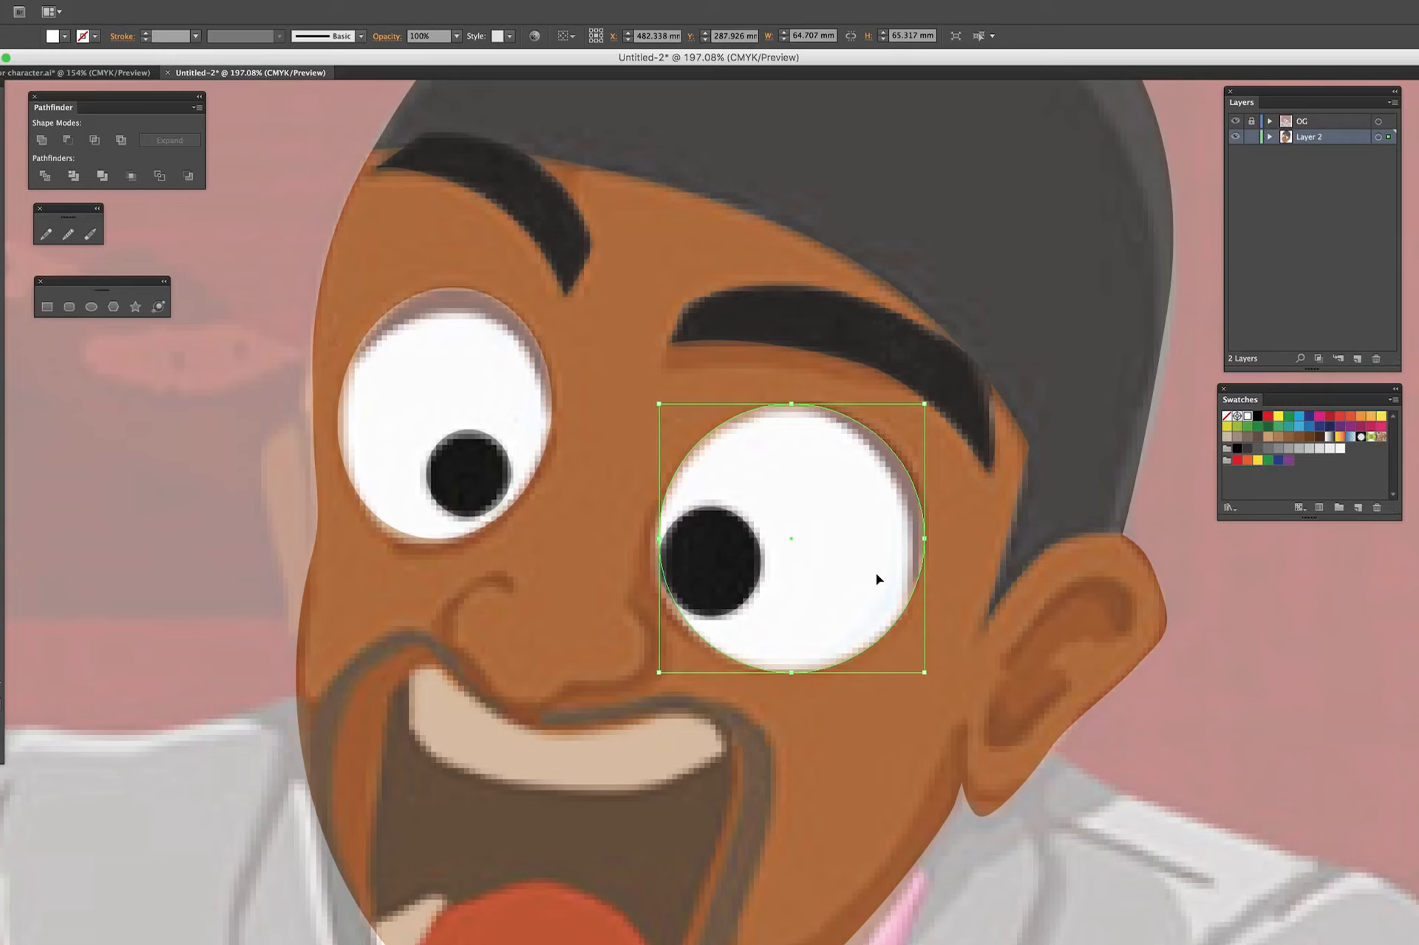
key("super+c")
key("a")
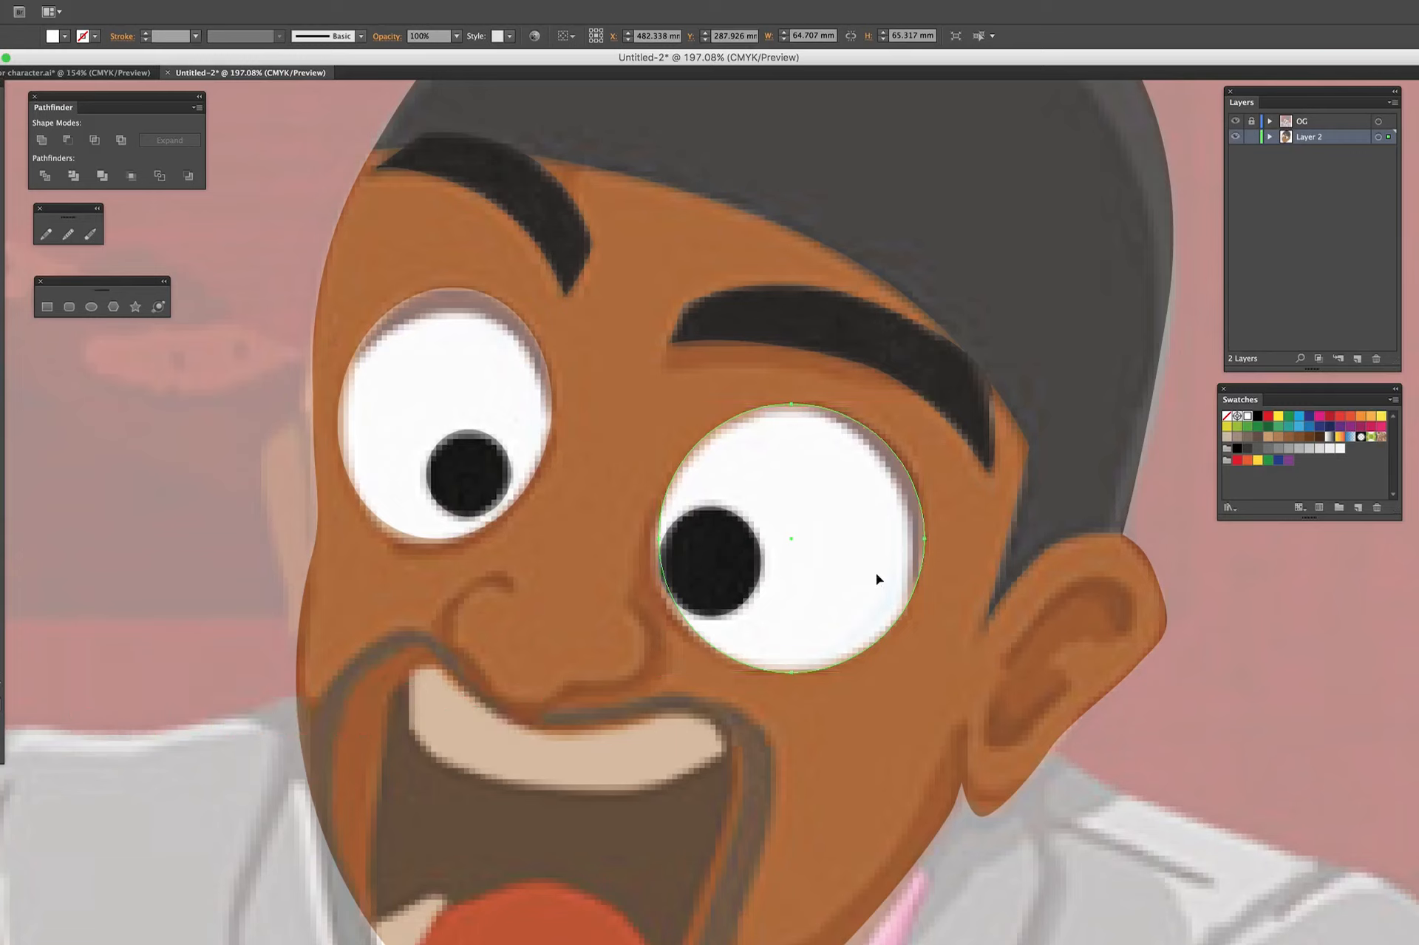
key("v")
key("super+f")
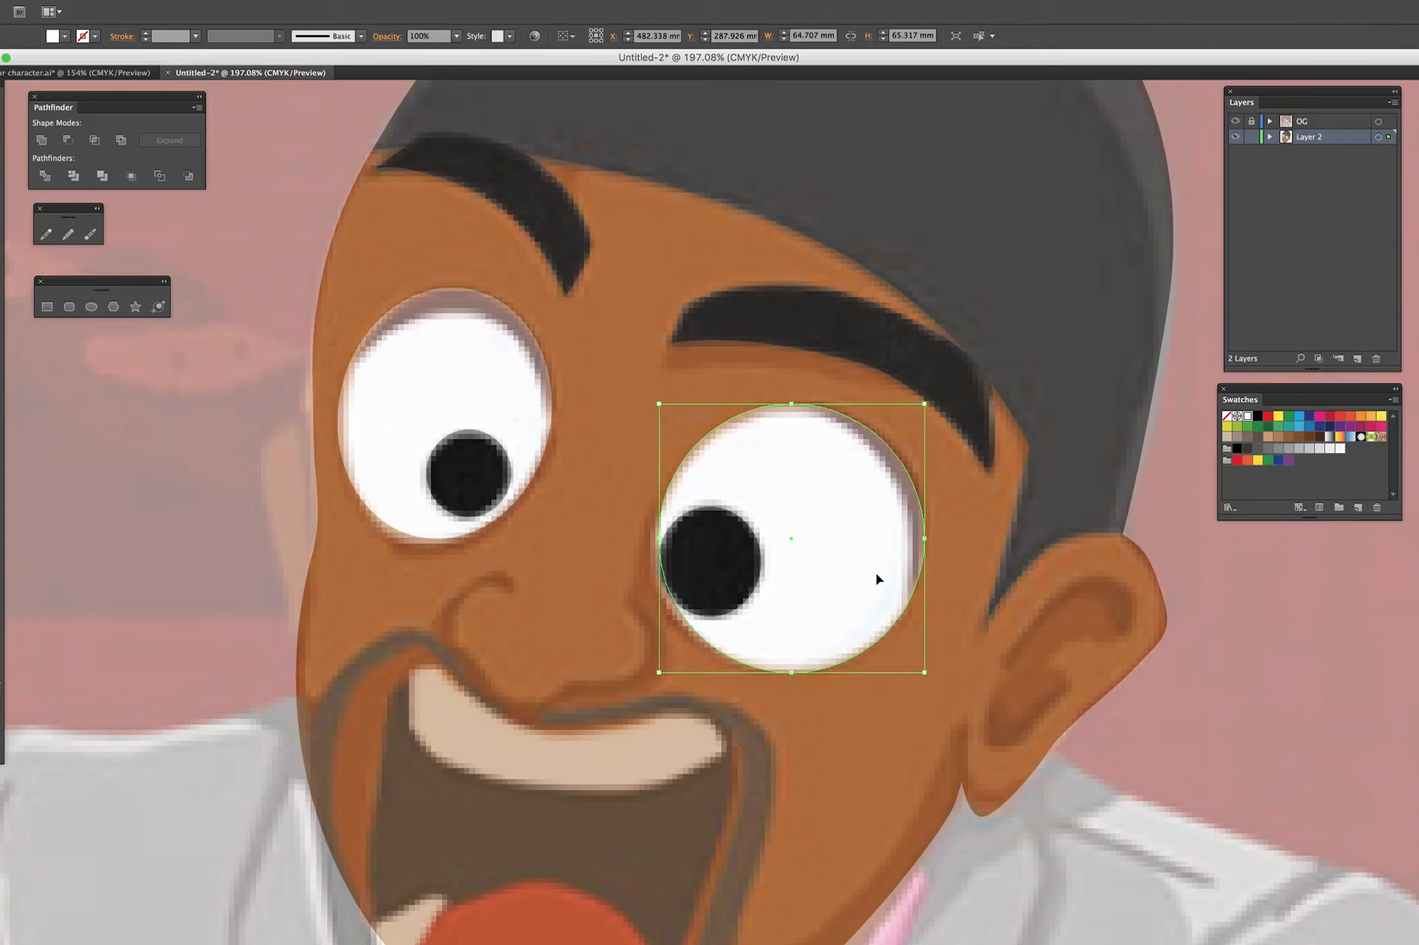
left_click_drag(876, 578, 1062, 600)
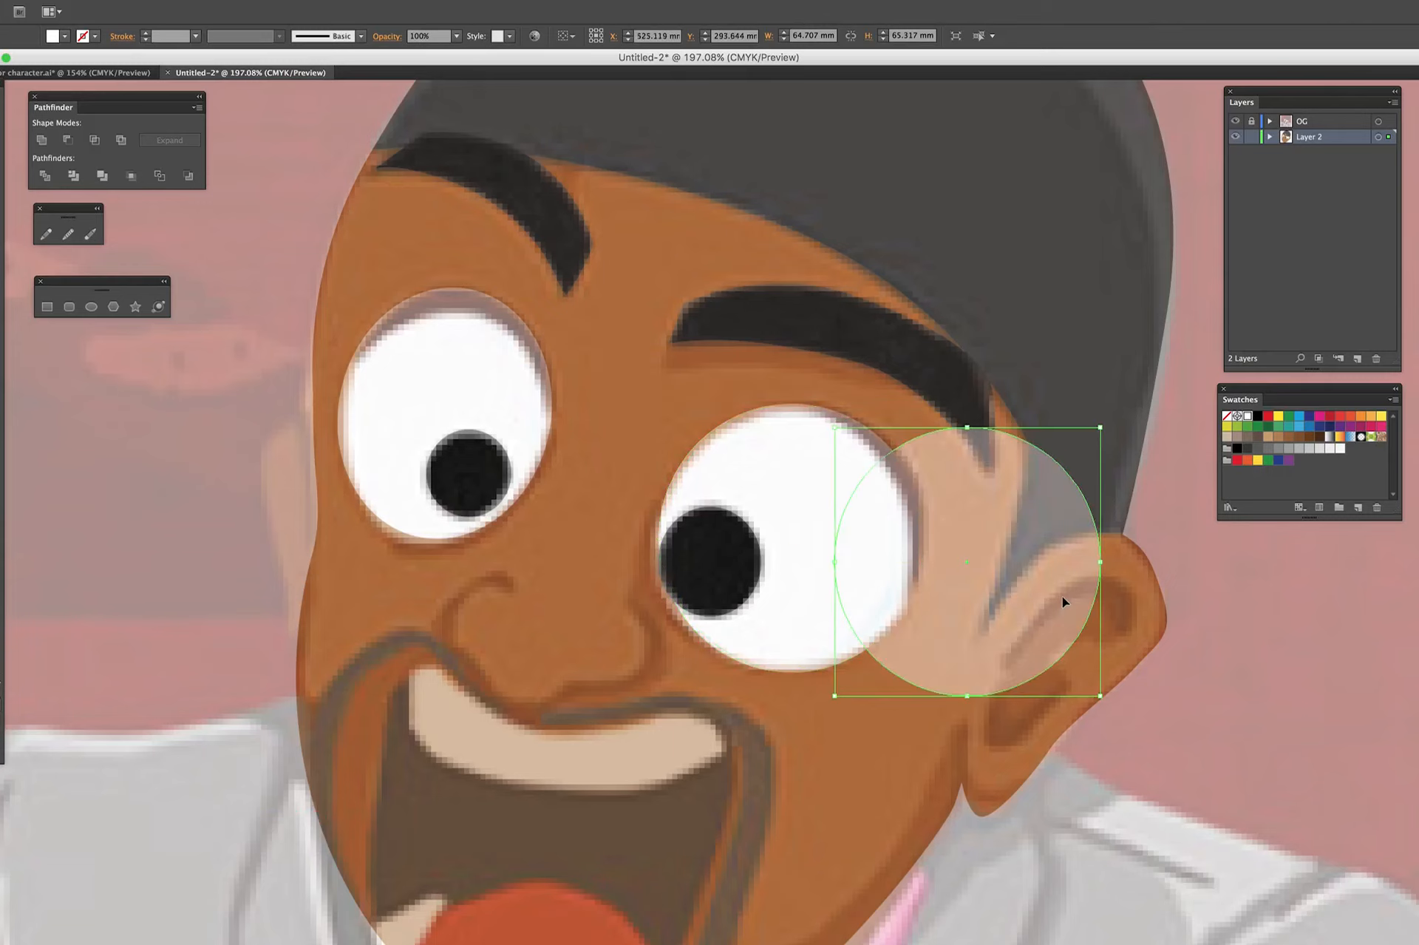
key("super+z")
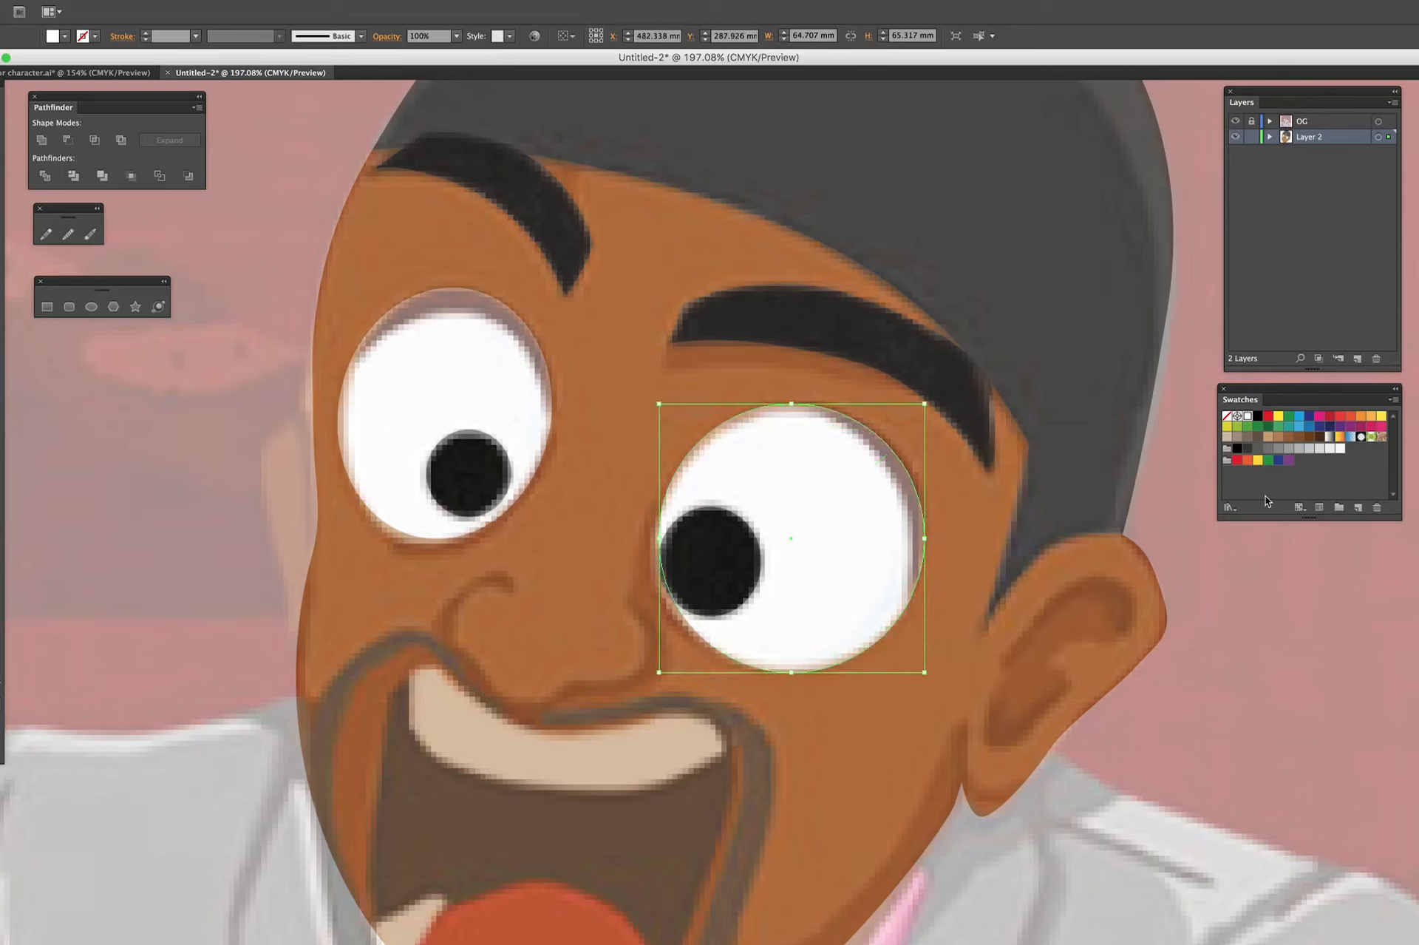
- Fill the duplicated near-side eye shape with brown and compare it with the reference by hiding and showing the OG layer
left_click(1302, 438)
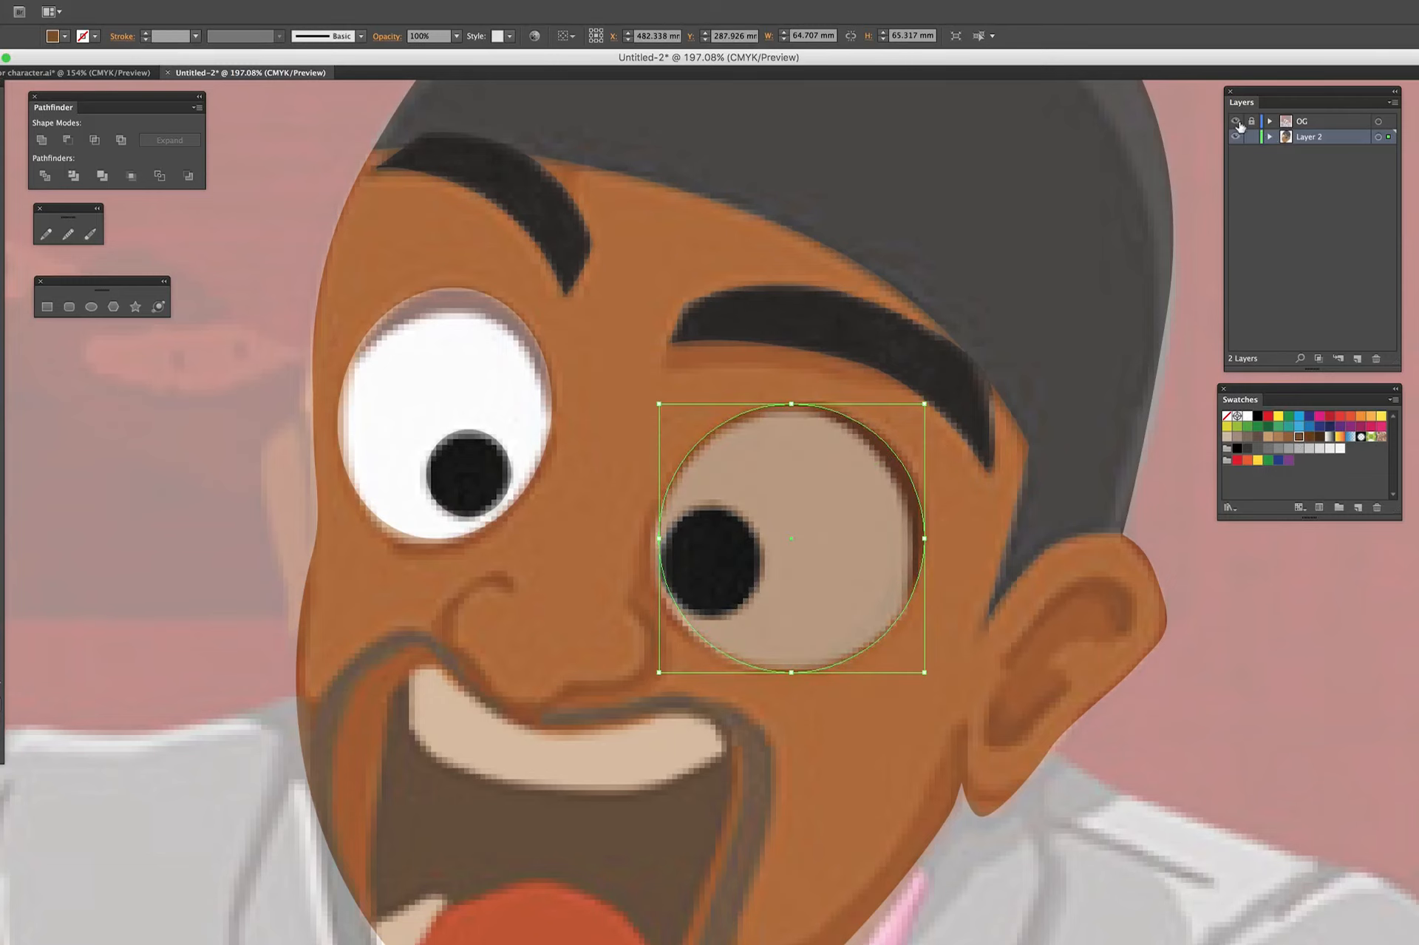
left_click(1235, 122)
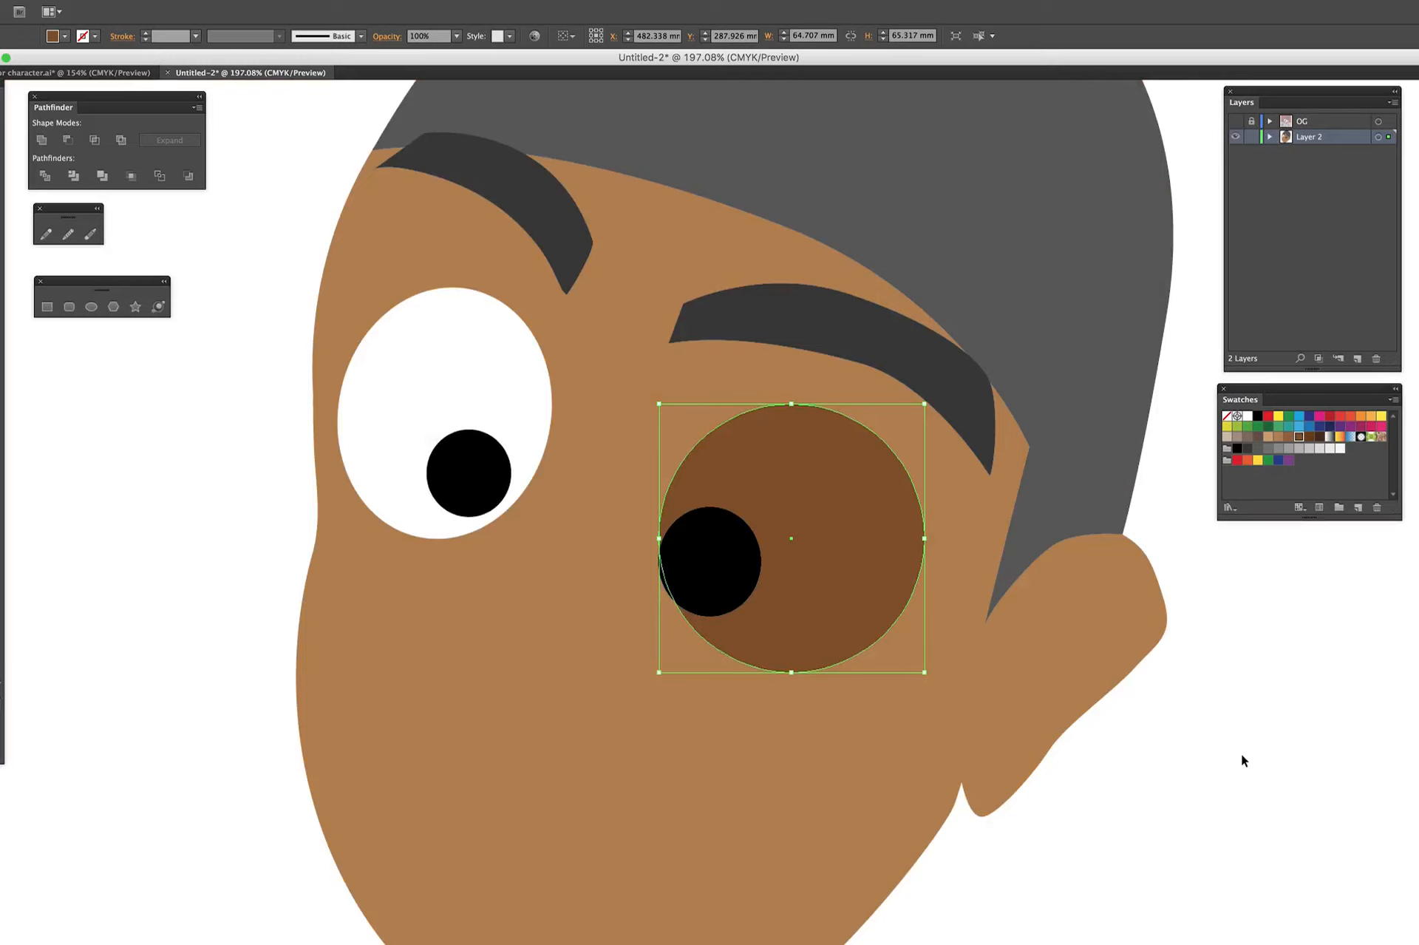
left_click(1235, 122)
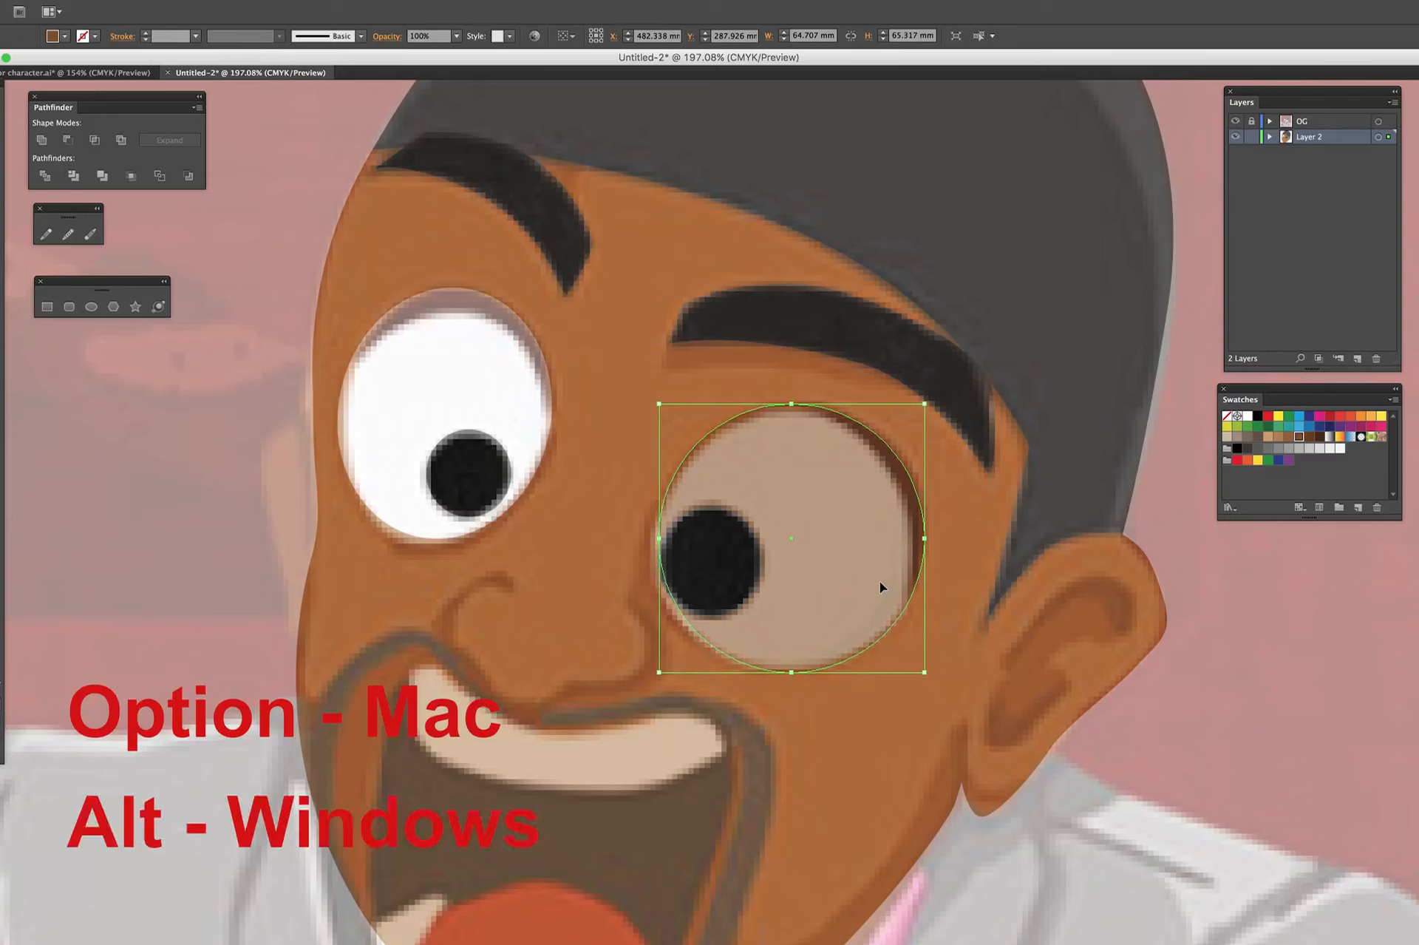
- Duplicate the brown circle slightly down and inward, hide the OG layer, and subtract the duplicate with Minus Front to form the near-side eye's crescent shadow
left_click_drag(881, 582, 868, 593)
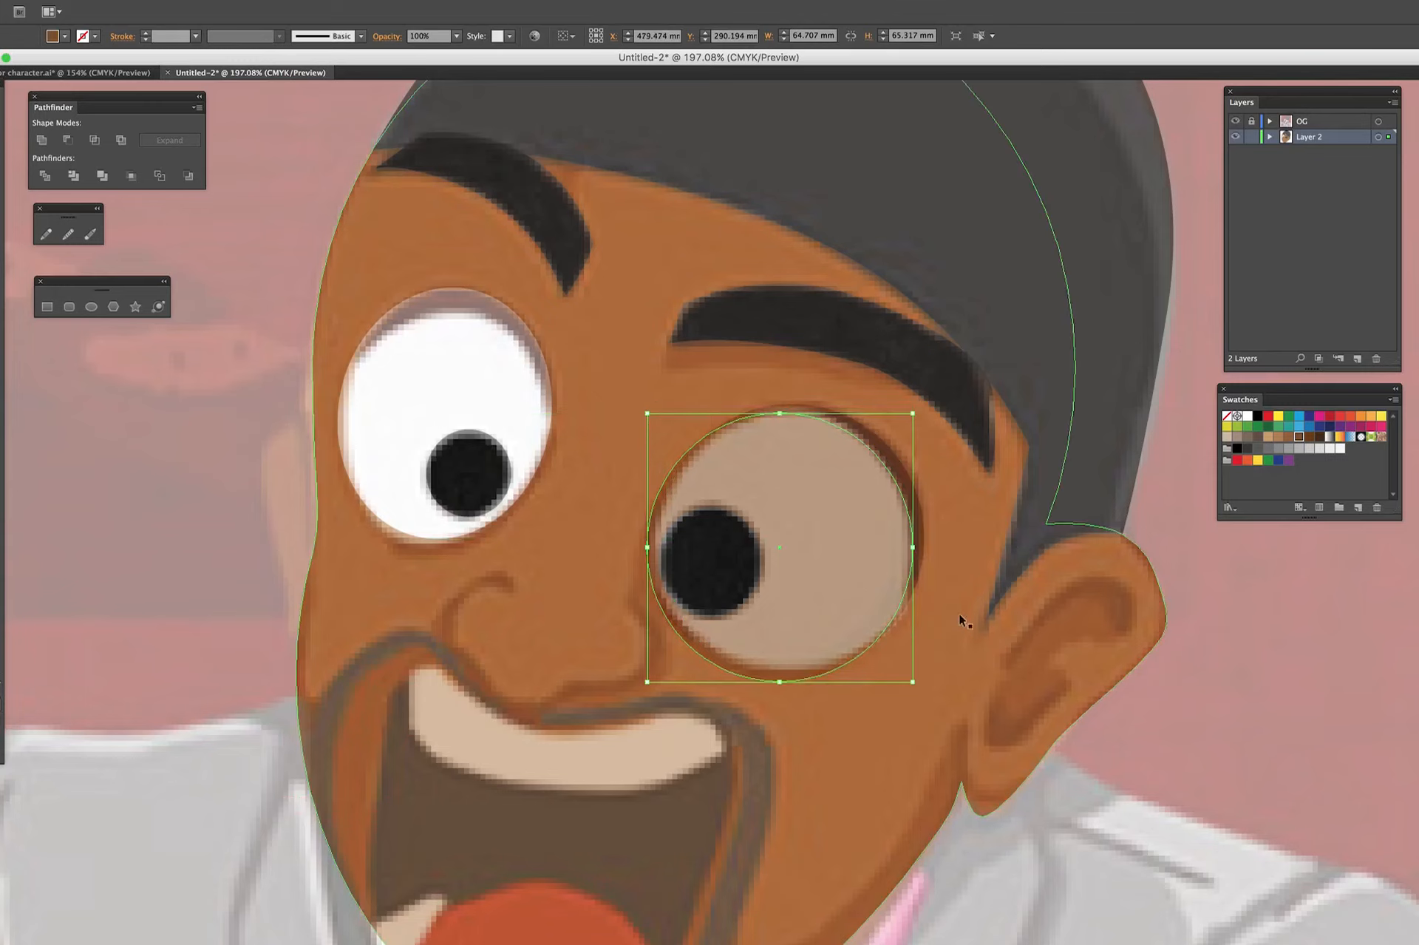
left_click(1235, 121)
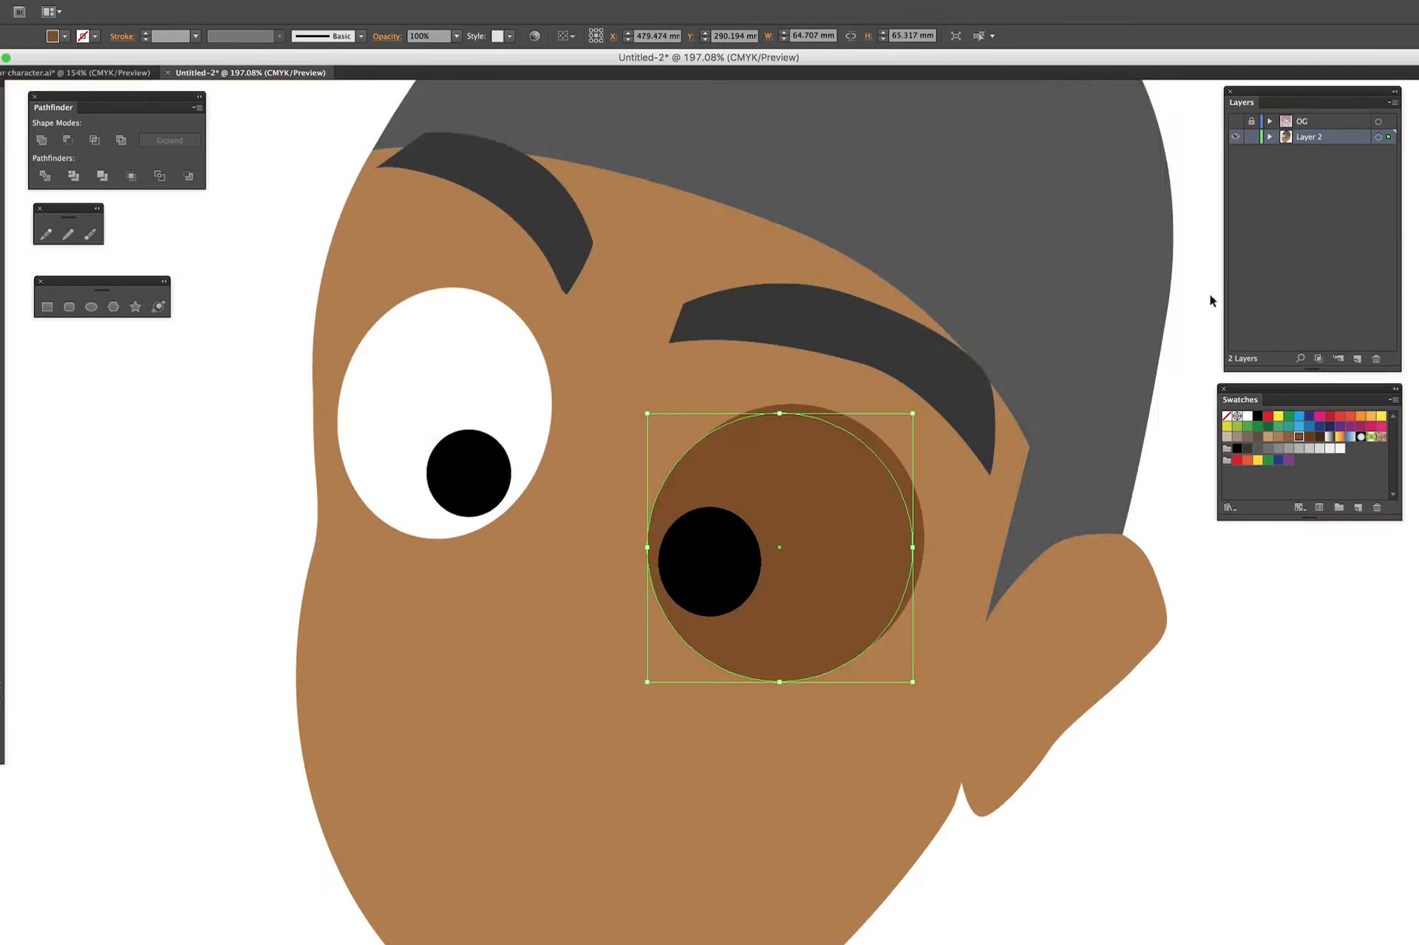
left_click(900, 470, "shift")
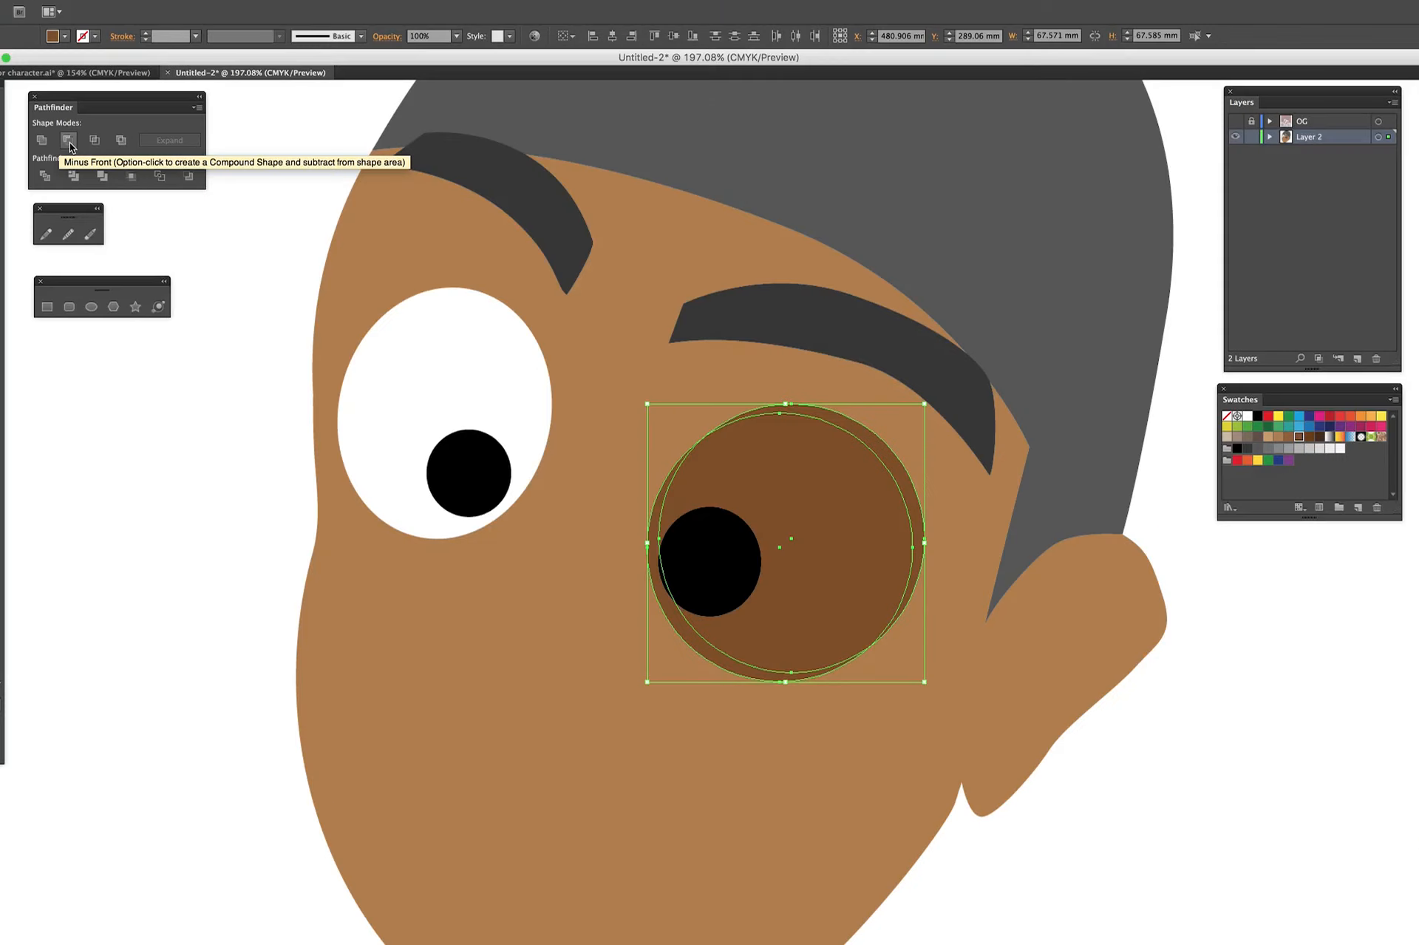
left_click(69, 145)
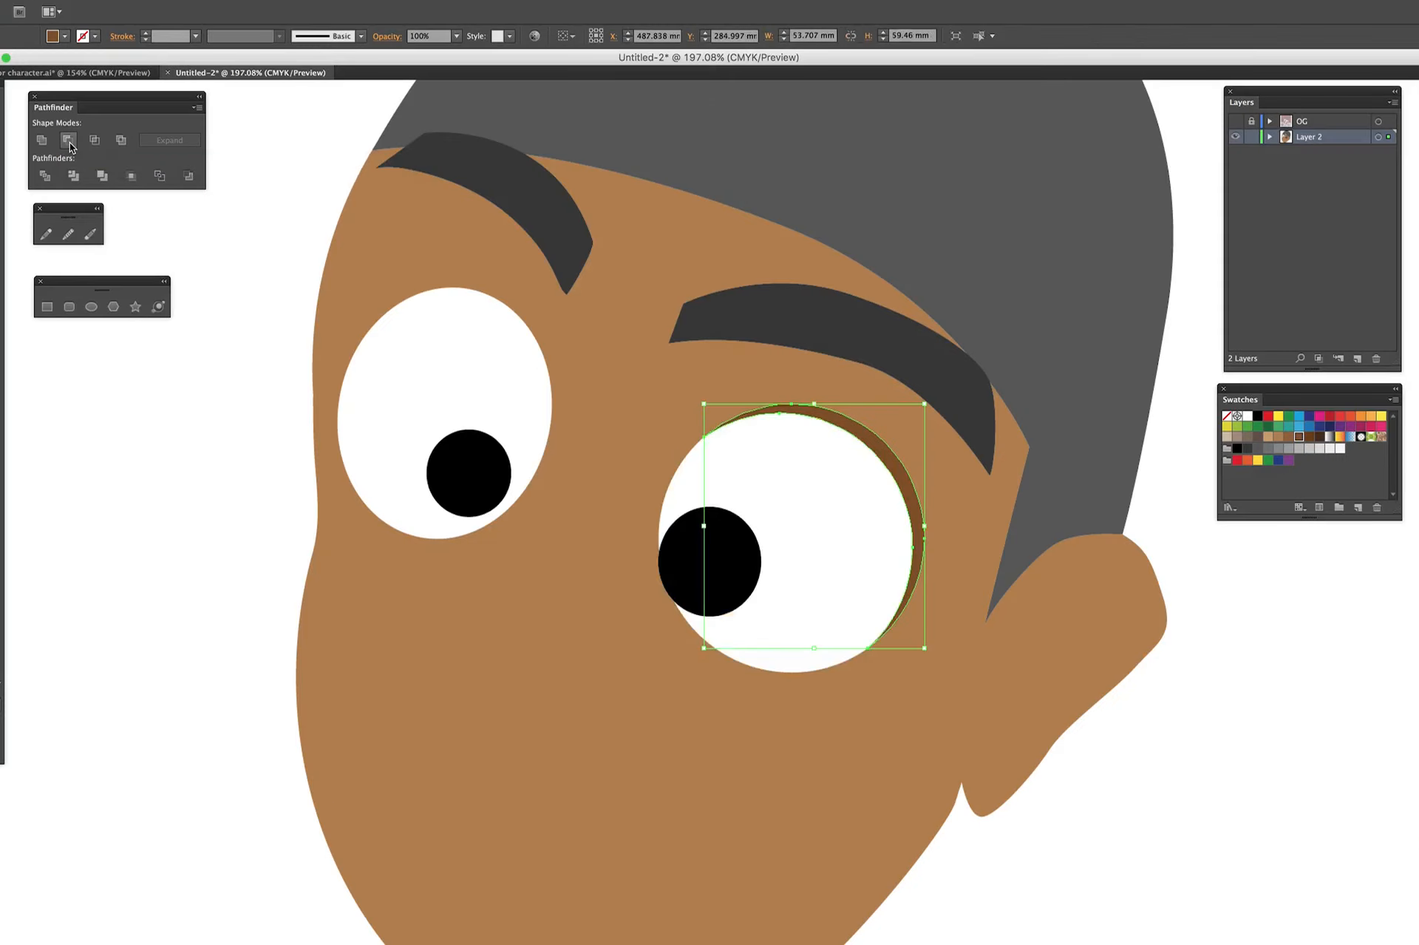
left_click(893, 626)
left_click(729, 575)
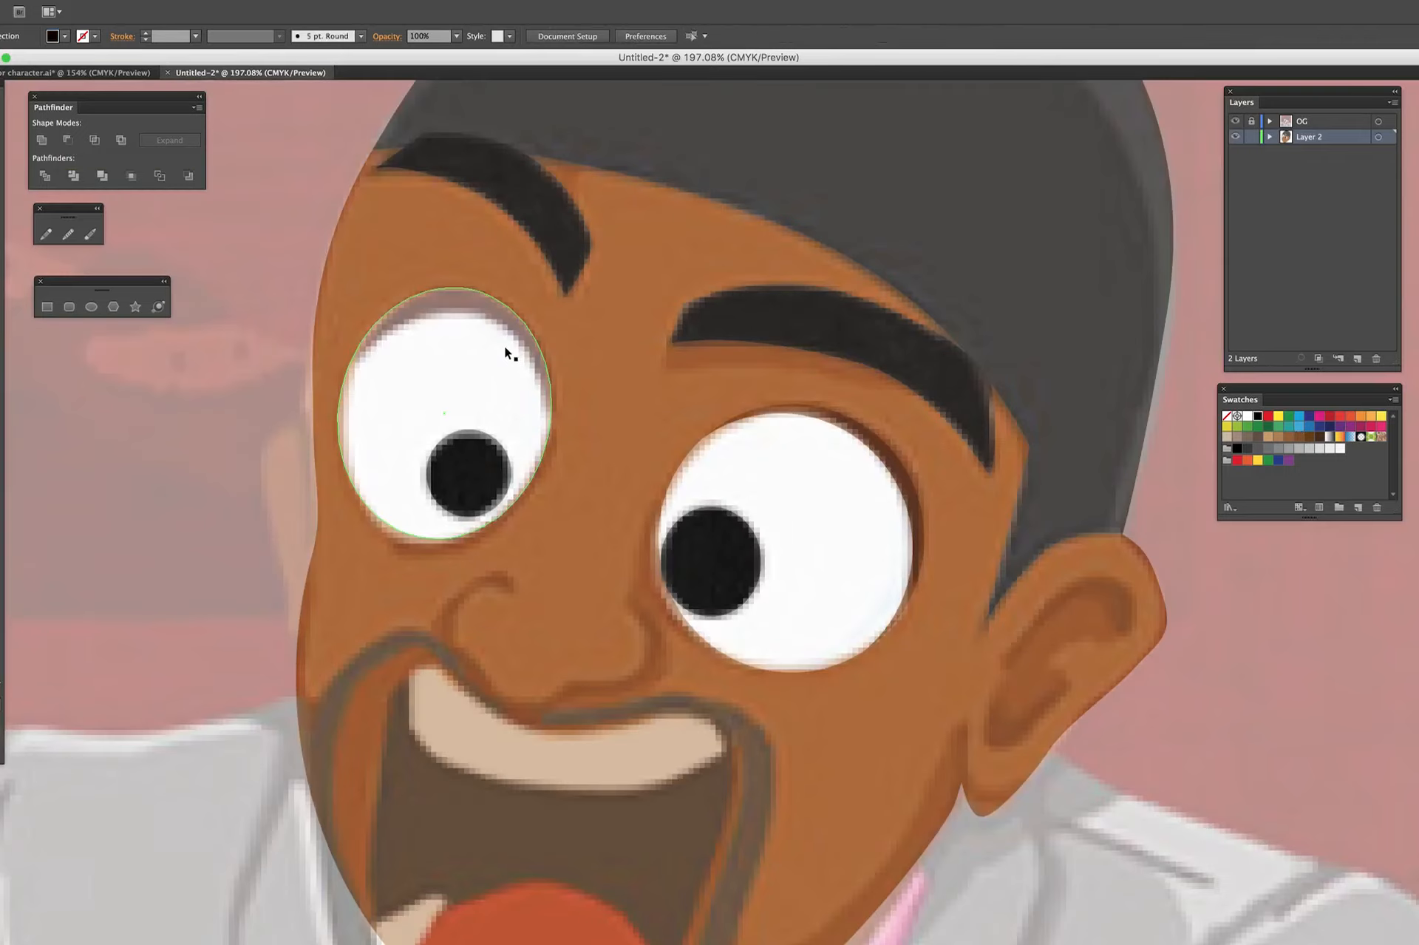
- Make a matching brown crescent shadow on the far-side eye from an offset duplicate of its eye shape
left_click(504, 345)
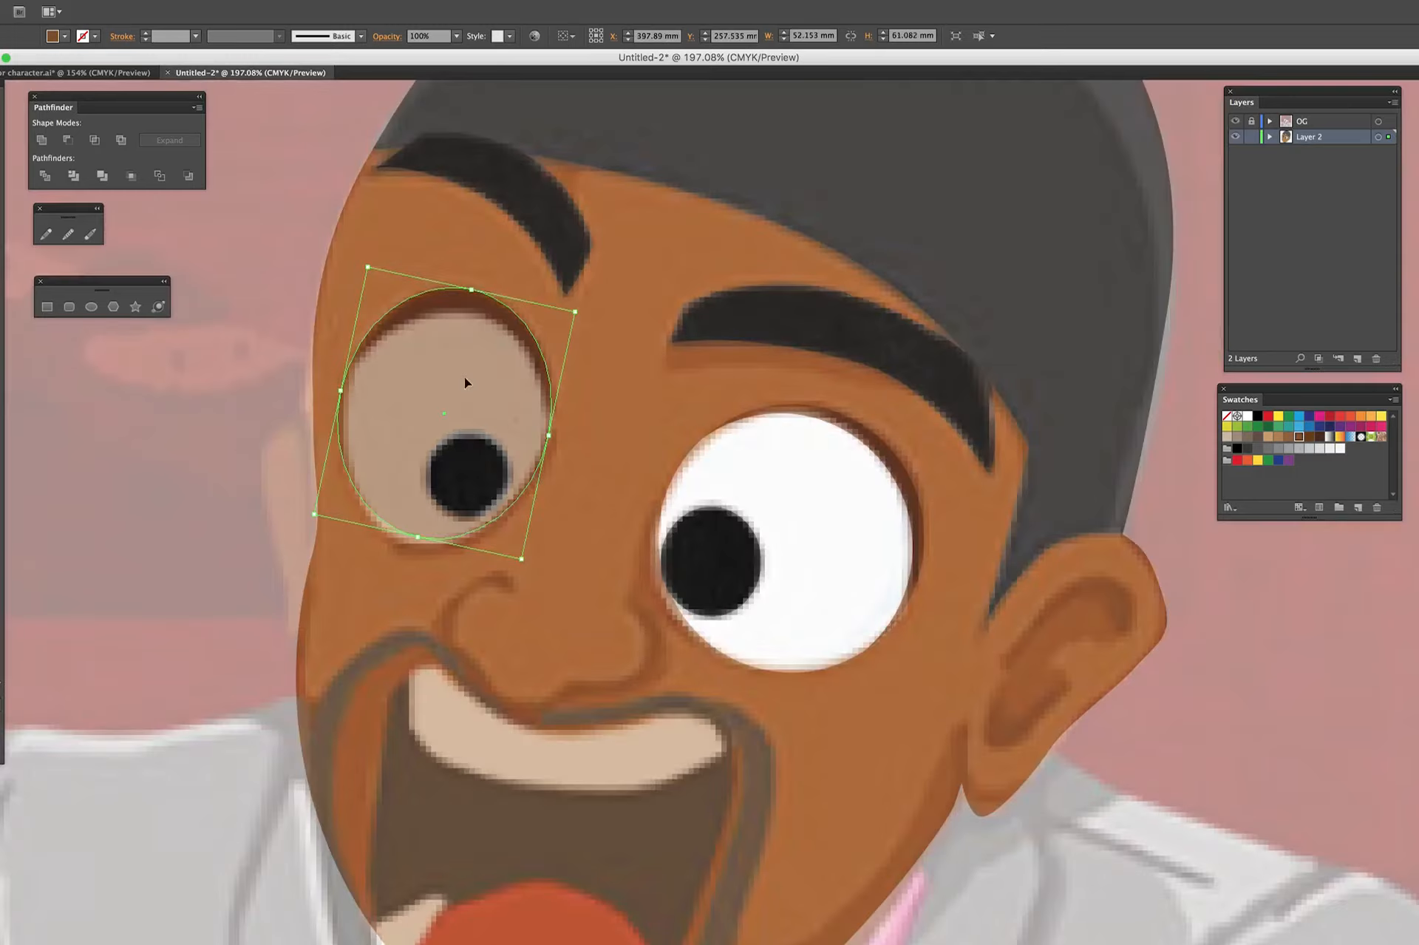
left_click_drag(466, 380, 466, 405)
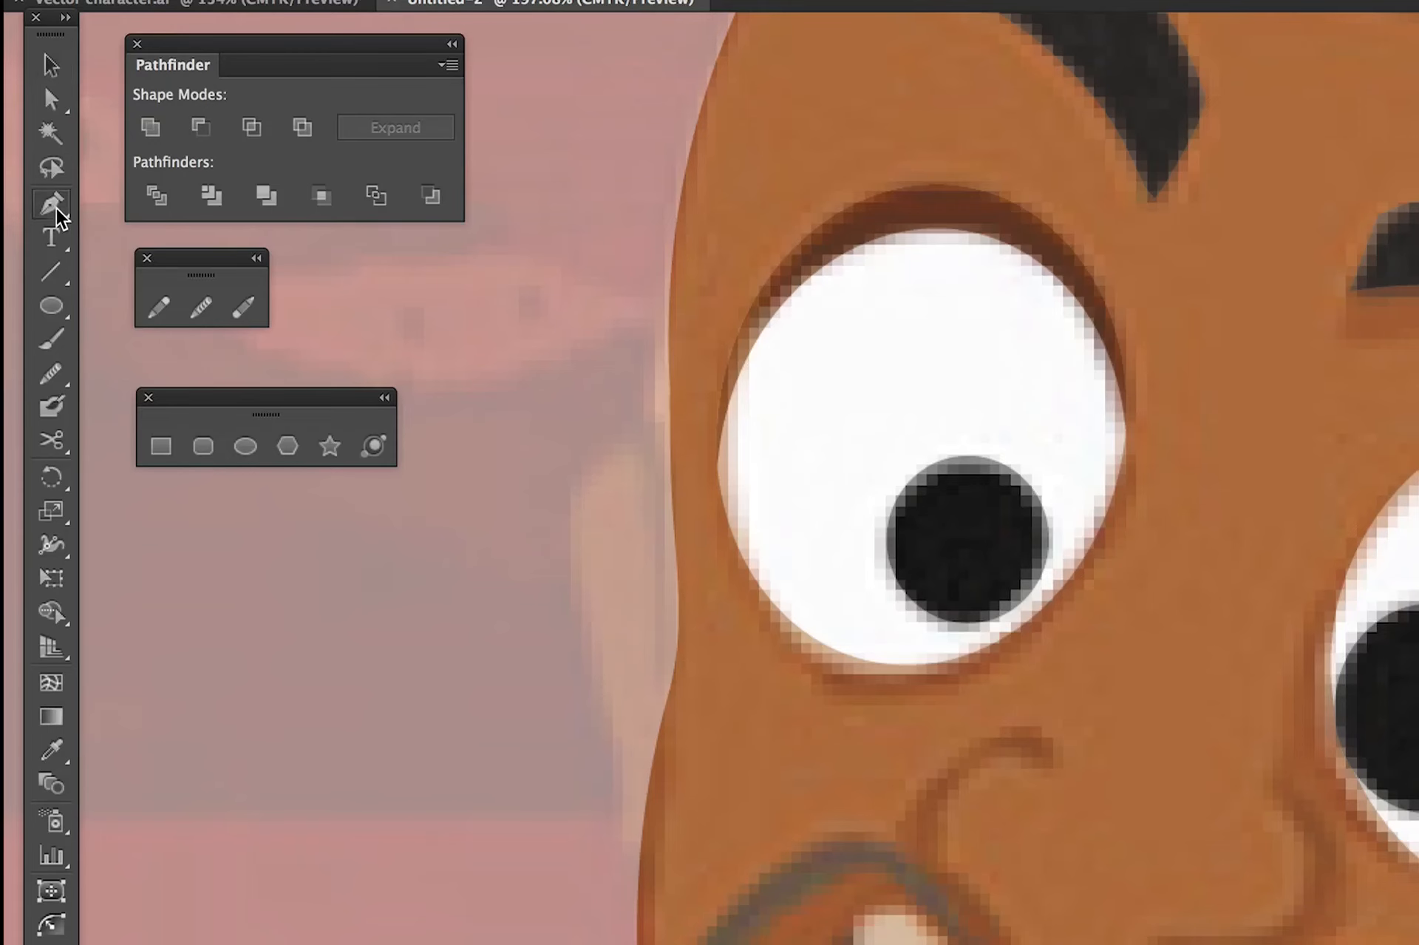
- Trace the open mouth's outline over the reference with the Pen tool as a closed black shape
left_click(52, 207)
left_click_drag(333, 862, 335, 828)
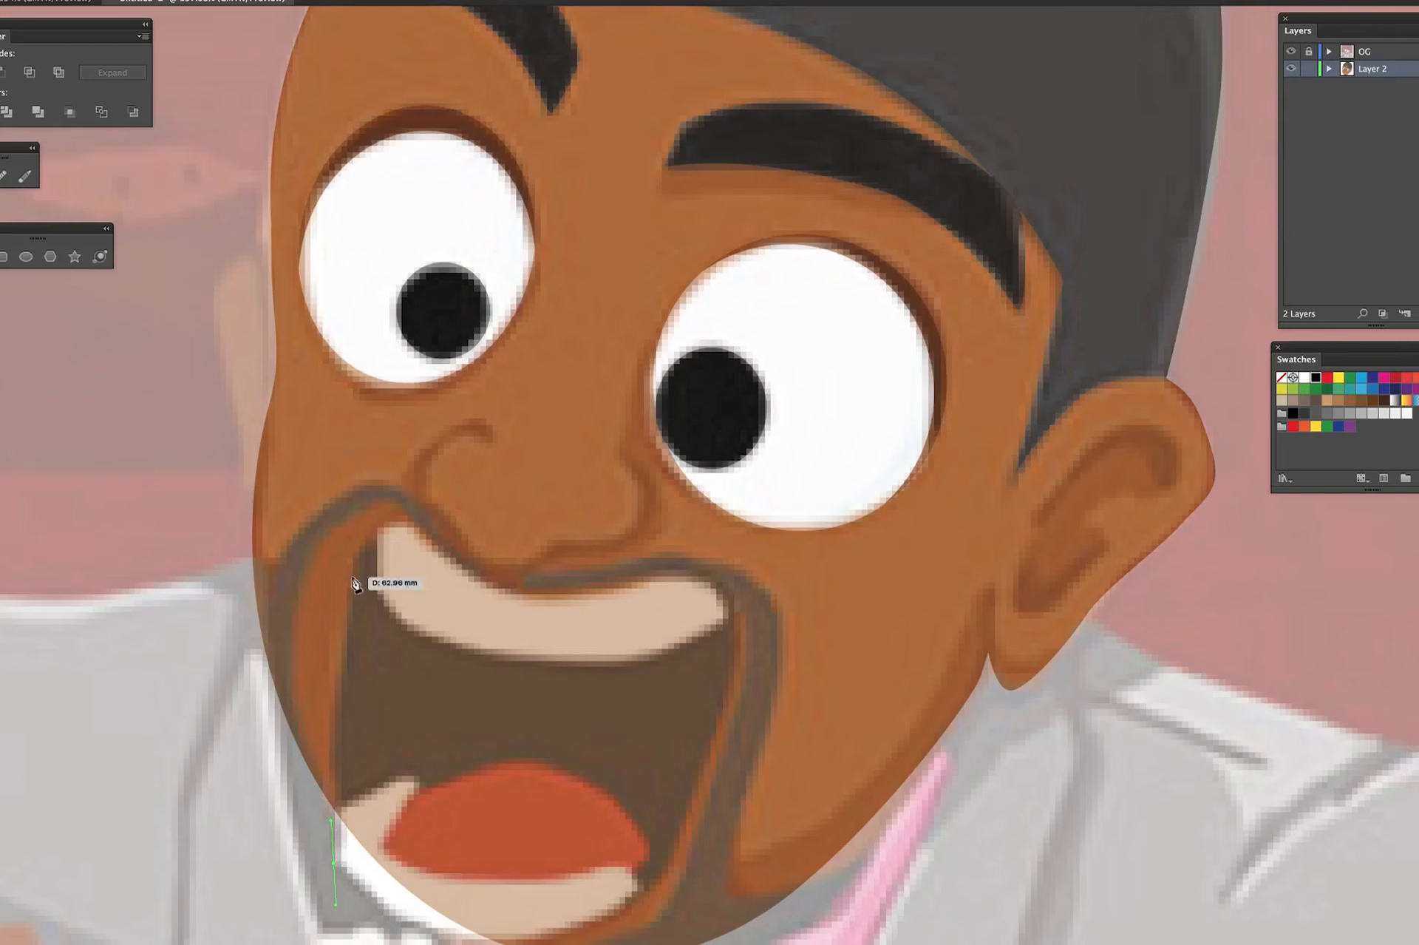
left_click_drag(351, 597, 360, 551)
left_click_drag(411, 530, 434, 549)
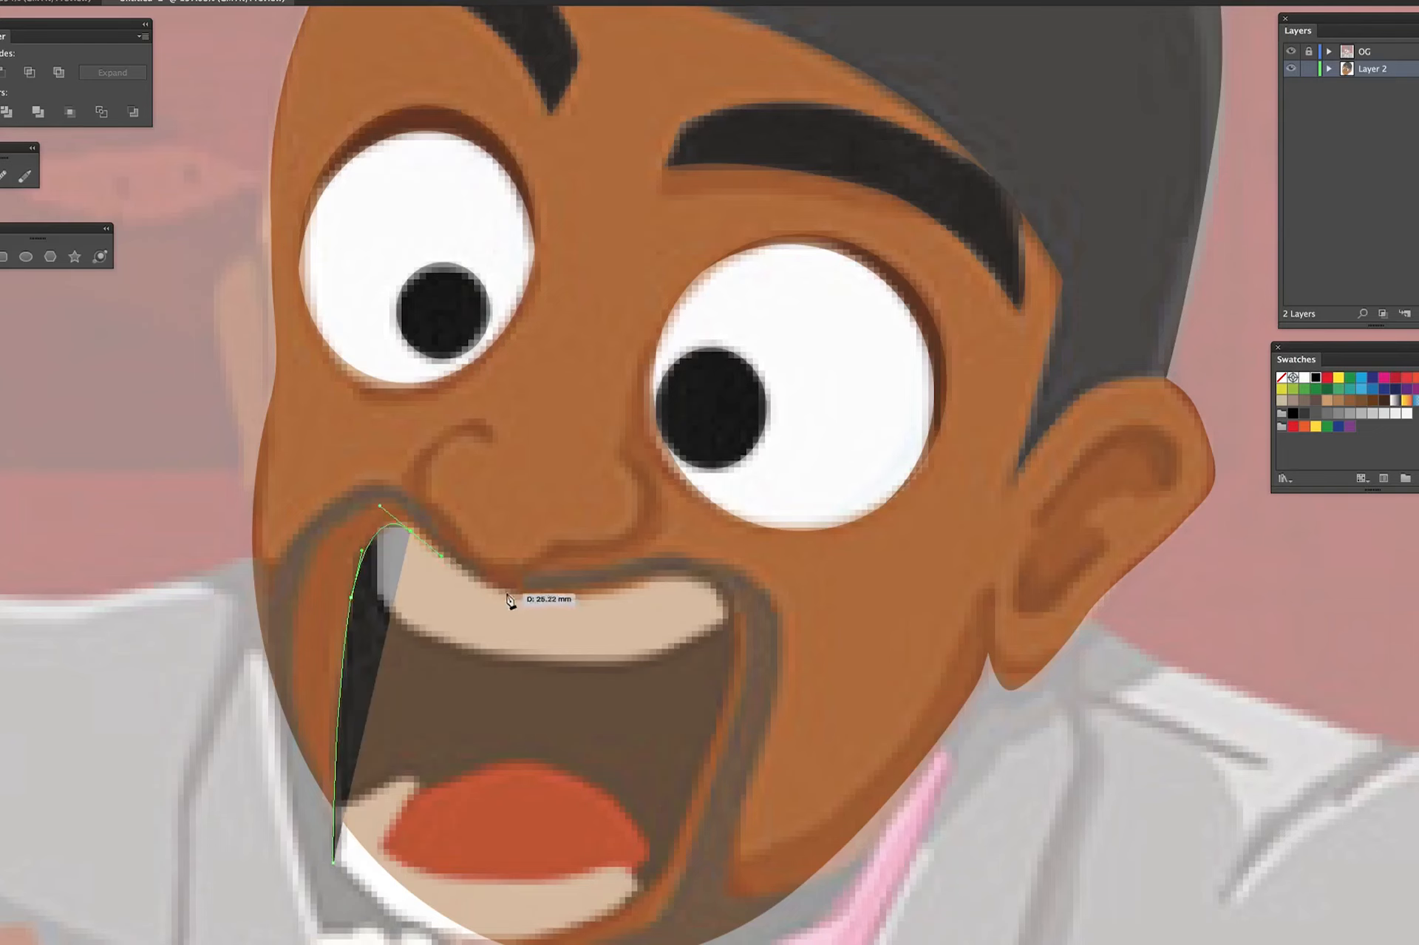
left_click_drag(507, 593, 544, 596)
left_click_drag(654, 579, 677, 577)
left_click_drag(727, 602, 735, 629)
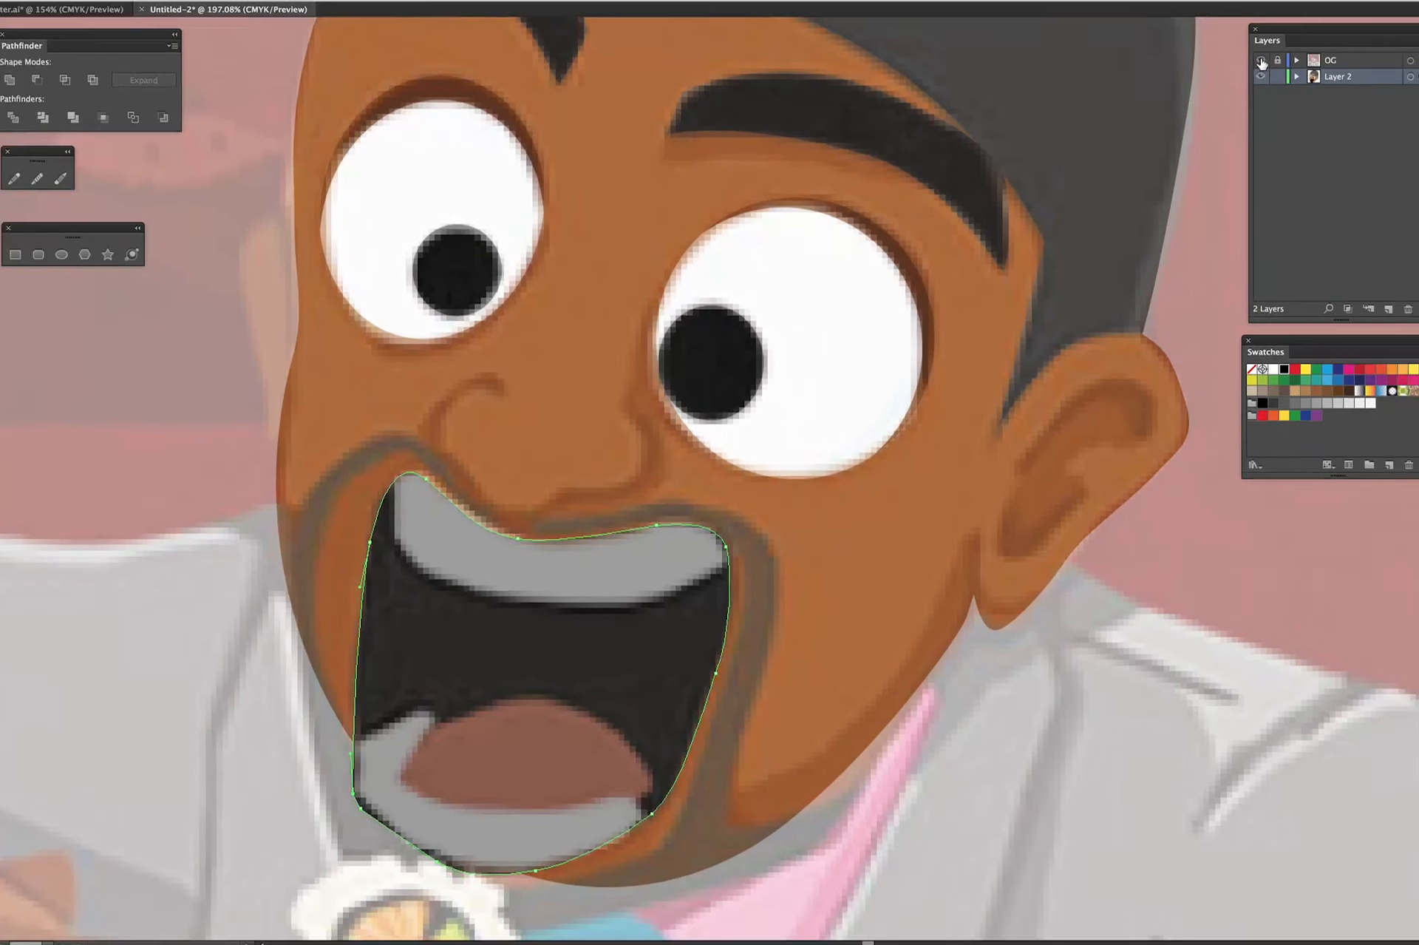
- Hide the OG layer, check the black mouth shape against the whole head, and show the OG layer again
left_click(1262, 60)
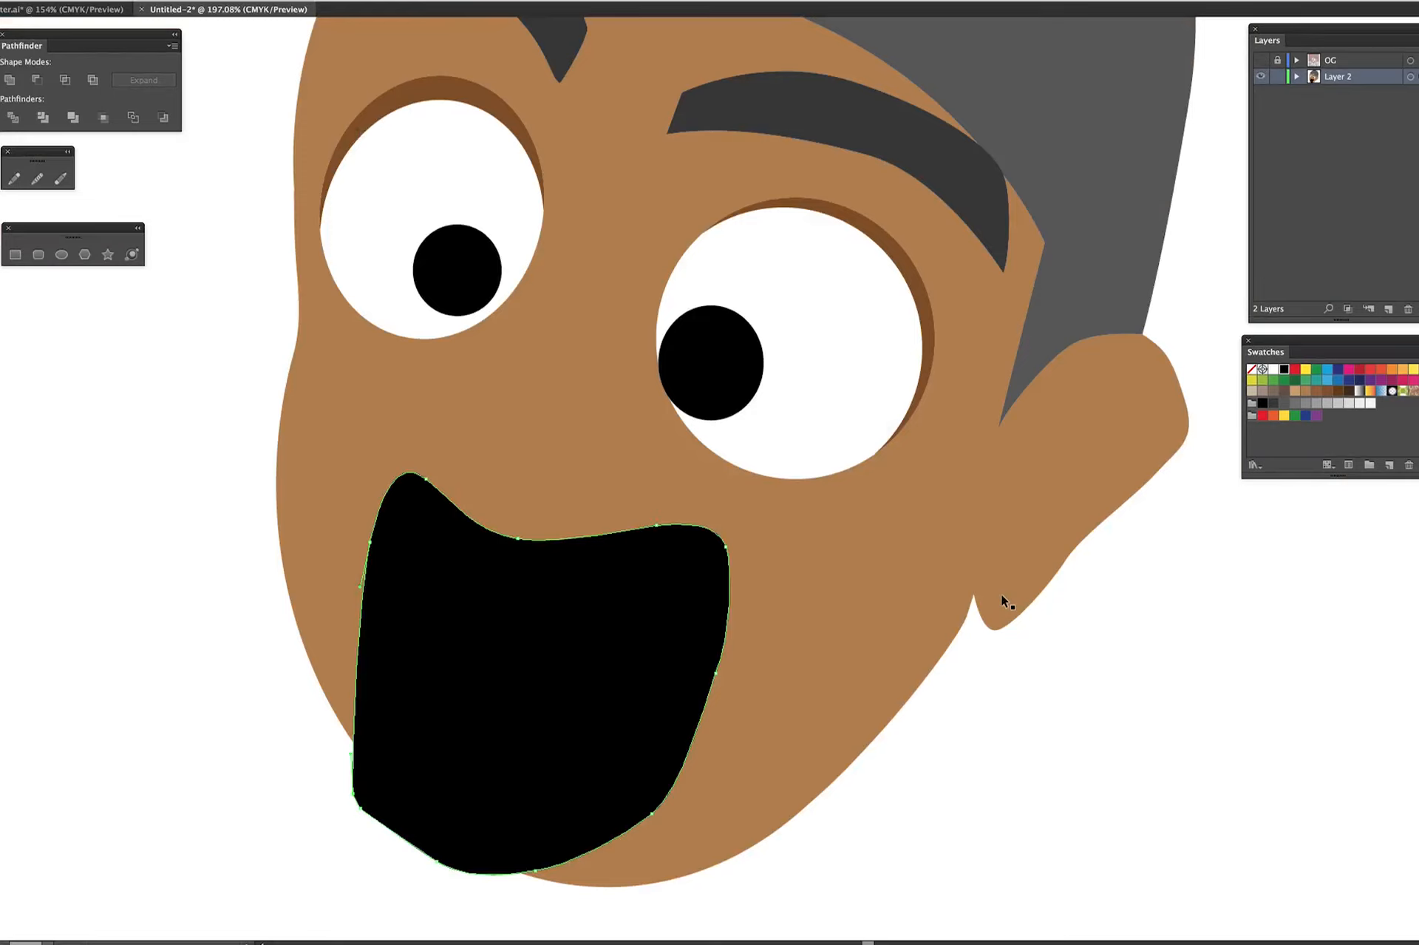
key("ctrl+0")
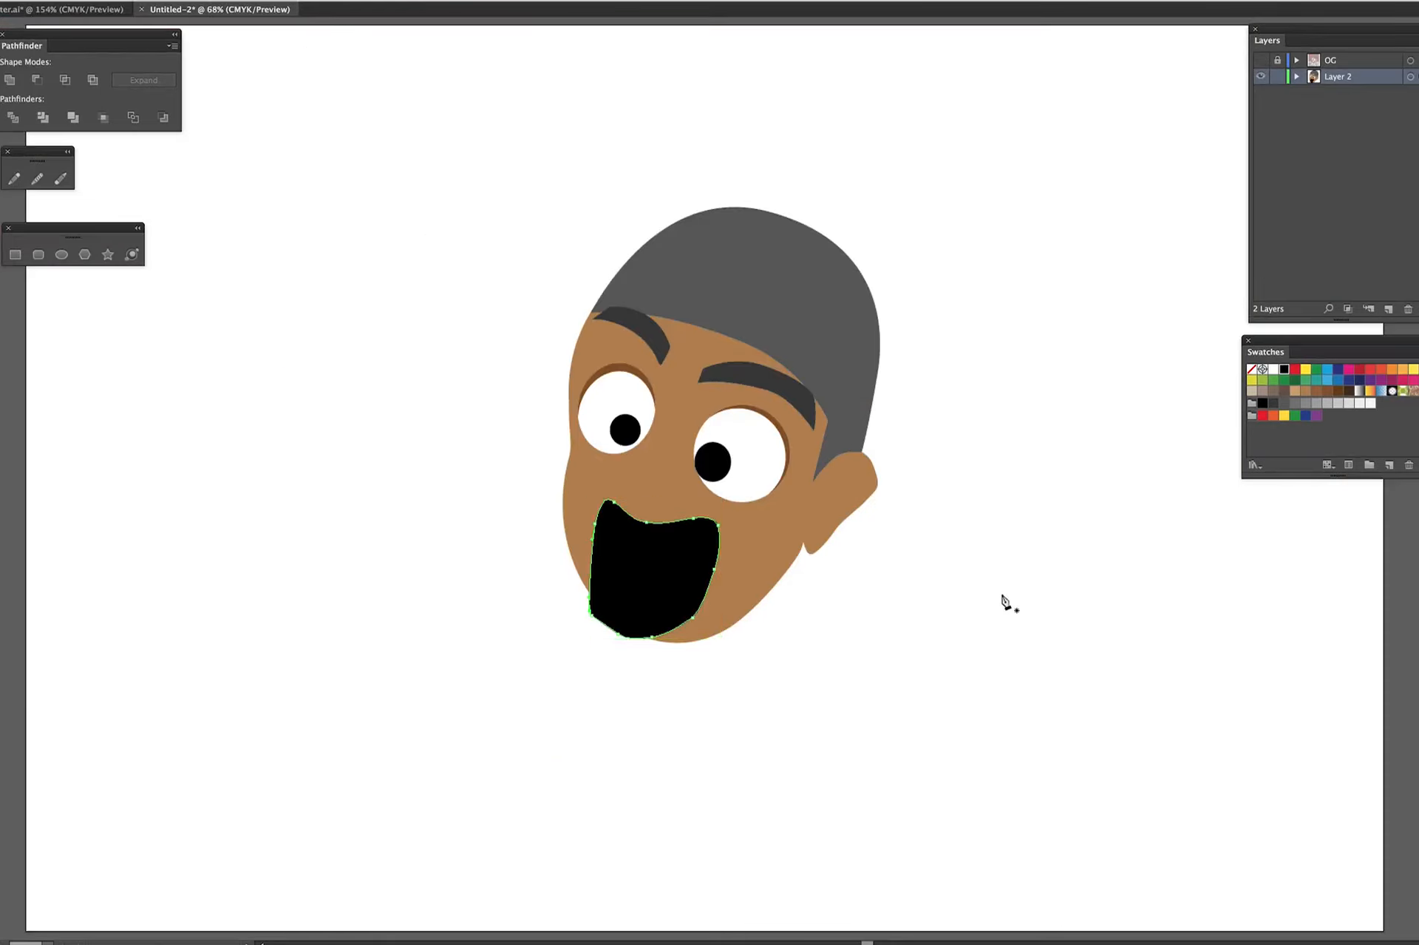
key("v")
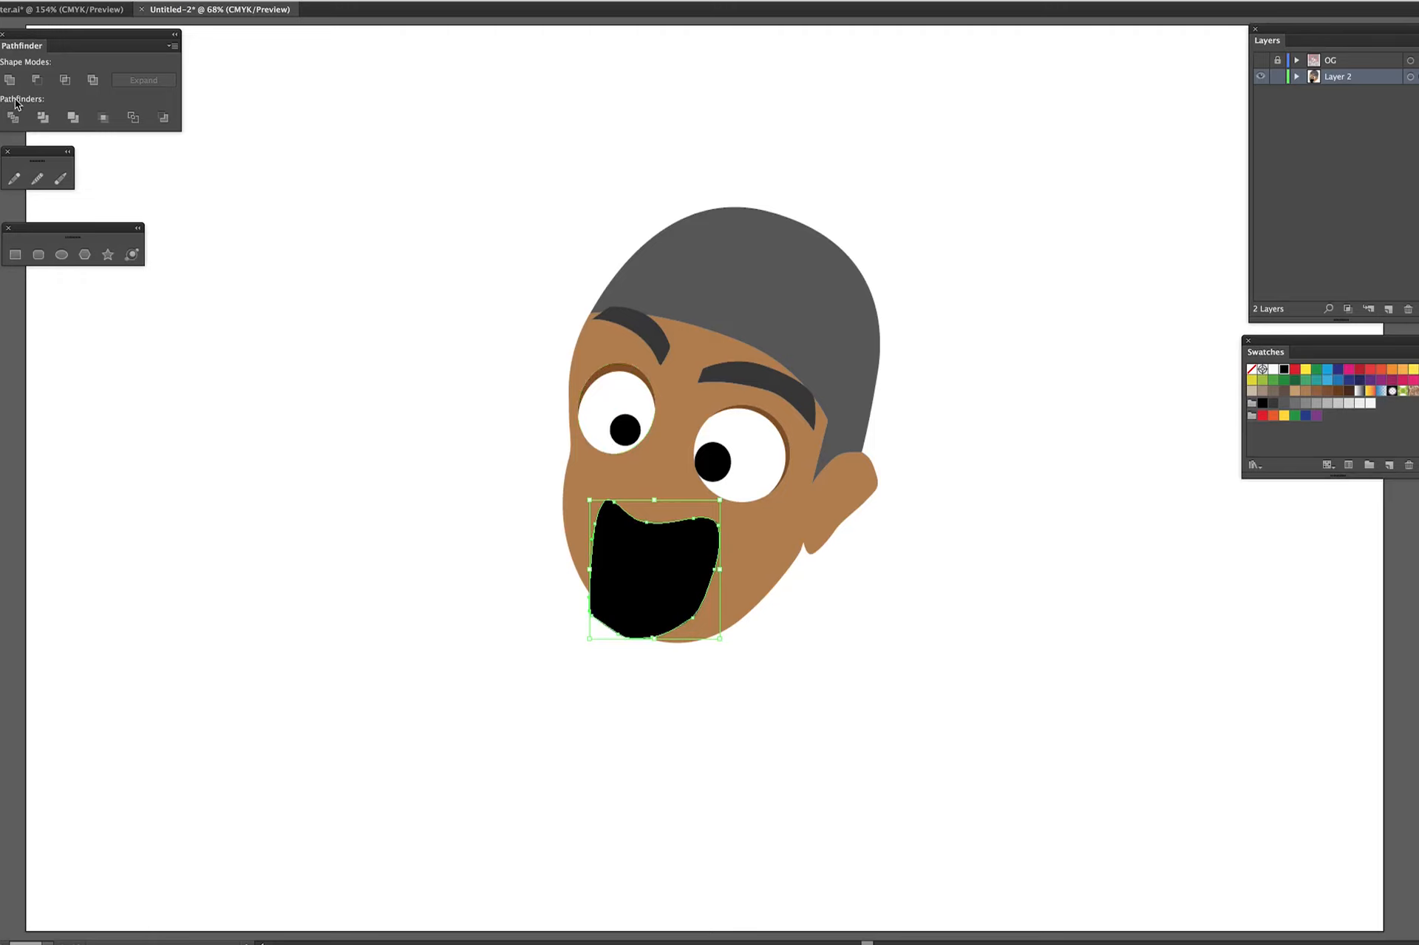
key("z")
left_click_drag(481, 348, 876, 643)
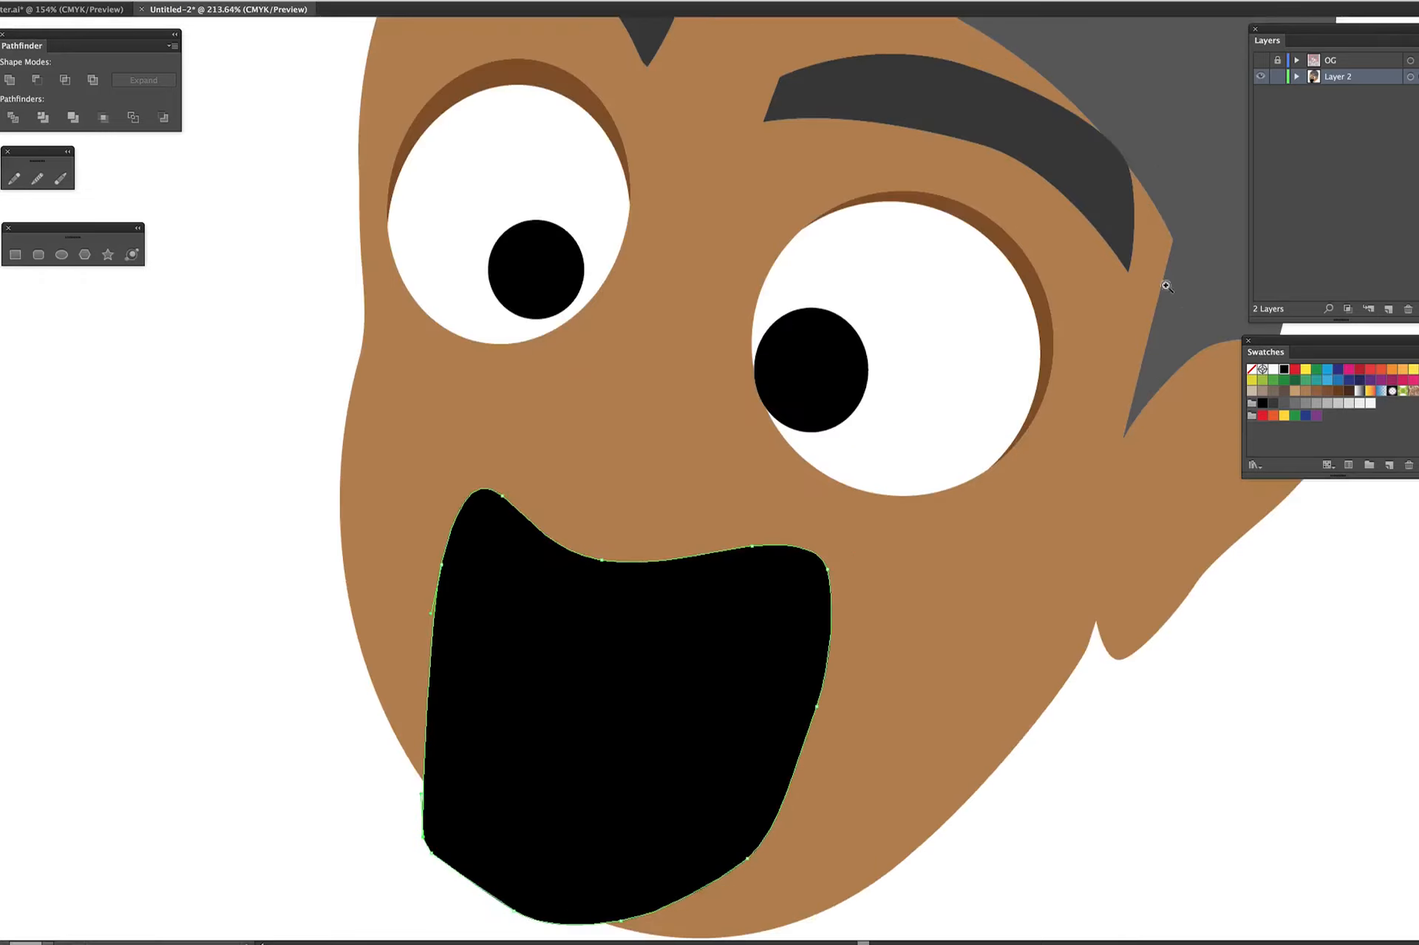
left_click(1262, 60)
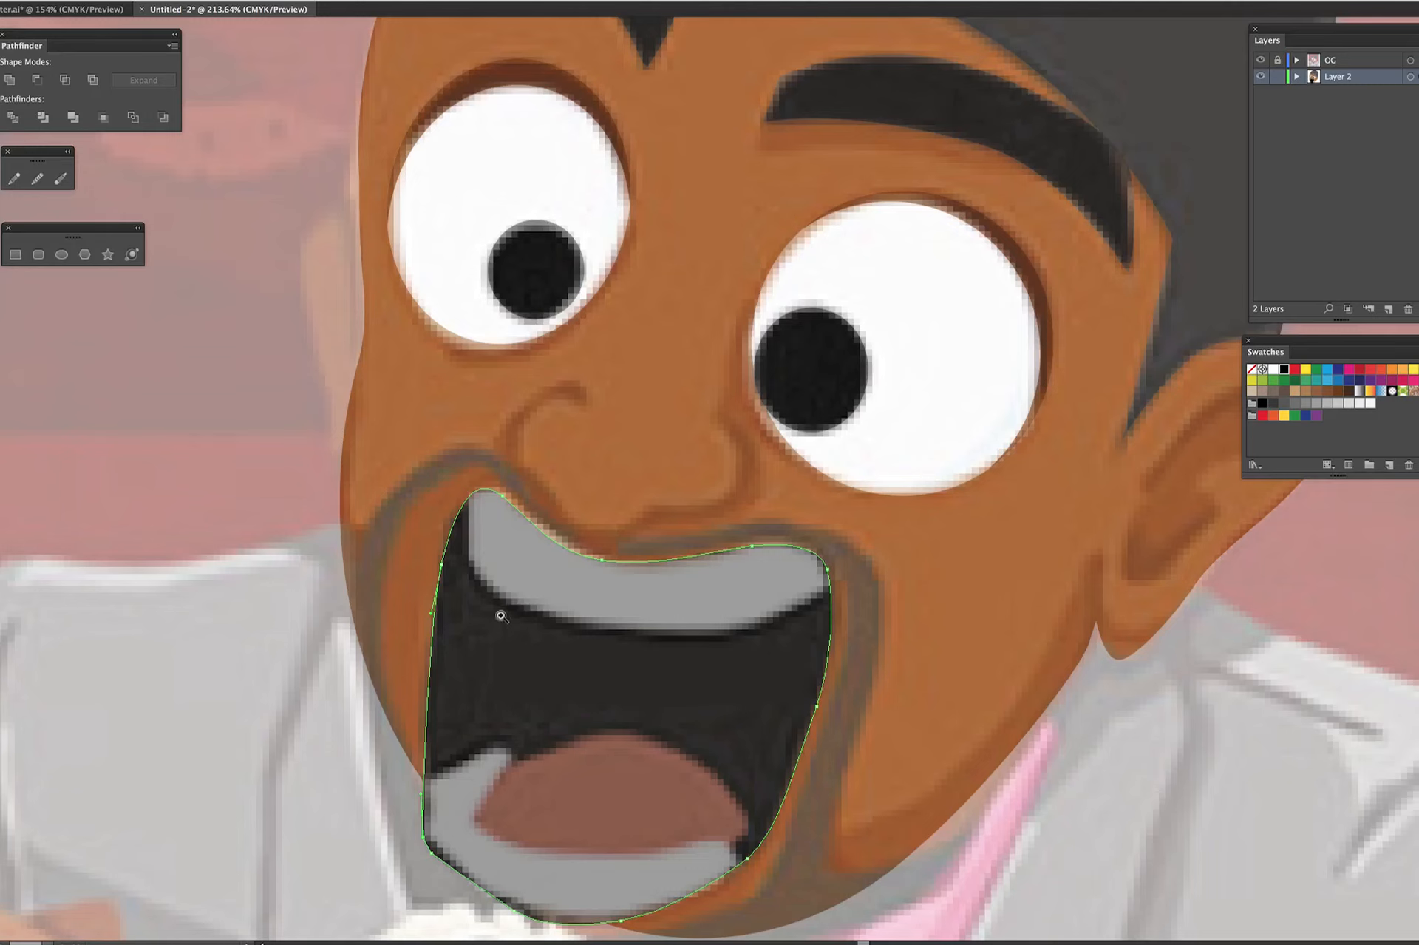
- Copy the black mouth shape, paste the duplicate in front in place, undo a trial move, and fill it white
key("v")
key("super+c")
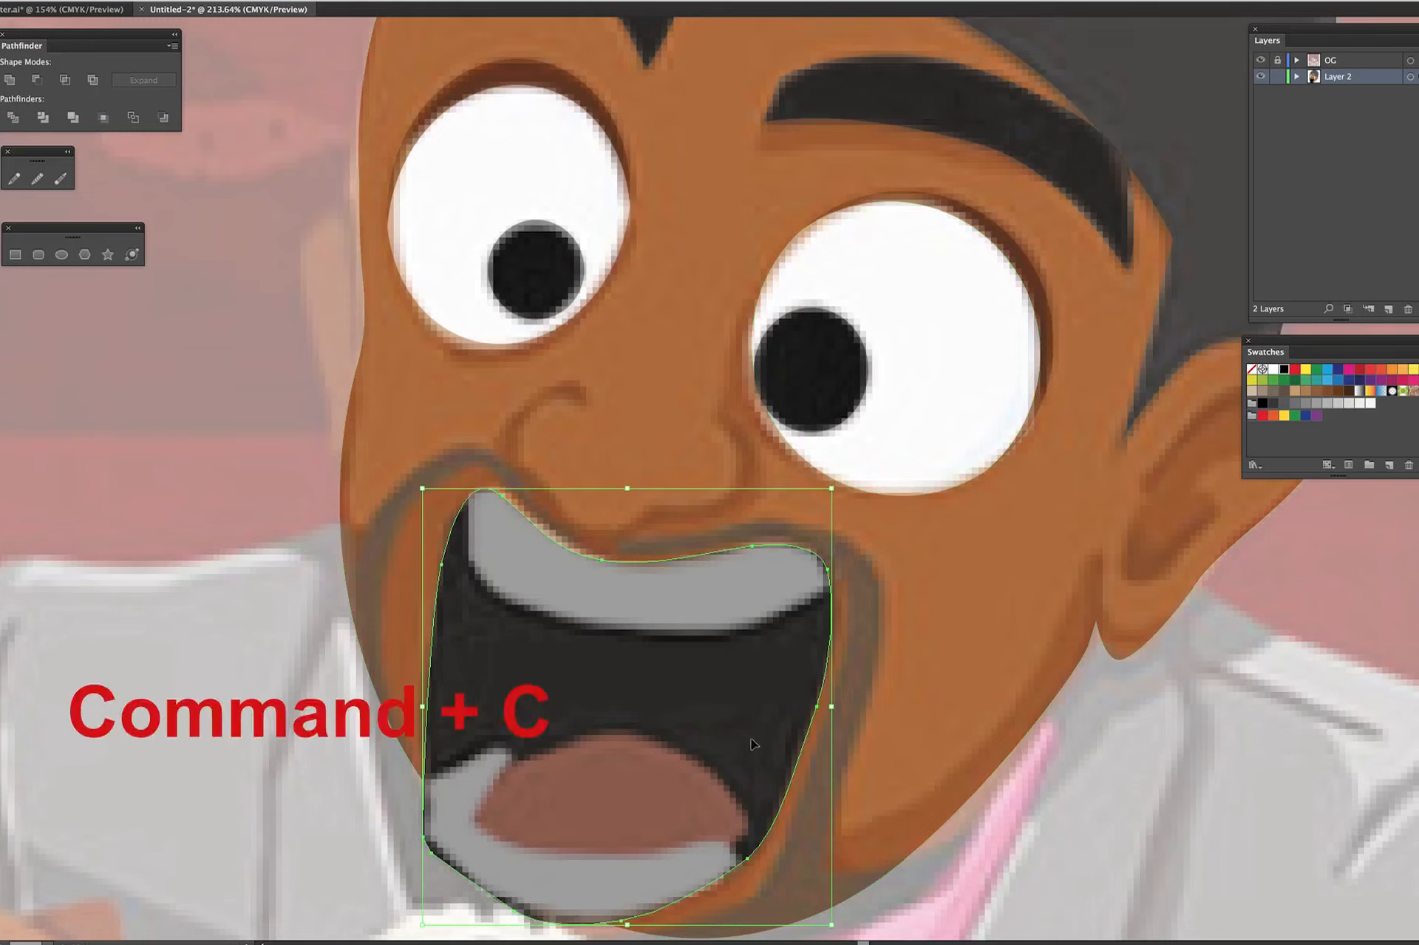
key("super+f")
left_click_drag(752, 745, 958, 738)
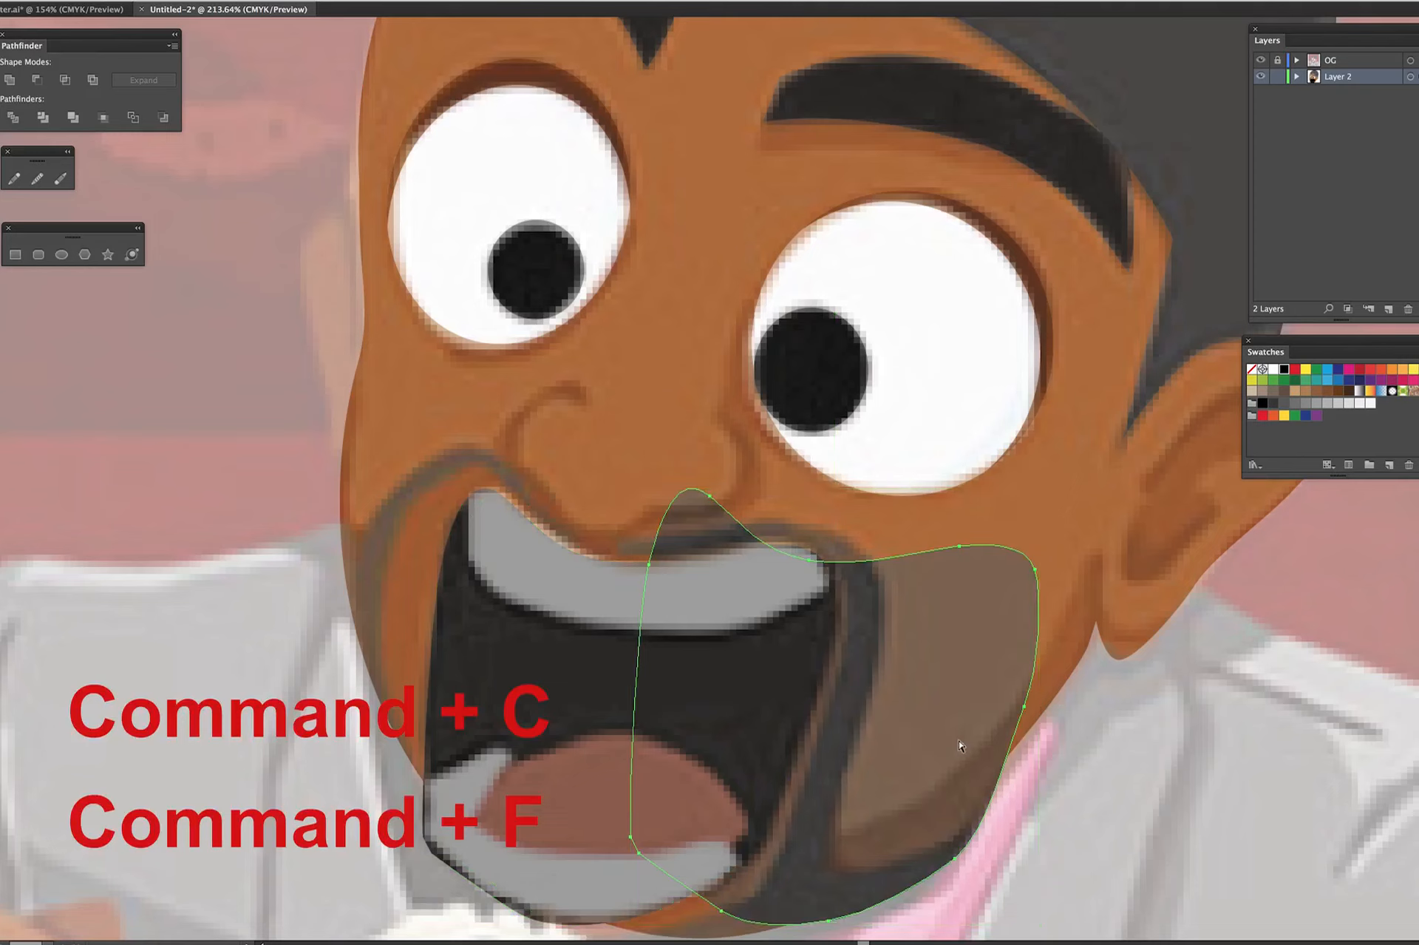
key("super+z")
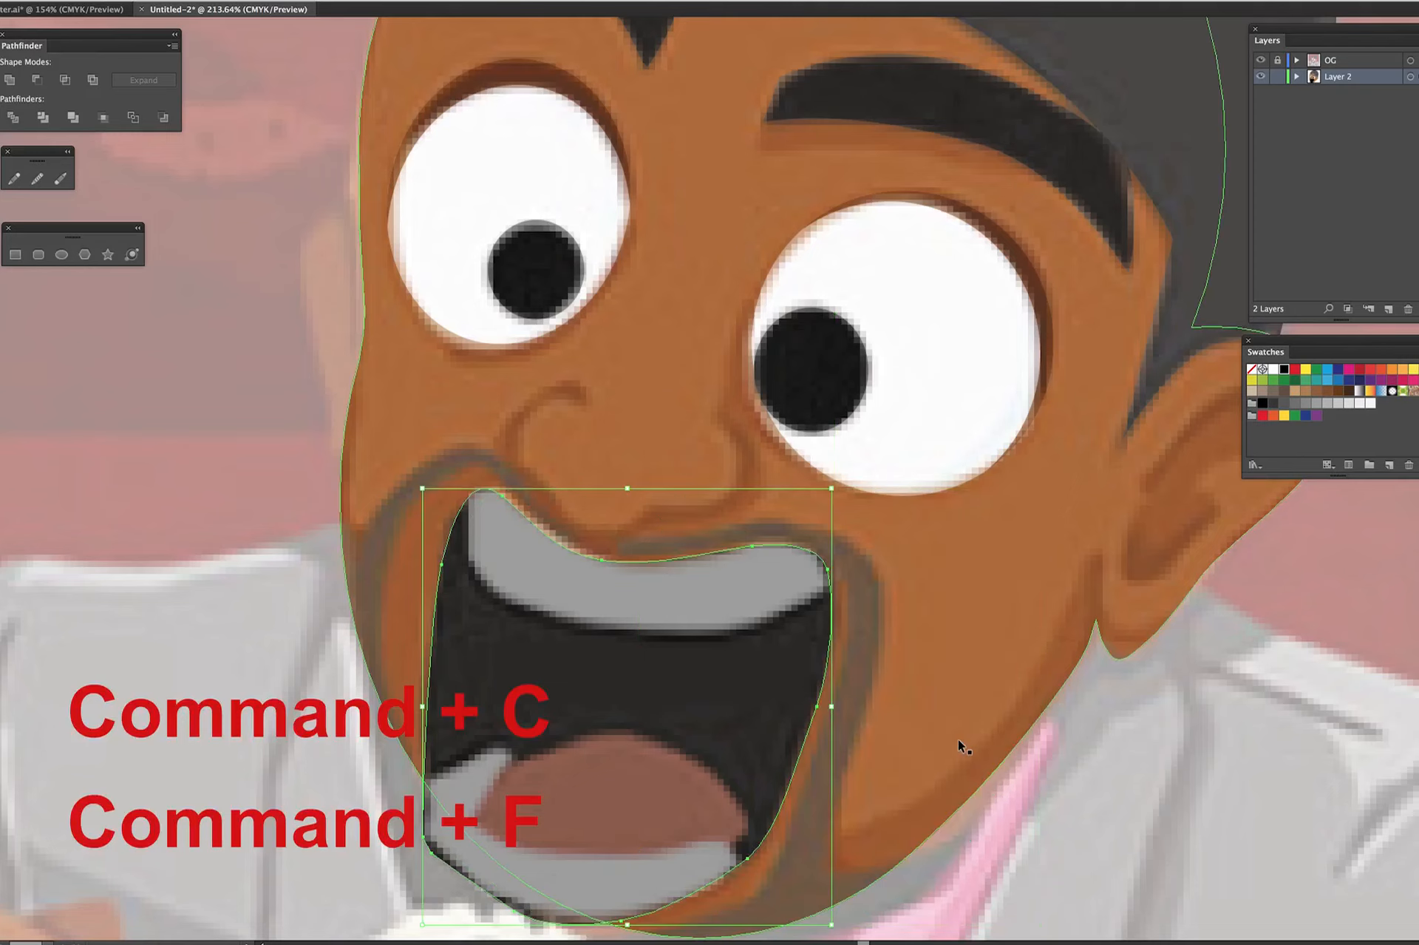
left_click(1273, 369)
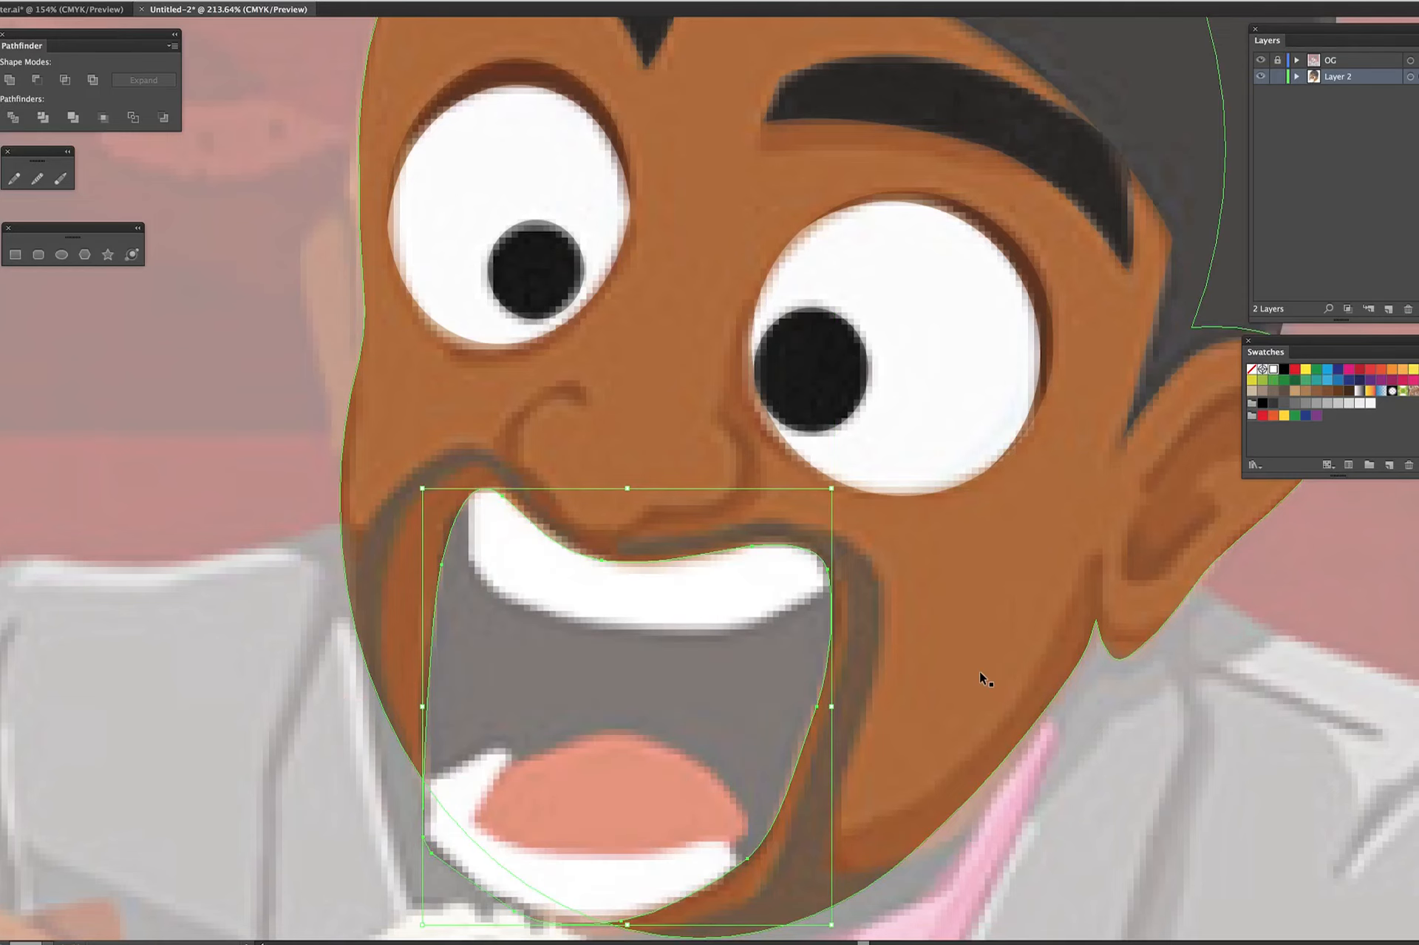
- Delete the white duplicate's anchor points along its lower edge and near side with Direct Selection, starting to reduce it to the upper teeth
scroll(841, 698, "down", 2)
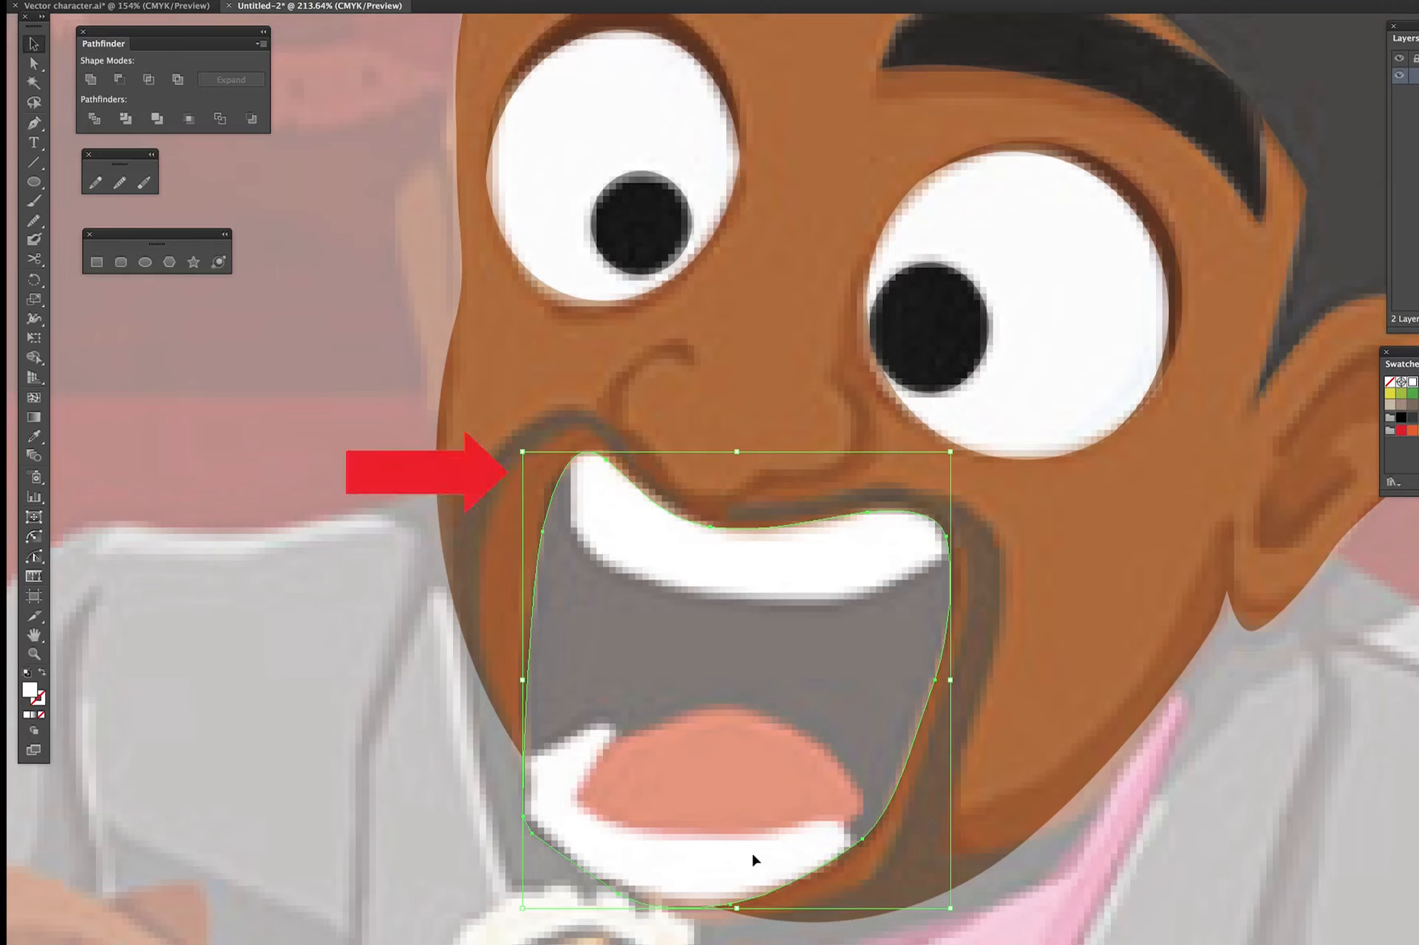
left_click(33, 66)
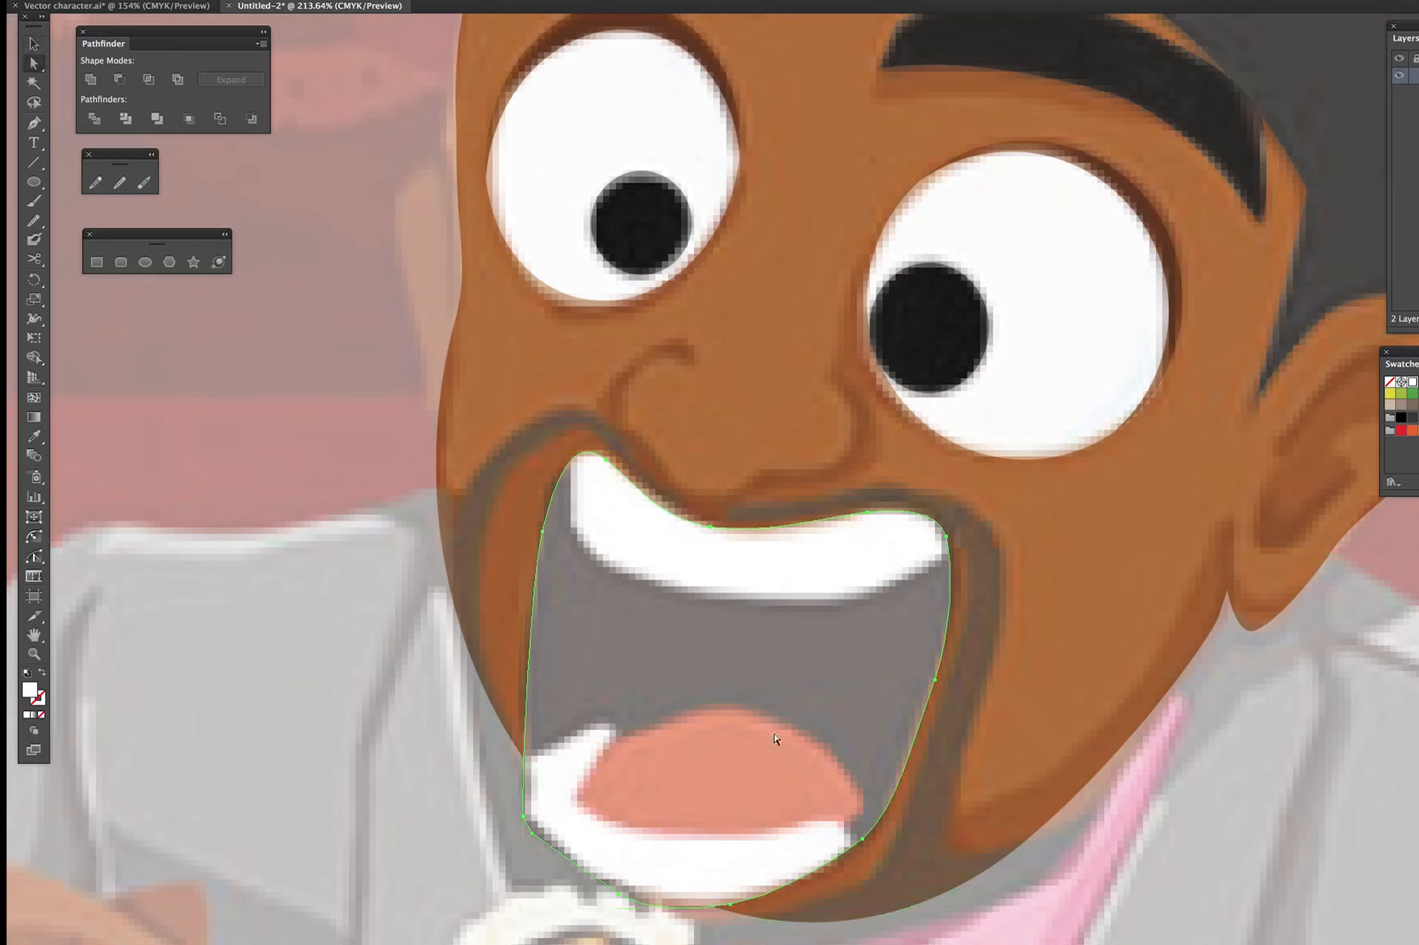
left_click(732, 907)
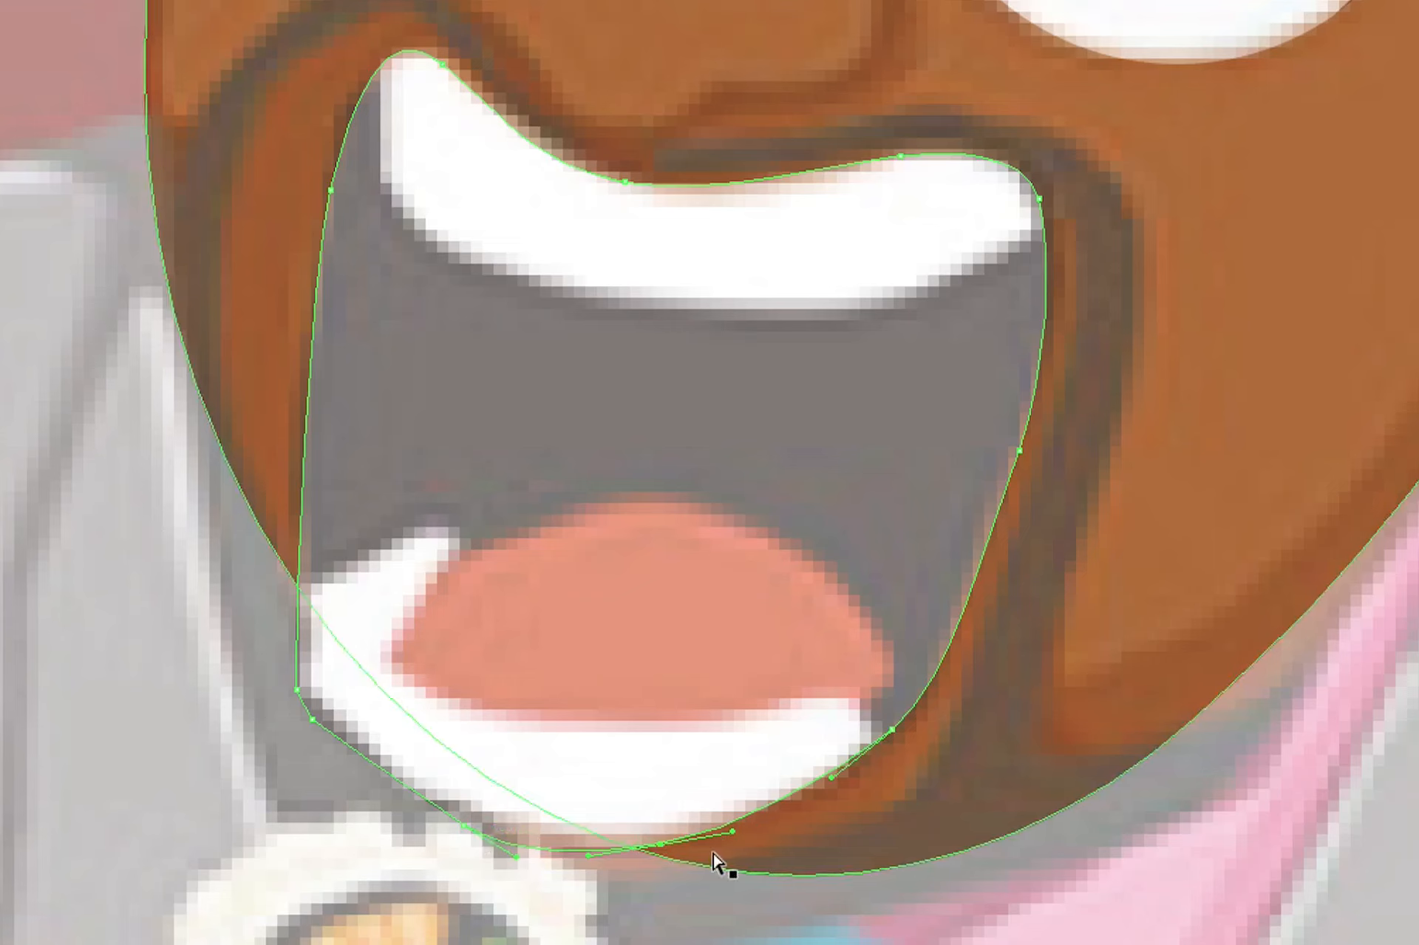
key("Delete")
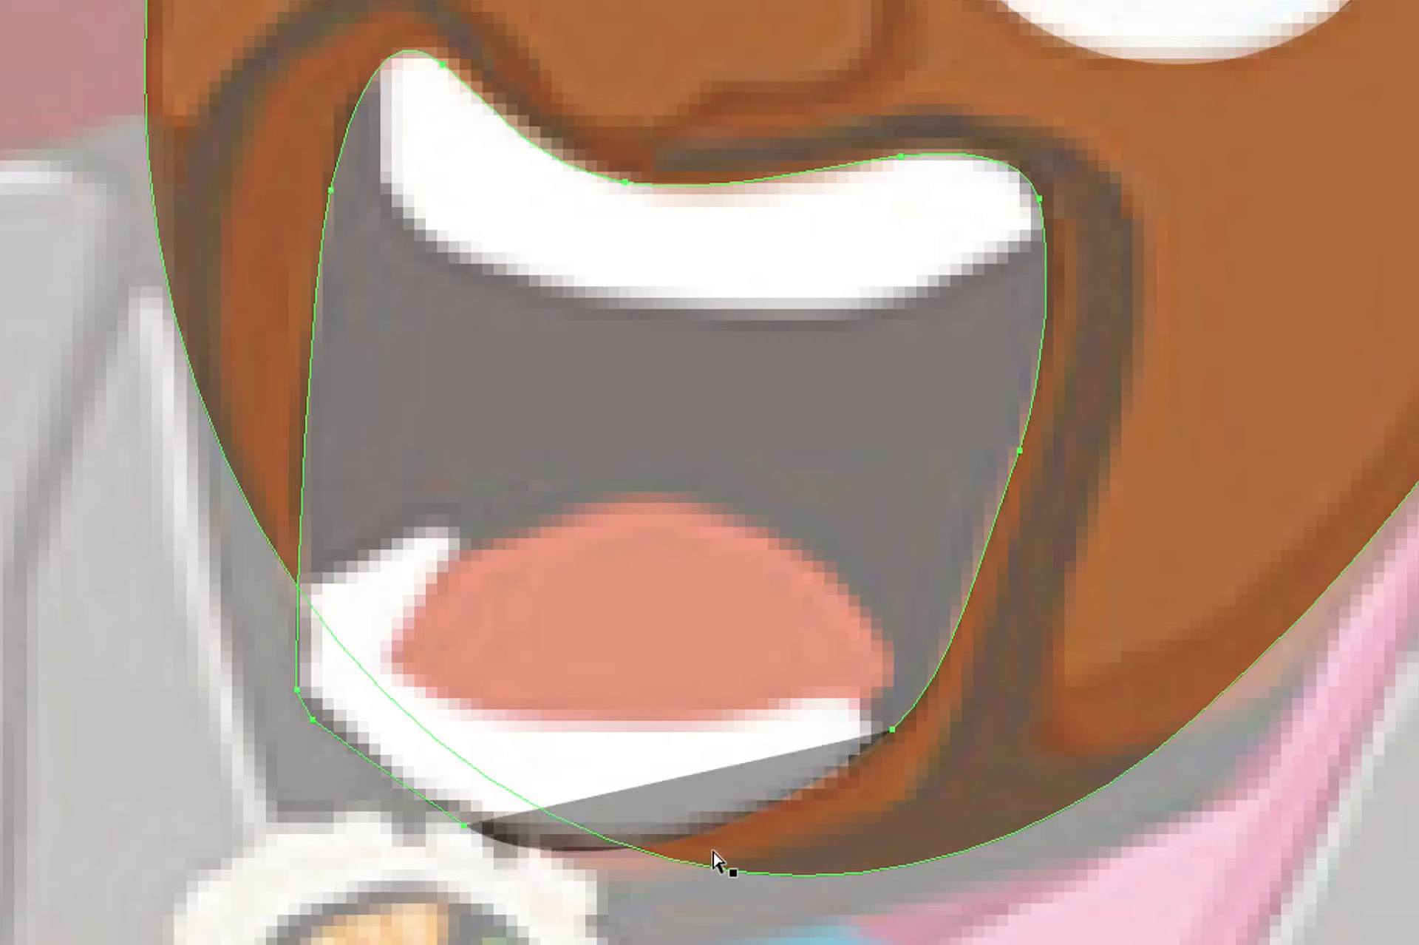
left_click(893, 731)
key("Delete")
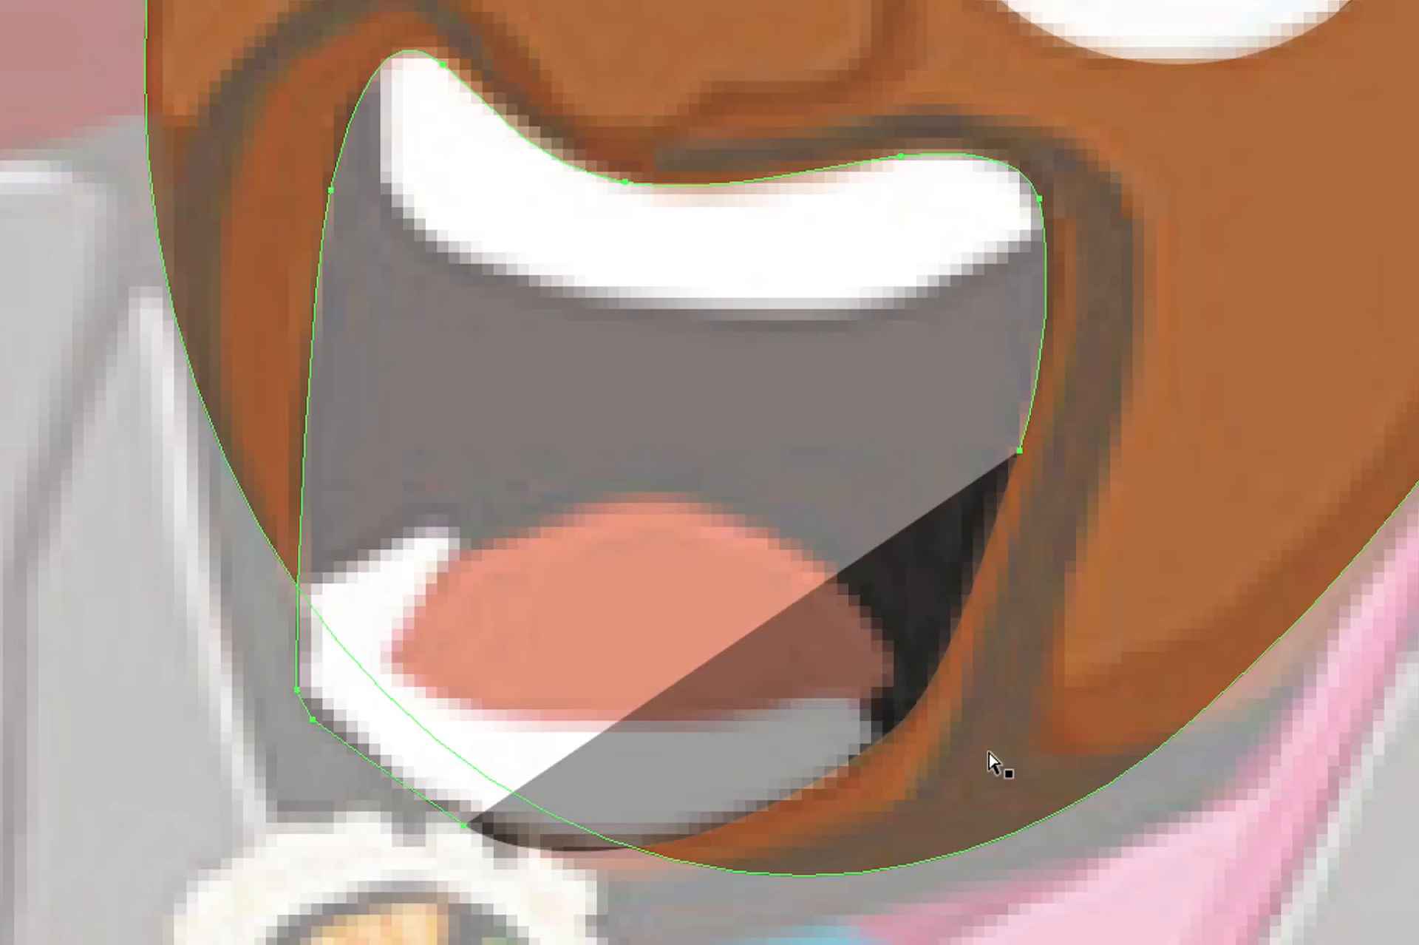
left_click(1021, 460)
key("Delete")
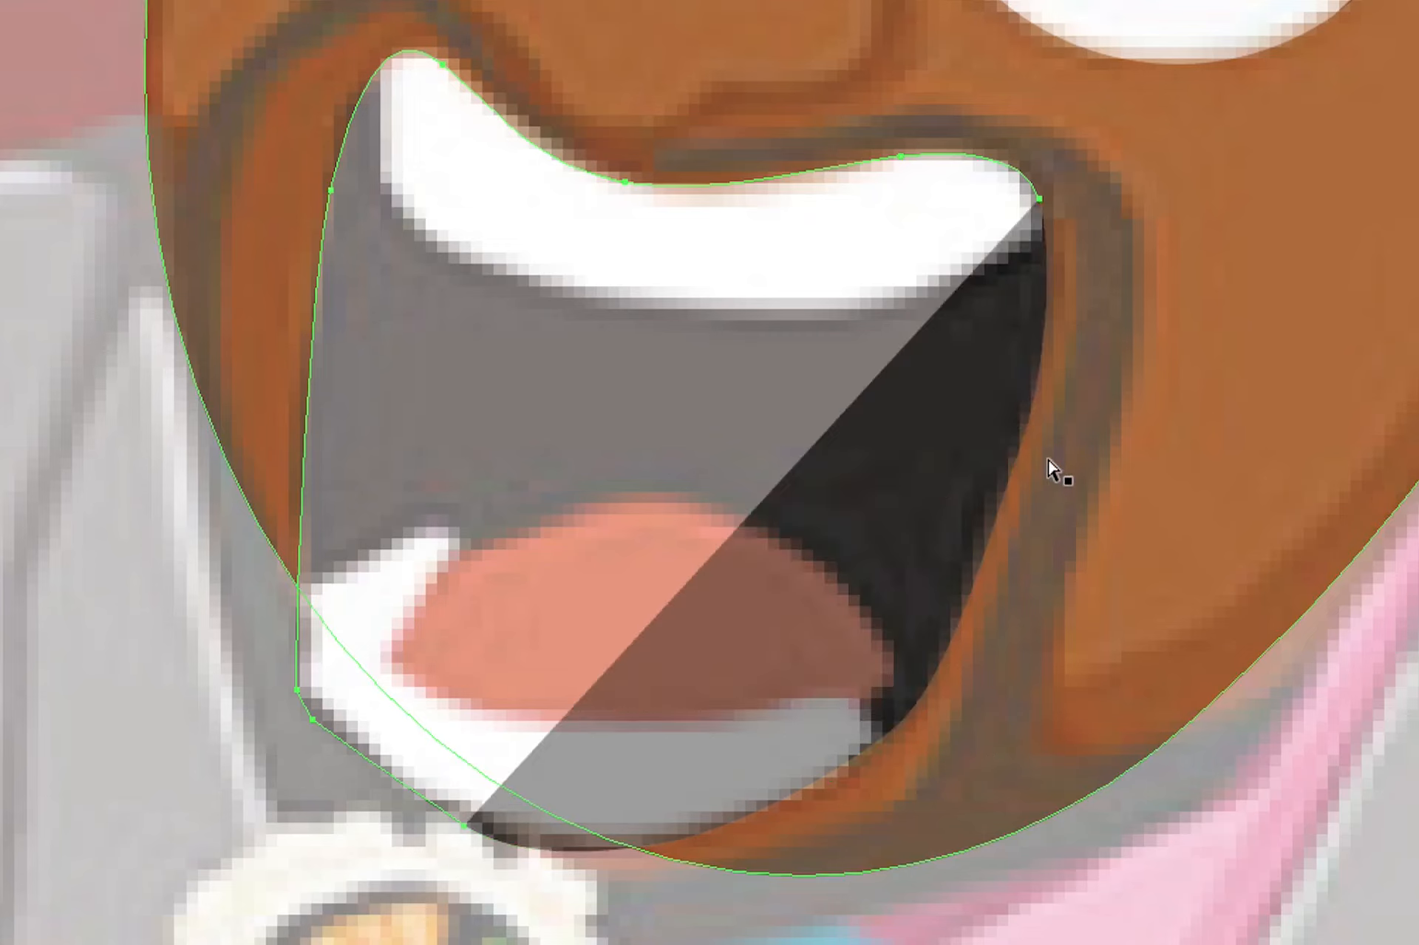
left_click(467, 826)
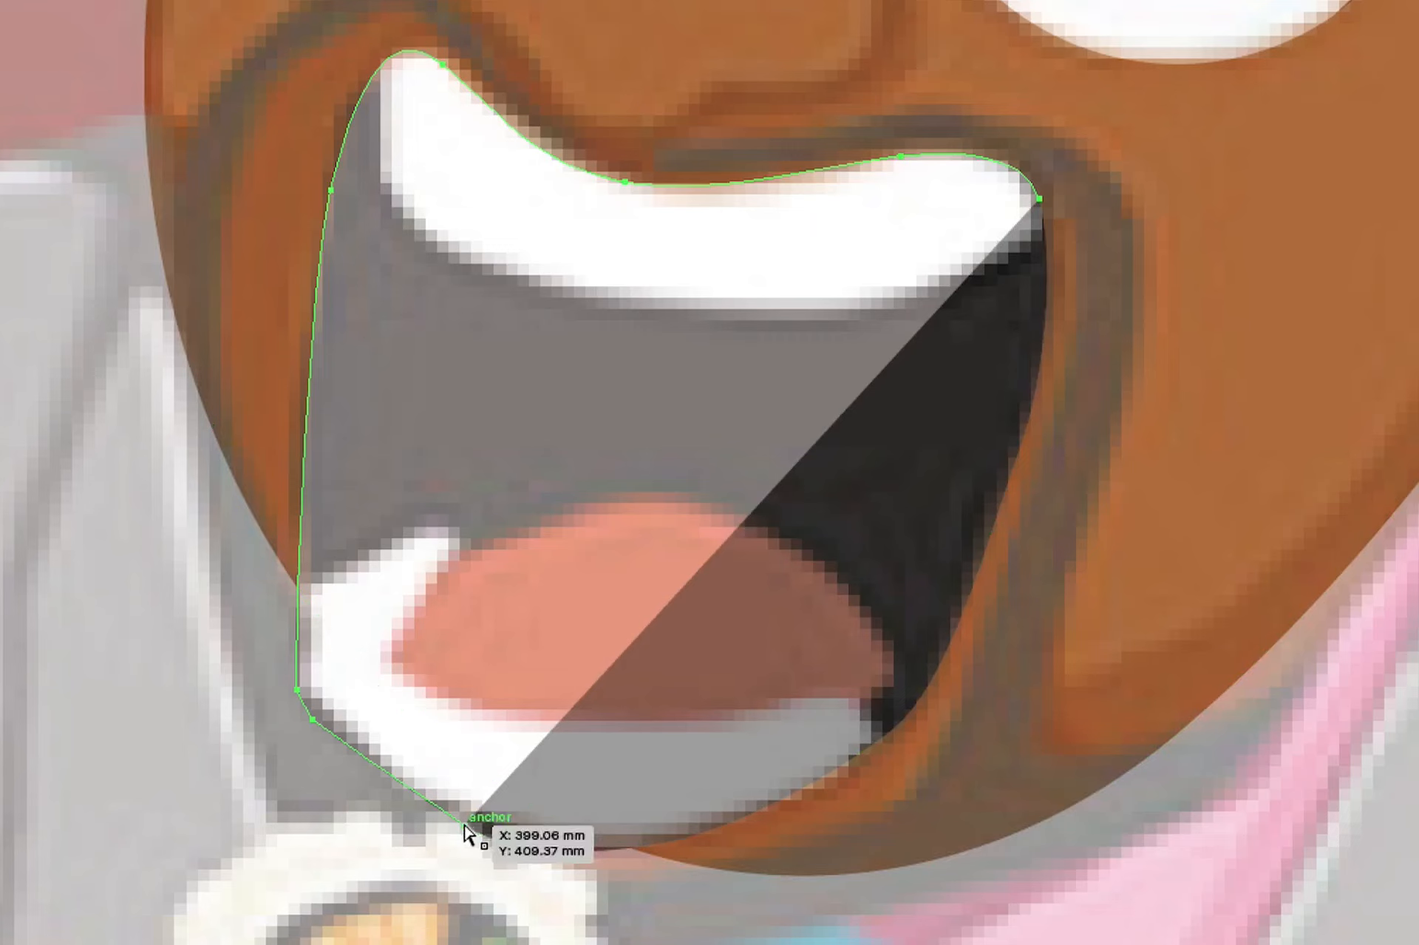
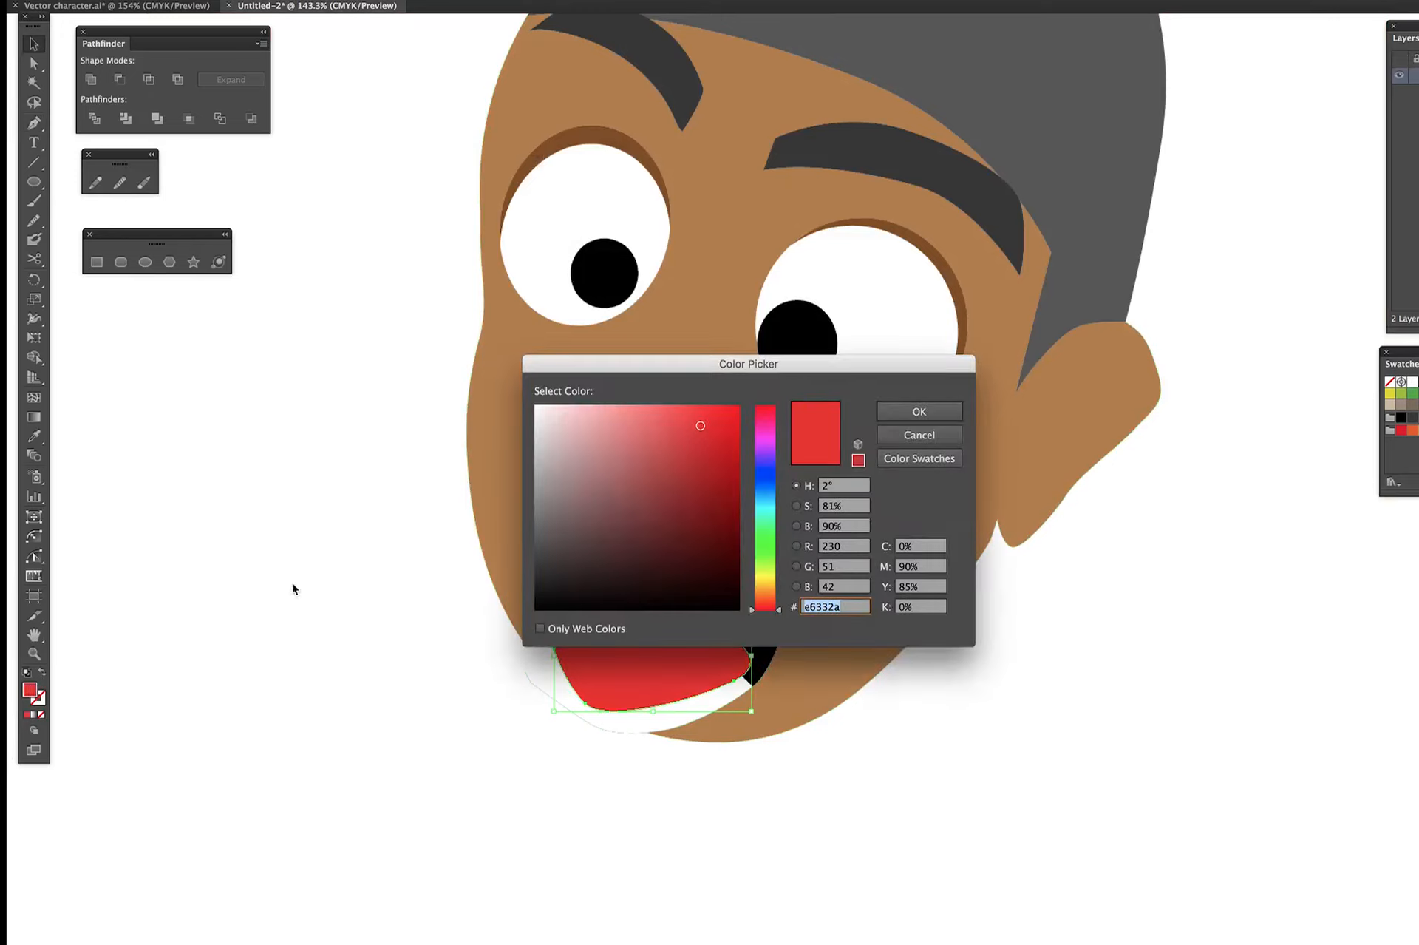
- Set the tongue's fill colour to e0662f and move it behind the lower teeth in the layer order
type("e0662f")
key("Return")
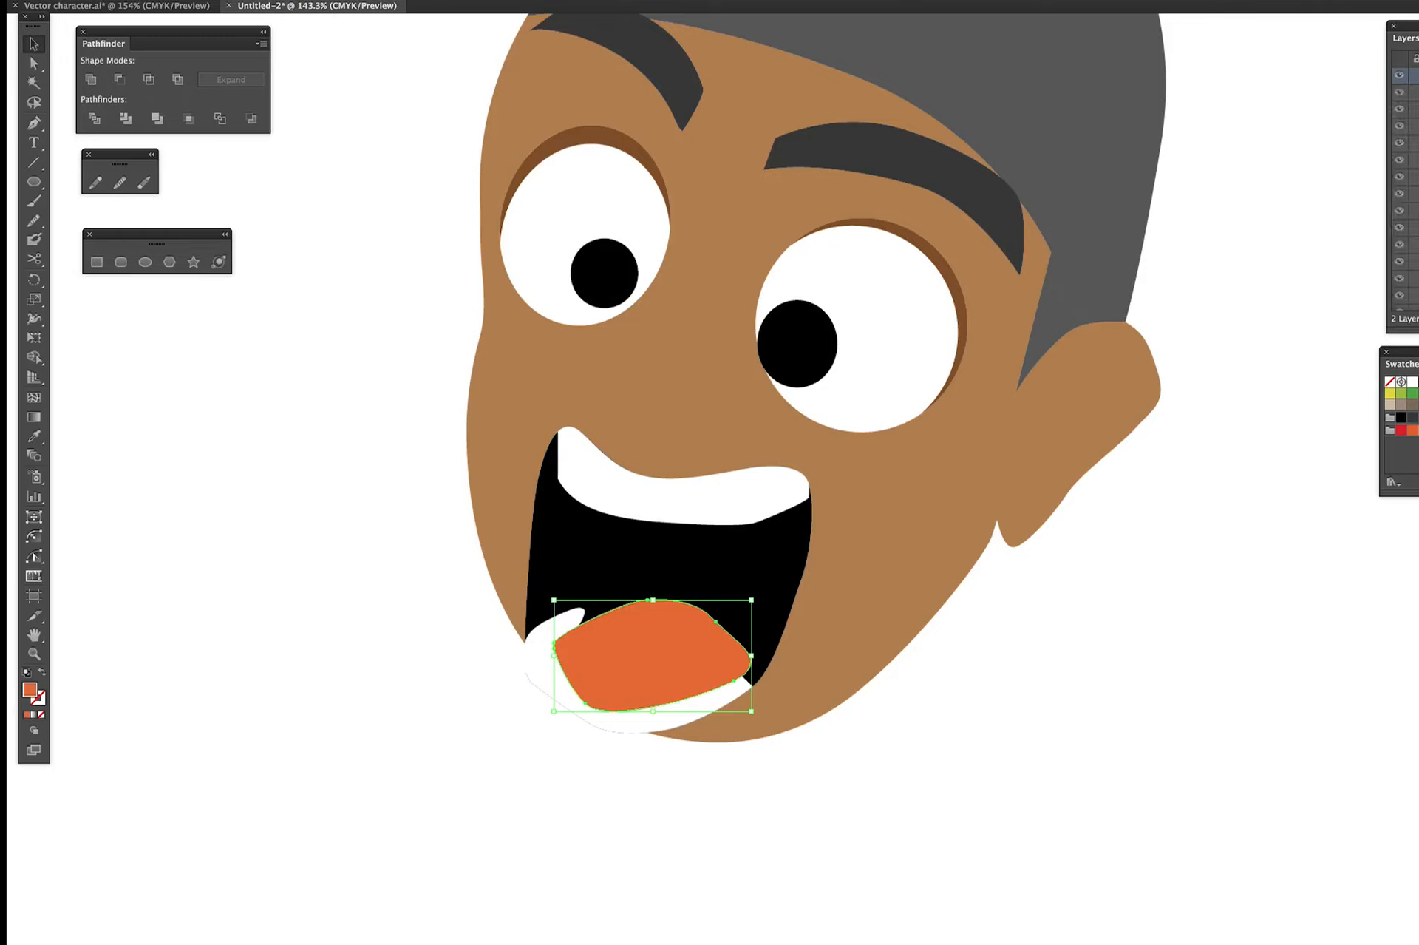
left_click_drag(1408, 91, 1408, 116)
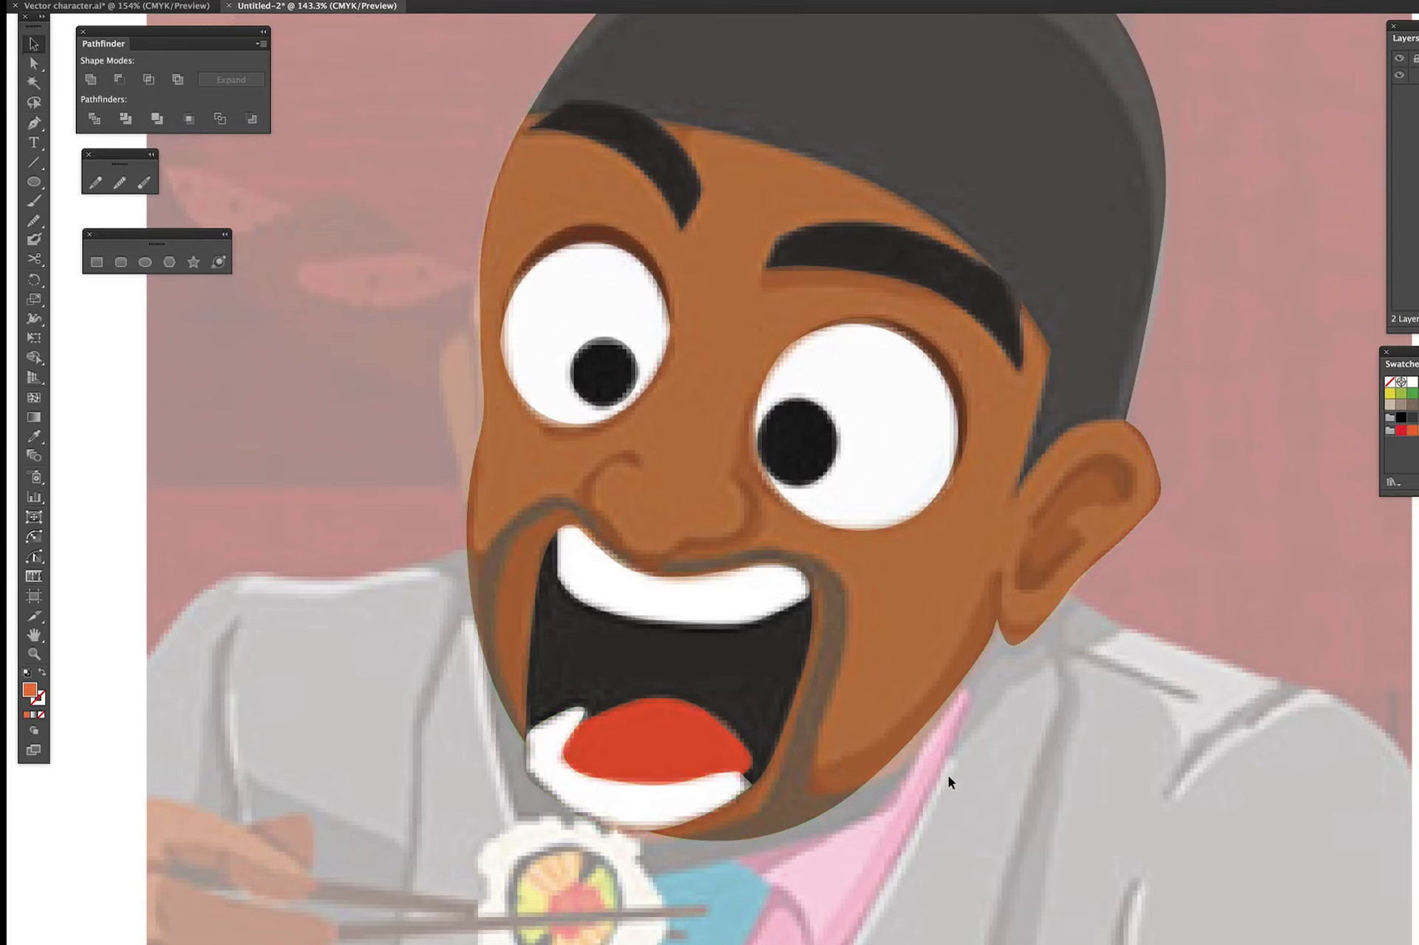
- Trace the goatee's outer outline around the mouth and chin as a closed dark grey Pen shape, and hide the OG layer
key("p")
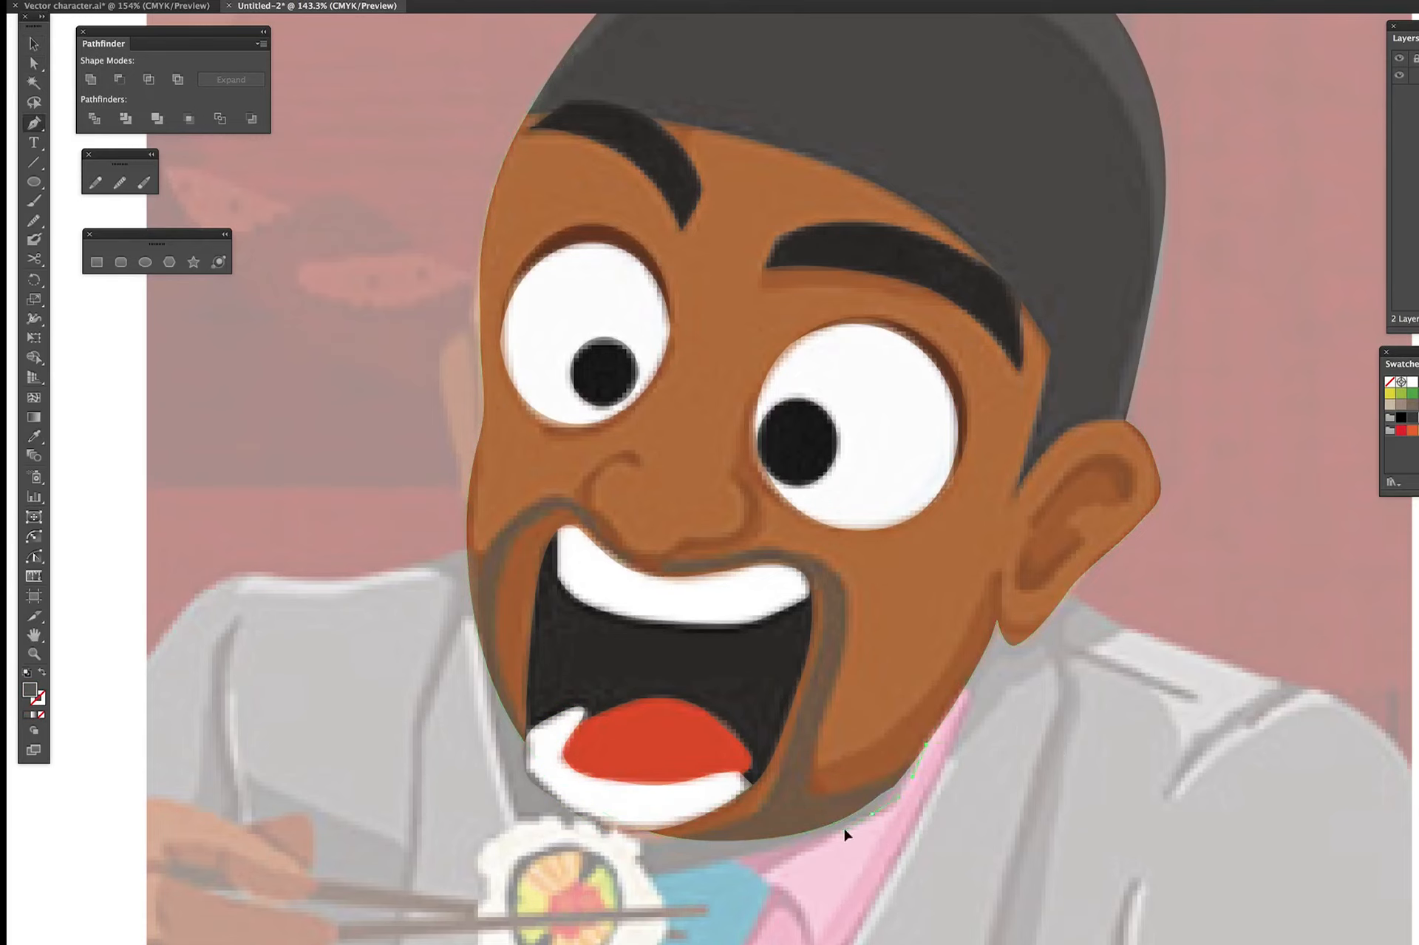
left_click(924, 742)
left_click(629, 876)
left_click(484, 650)
left_click(492, 540)
left_click(507, 520)
left_click_drag(563, 492, 584, 510)
left_click(638, 563)
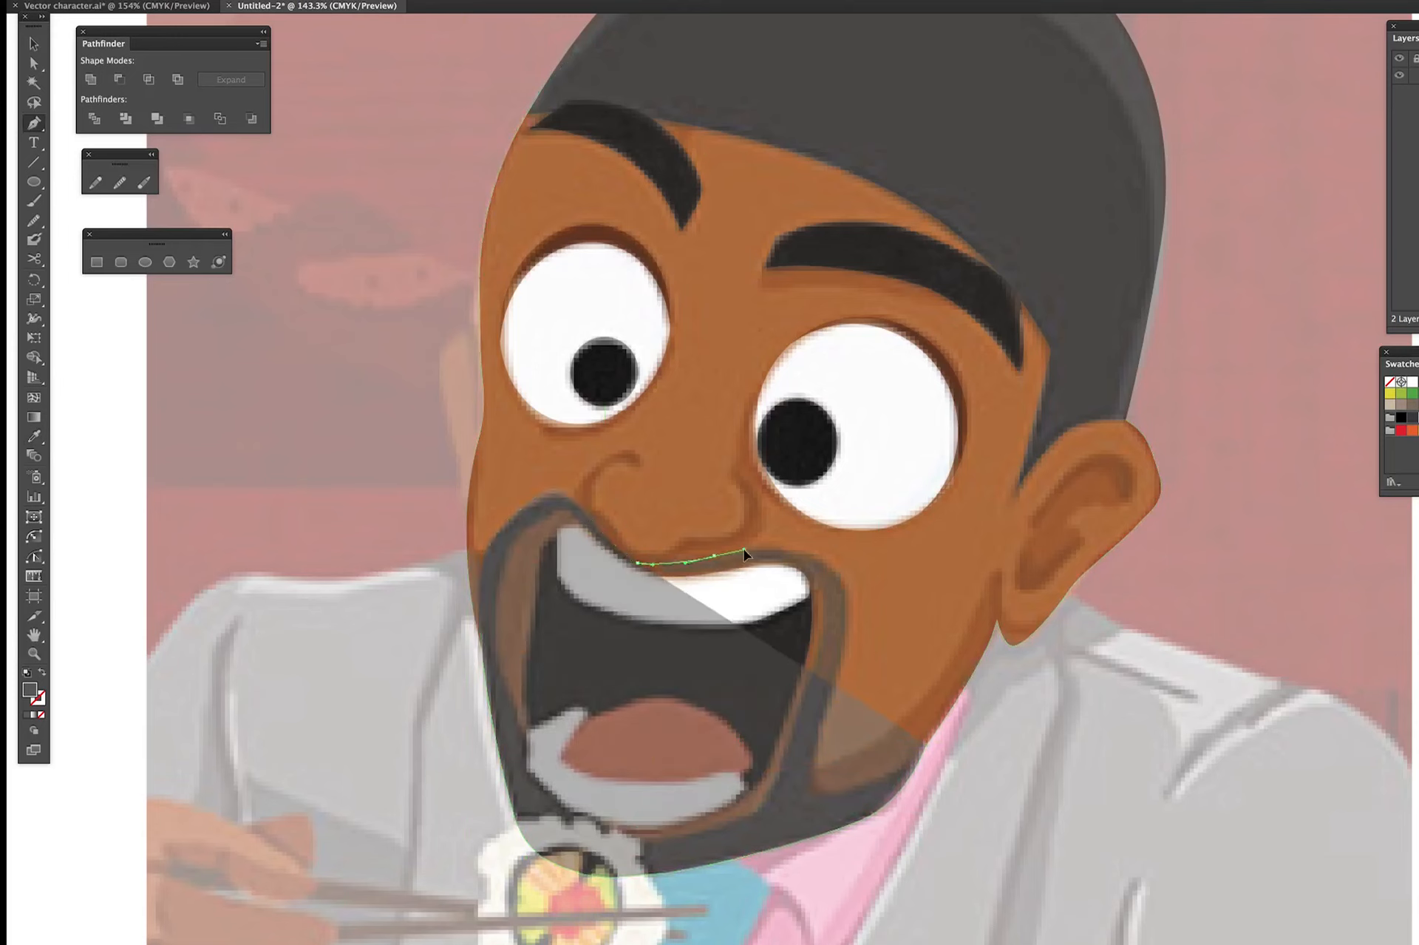
left_click(715, 556)
left_click(797, 549)
left_click(845, 607)
left_click(825, 715)
left_click(823, 794)
left_click(874, 781)
left_click(925, 743)
left_click(1398, 60)
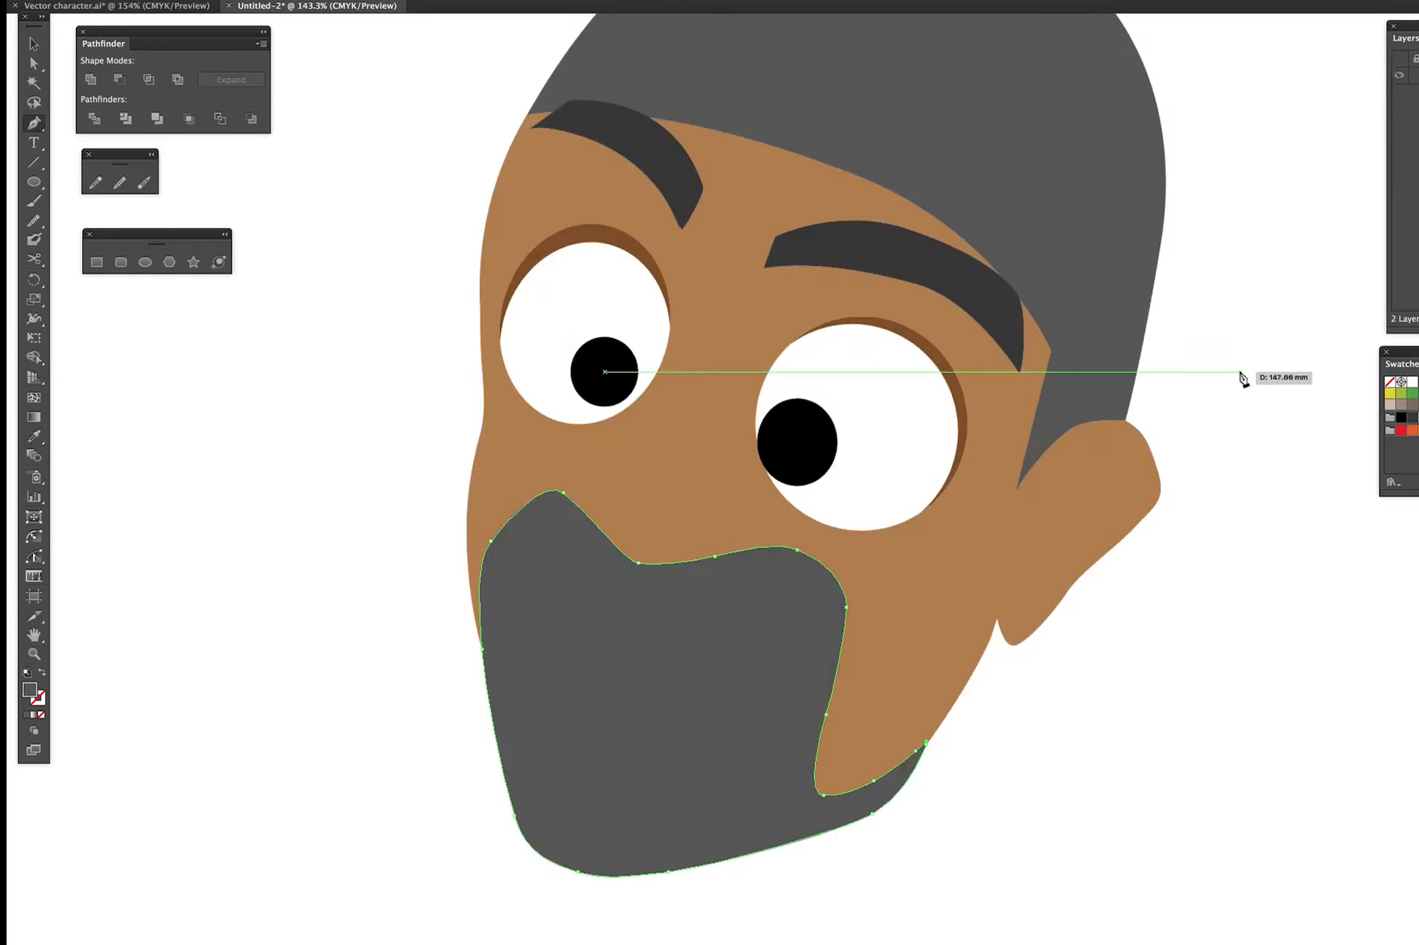
- Show the OG layer and trace the goatee's inner outline around the mouth as a closed Pen shape
key("v")
left_click(1262, 429)
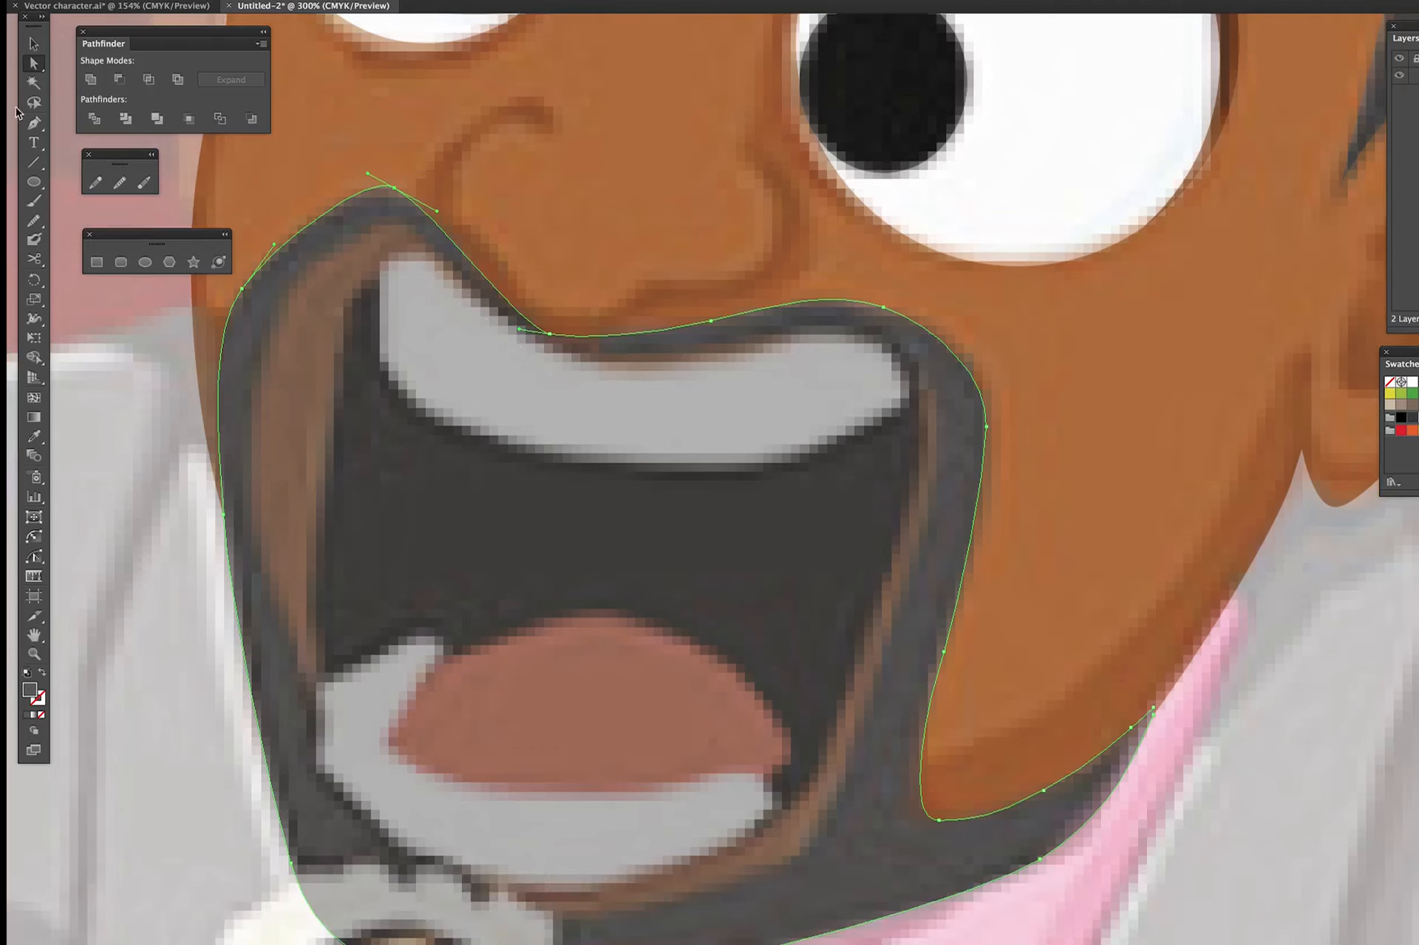
scroll(798, 420, "down", 3)
key("p")
left_click_drag(561, 348, 590, 352)
left_click_drag(830, 326, 890, 336)
left_click_drag(939, 488, 929, 566)
left_click_drag(778, 847, 720, 900)
left_click_drag(445, 869, 390, 841)
left_click_drag(311, 692, 263, 542)
left_click_drag(260, 352, 276, 304)
left_click_drag(333, 247, 421, 241)
left_click_drag(466, 288, 562, 354)
left_click(561, 347)
- Smooth the upper corner of the goatee's inner outline with the Smooth Tool and hide the OG layer
key("a")
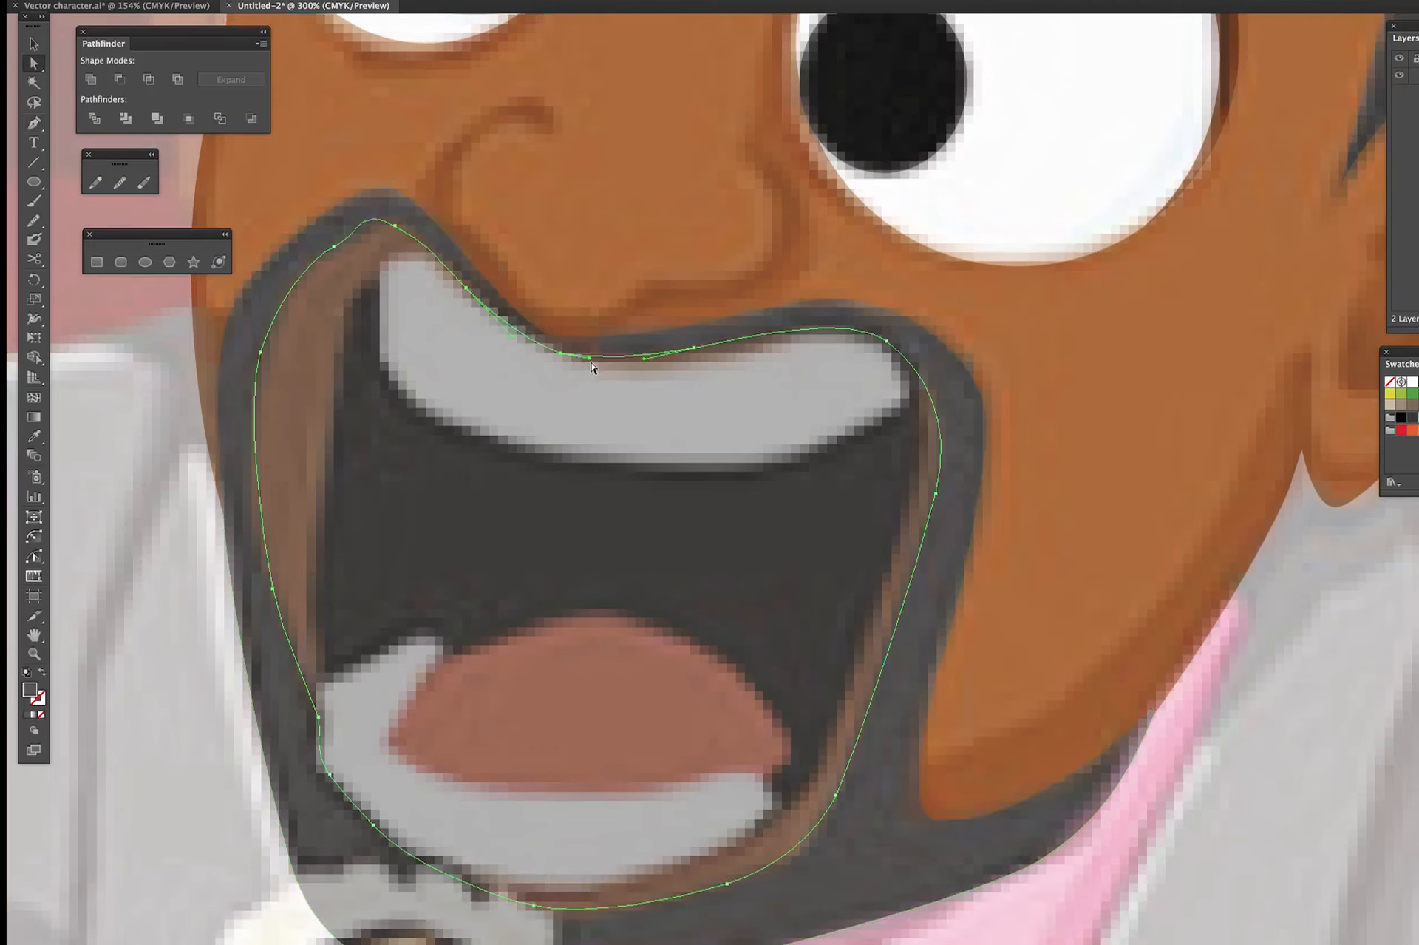
left_click(126, 185)
left_click_drag(375, 220, 327, 259)
key("super+0")
key("v")
left_click(1280, 809)
left_click(1399, 58)
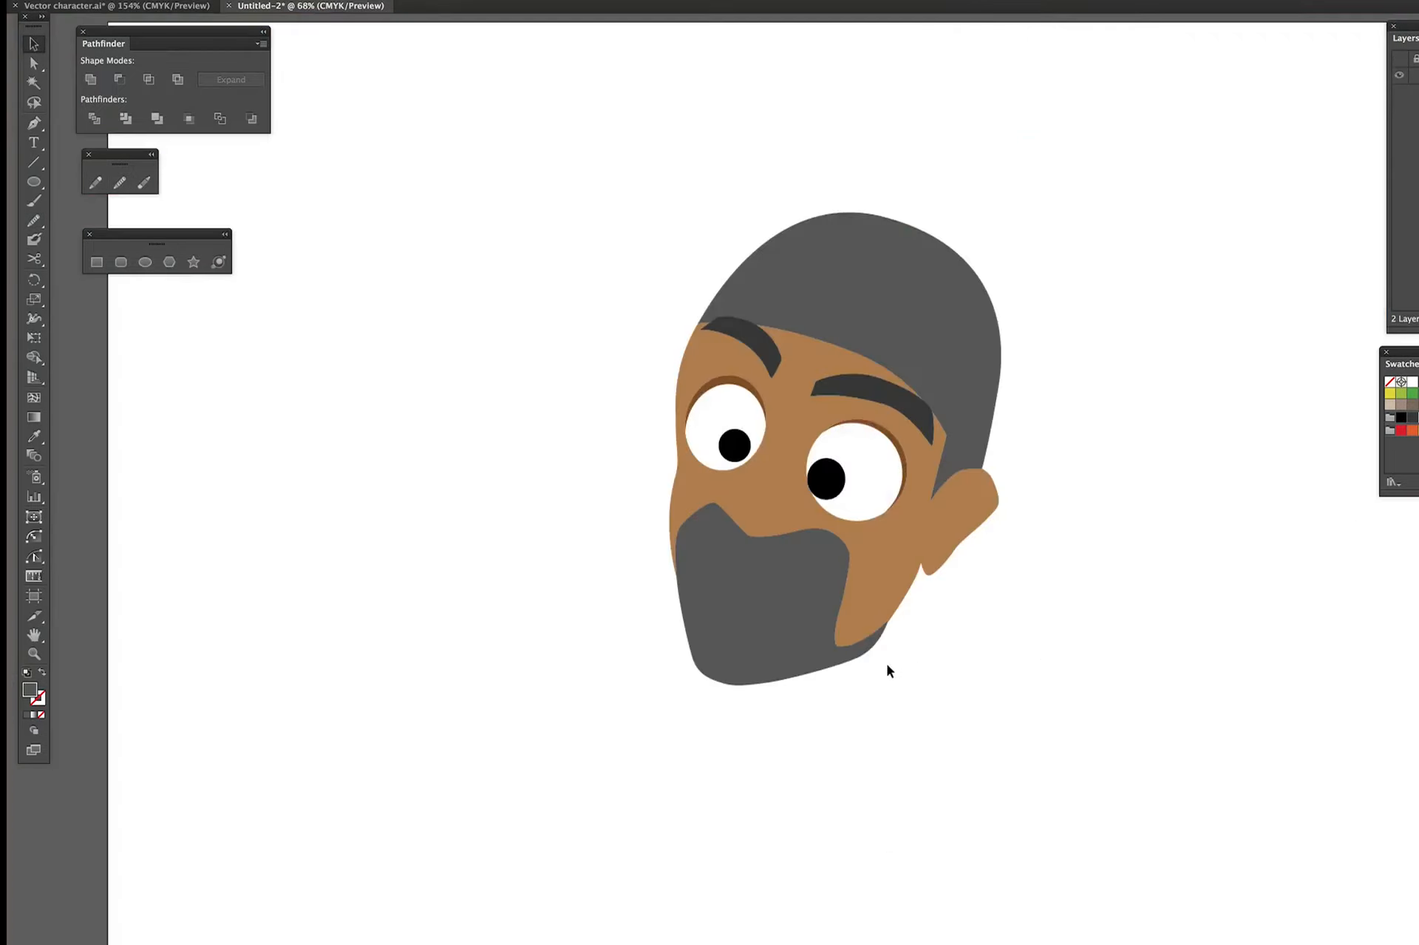
- Cut the inner shape out of the goatee by selecting both grey shapes and applying Pathfinder Exclude
left_click(788, 625)
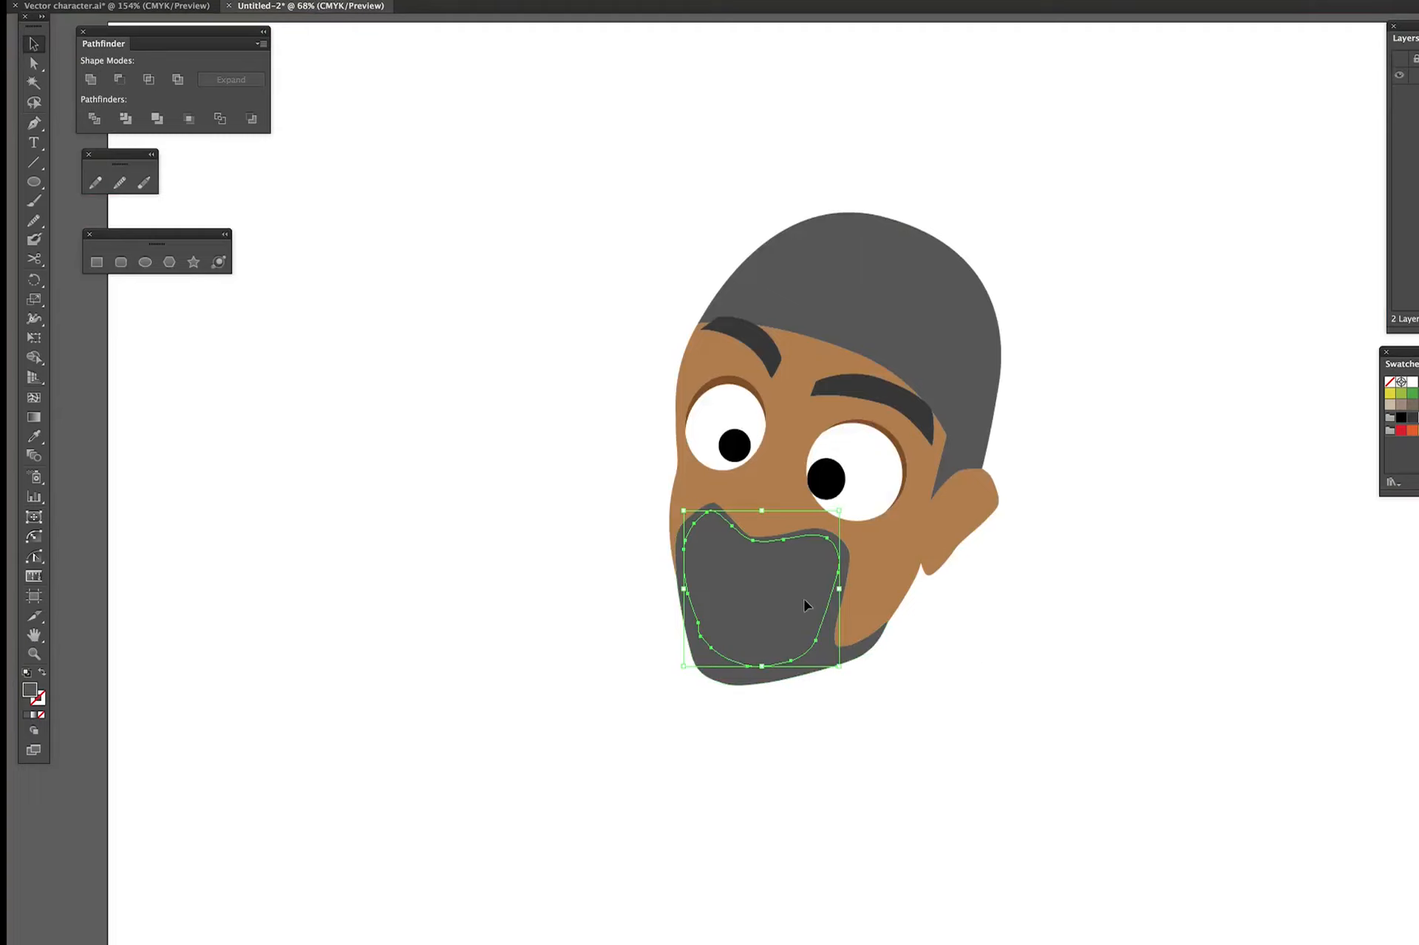
scroll(698, 426, "up", 3)
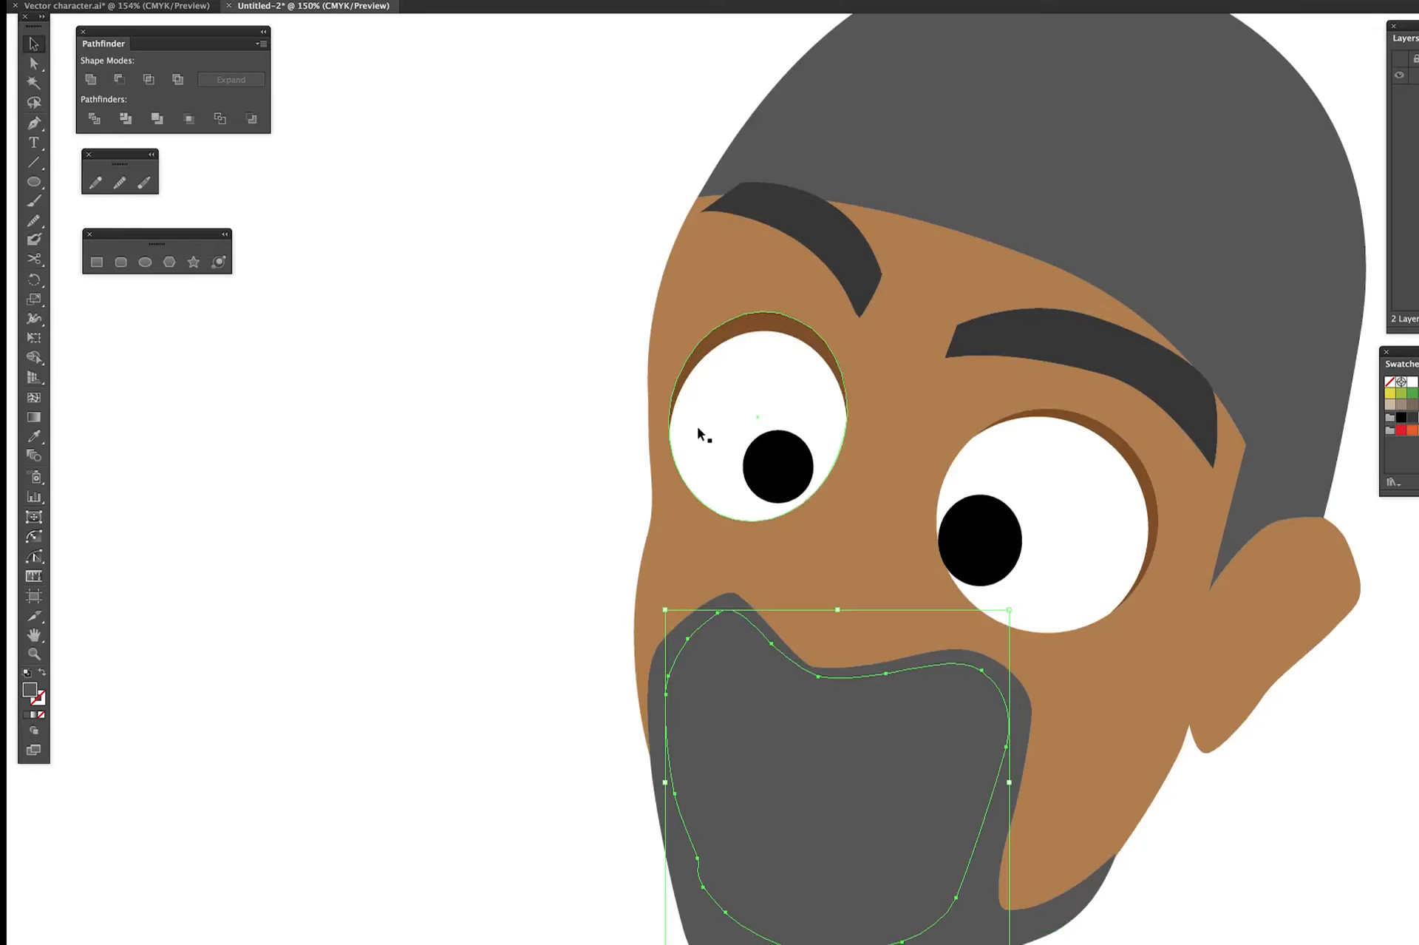
scroll(563, 372, "down", 3)
scroll(563, 372, "right", 2)
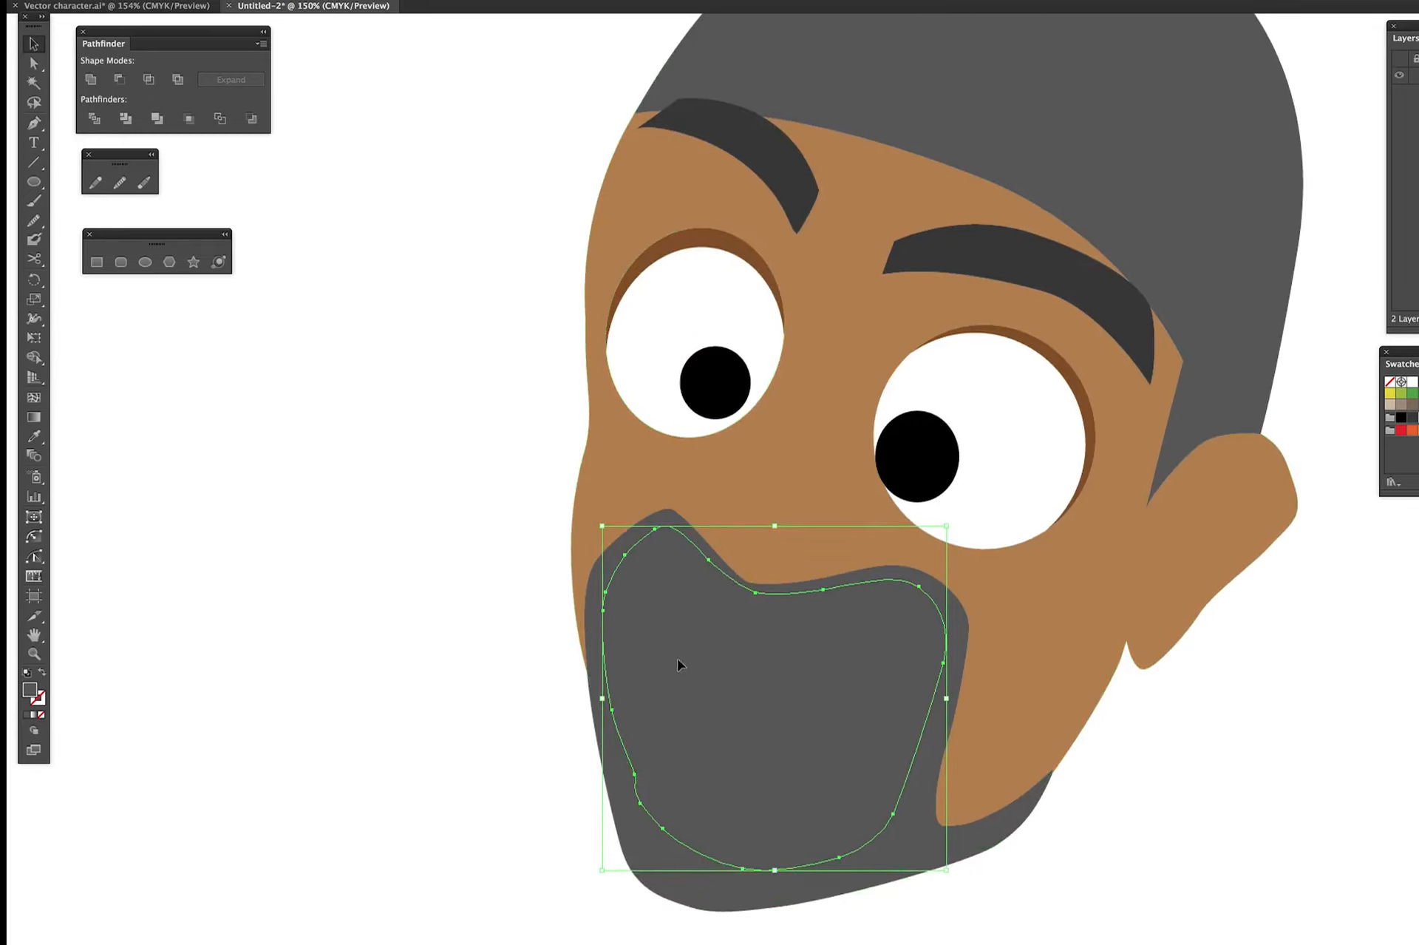
left_click(928, 831)
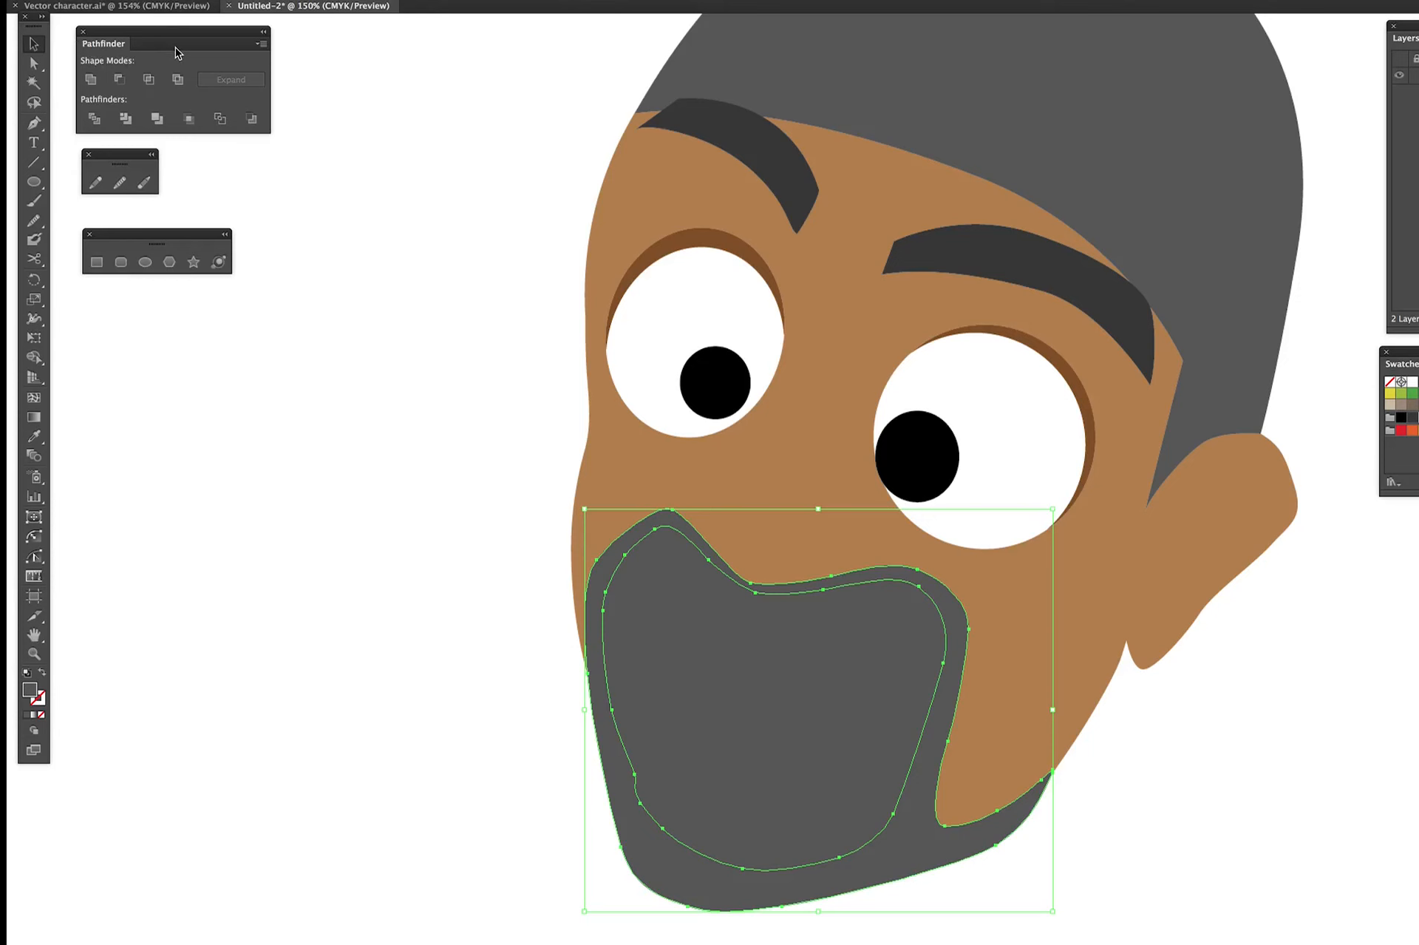
left_click(177, 79)
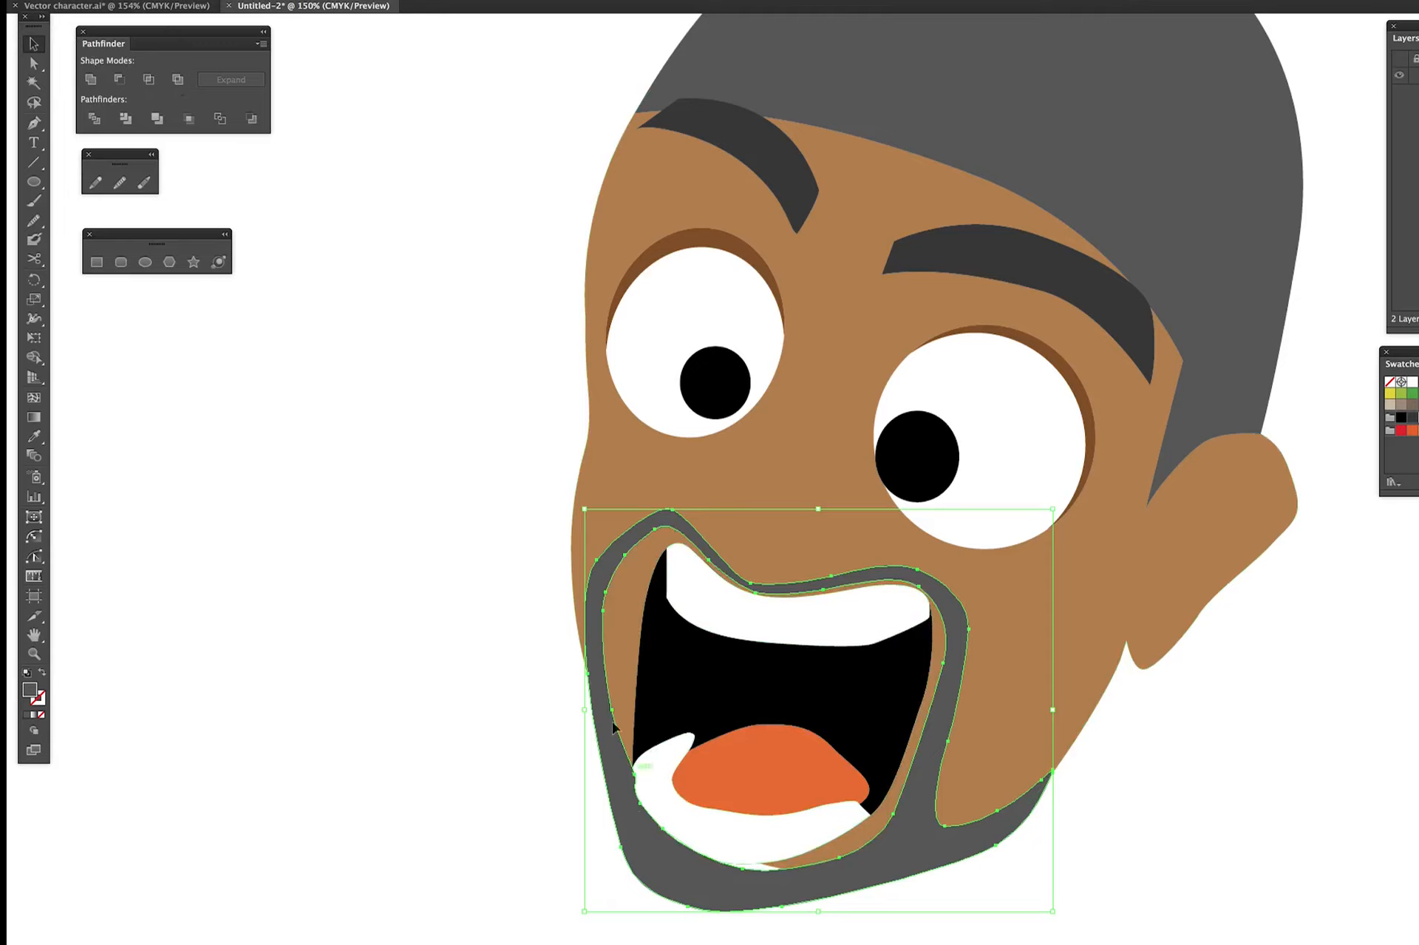
left_click(463, 773)
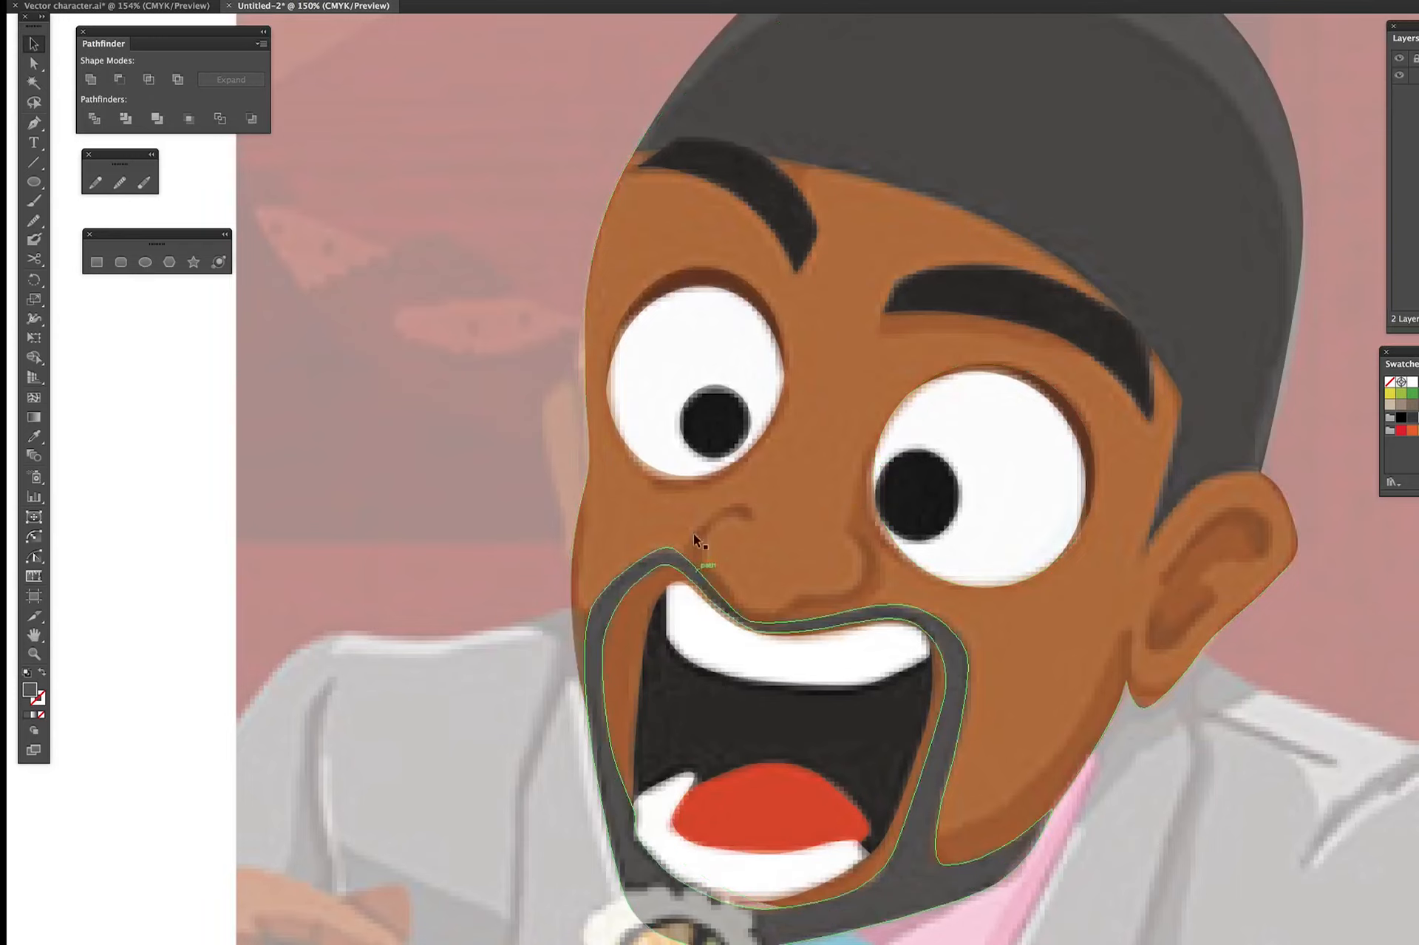
- Trace the nose line with the Pen as a closed shape from the larger eye's inner edge around the nose tip and nostril
key("p")
left_click_drag(874, 475, 874, 588)
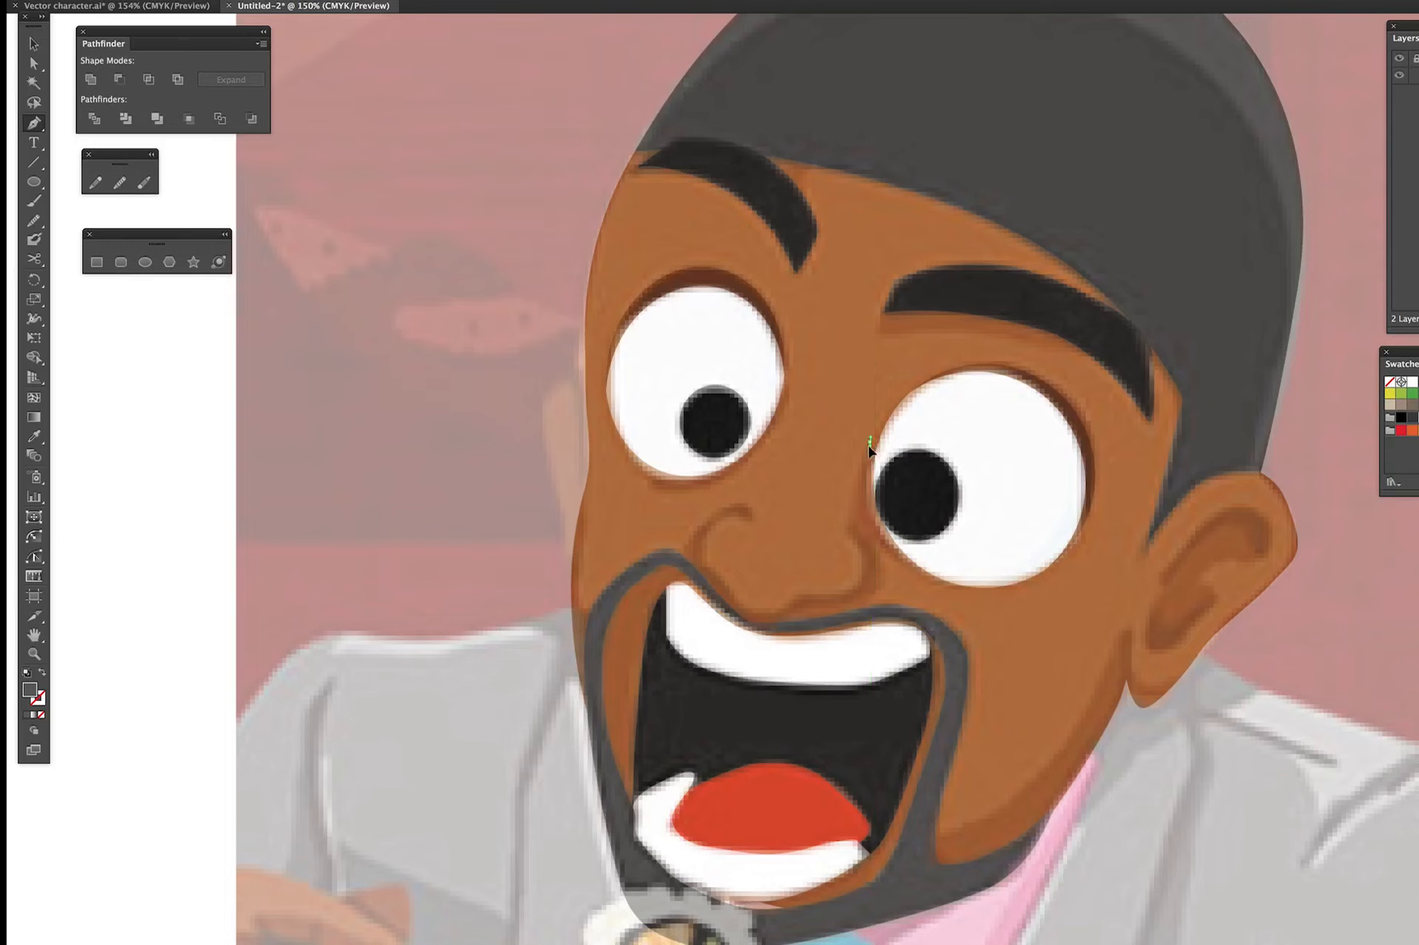
left_click_drag(871, 442, 847, 527)
left_click_drag(853, 541, 831, 593)
left_click_drag(795, 596, 733, 597)
left_click_drag(727, 579, 729, 507)
left_click_drag(750, 510, 725, 597)
left_click_drag(745, 614, 807, 607)
left_click_drag(875, 592, 881, 584)
left_click_drag(882, 566, 873, 456)
left_click(874, 540)
left_click(888, 552)
left_click(933, 574)
left_click_drag(872, 441, 879, 438)
- Refine the nose shape's anchor points and curve handles with Direct Selection to match the reference, and deselect it
key("a")
left_click(699, 572)
key("super+plus")
key("super+plus")
key("super+plus")
key("super+plus")
left_click_drag(743, 769, 763, 696)
left_click_drag(586, 643, 596, 545)
left_click(591, 518)
key("super+minus")
key("super+minus")
key("super+minus")
key("super+minus")
key("super+shift+a")
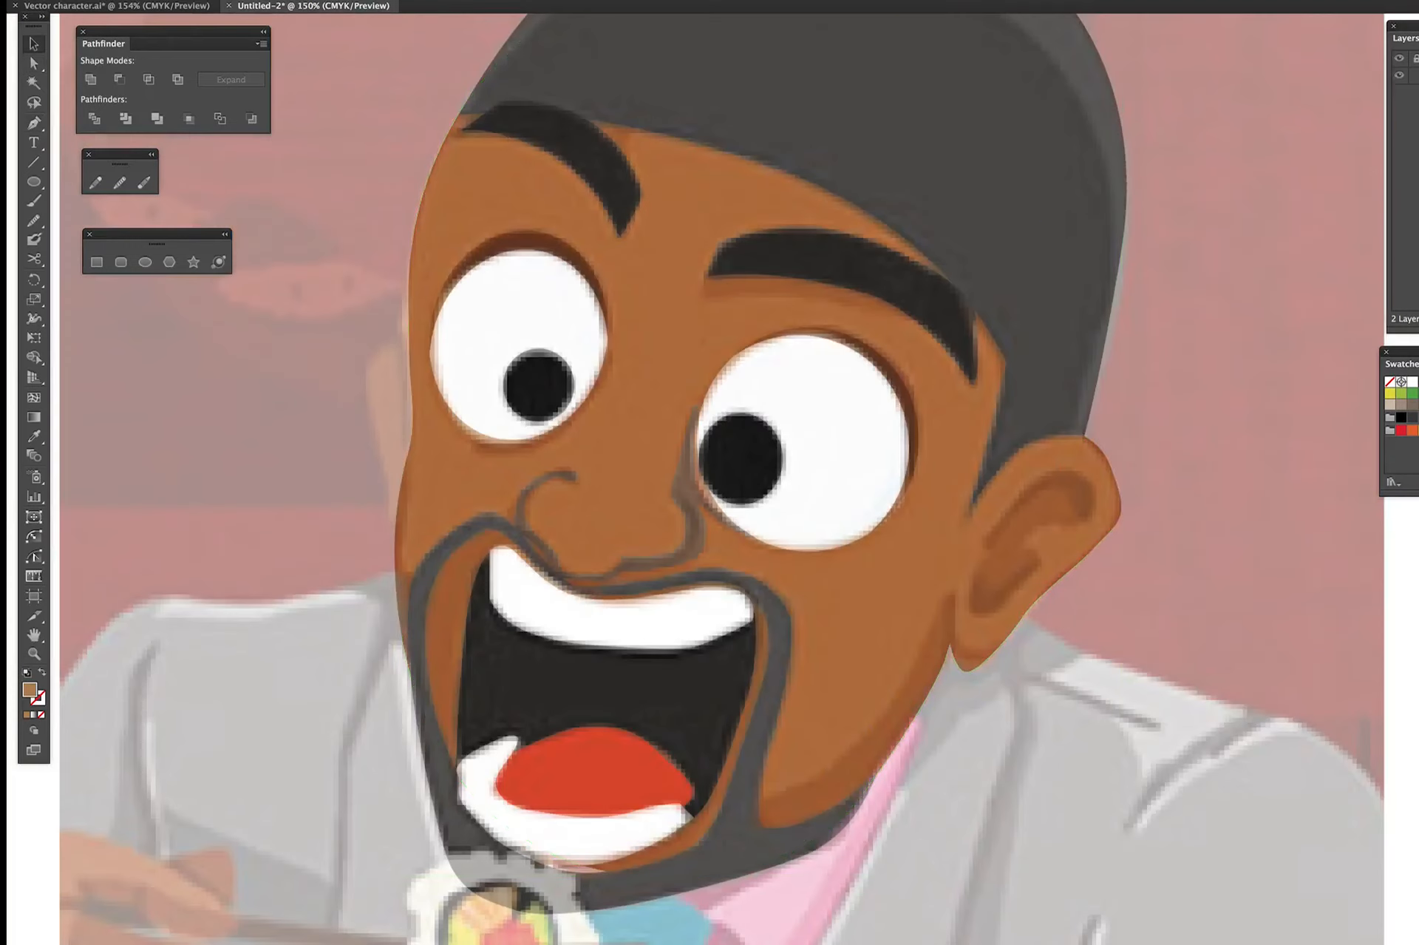
- Hide the OG layer and recolour the nose shape with the dark brown of the eye shadows
left_click(1405, 62)
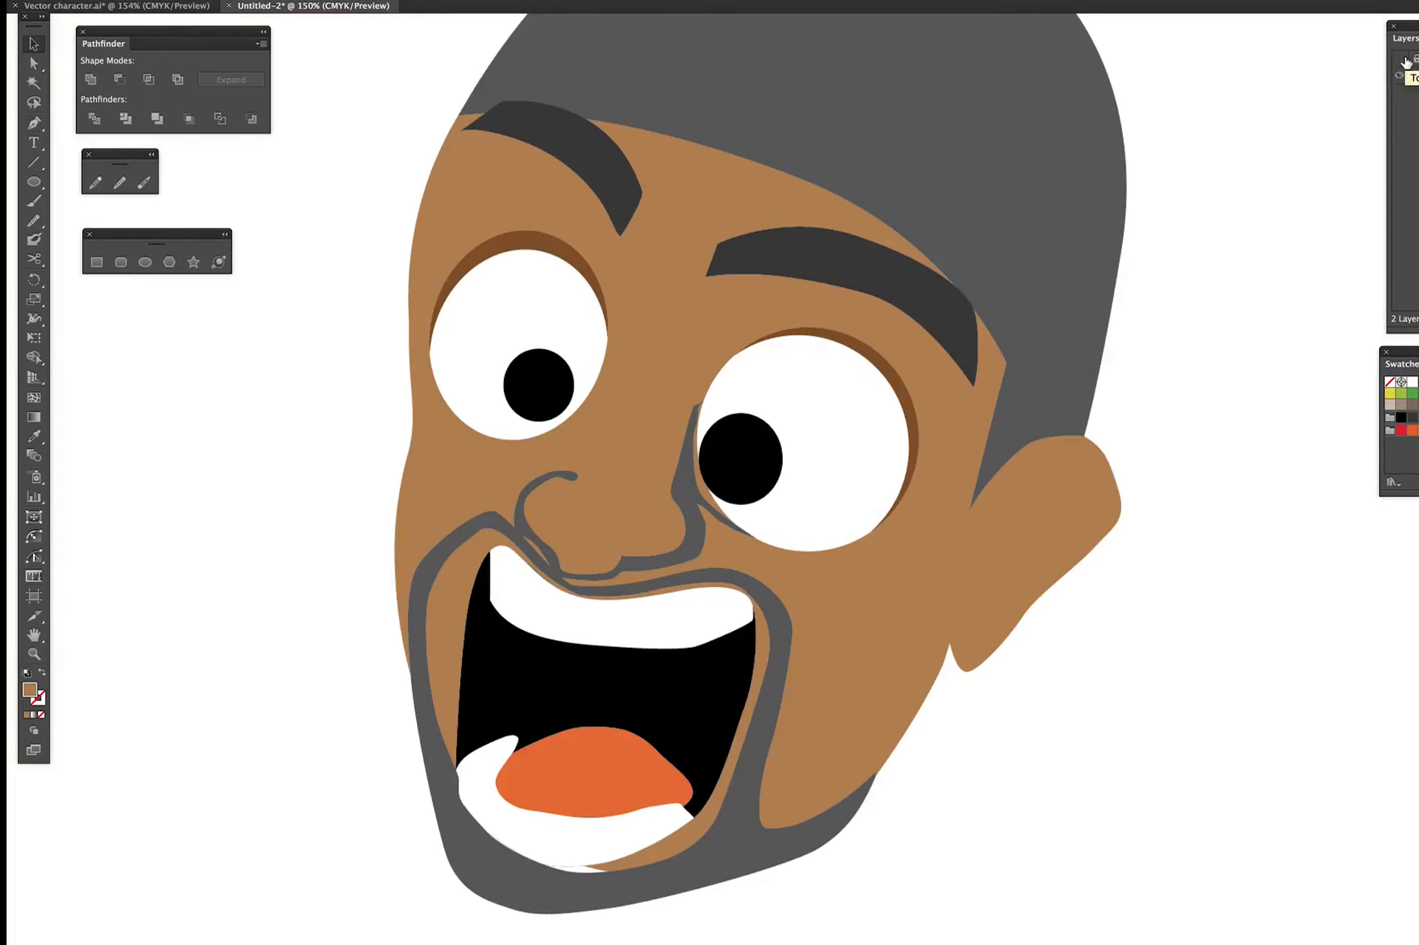
left_click(686, 490)
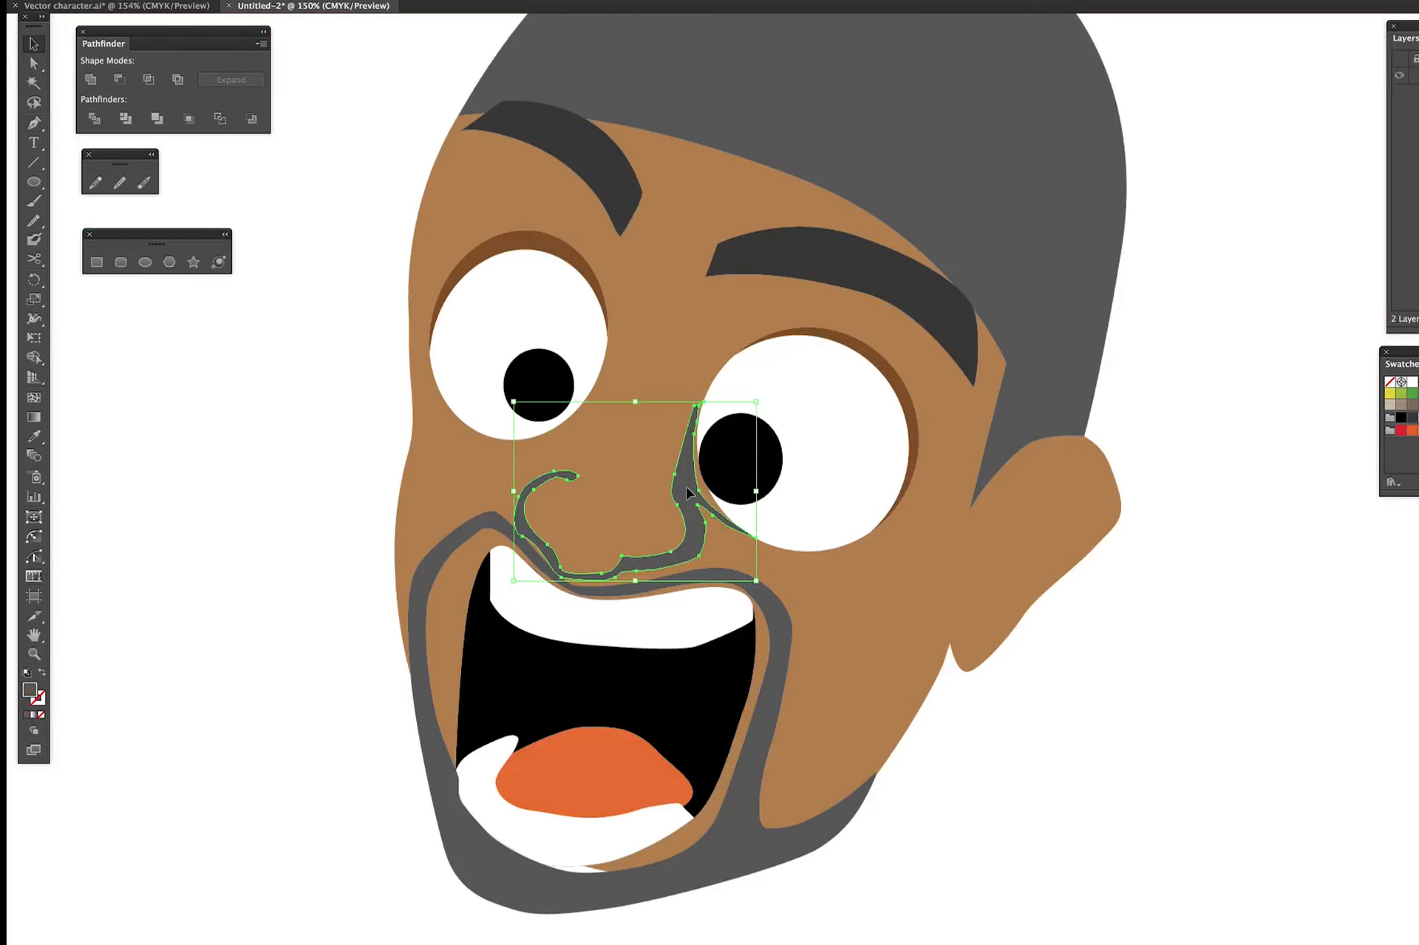
left_click(1151, 653)
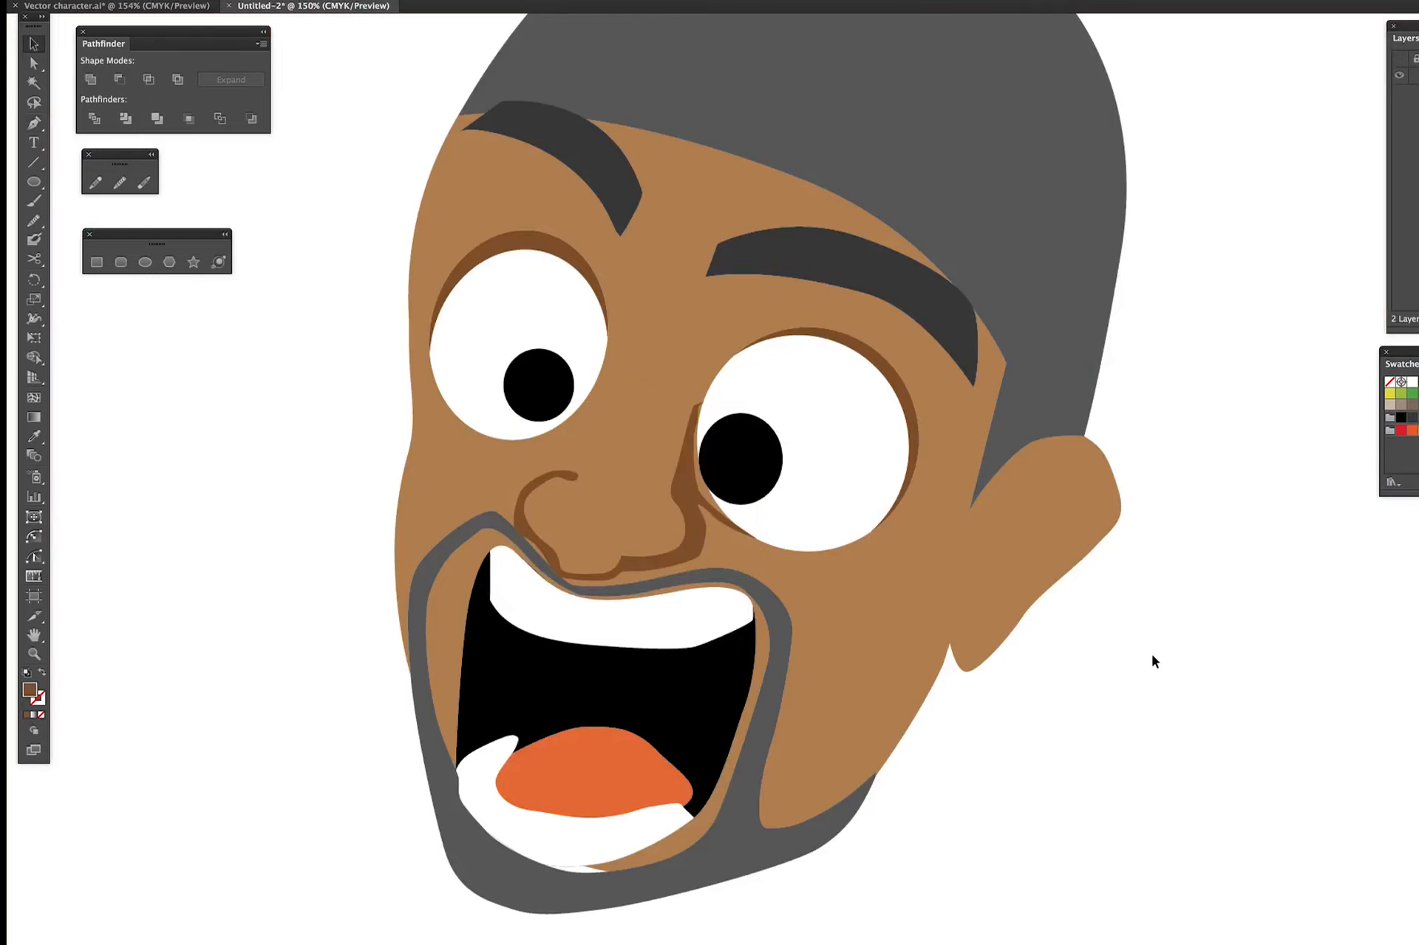
- Smooth the nose shape's curves with the Smooth Tool against the visible OG layer, and hide that layer again
scroll(554, 497, "up", 2)
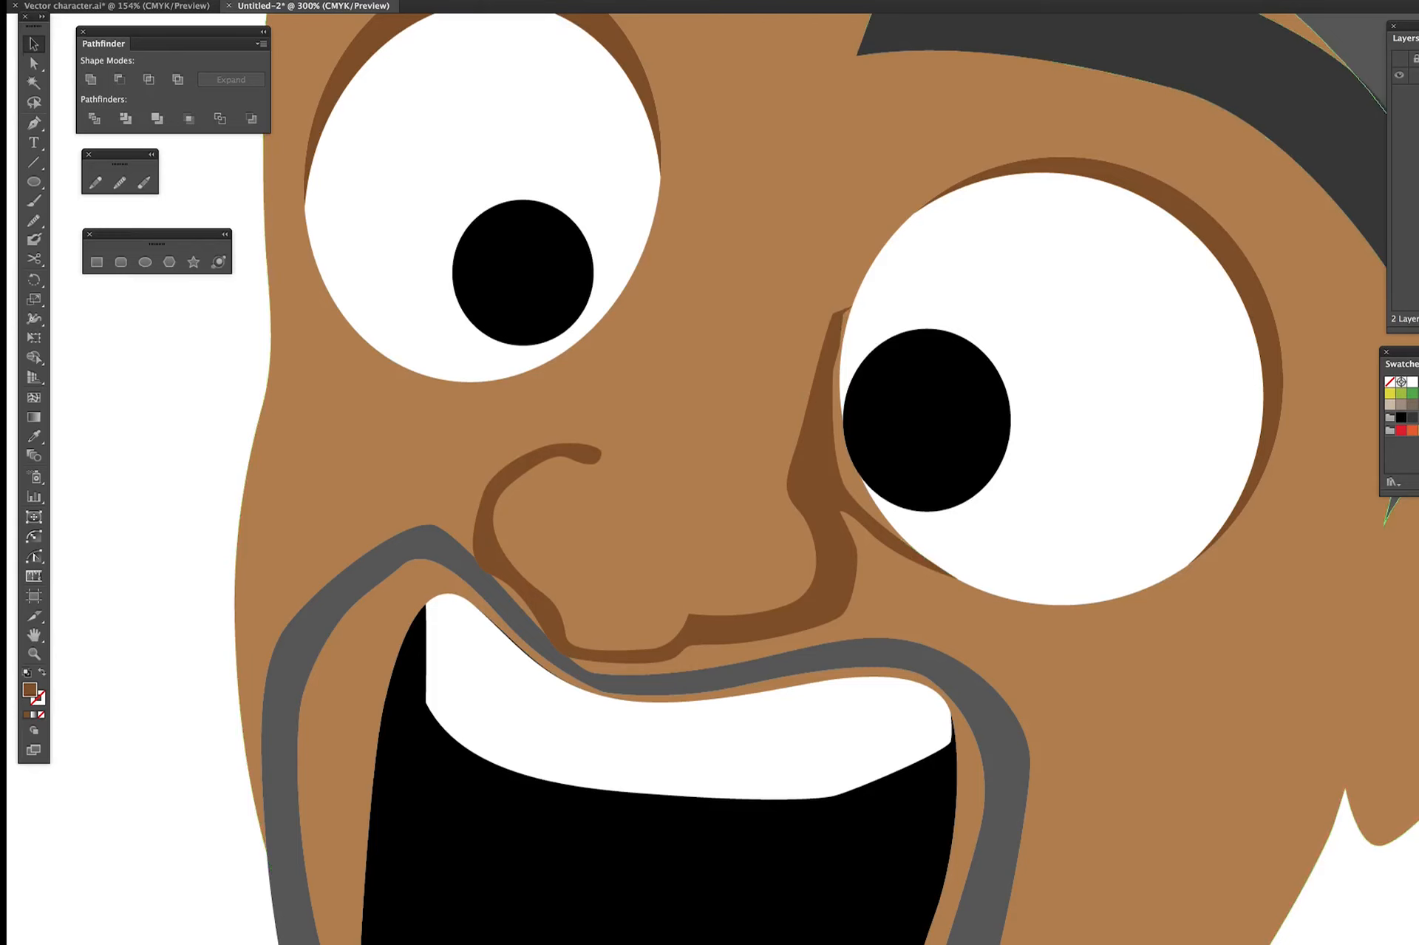
left_click(1399, 58)
left_click(837, 577)
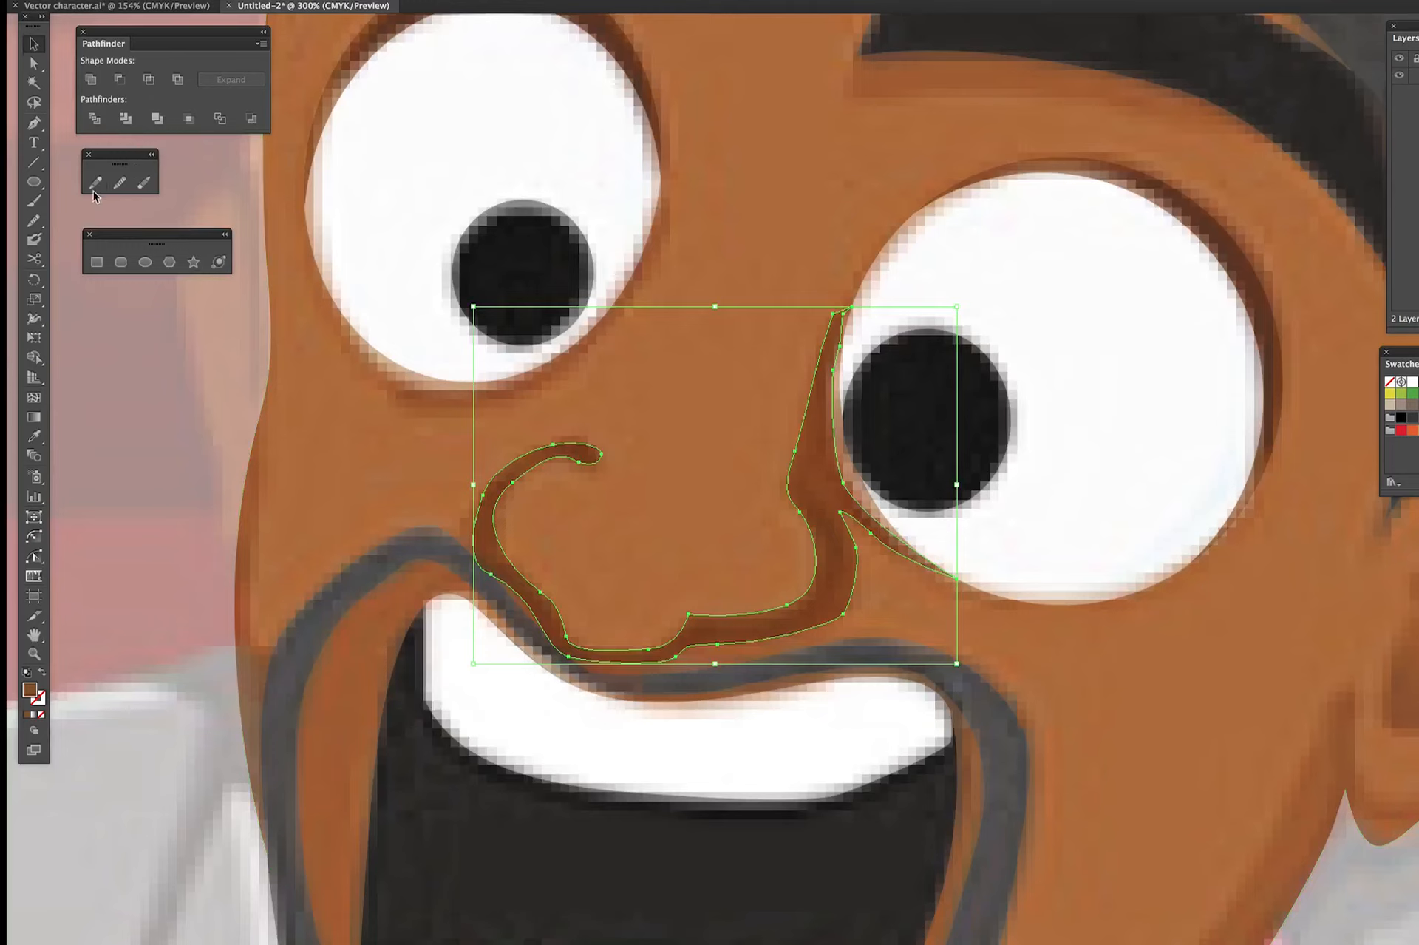
left_click(39, 226)
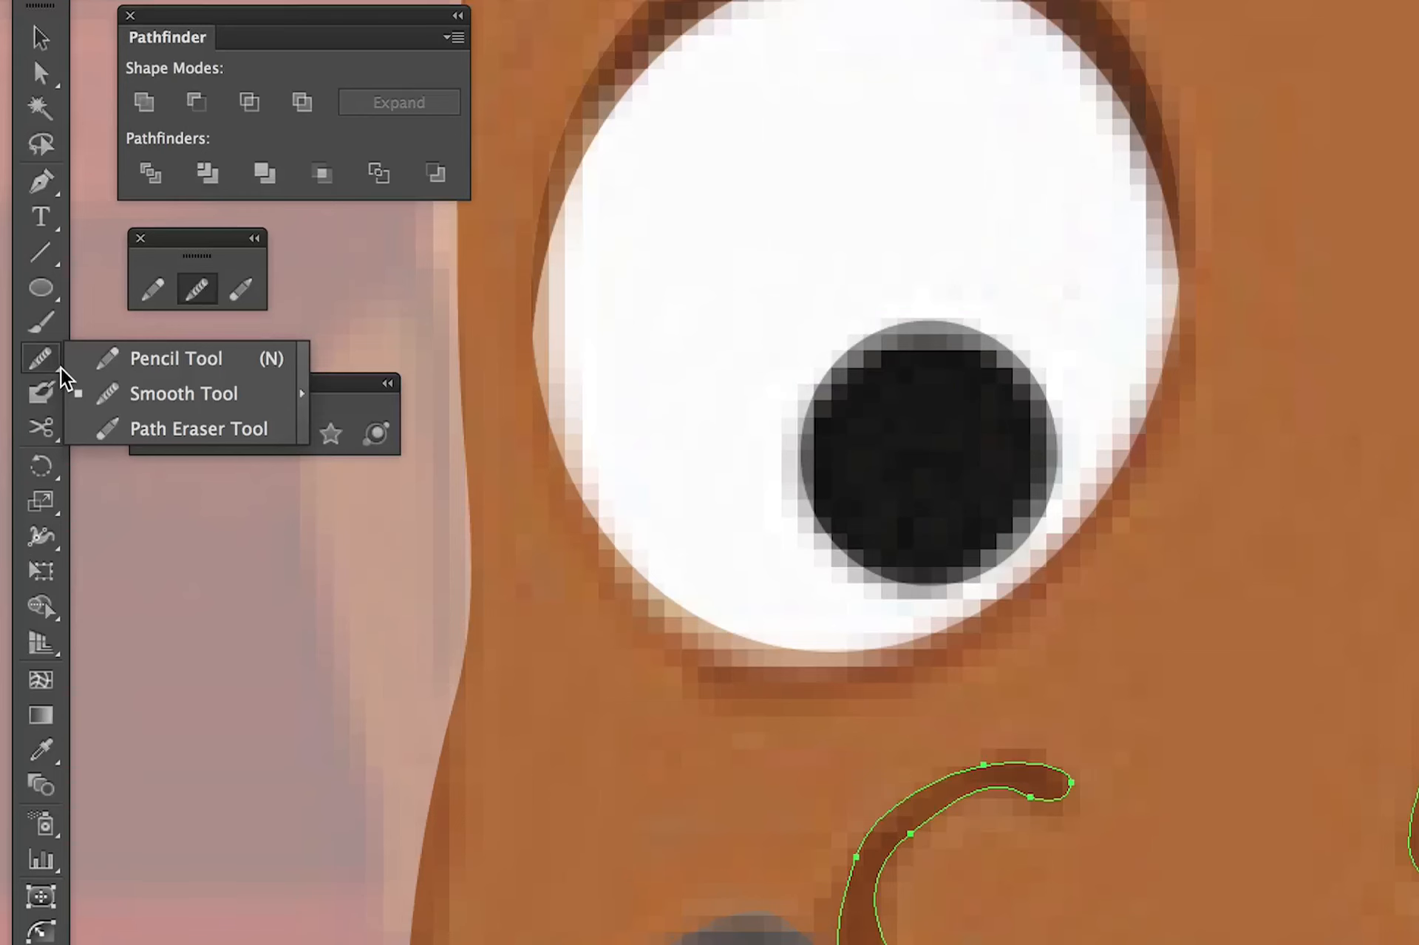
left_click(185, 395)
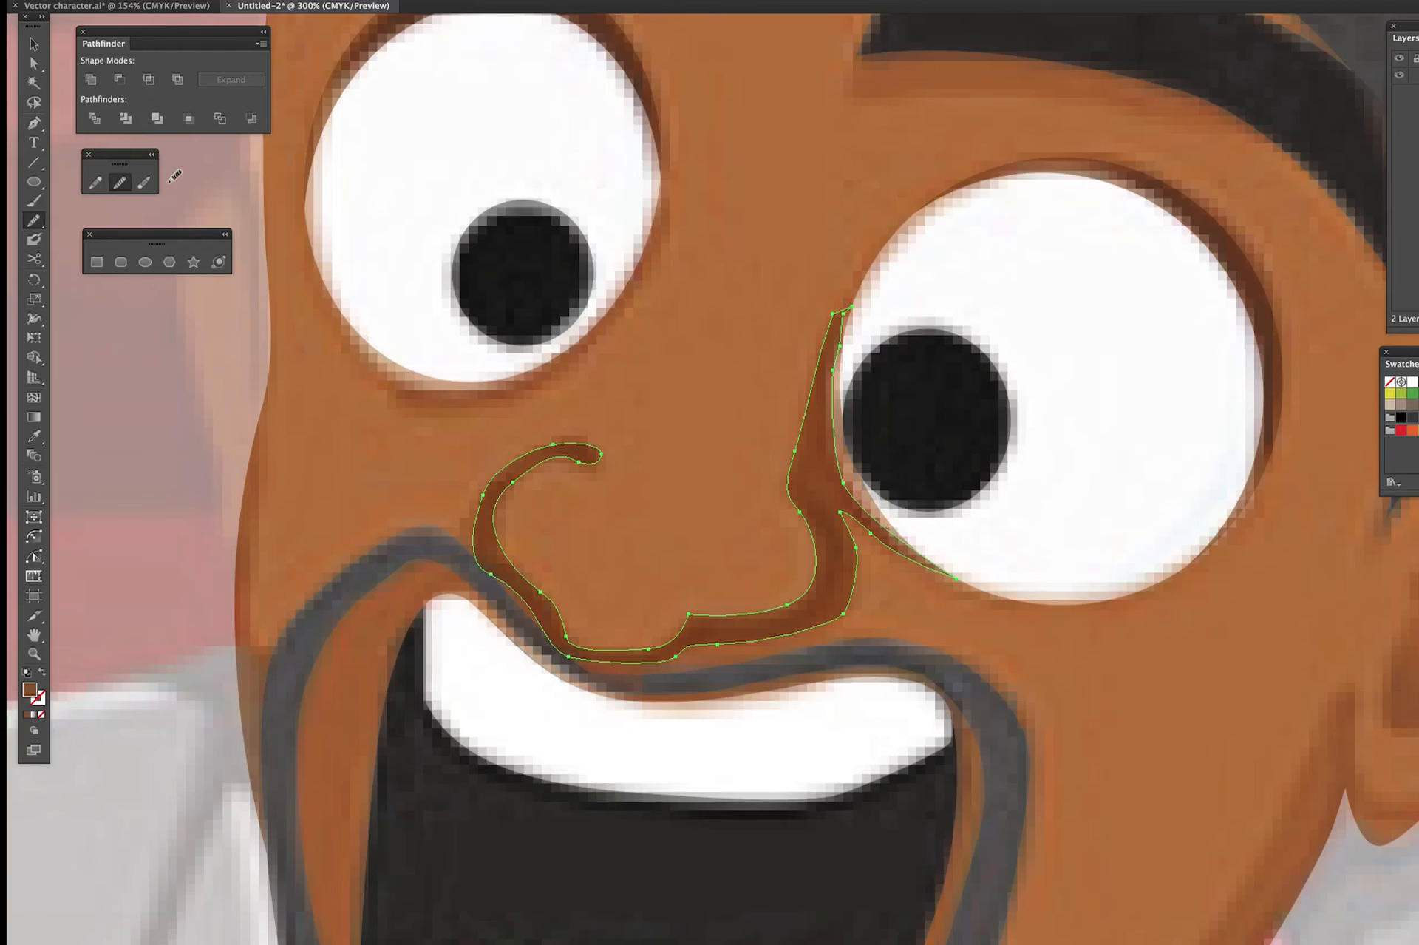
mouse_move(547, 460)
left_mouse_down()
mouse_move(515, 555)
mouse_move(578, 639)
mouse_move(800, 579)
mouse_move(813, 521)
left_mouse_up()
mouse_move(826, 626)
left_mouse_down()
mouse_move(866, 567)
mouse_move(853, 549)
left_mouse_up()
left_click_drag(832, 318, 804, 433)
mouse_move(567, 461)
left_mouse_down()
mouse_move(500, 524)
mouse_move(505, 581)
mouse_move(601, 635)
left_mouse_up()
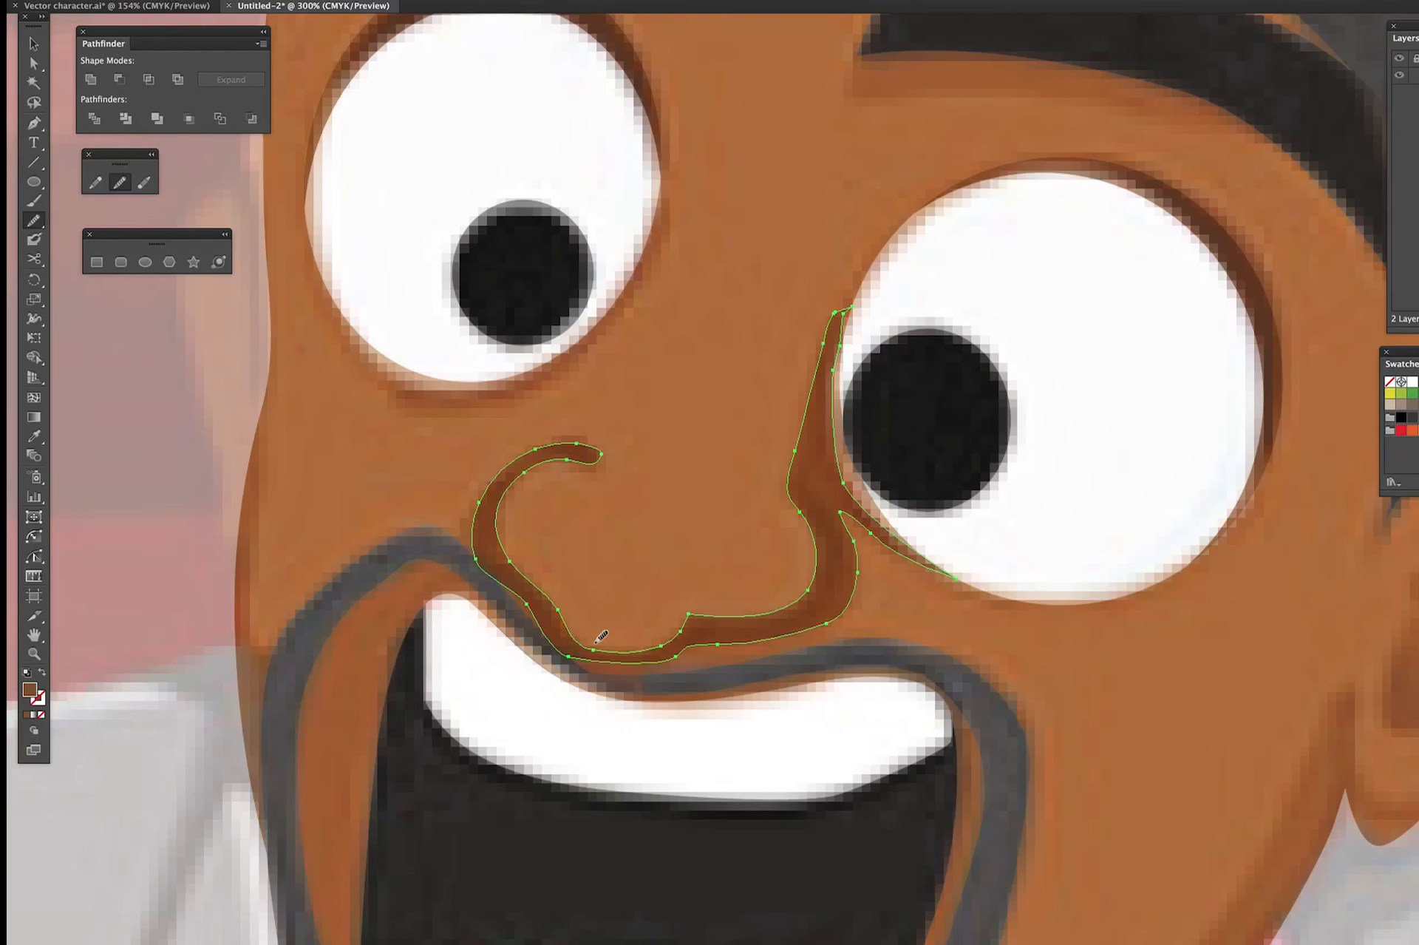
left_click_drag(868, 600, 768, 645)
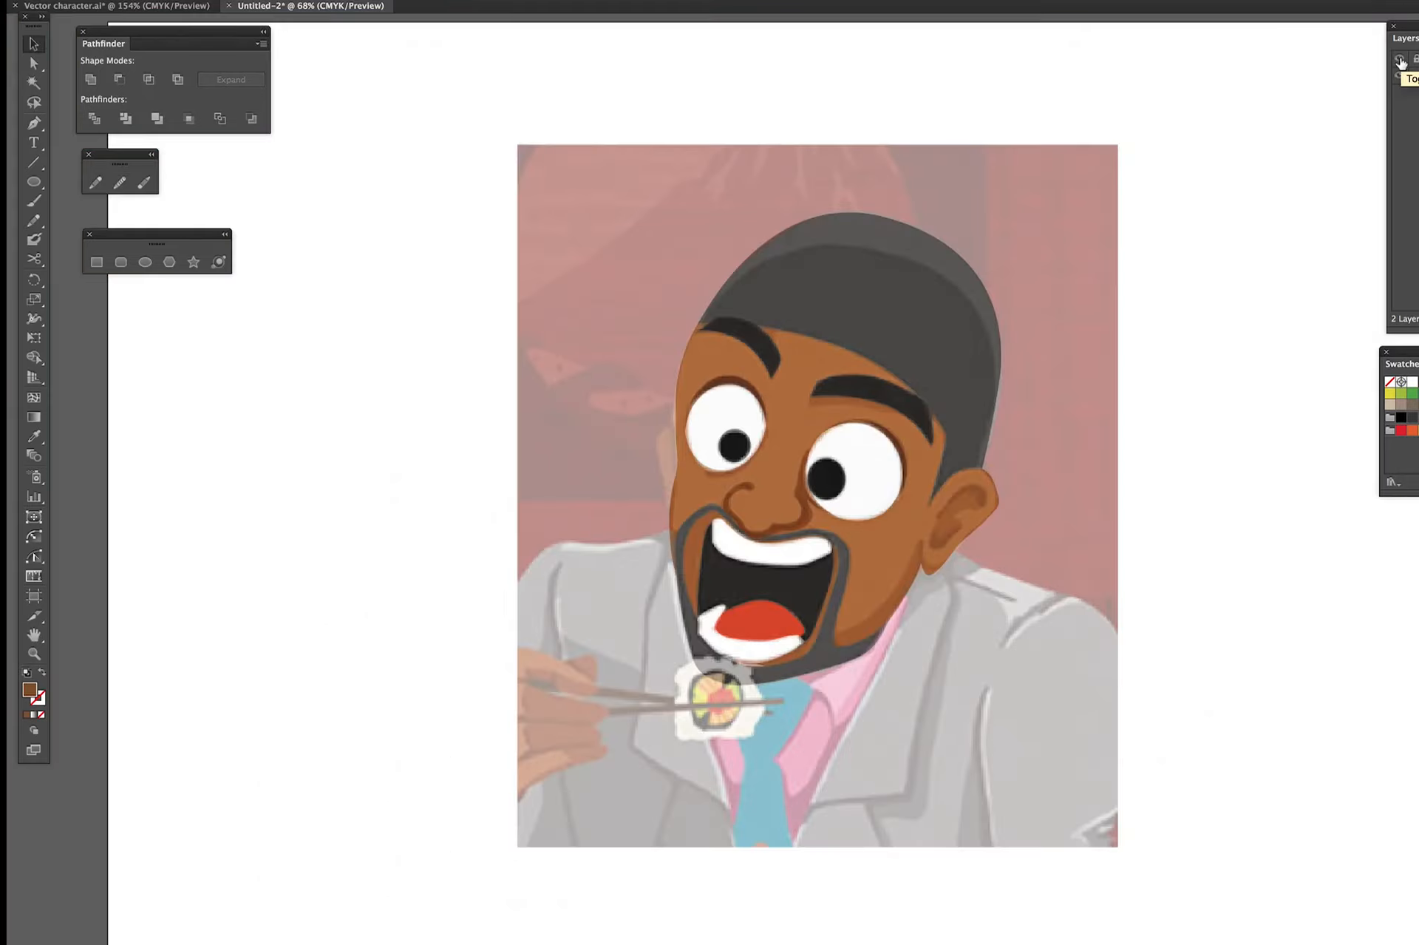
left_click(1400, 60)
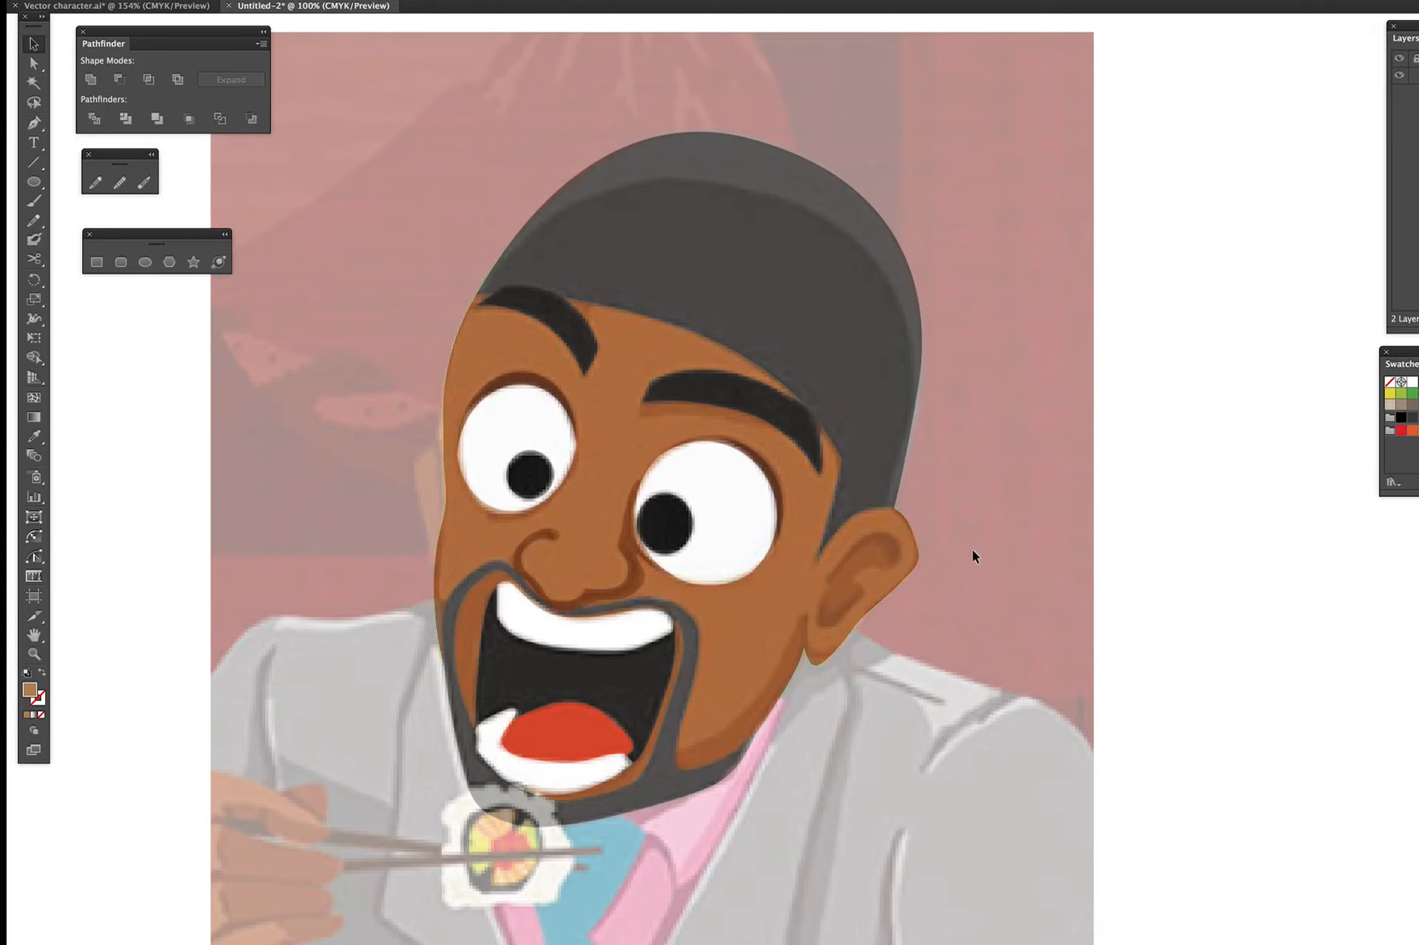
- Trace the upper inner fold of the near ear with the Pen as a closed curved shape over the reference
scroll(831, 534, "up", 3)
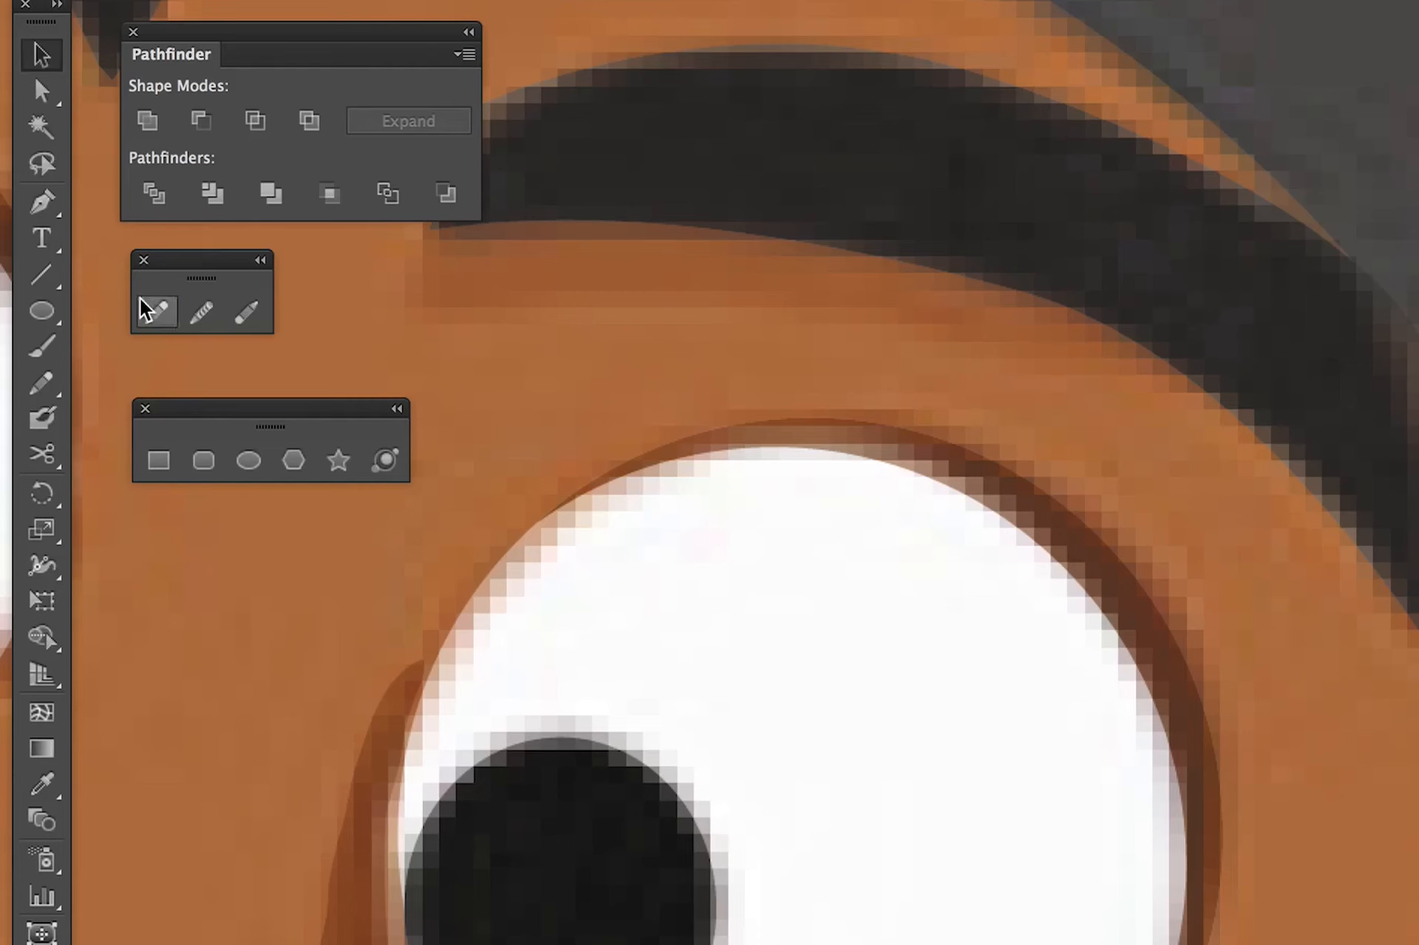
left_click(47, 207)
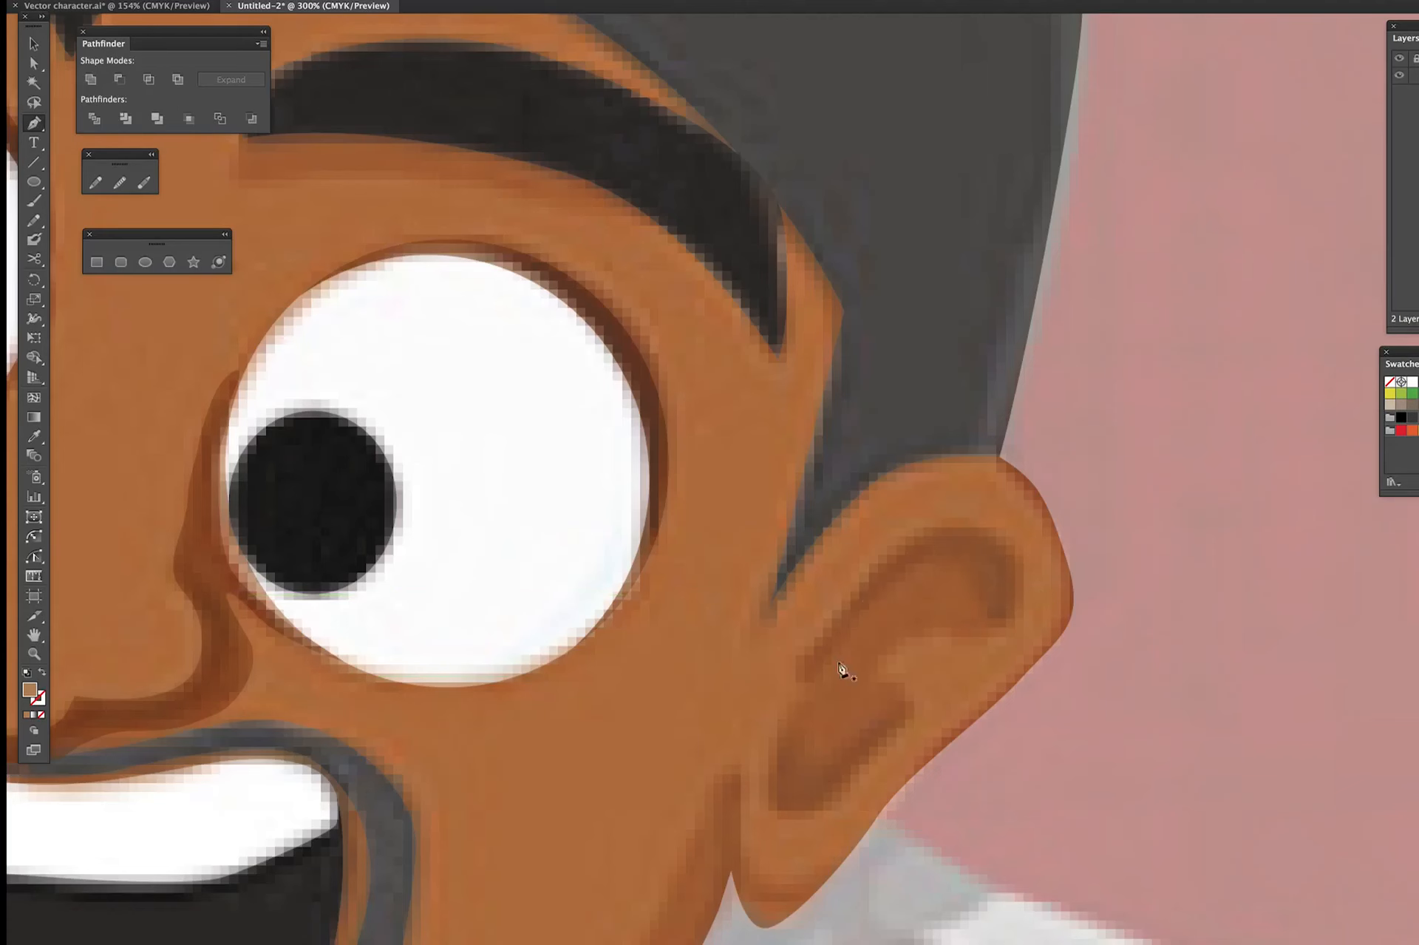
left_click(806, 677)
left_click_drag(903, 571, 923, 560)
left_click_drag(967, 566, 977, 590)
left_click_drag(933, 526, 905, 544)
left_click(807, 676)
- Trace the lower inner fold of the near ear with the Pen as a closed hook-like shape
left_click(774, 755)
left_click_drag(807, 742, 809, 766)
left_click_drag(818, 780, 828, 767)
left_click_drag(866, 726, 914, 717)
left_click(774, 755)
- Hide the OG layer and fill both ear fold shapes with the nose's dark brown using the Eyedropper
left_click(1399, 58)
key("v")
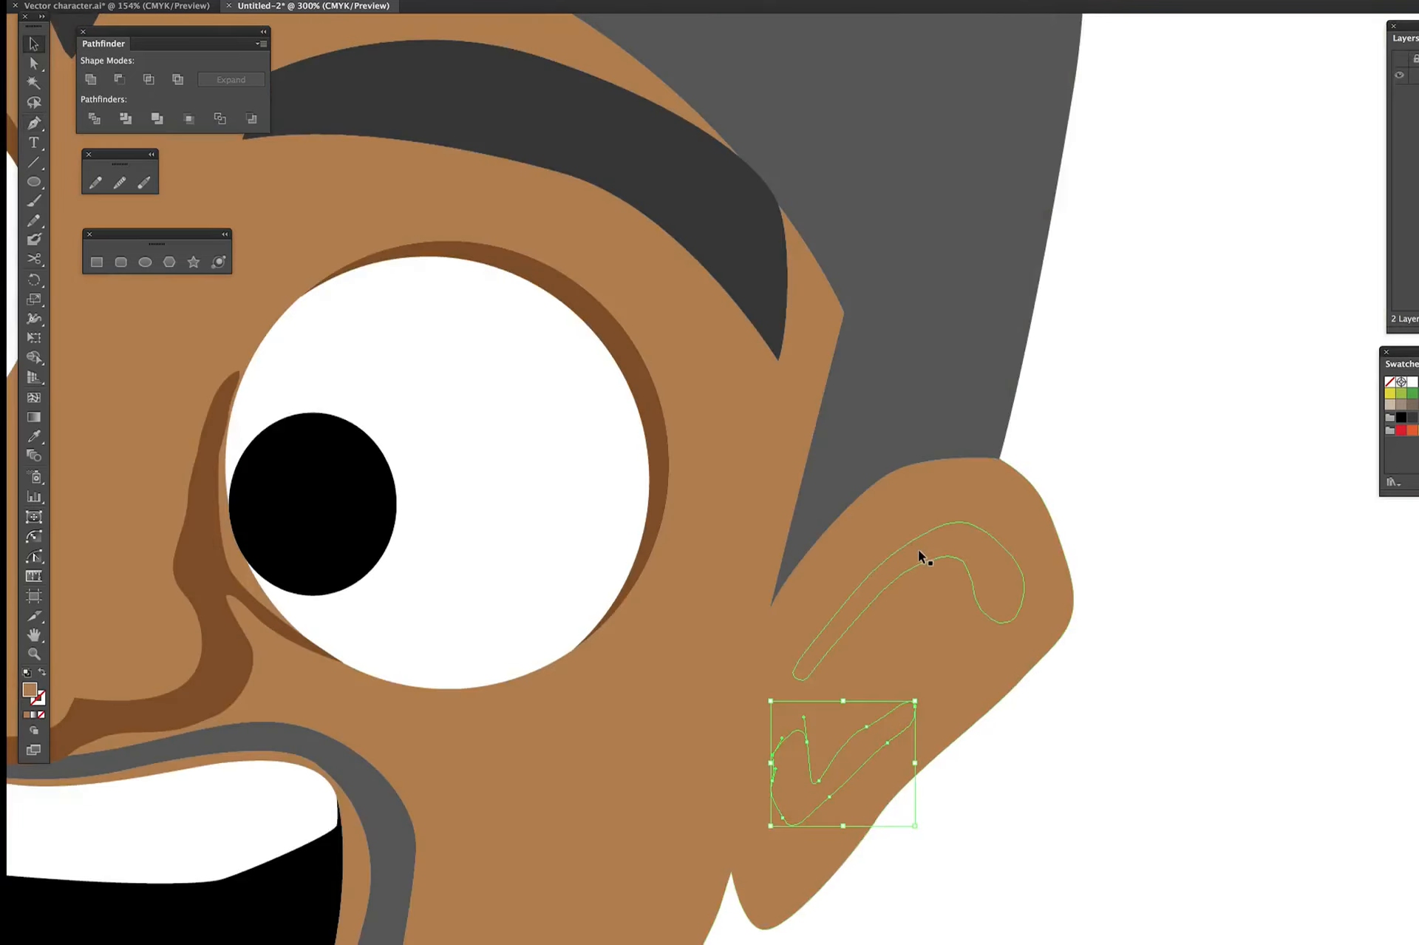
left_click(919, 556, "shift")
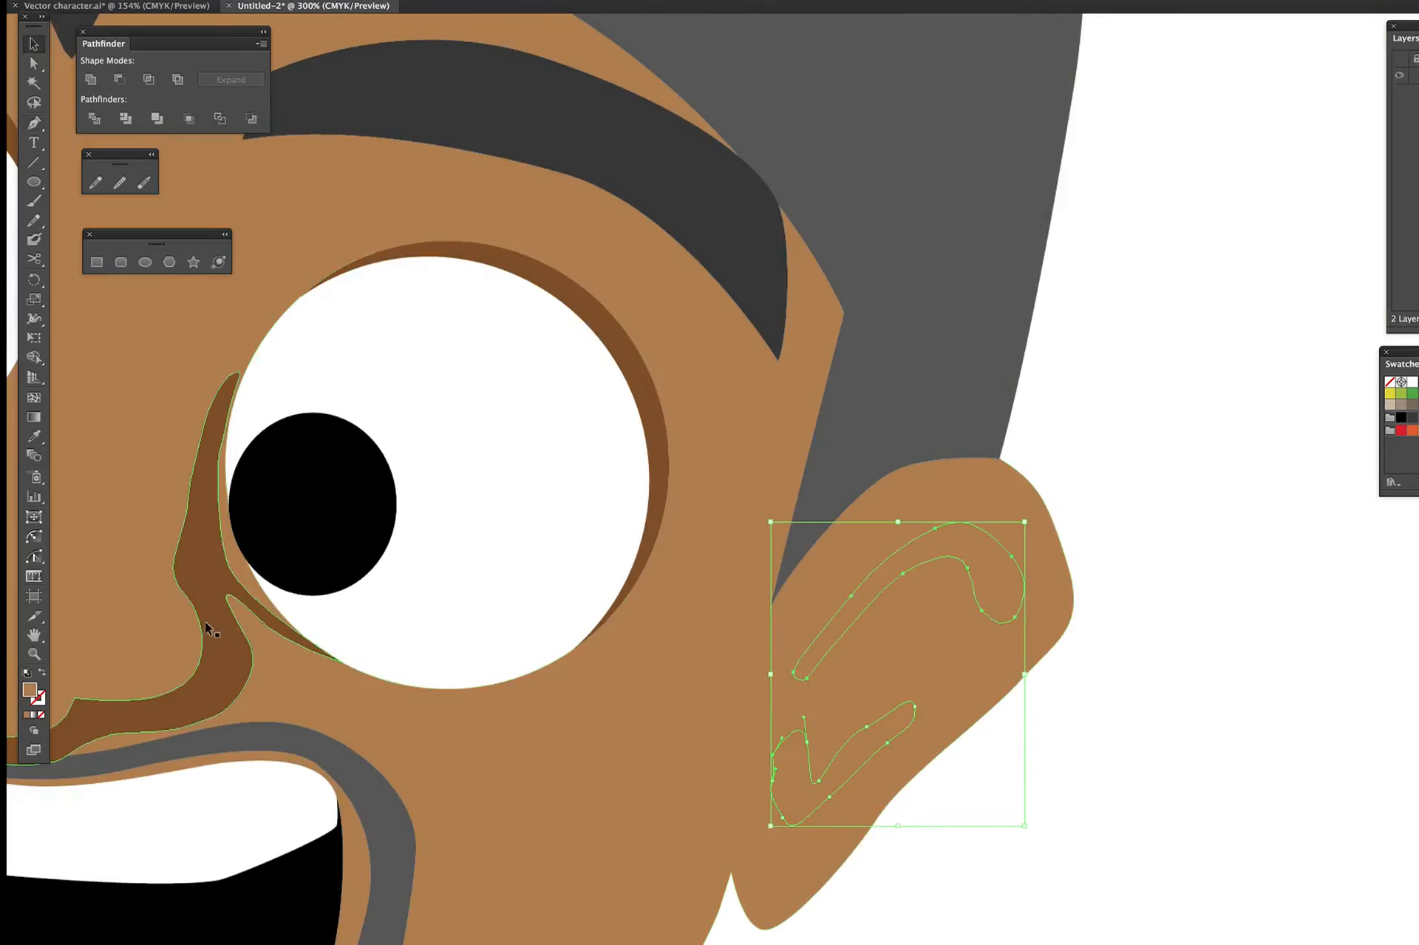
key("i")
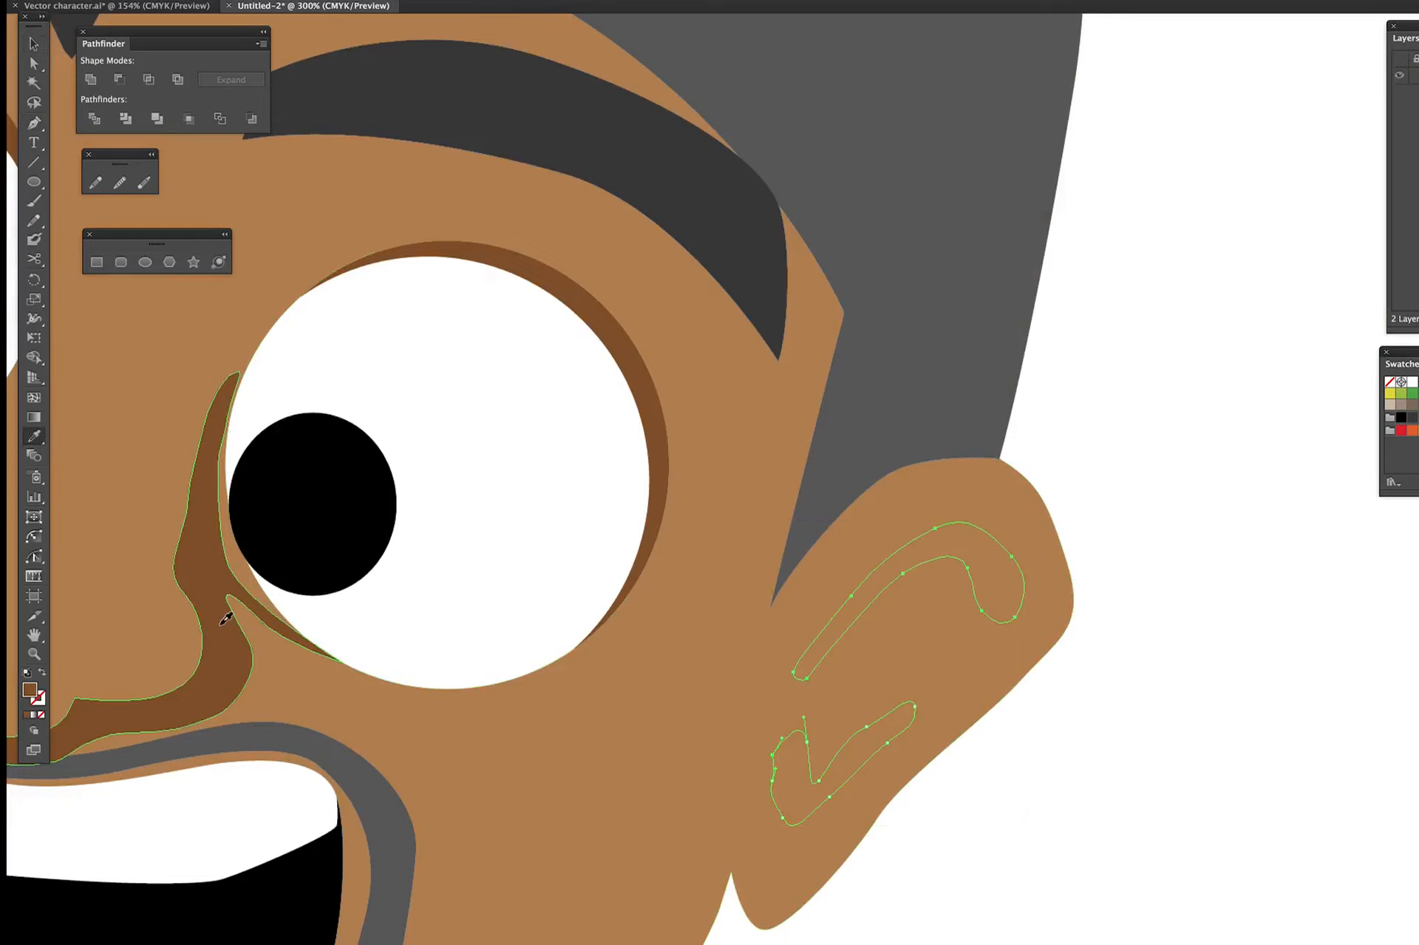
left_click(225, 618)
key("v")
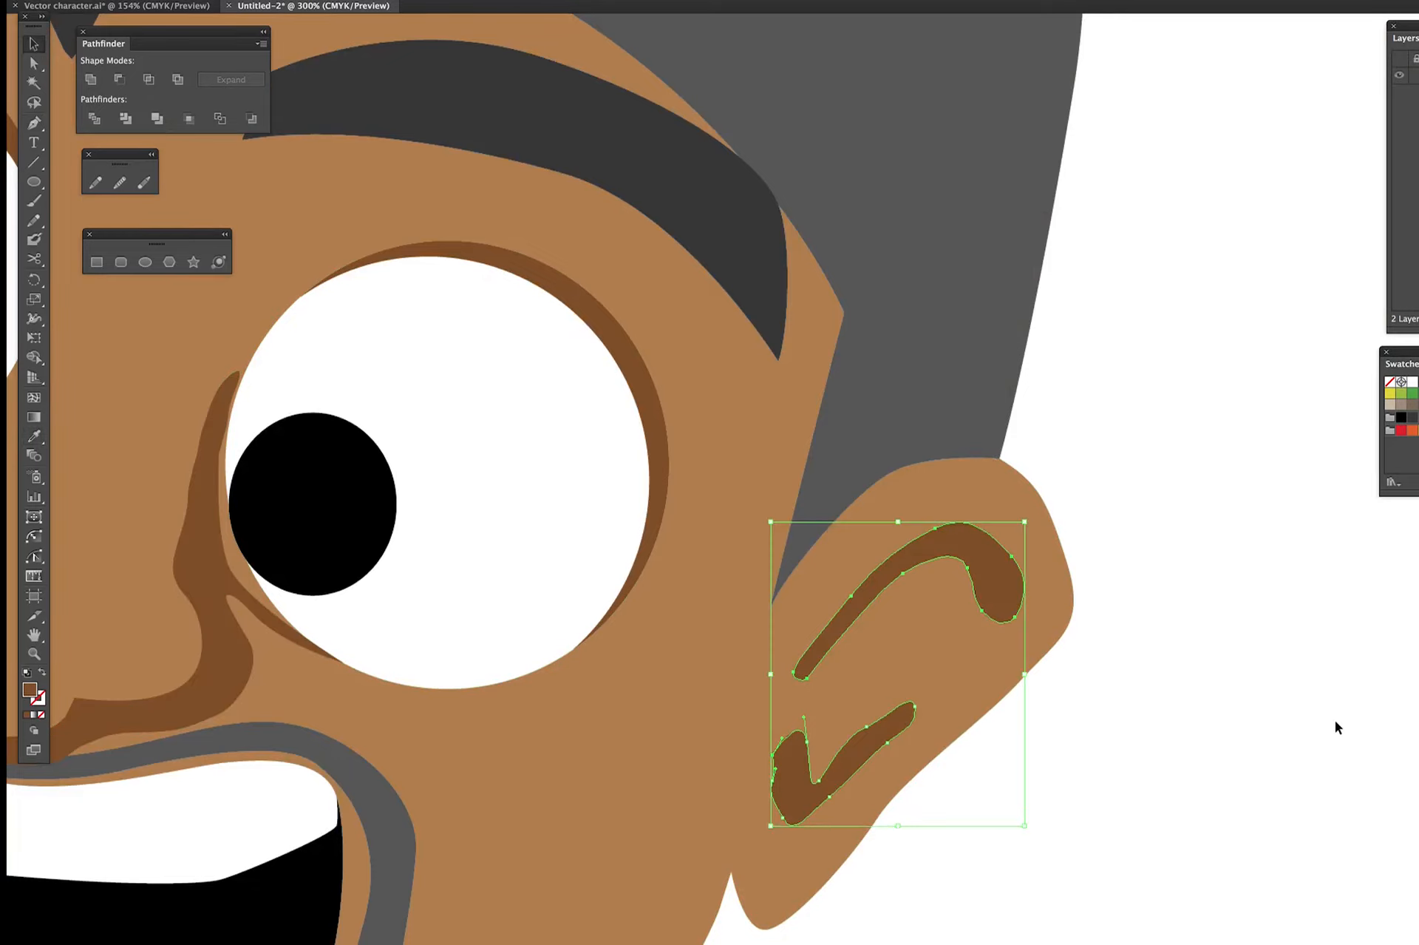
left_click(1280, 720)
- Smooth the outlines of the two ear folds against the reference, and hide the OG layer again
key("ctrl+minus")
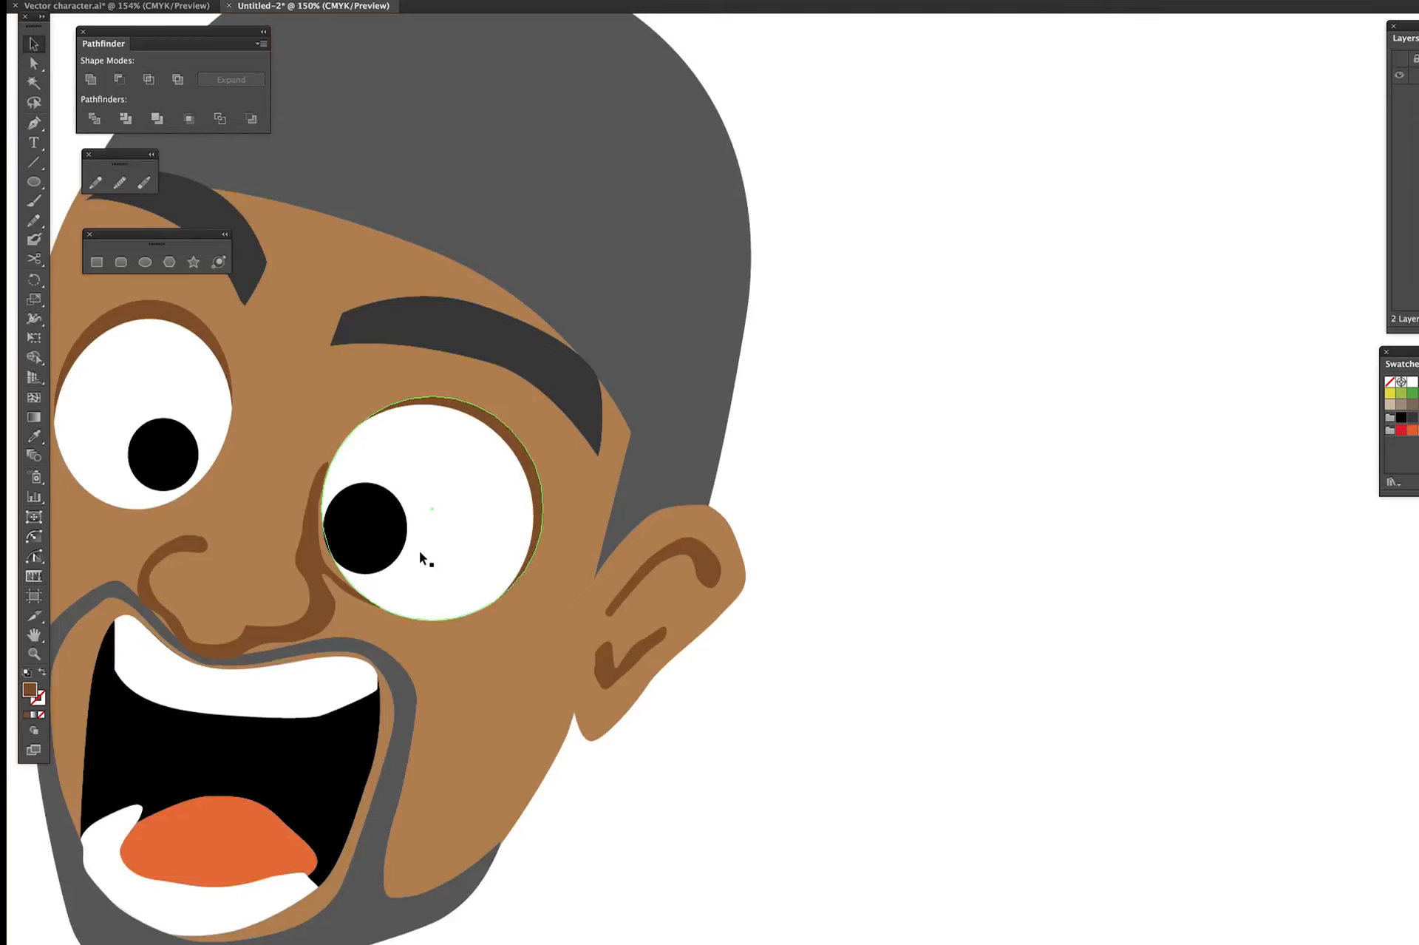
scroll(618, 571, "up", 1)
scroll(612, 535, "up", 1)
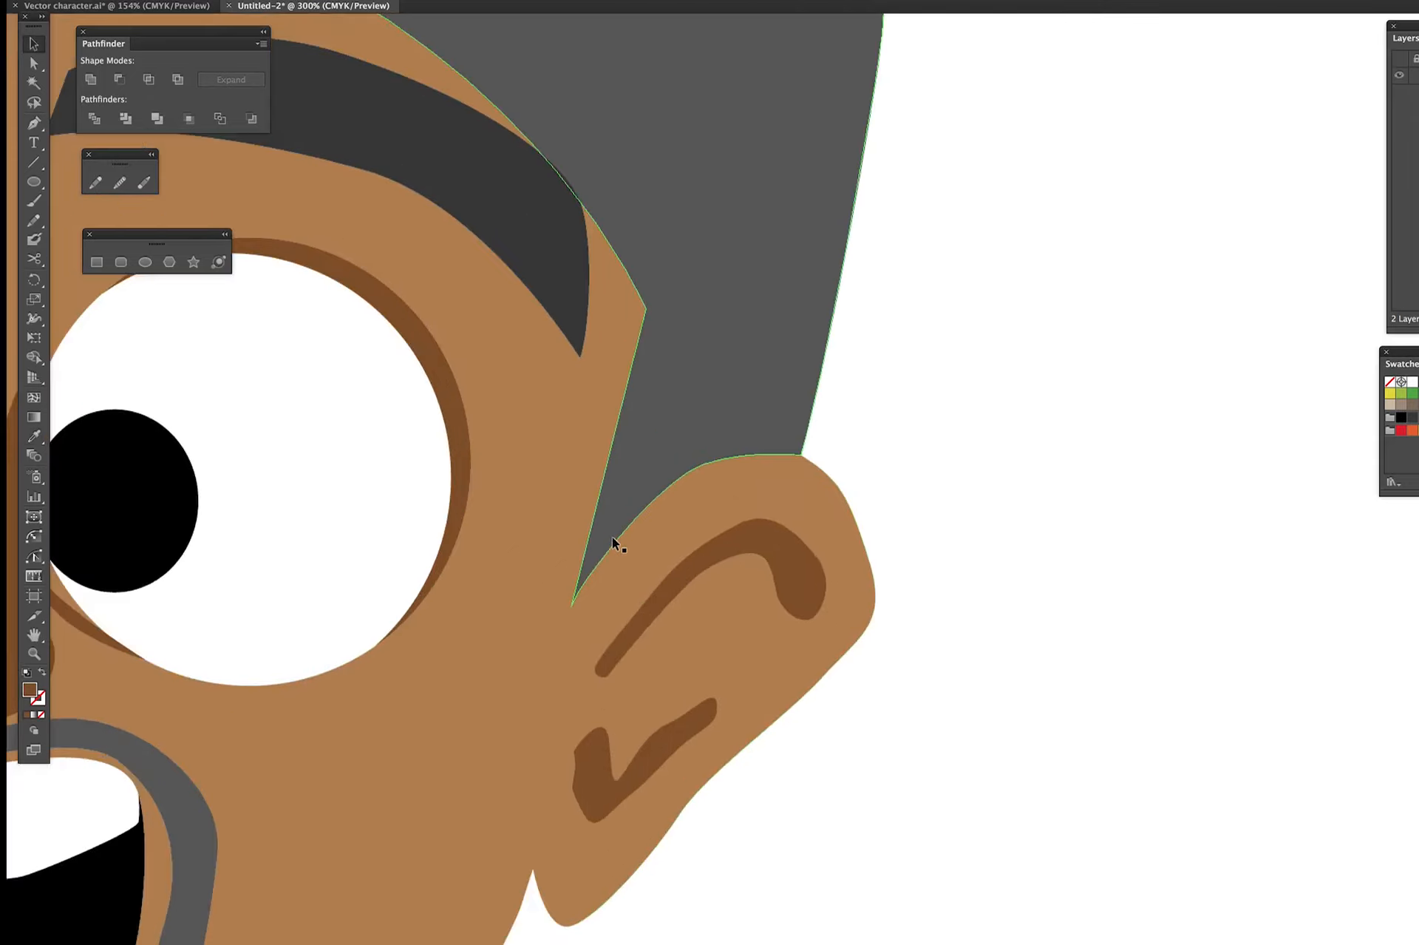
scroll(563, 511, "down", 3)
scroll(528, 544, "up", 2)
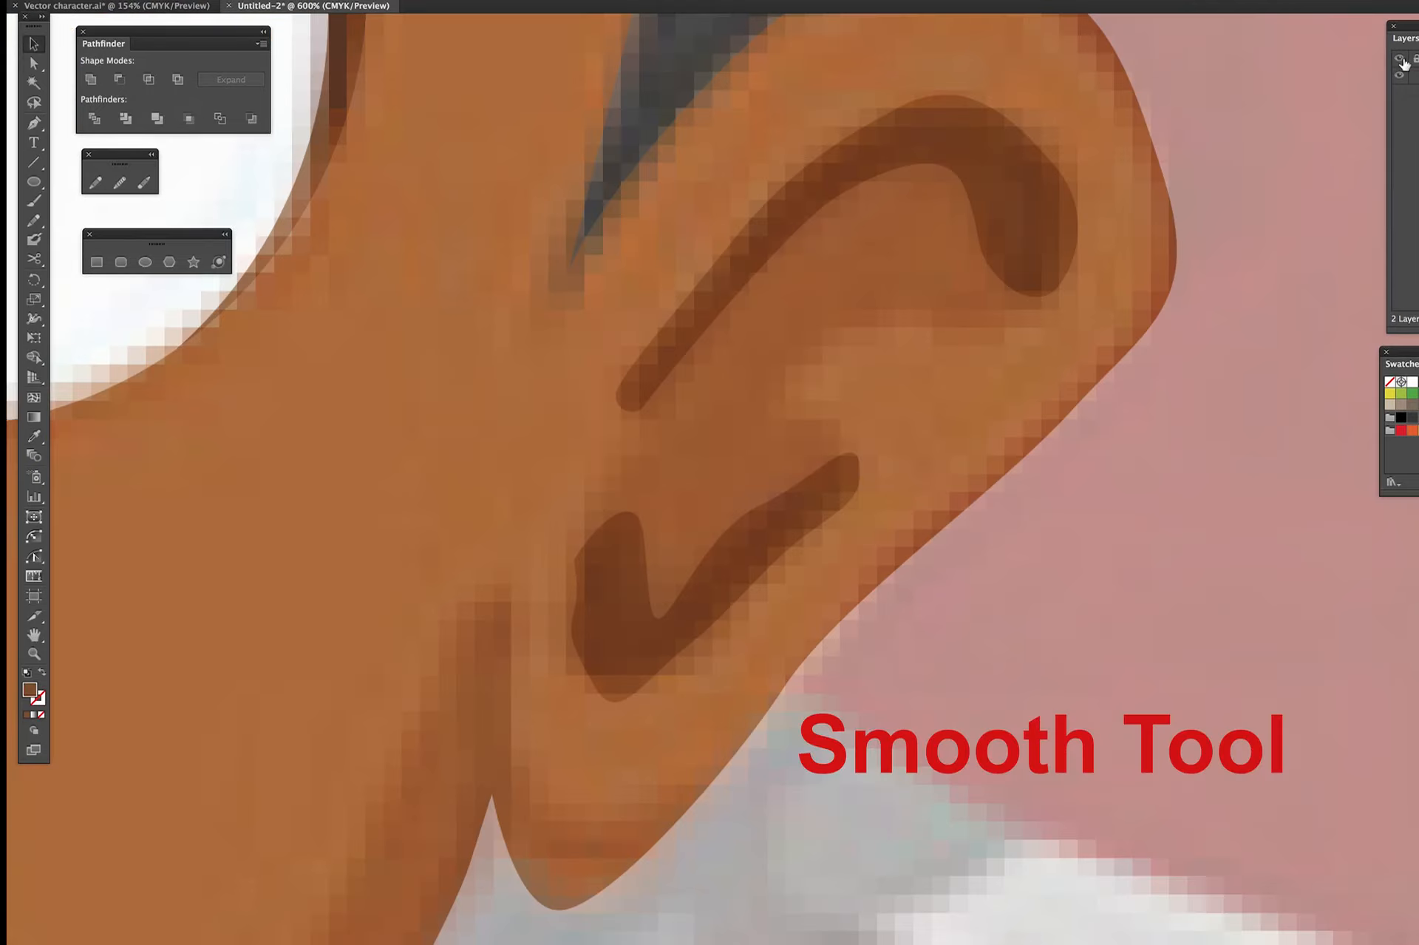
key("a")
left_click(636, 606)
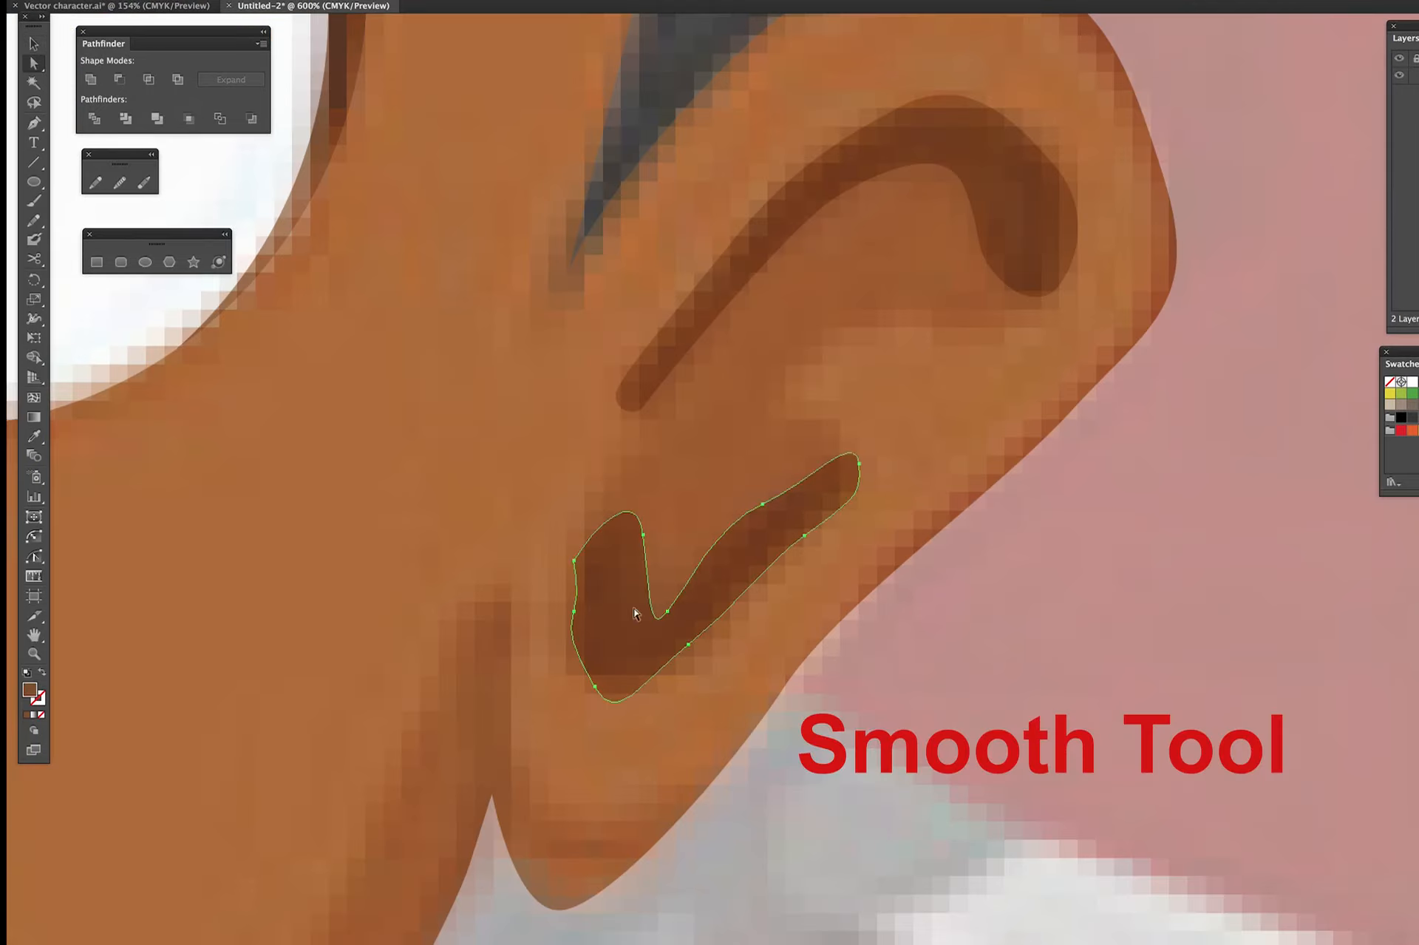
left_click(1028, 215)
key("ctrl+0")
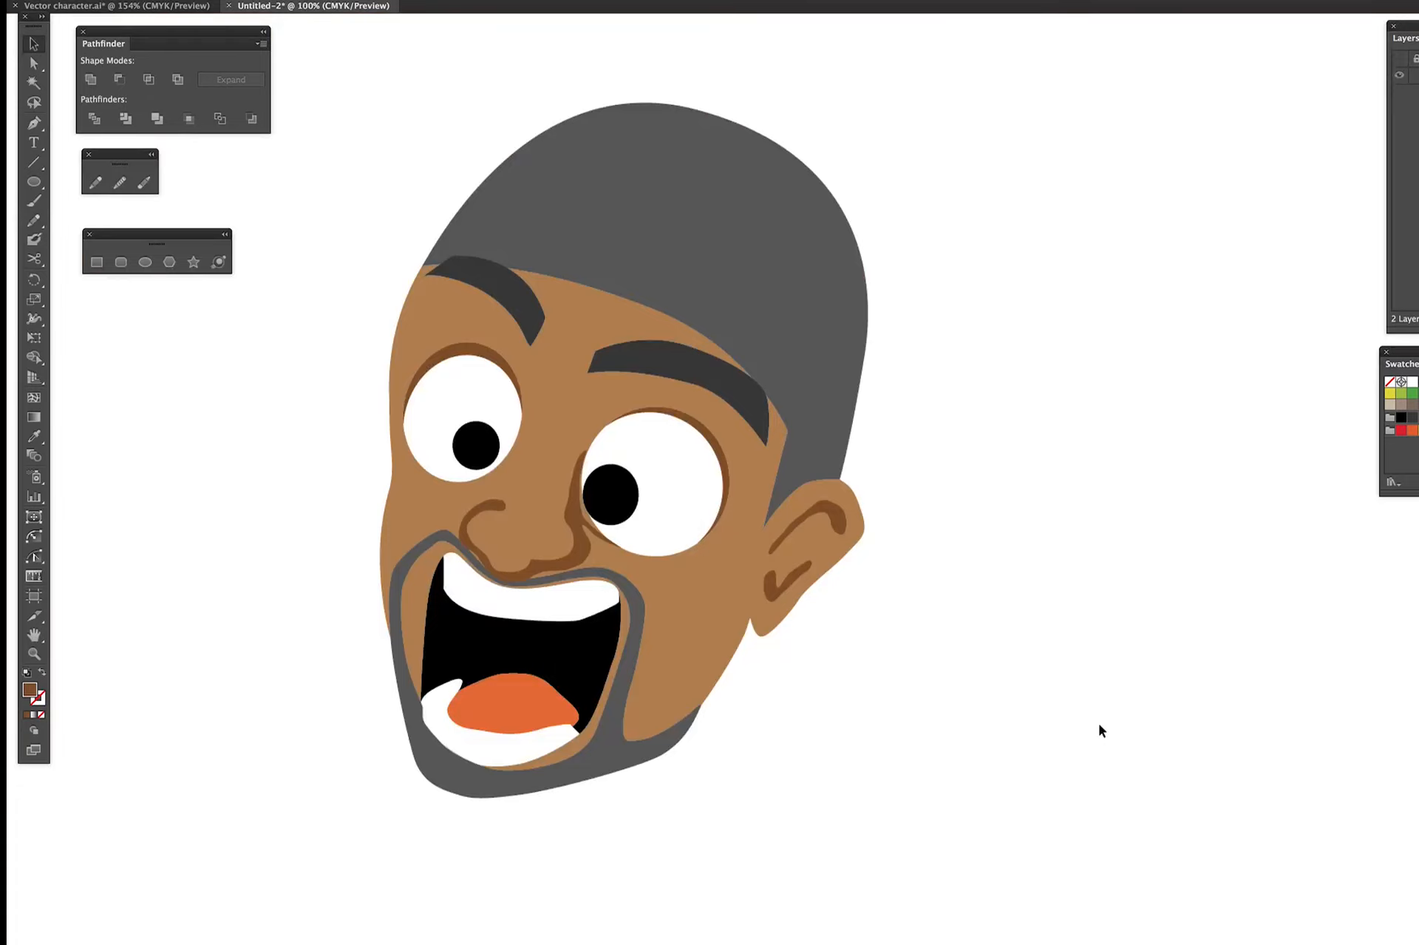
- Show the OG layer and trace the far ear beside the smaller eye as a closed dark brown Pen shape
left_click(1399, 58)
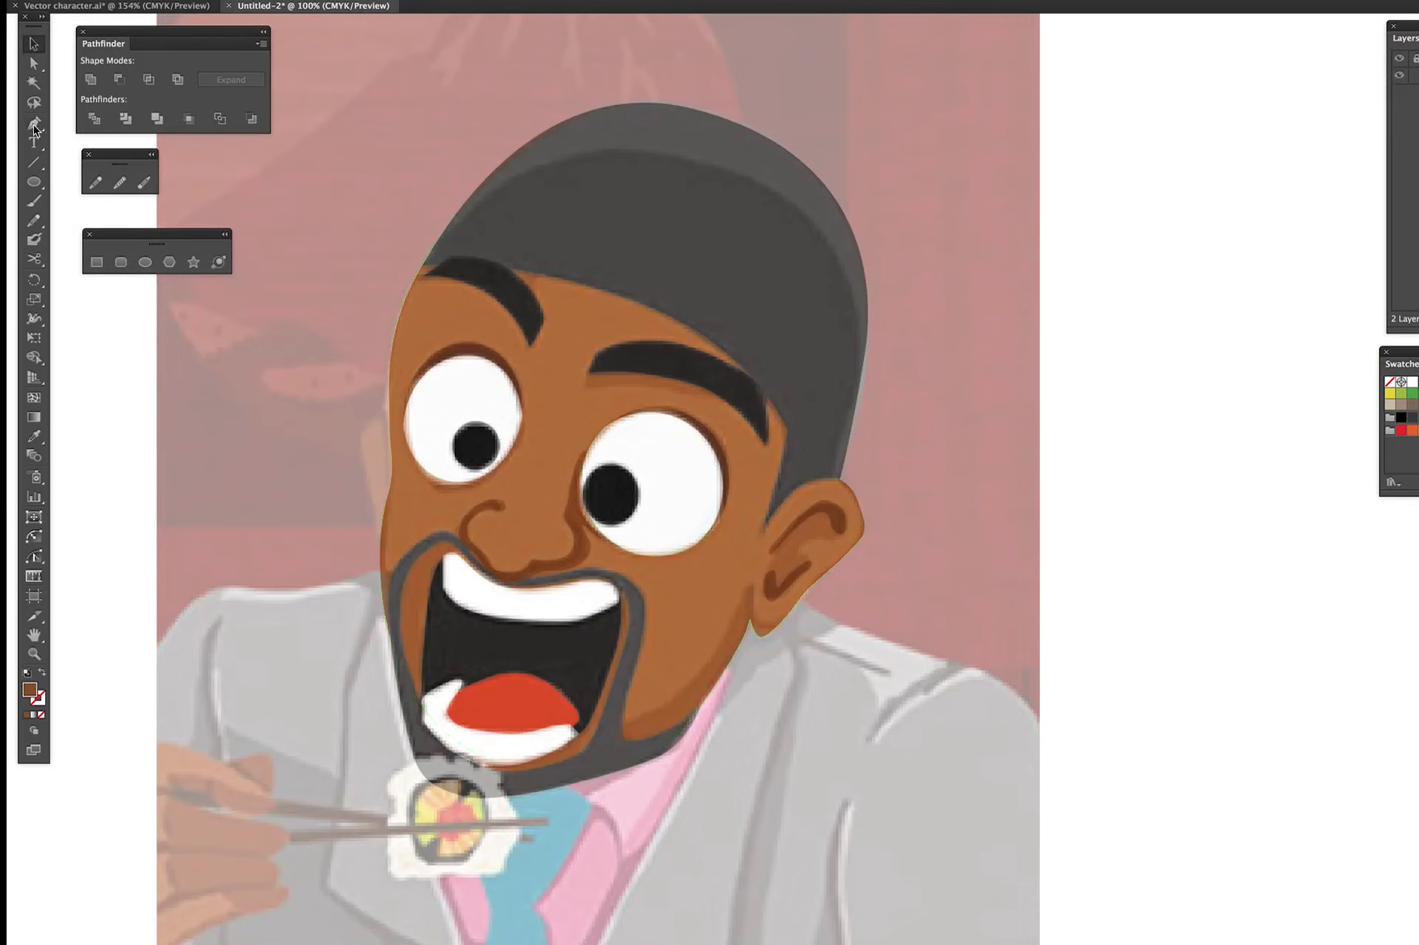
key("p")
left_click(397, 438)
left_click_drag(361, 440, 372, 479)
left_click(373, 528)
left_click(402, 538)
left_click(397, 438)
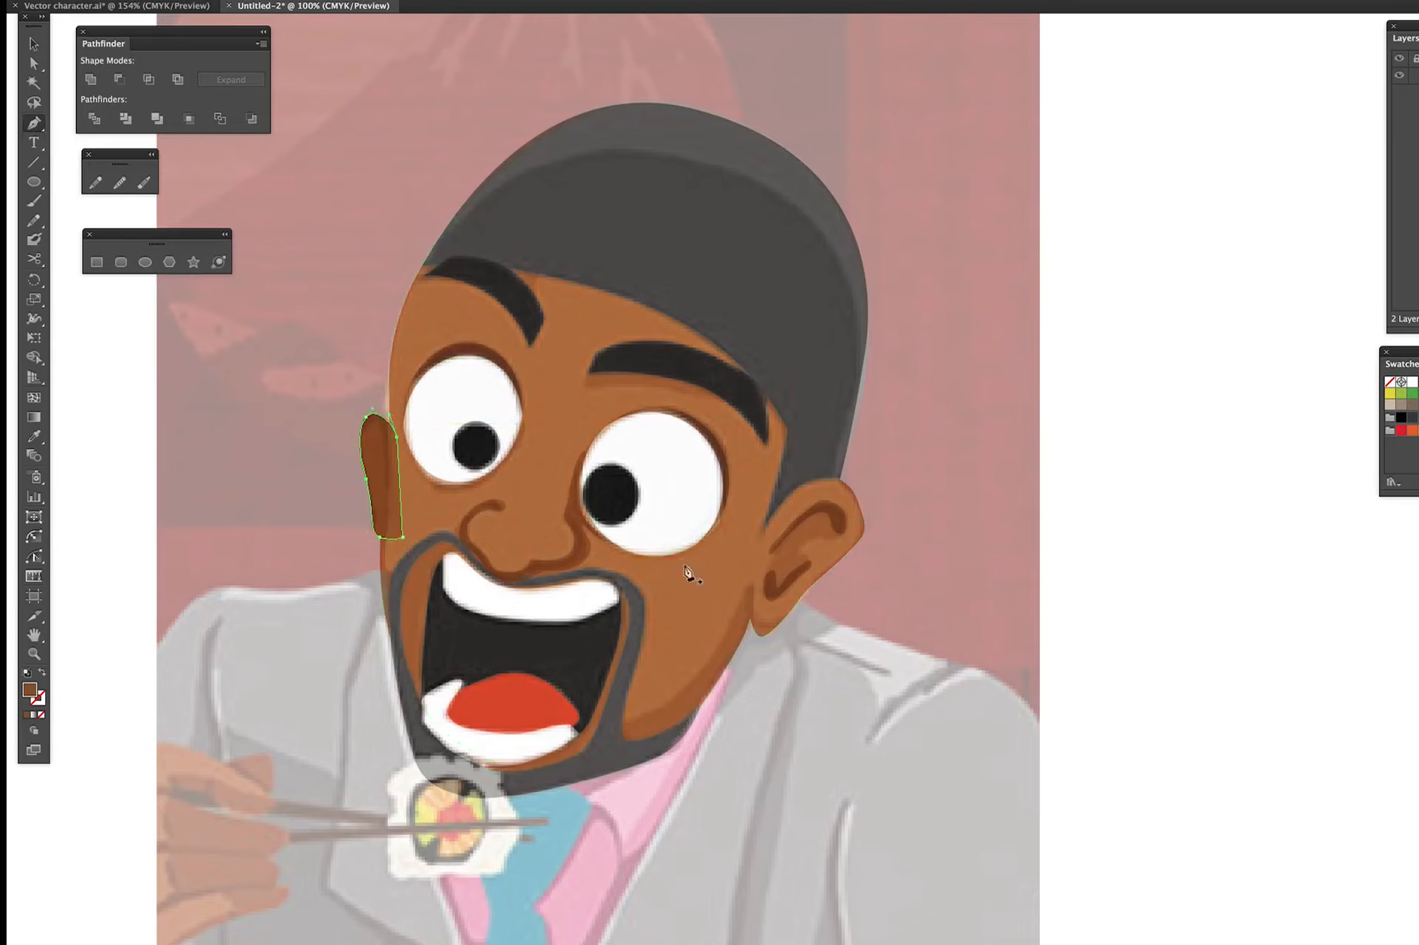
- Hide the OG layer and move the far ear shape behind the face in the layer order
key("v")
left_click(1177, 215)
left_click(1400, 59)
left_click(379, 473)
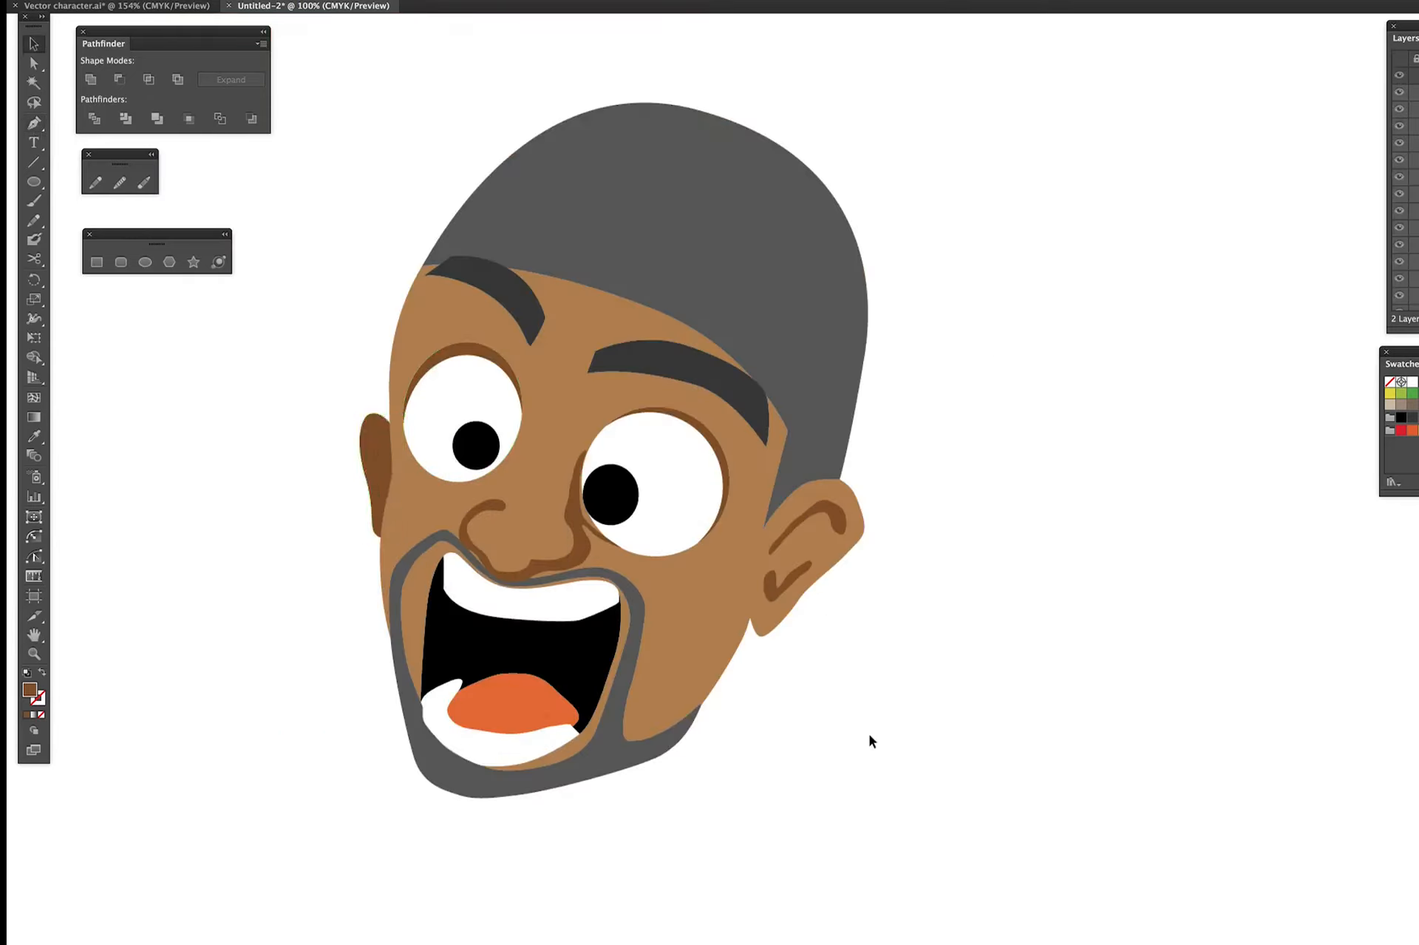
- Fill the far ear with the face's lighter brown using the Eyedropper, then briefly show the OG layer to compare it with the reference
key("i")
left_click(773, 429)
key("v")
left_click(1139, 175)
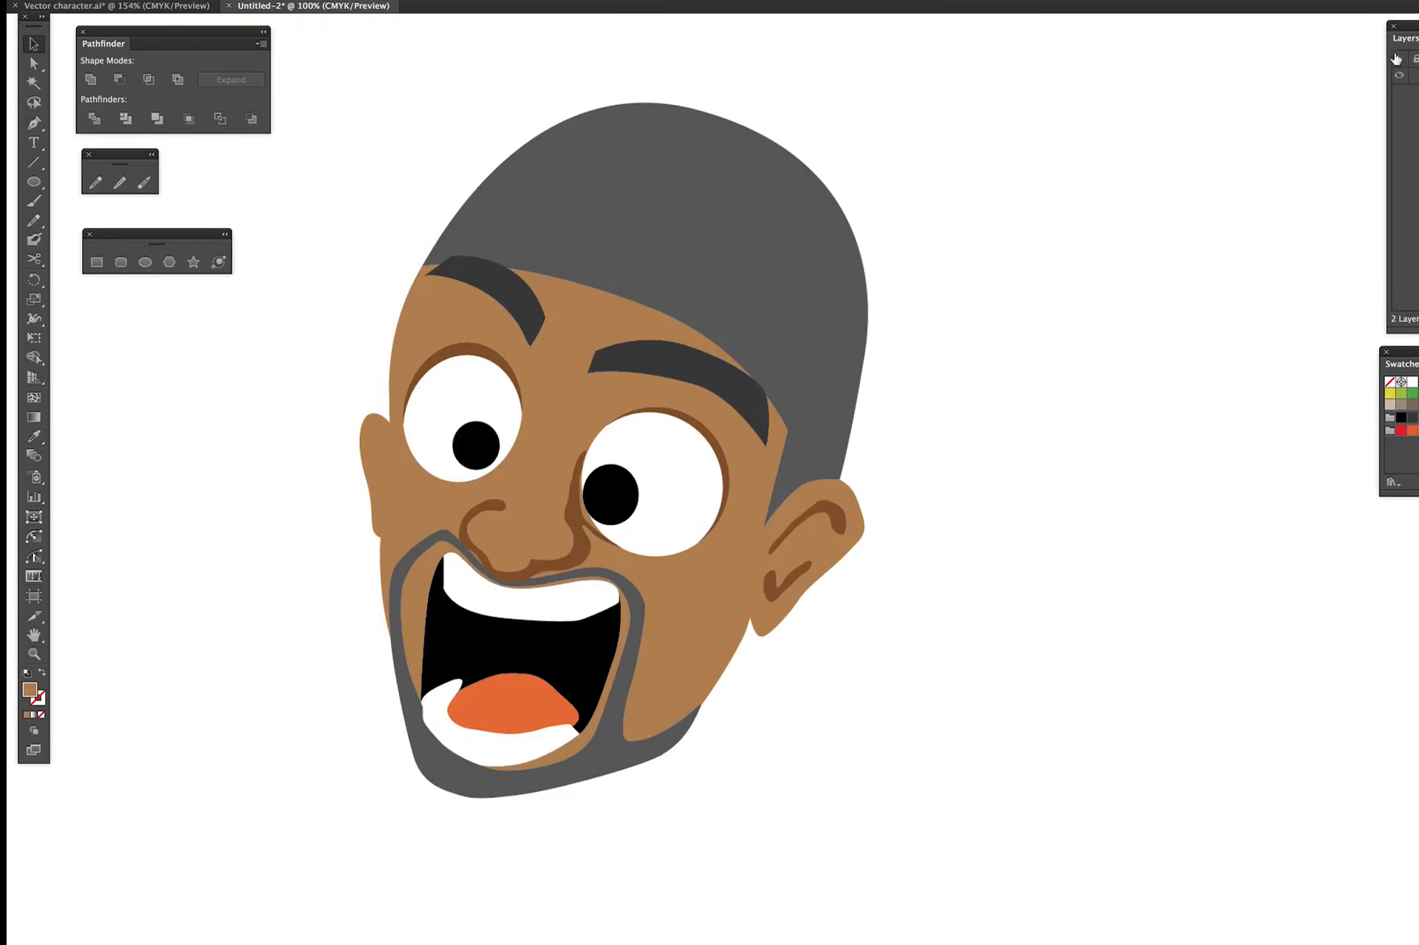
left_click(1400, 58)
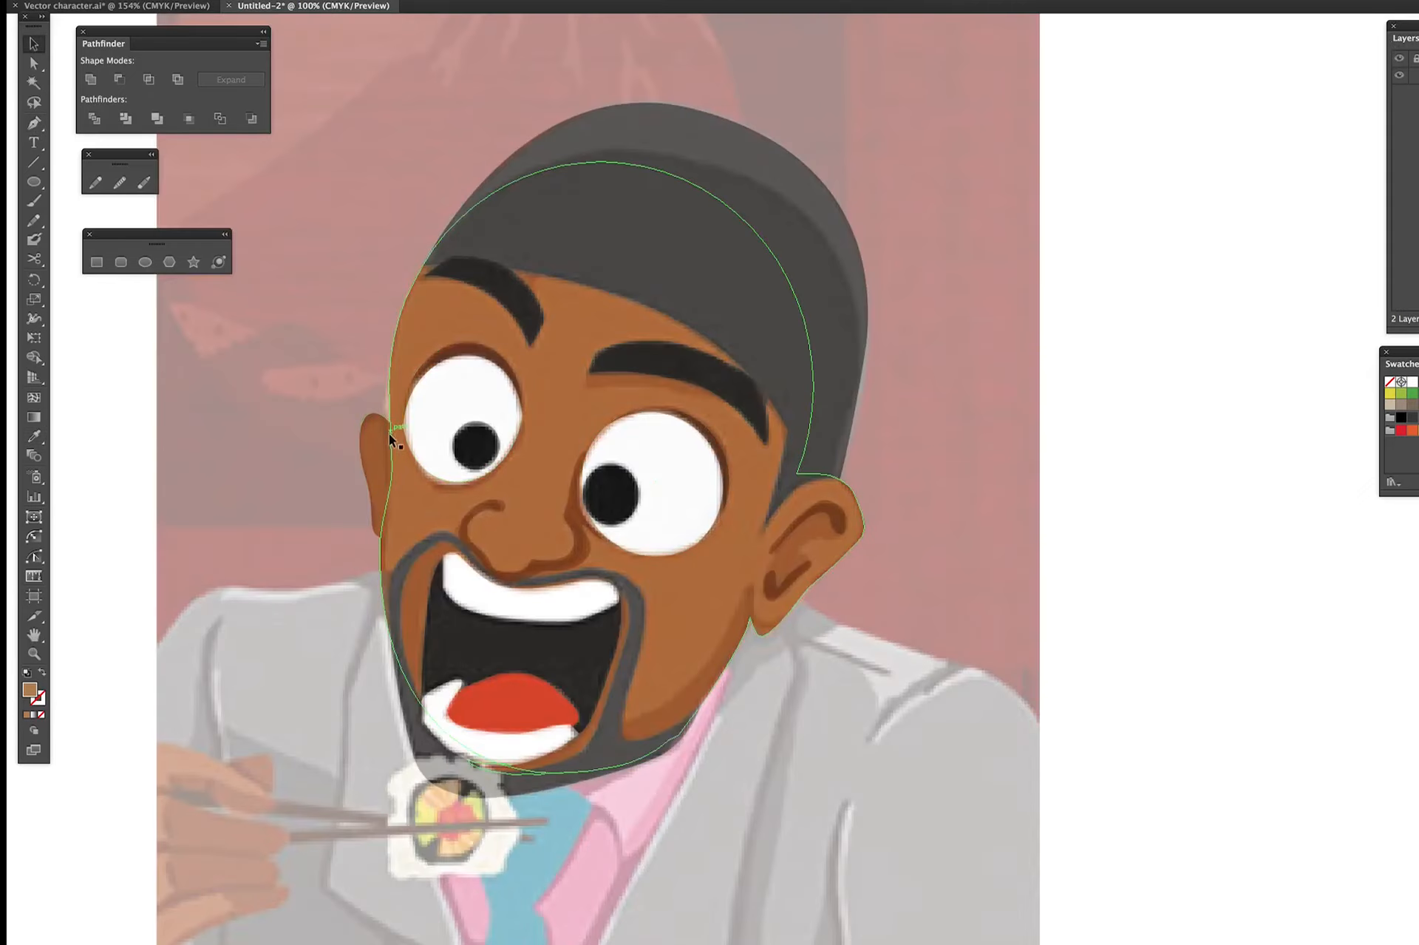
left_click(1400, 59)
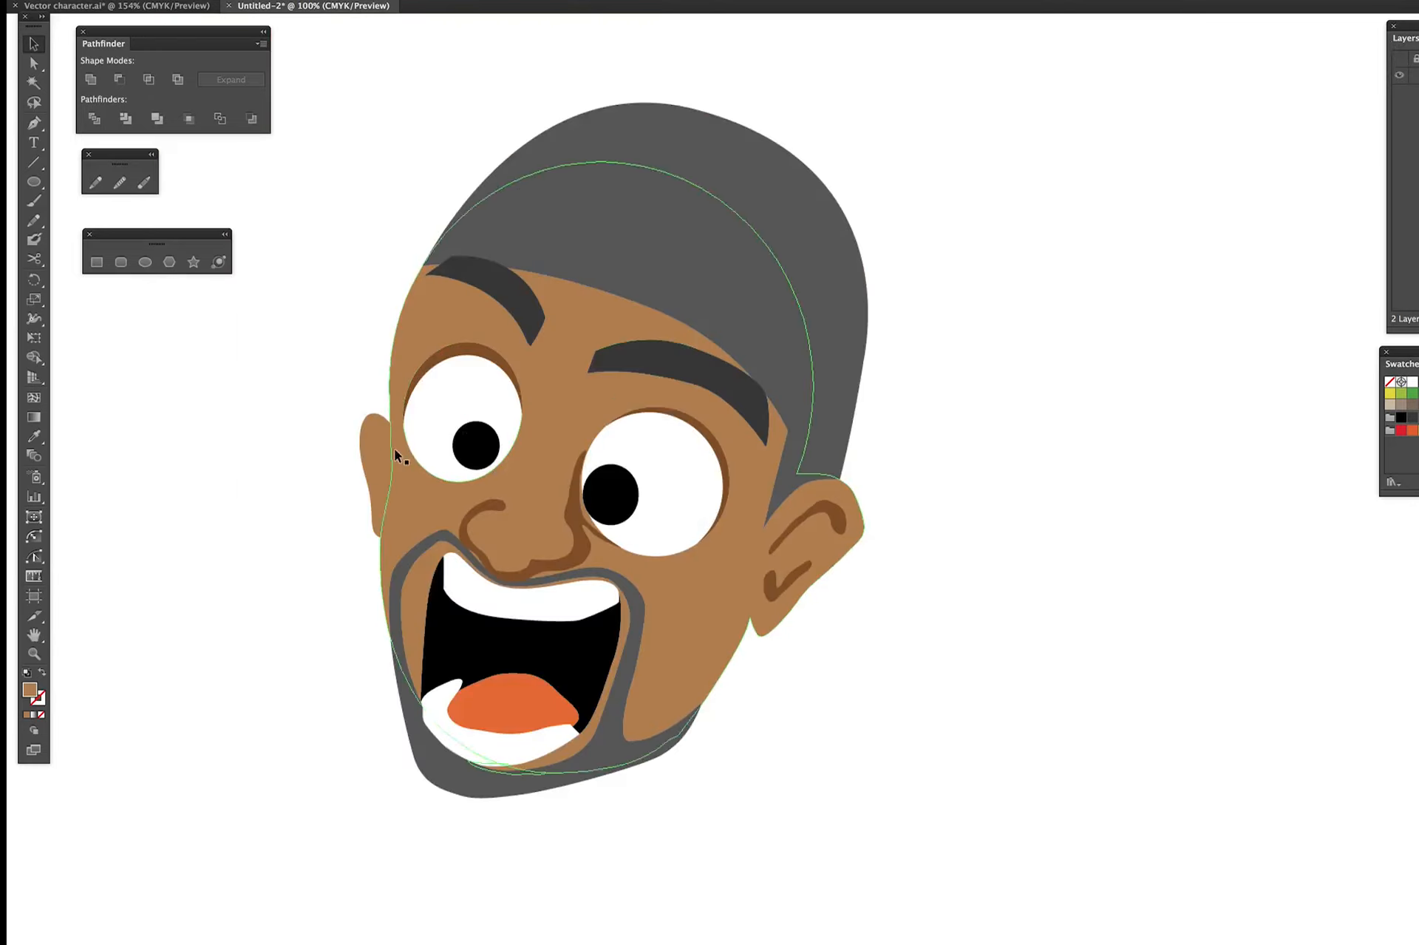
- Draw a narrow inner shadow shape with the Pen tool where the far ear meets the face, filled with the nose outline's dark brown
scroll(414, 435, "up", 3)
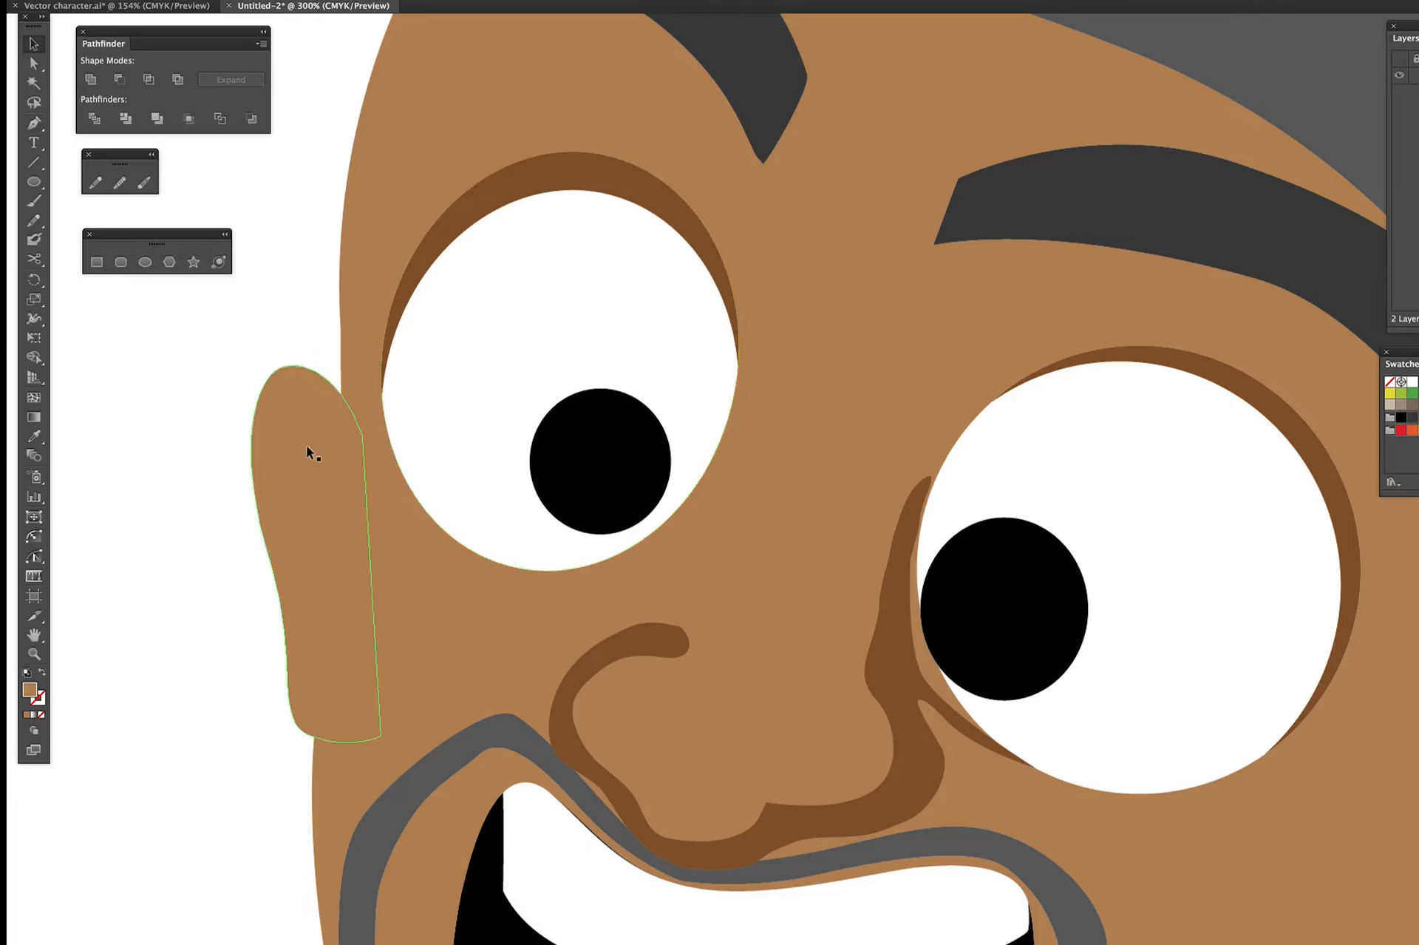
key("p")
left_click(320, 375)
left_click_drag(318, 510, 320, 613)
left_click(326, 672)
key("i")
left_click(680, 647)
key("v")
- Redraw the far ear shadow's outer edge with the Pencil tool to make it a thinner, shorter curved sliver, and deselect it
scroll(354, 567, "down", 1)
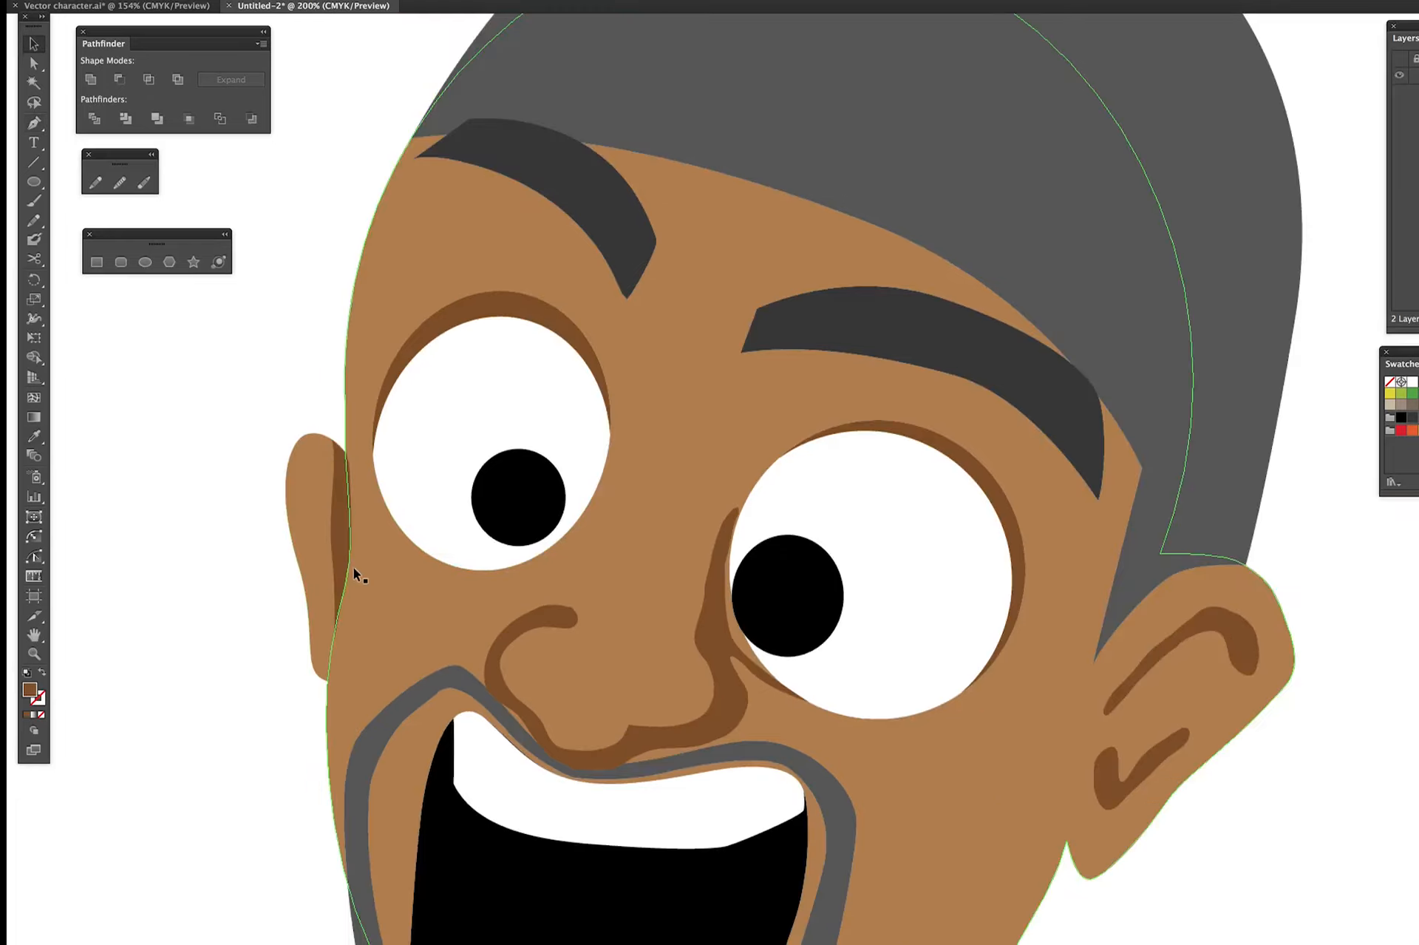
scroll(274, 564, "down", 1)
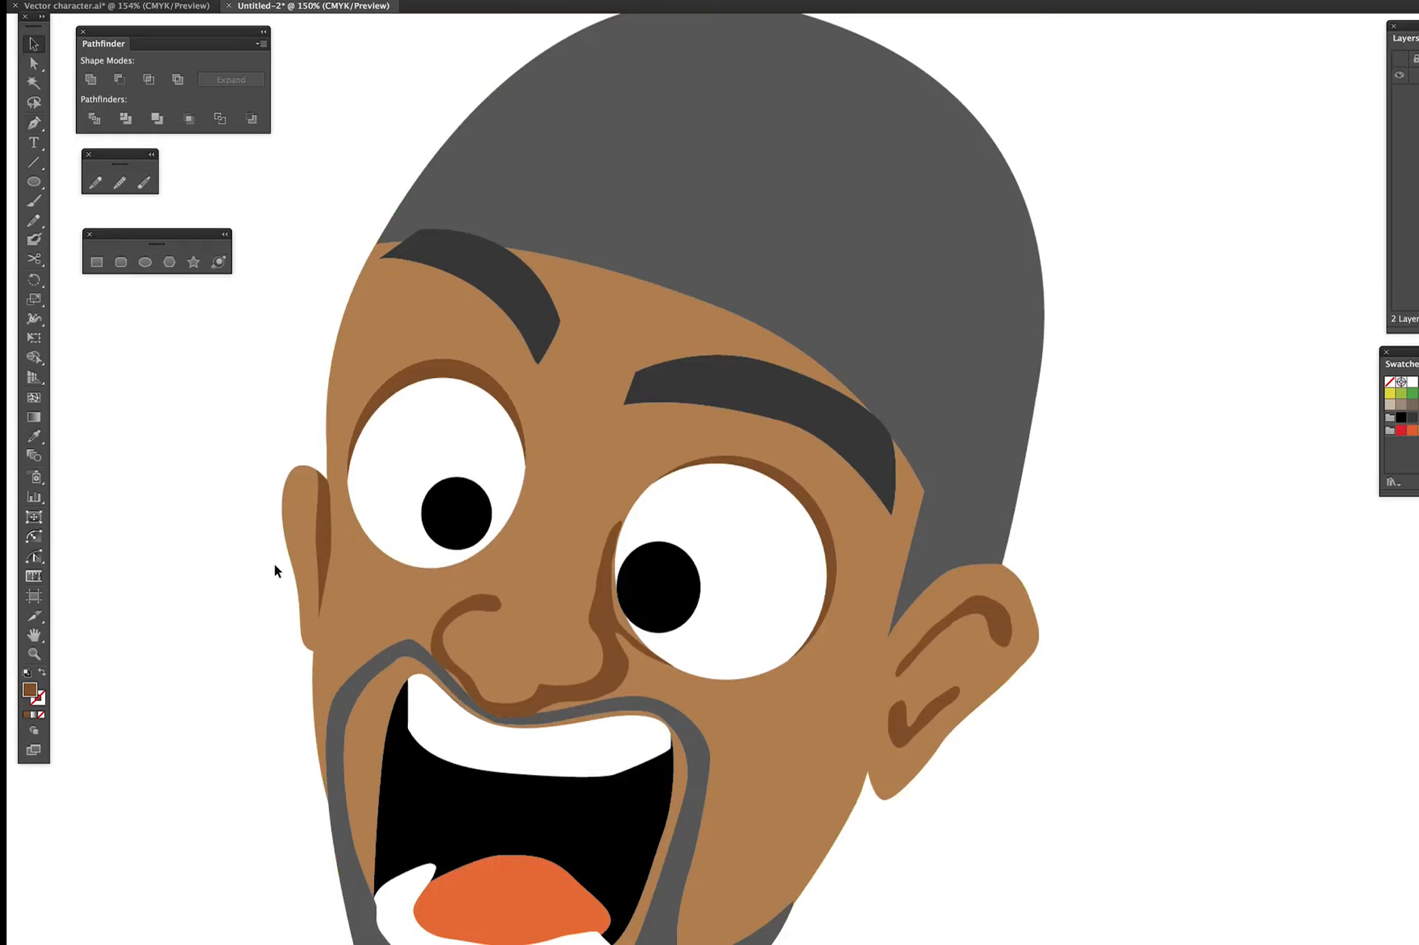
scroll(350, 510, "up", 3)
left_click(97, 182)
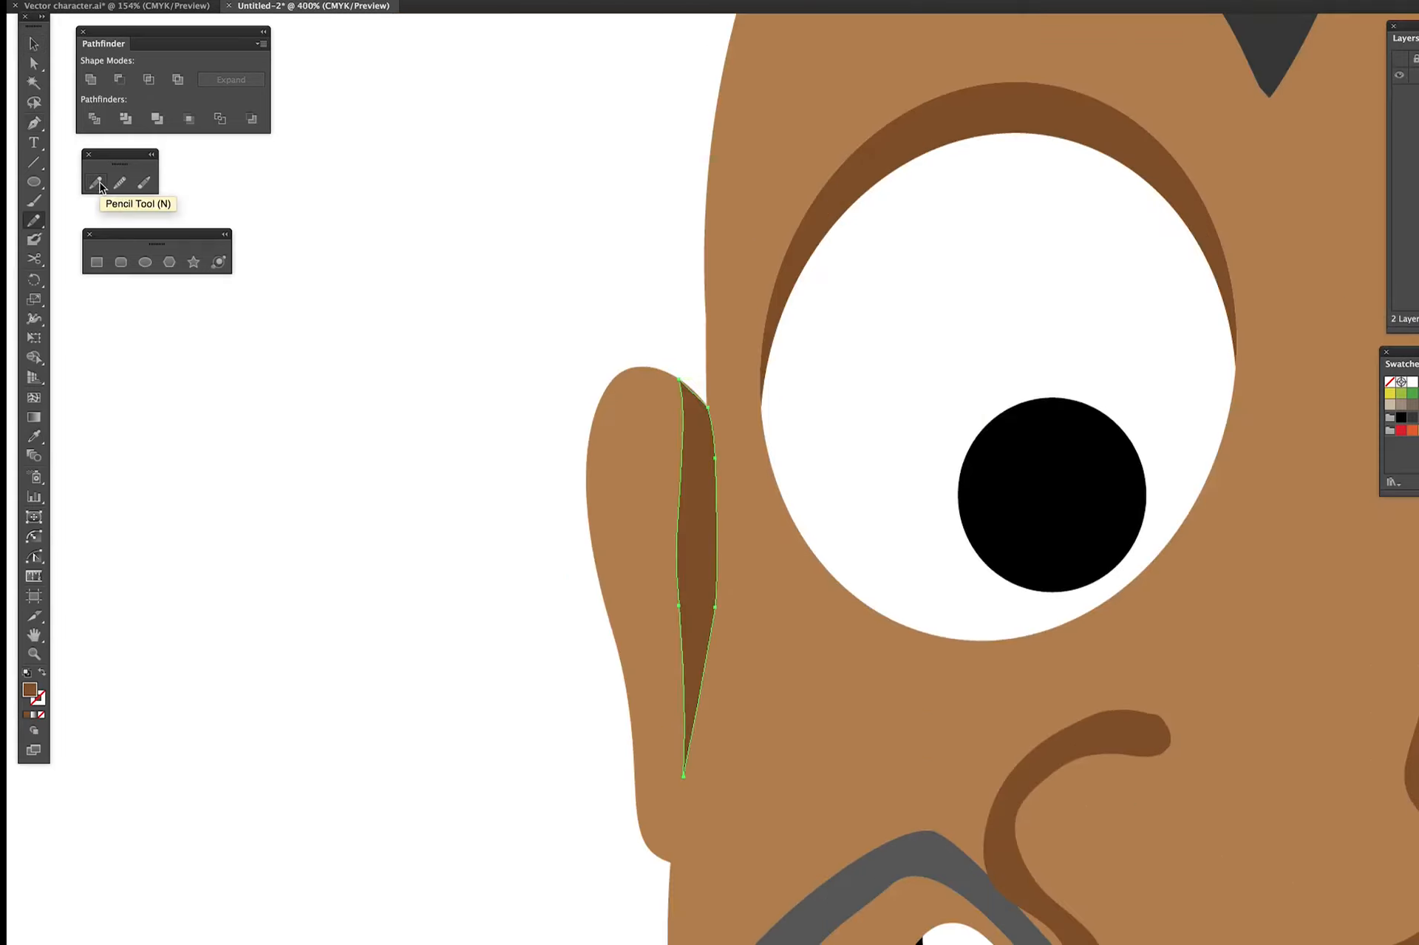
left_click_drag(687, 405, 702, 694)
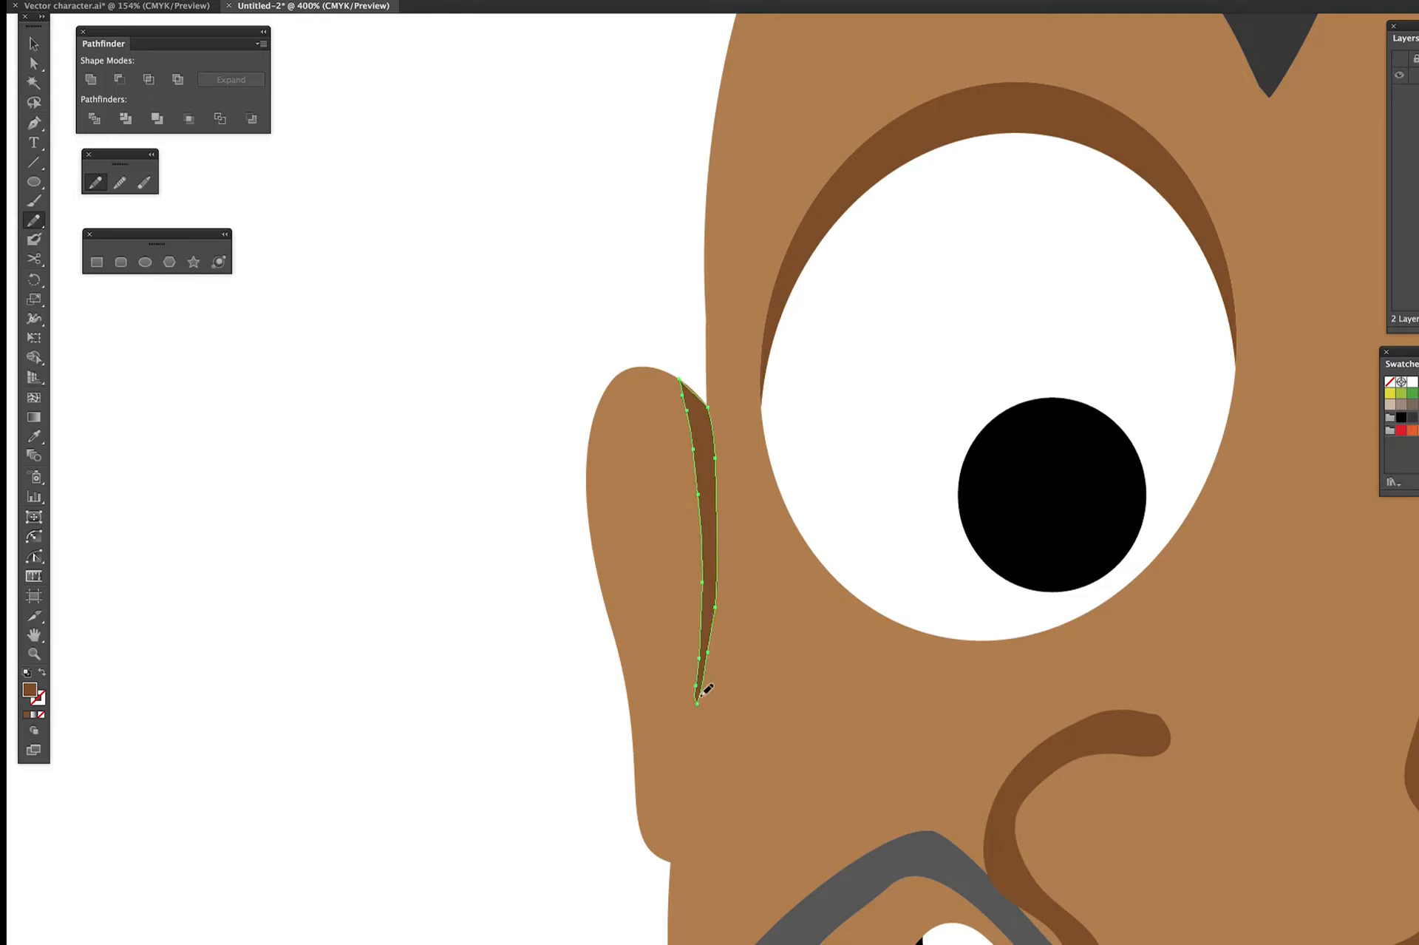
key("a")
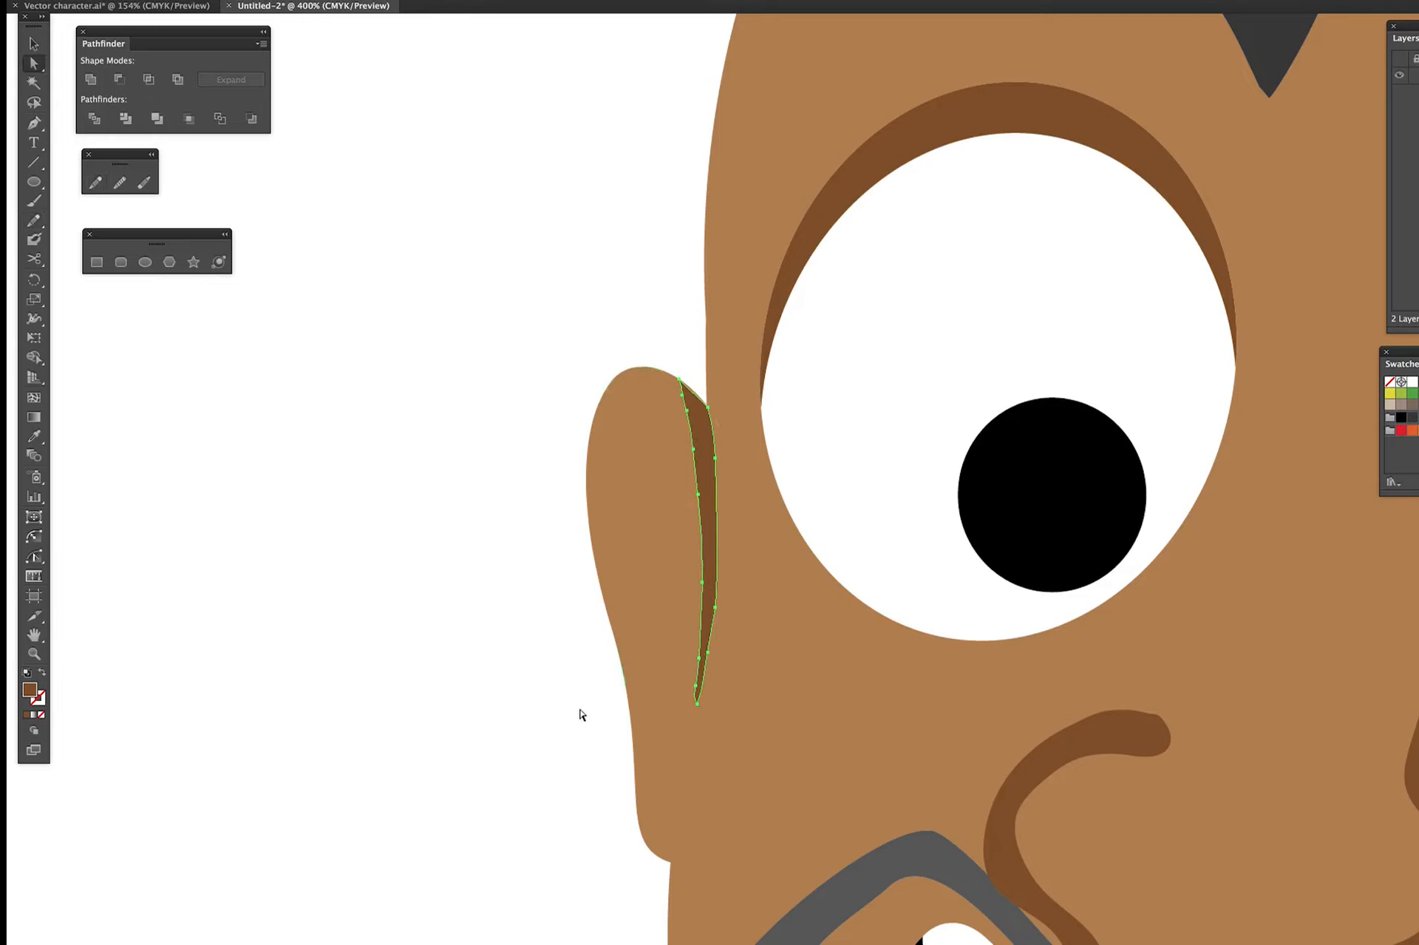
left_click(543, 715)
- Select all of the head artwork and move it off the reference image so both sit side by side, then deselect it
key("ctrl+minus")
key("ctrl+minus")
key("ctrl+minus")
key("ctrl+minus")
key("ctrl+minus")
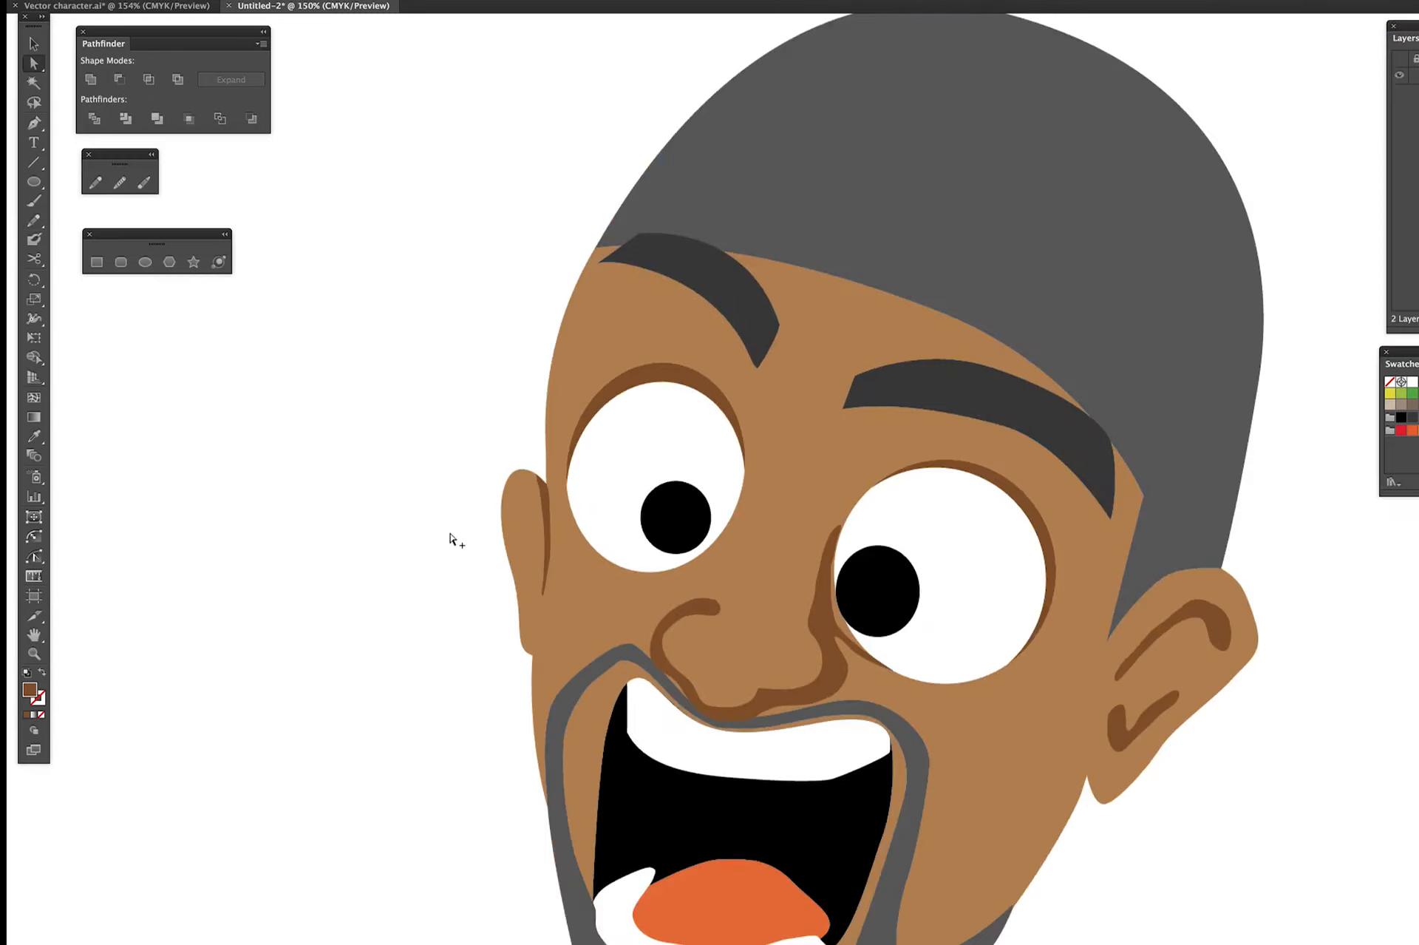
scroll(478, 535, "up", 3)
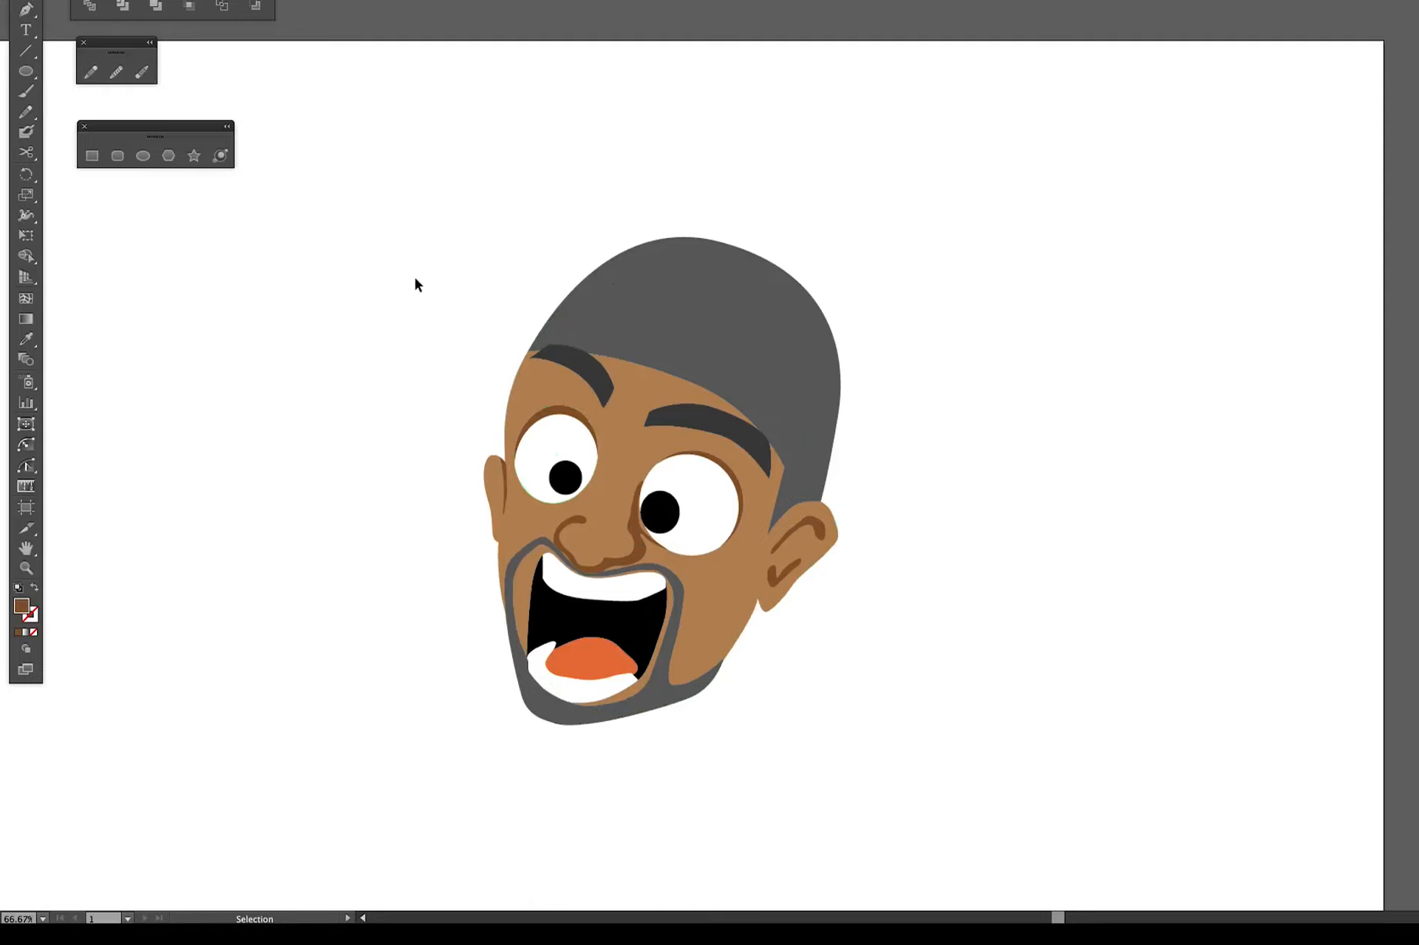
key("ctrl+a")
left_click_drag(793, 441, 408, 460)
scroll(1053, 230, "left", 10)
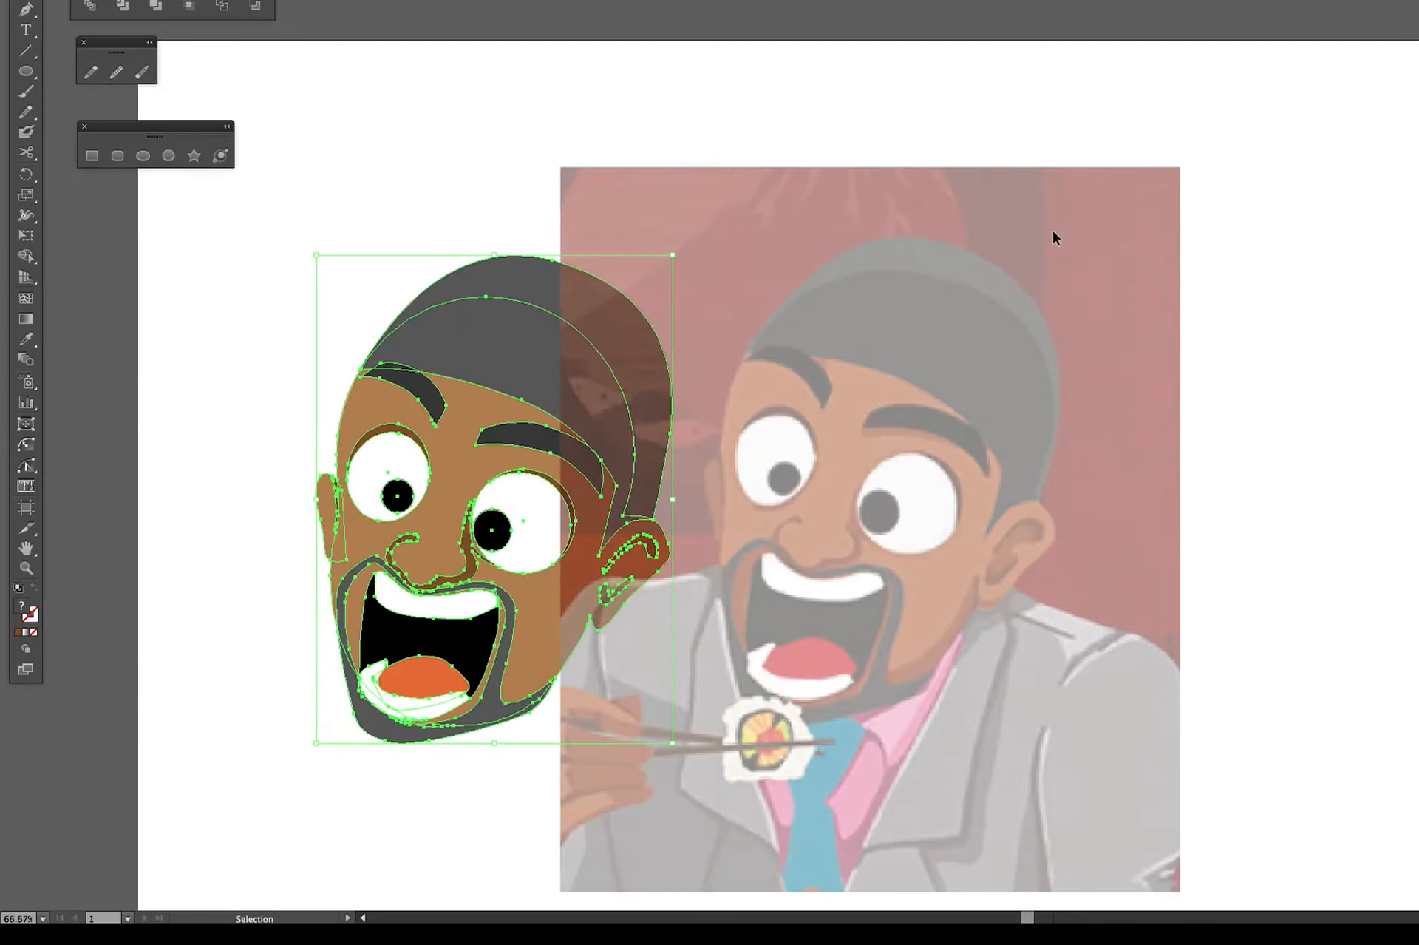
left_click_drag(579, 356, 454, 349)
left_click(1314, 551)
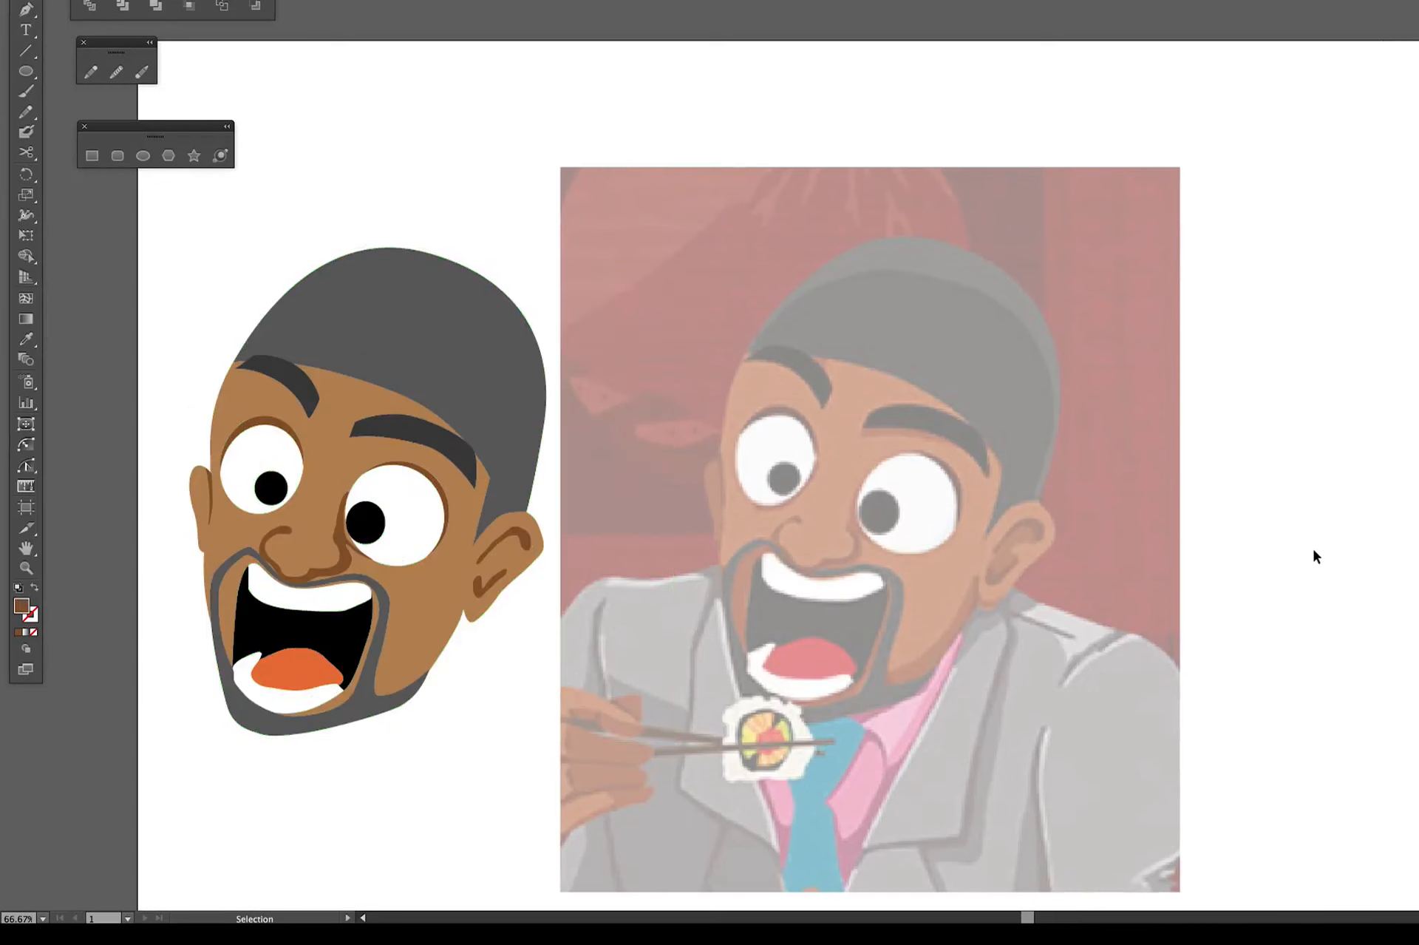